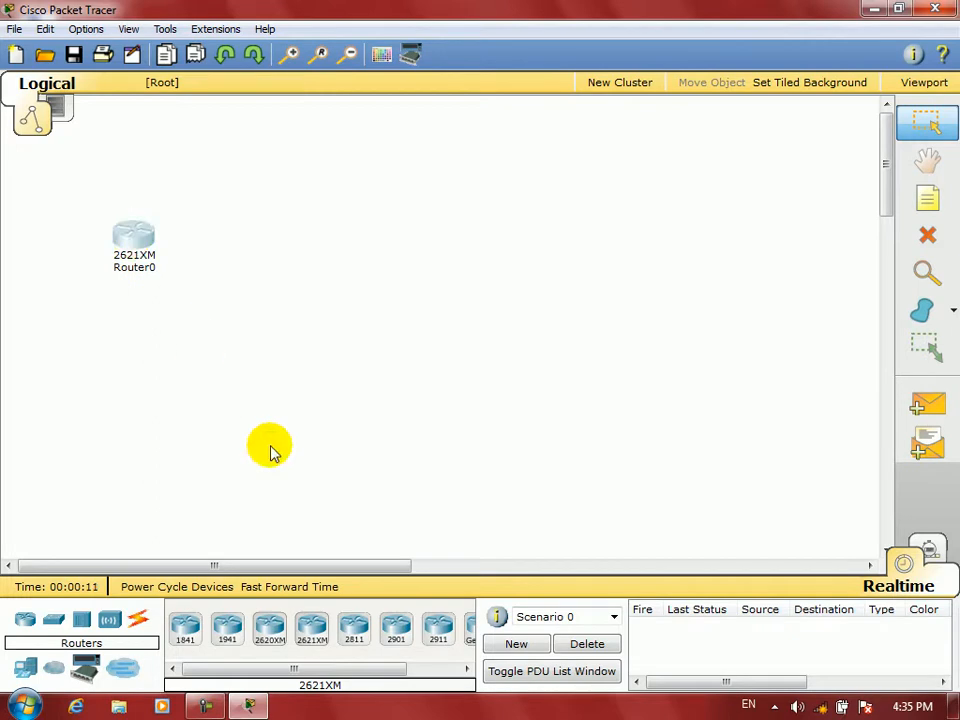
# - Place three PC-PT end devices side by side in a row below Router0
pyautogui.click(30, 667)
pyautogui.click(25, 415)
pyautogui.click(183, 628)
pyautogui.click(74, 425)
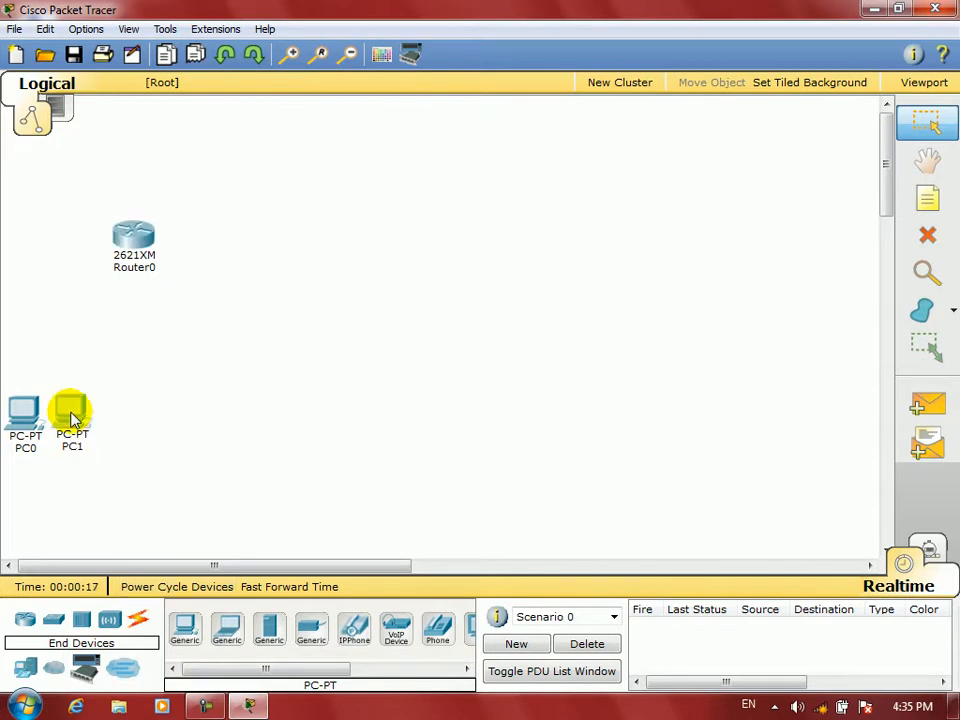
pyautogui.click(186, 628)
pyautogui.click(127, 405)
pyautogui.click(71, 400)
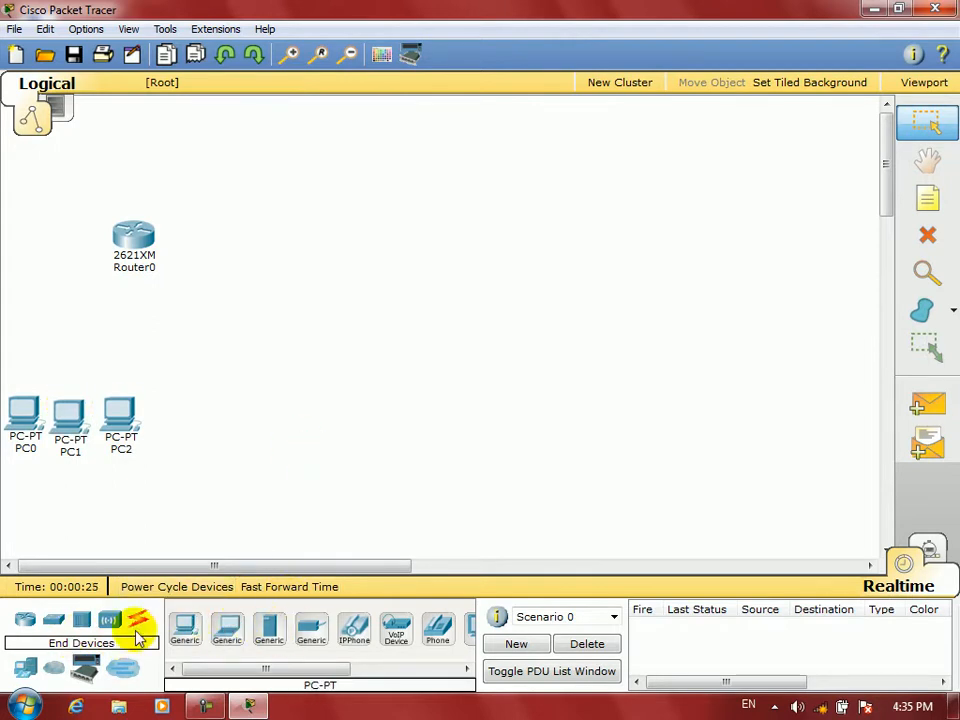
# - Place a second row of three PC-PT end devices to the right of the PC0–PC2 group
pyautogui.click(266, 407)
pyautogui.click(184, 628)
pyautogui.click(321, 418)
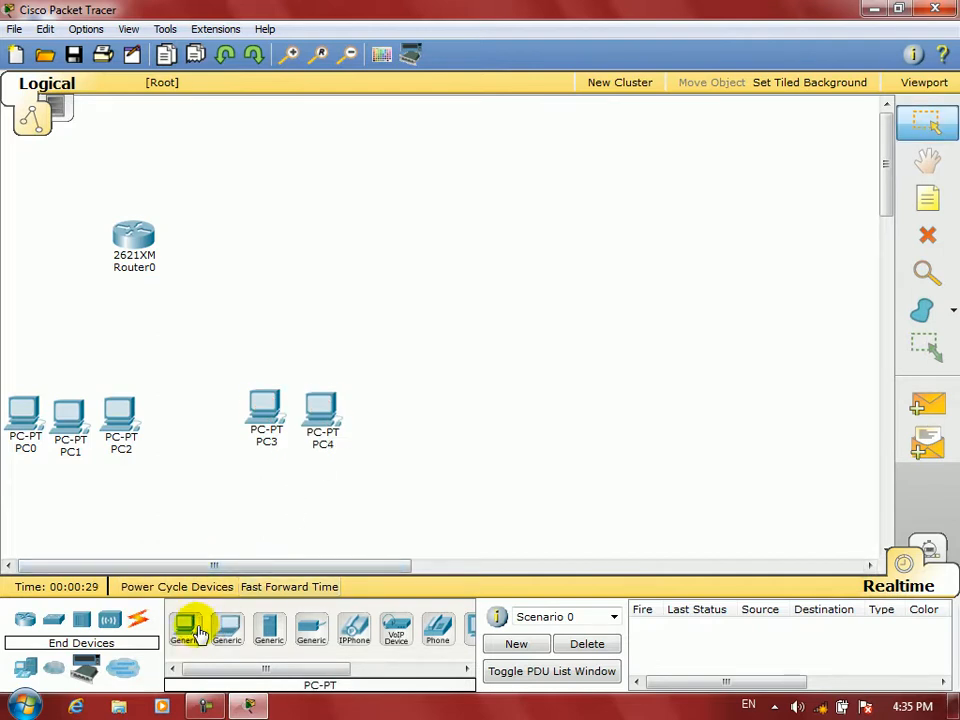
pyautogui.click(375, 410)
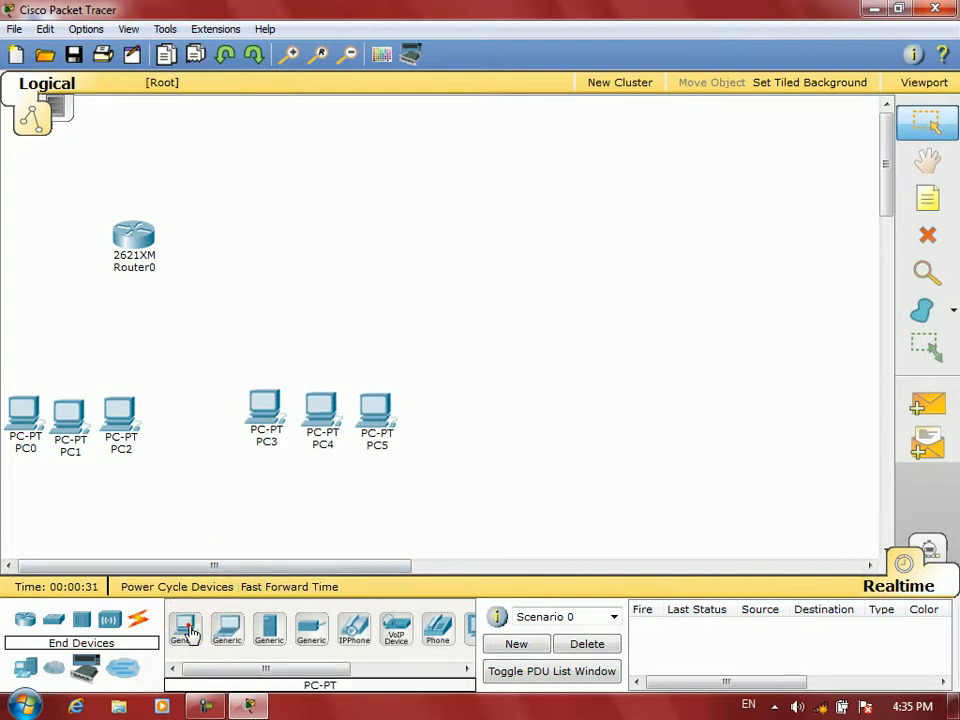
# - Place a third group of three PC-PT devices in the upper middle, above and right of the PC3–PC5 group
pyautogui.click(186, 627)
pyautogui.click(472, 190)
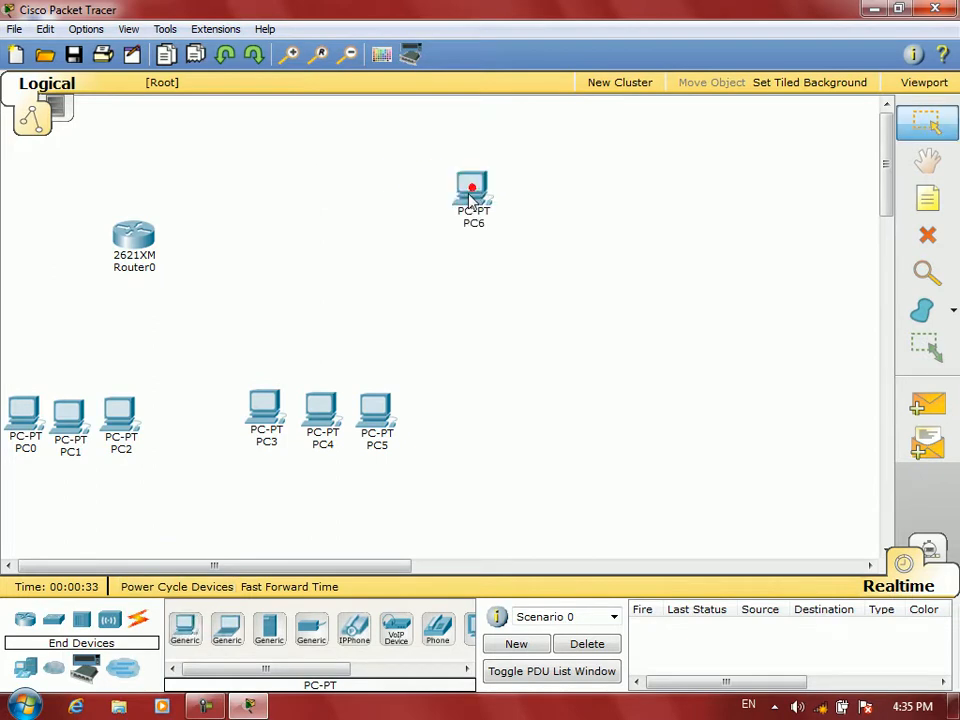
pyautogui.click(426, 183)
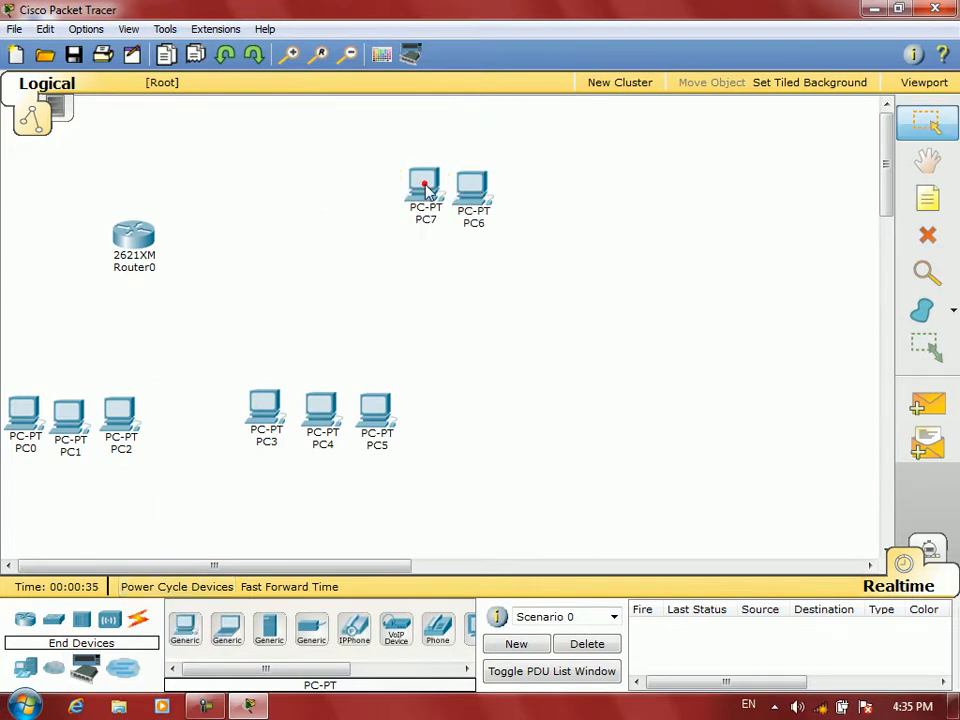
pyautogui.click(187, 627)
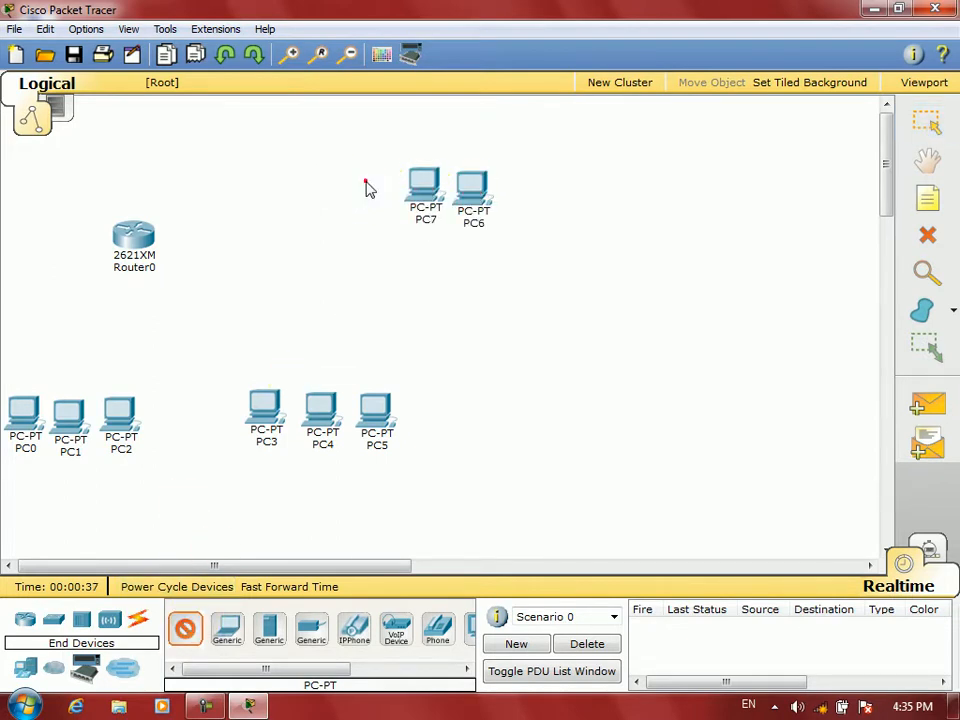
pyautogui.click(365, 181)
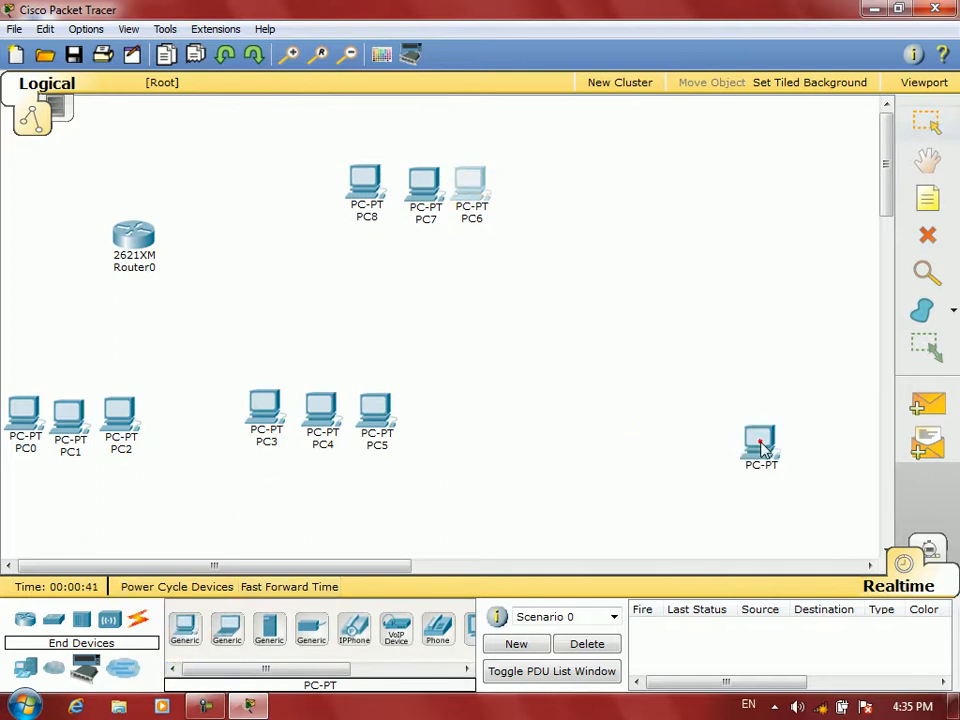
# - Place a fourth group of three PC-PT devices in the lower right area of the workspace
pyautogui.click(759, 441)
pyautogui.click(197, 632)
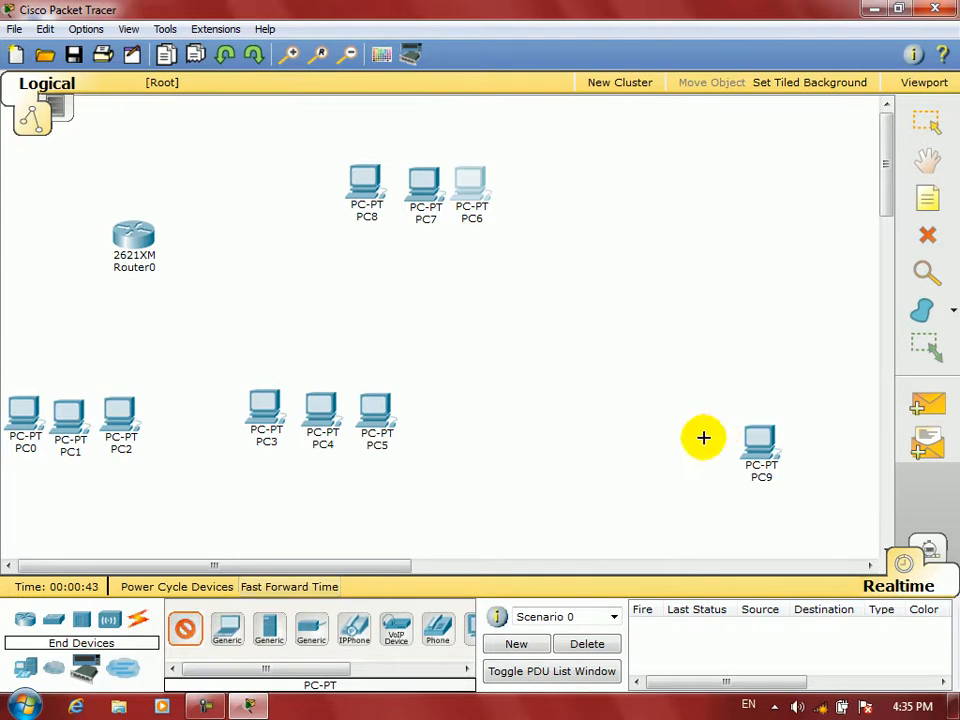
pyautogui.click(703, 437)
pyautogui.click(185, 628)
pyautogui.click(659, 440)
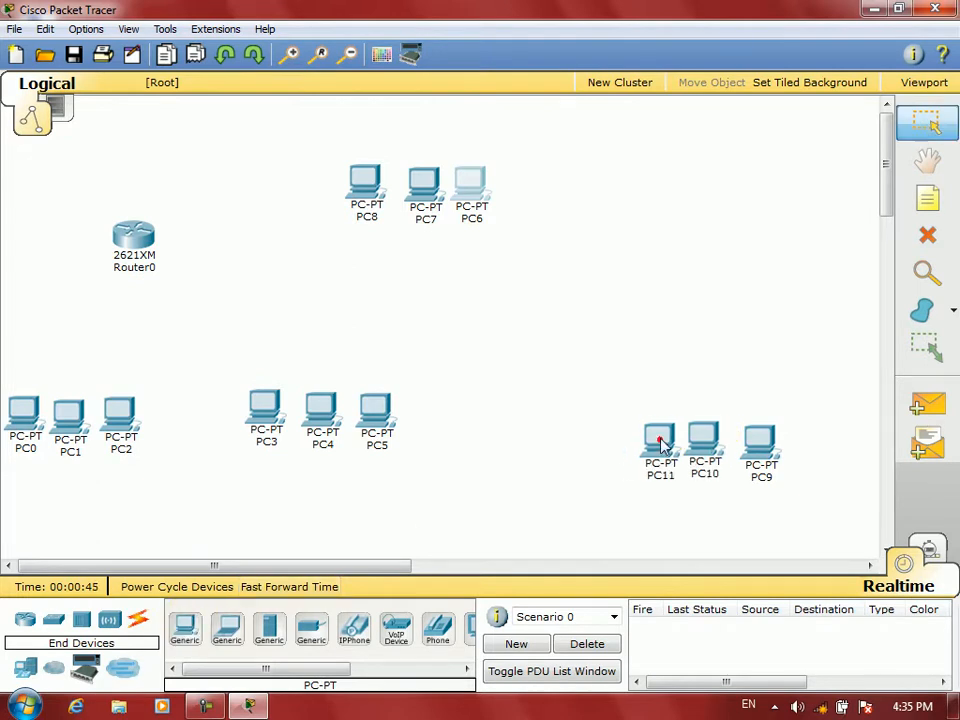
# - Place a fifth group of three PC-PT devices in the upper right area, spaced side by side
pyautogui.click(185, 630)
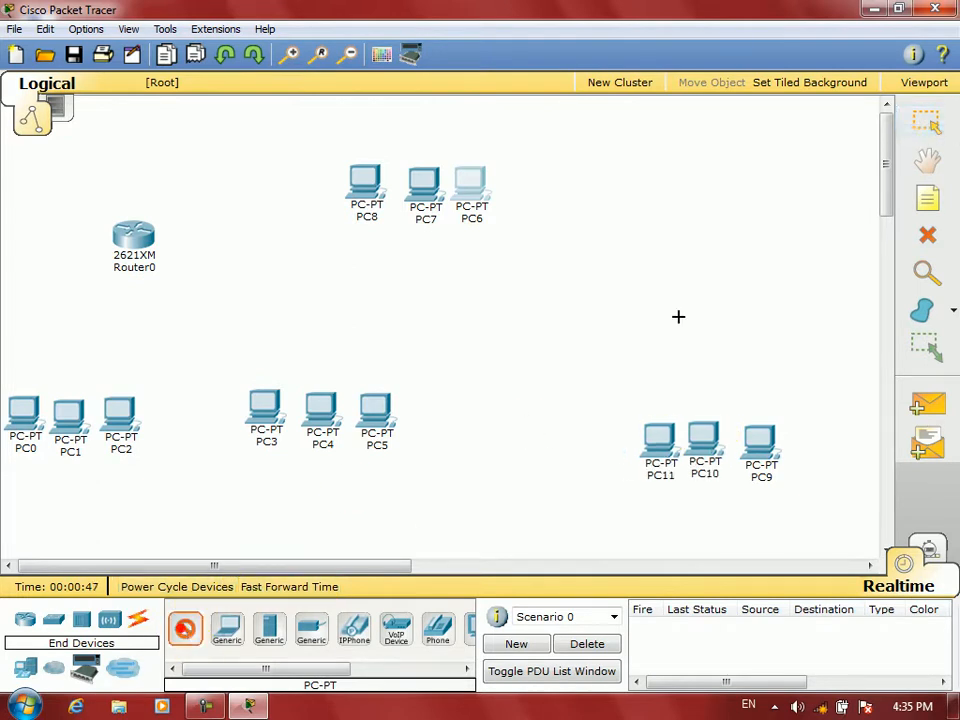
pyautogui.click(781, 166)
pyautogui.click(185, 628)
pyautogui.click(750, 166)
pyautogui.click(185, 628)
pyautogui.click(705, 166)
pyautogui.moveTo(697, 166)
pyautogui.mouseDown()
pyautogui.moveTo(690, 171)
pyautogui.moveTo(739, 167)
pyautogui.mouseUp()
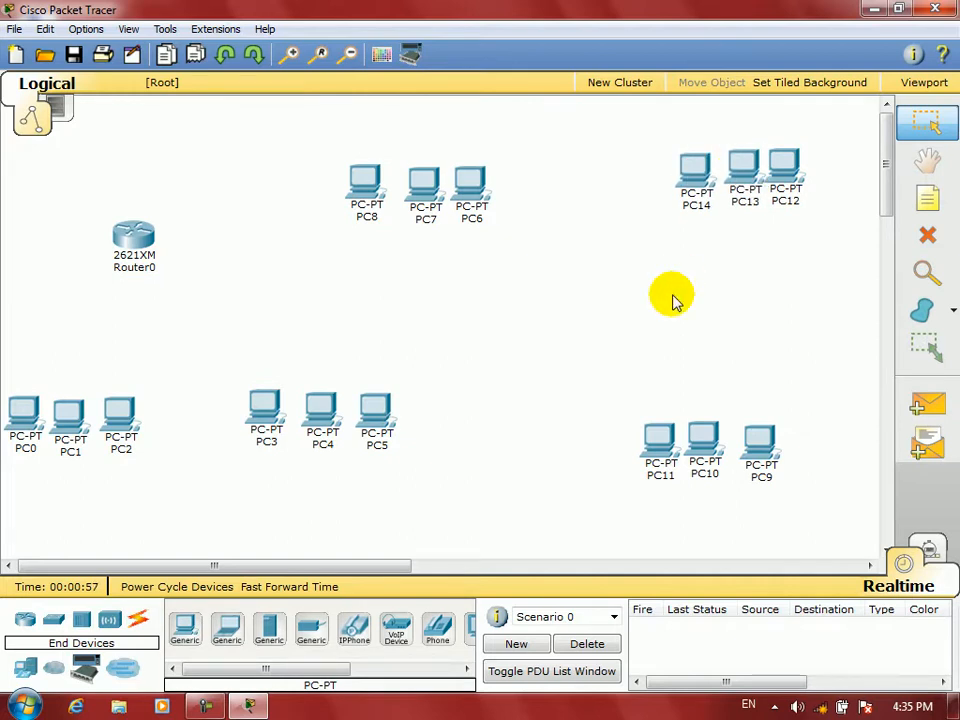
# - Add a note reading 10.0.0.0 below the PC0–PC2 group
pyautogui.click(927, 198)
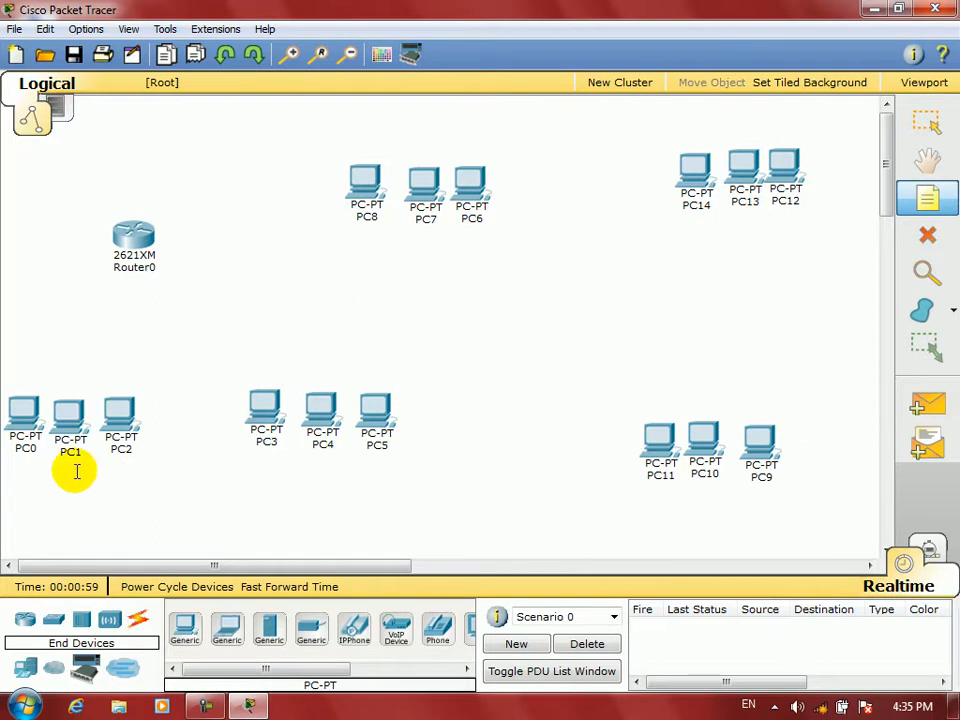
pyautogui.click(22, 476)
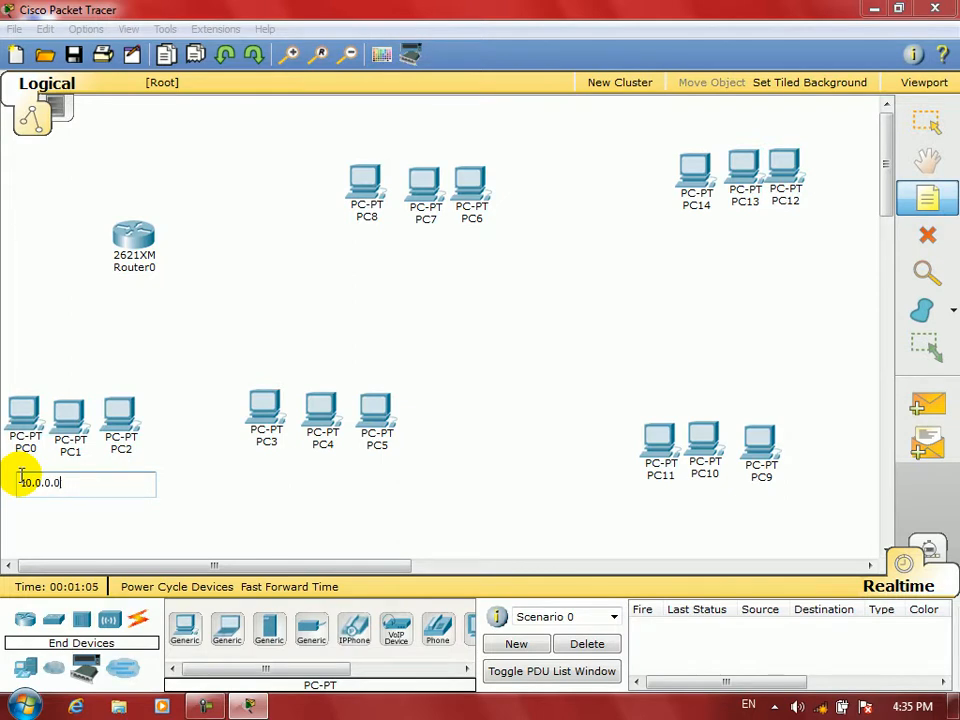
pyautogui.write('10.0.0.0')
pyautogui.click(236, 483)
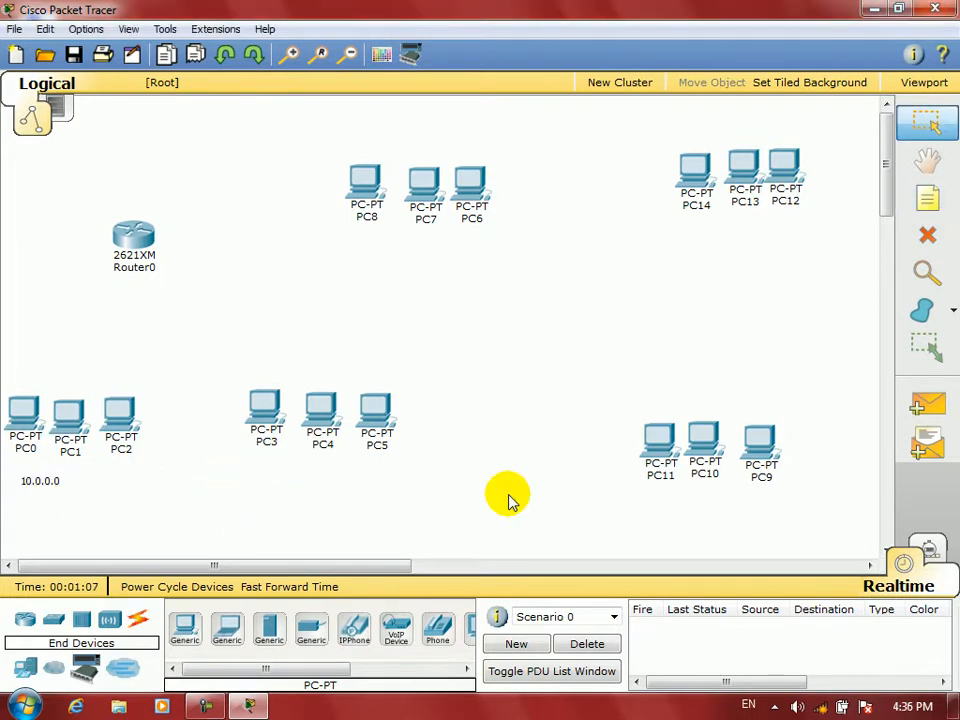
# - Add a note reading 192.168.1.0 below the PC3–PC5 group and one reading 172.16.0.0 below the PC9–PC11 group
pyautogui.click(927, 199)
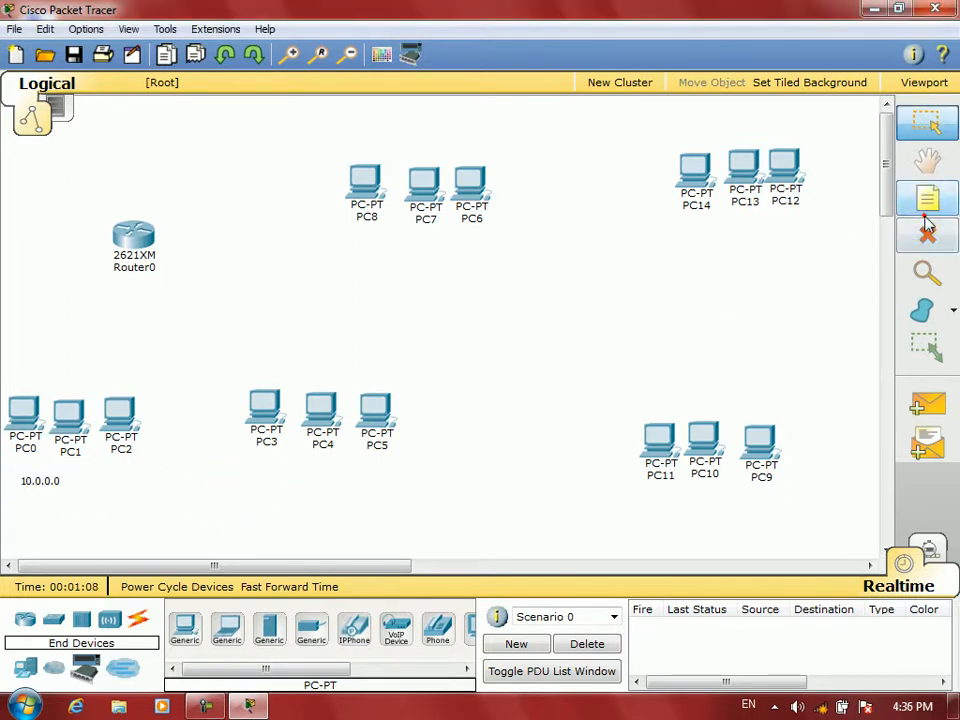
pyautogui.click(270, 482)
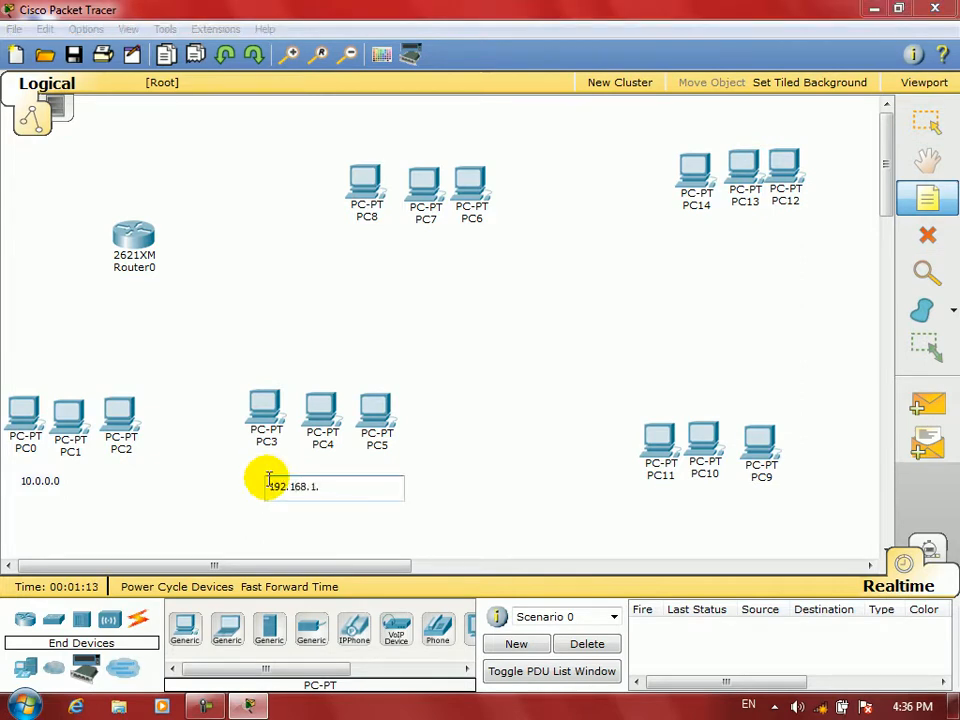
pyautogui.click(547, 454)
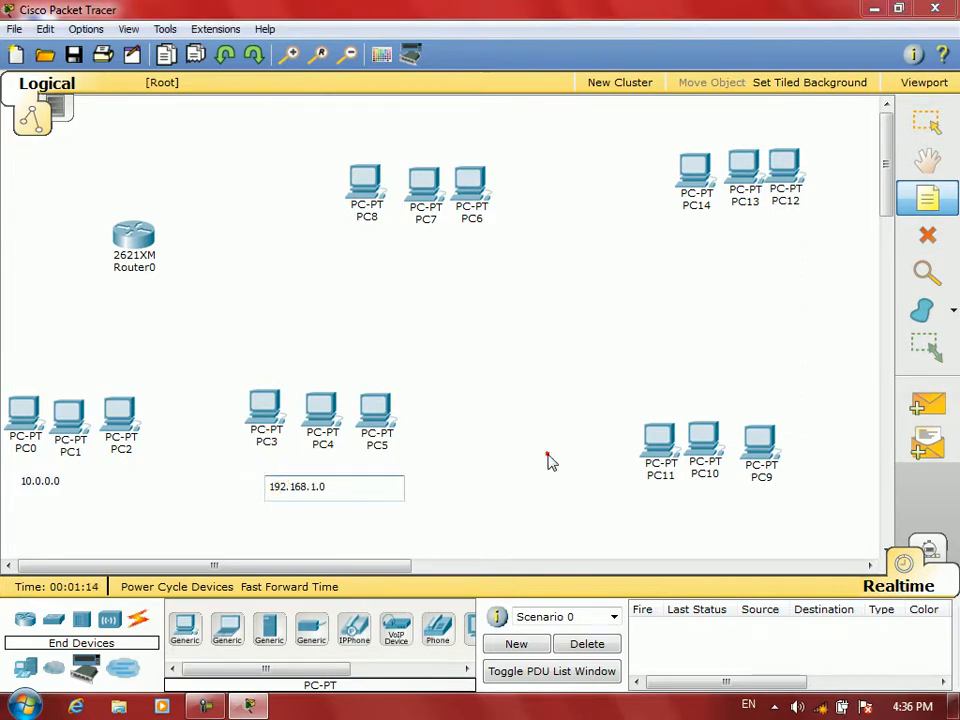
pyautogui.click(930, 202)
pyautogui.click(657, 503)
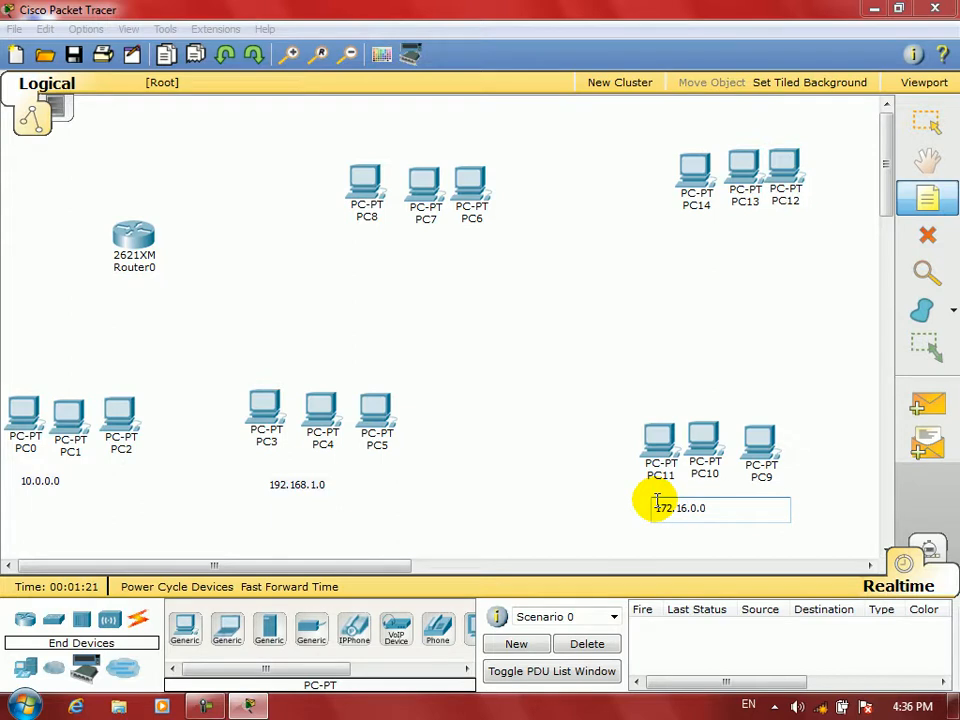
pyautogui.click(669, 392)
# - Add a note reading 15.0.0.0 below the PC12–PC14 group and one reading 16.0.0.0 below the PC6–PC8 group
pyautogui.click(928, 202)
pyautogui.click(681, 238)
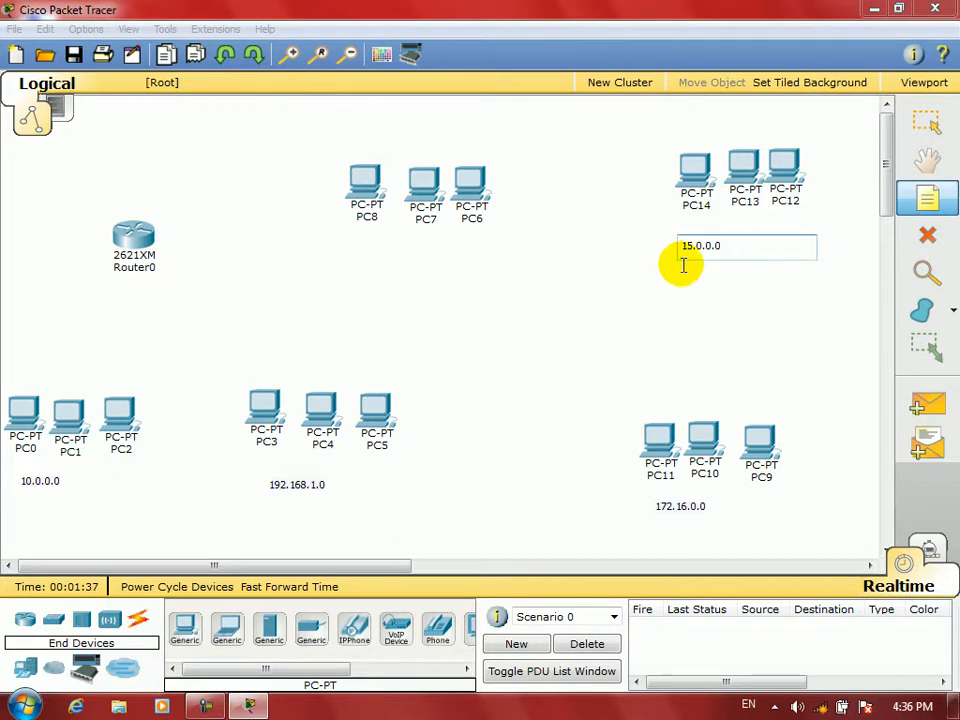
pyautogui.click(389, 250)
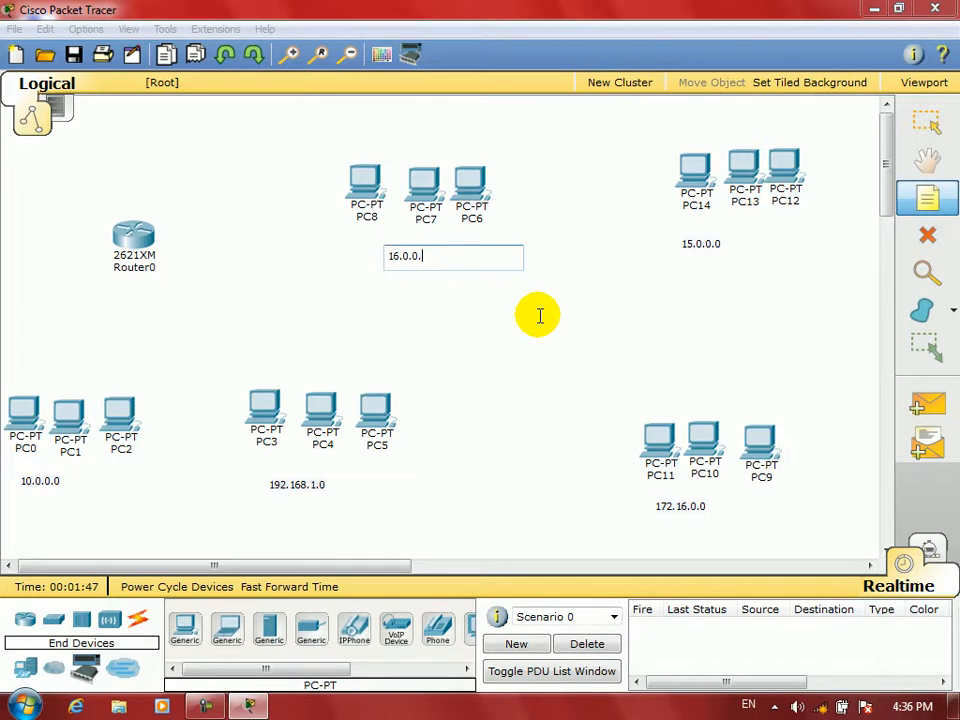
pyautogui.press('Escape')
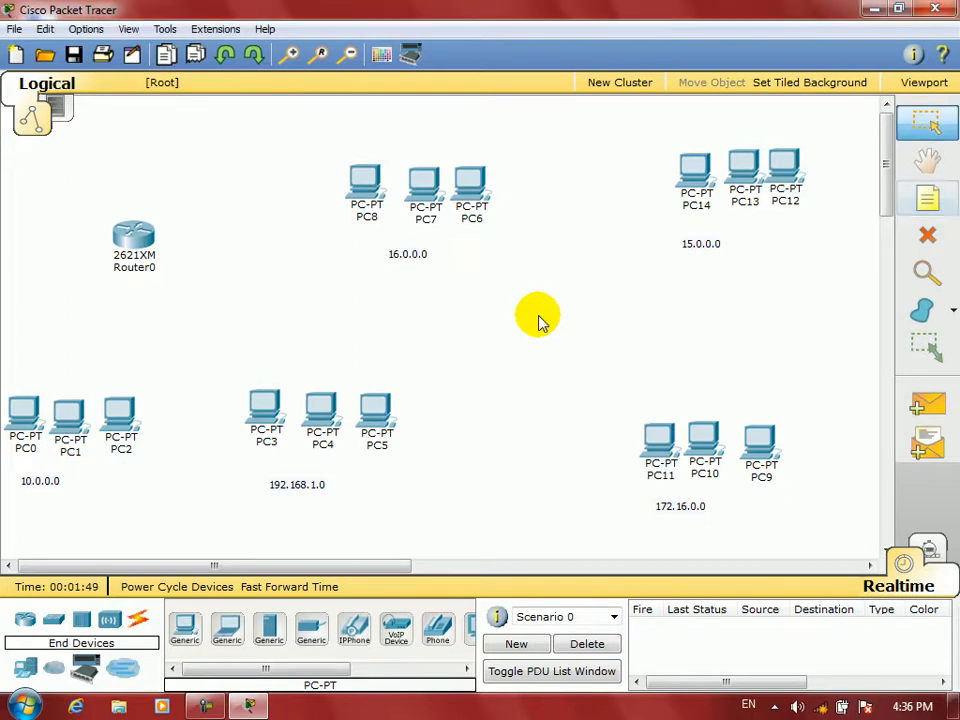
# - Move Router0 further up in the workspace
pyautogui.moveTo(133, 243); pyautogui.dragTo(109, 163)
pyautogui.click(375, 410)
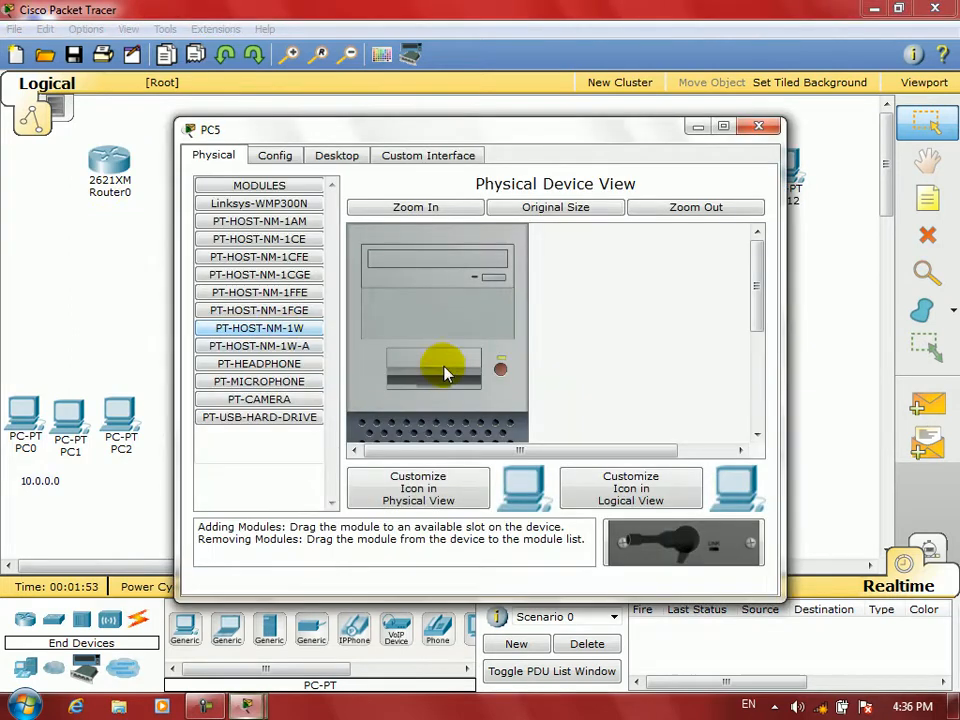
pyautogui.click(758, 126)
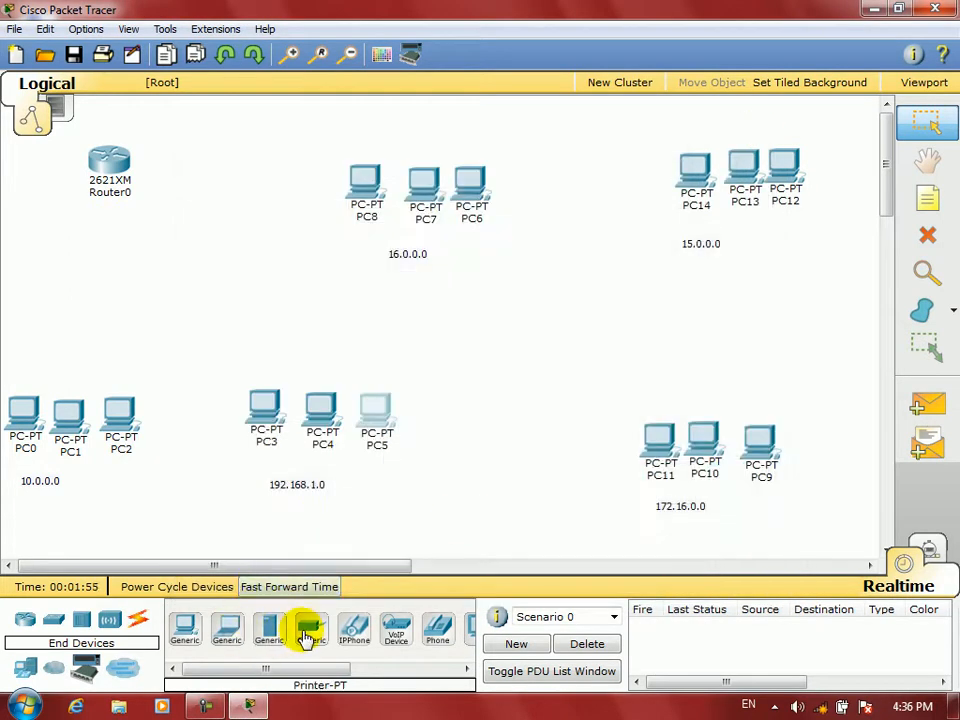
# - Place a 2950-24 switch above each of the three lower PC groups: 10.0.0.0, 192.168.1.0 and 172.16.0.0
pyautogui.click(53, 620)
pyautogui.click(185, 629)
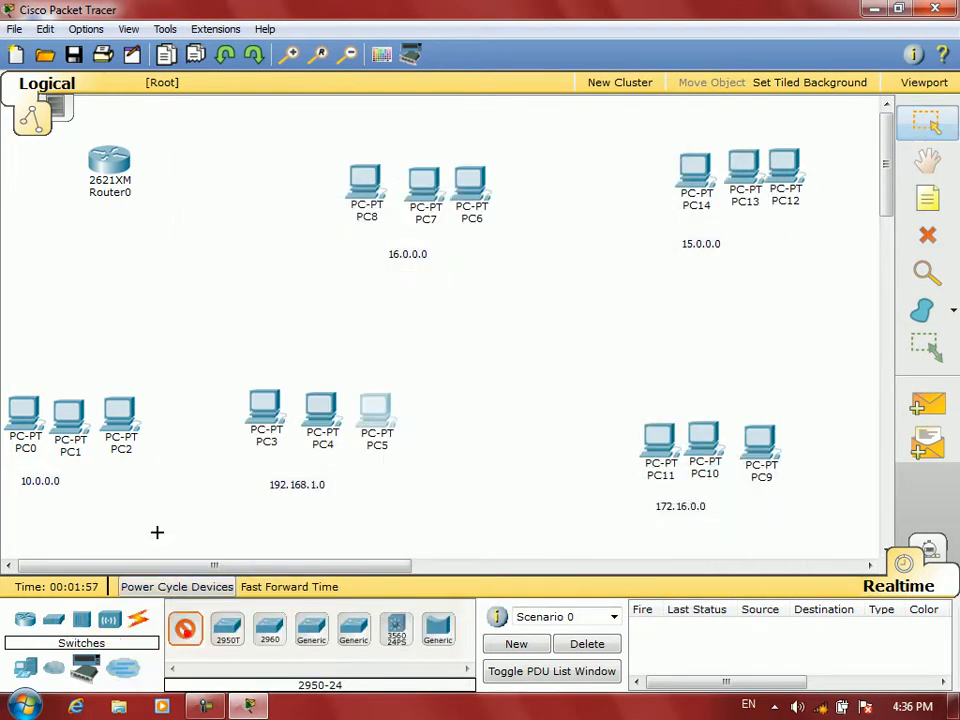
pyautogui.click(80, 338)
pyautogui.click(185, 629)
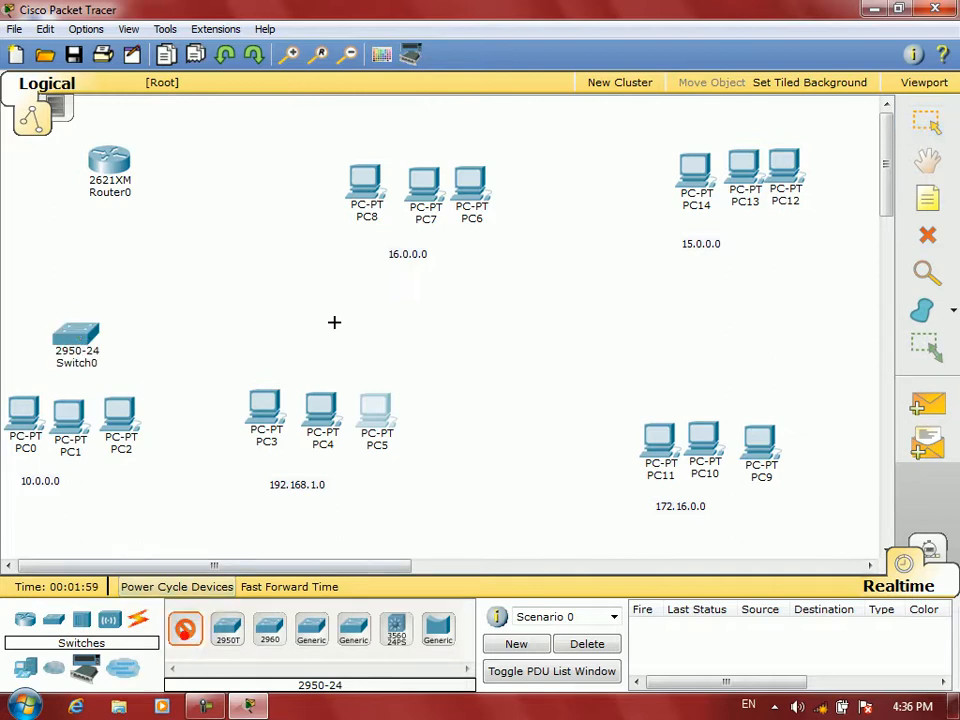
pyautogui.click(334, 322)
pyautogui.click(185, 629)
pyautogui.click(700, 366)
# - Place a 2950-24 switch to the left of each upper PC group, beside PC14 and beside PC8
pyautogui.click(188, 630)
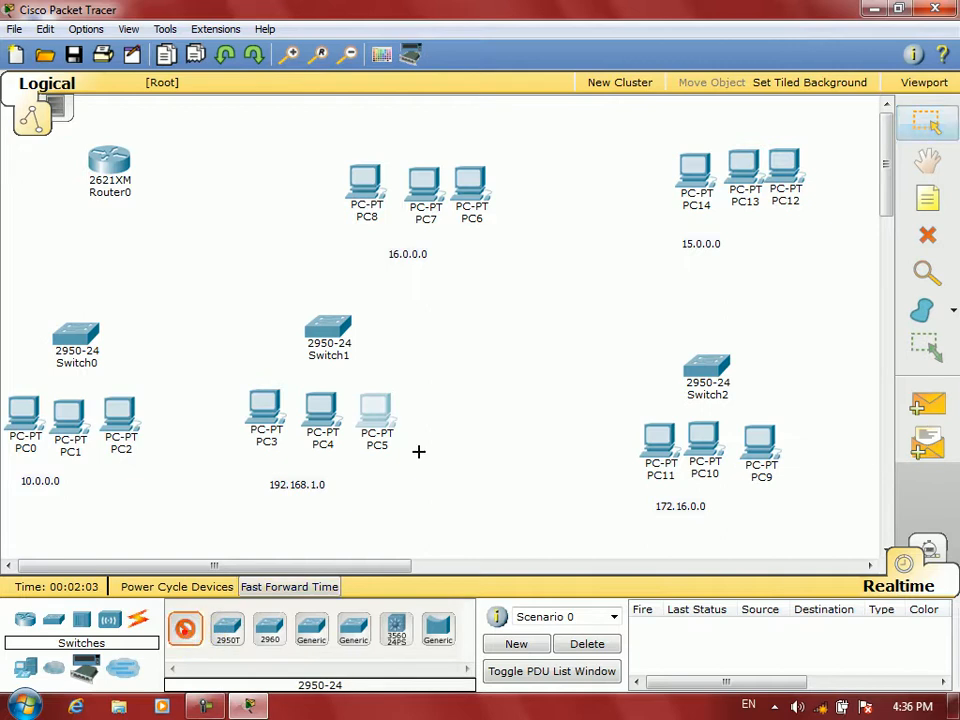
pyautogui.click(634, 197)
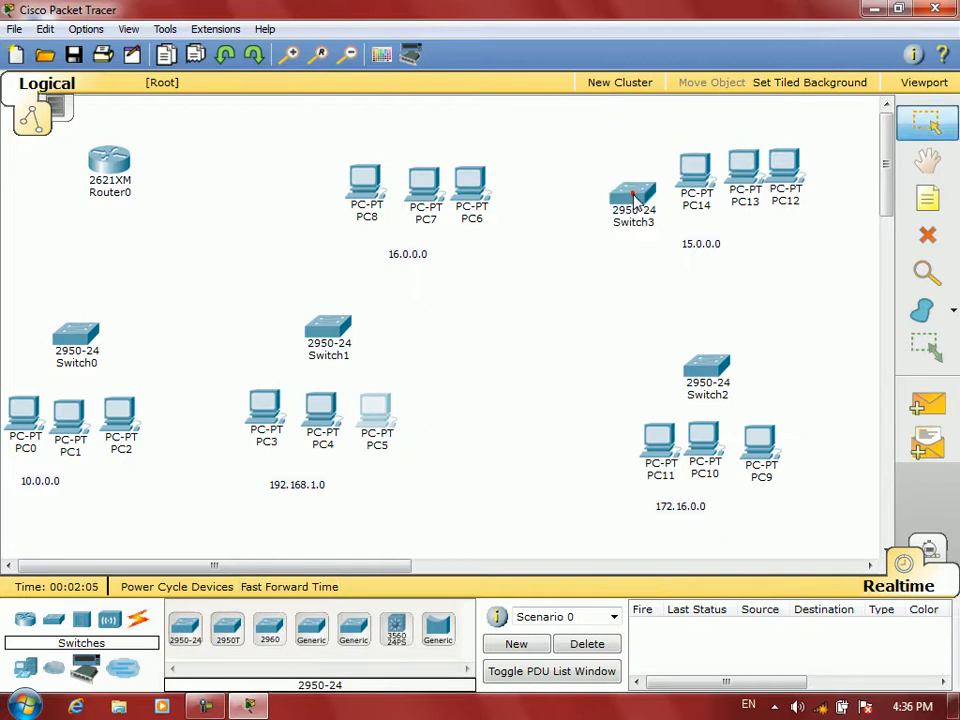
pyautogui.click(187, 626)
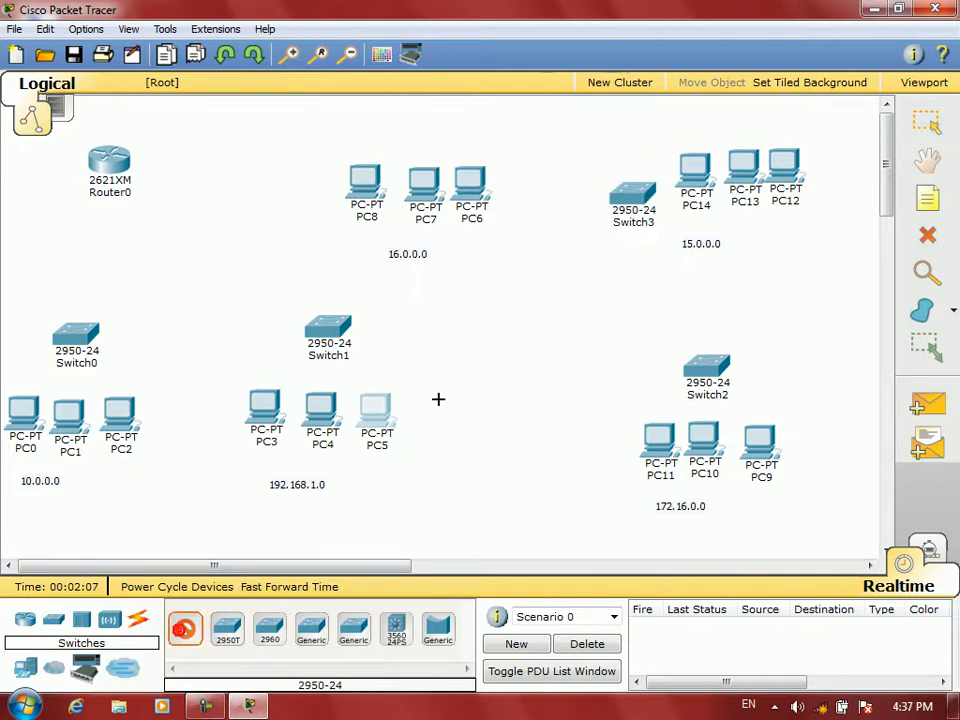
pyautogui.click(416, 140)
pyautogui.moveTo(416, 140); pyautogui.dragTo(283, 184)
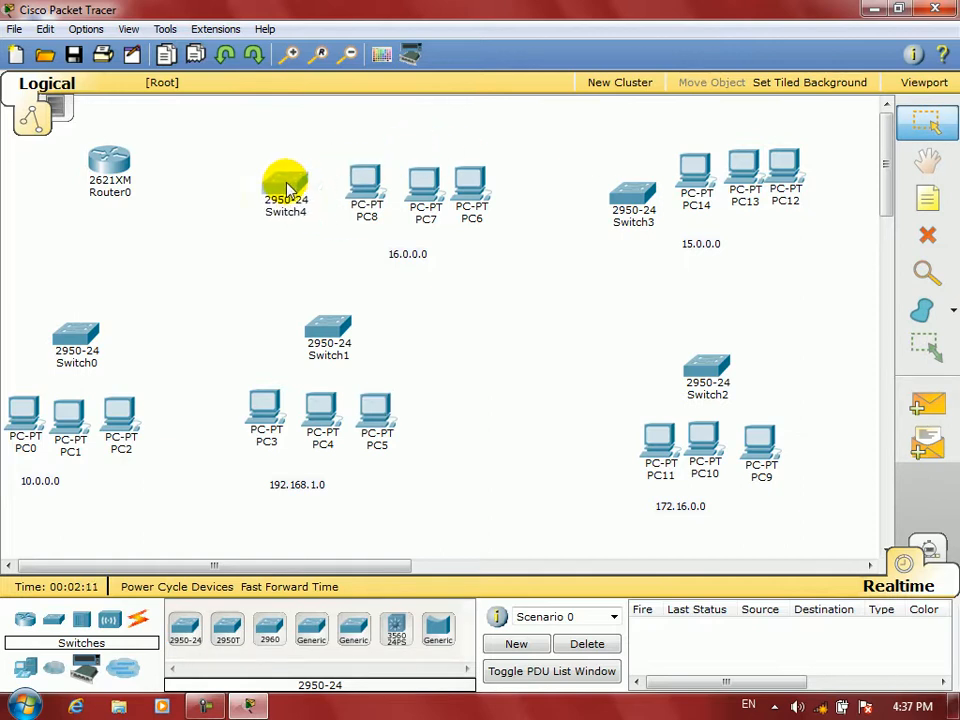
# - Move Switch1, PC3–PC5 and the 192.168.1.0 note together slightly down and to the right
pyautogui.moveTo(216, 298); pyautogui.dragTo(405, 456)
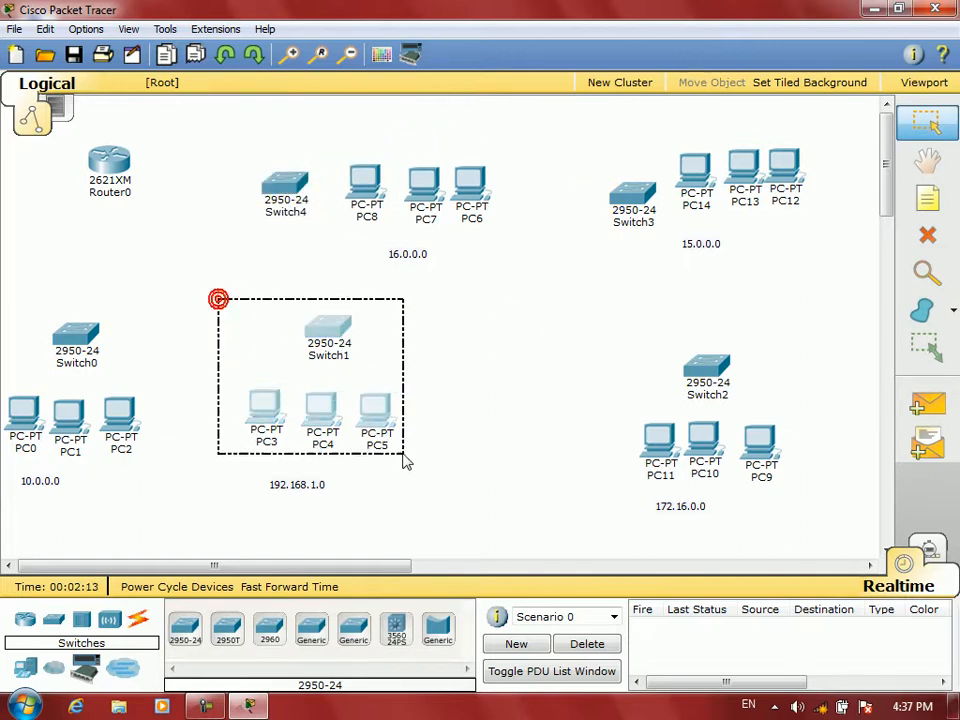
pyautogui.moveTo(374, 414)
pyautogui.mouseDown()
pyautogui.moveTo(394, 438)
pyautogui.moveTo(364, 412)
pyautogui.mouseUp()
pyautogui.click(454, 469)
pyautogui.moveTo(287, 317); pyautogui.dragTo(375, 356)
pyautogui.click(403, 313)
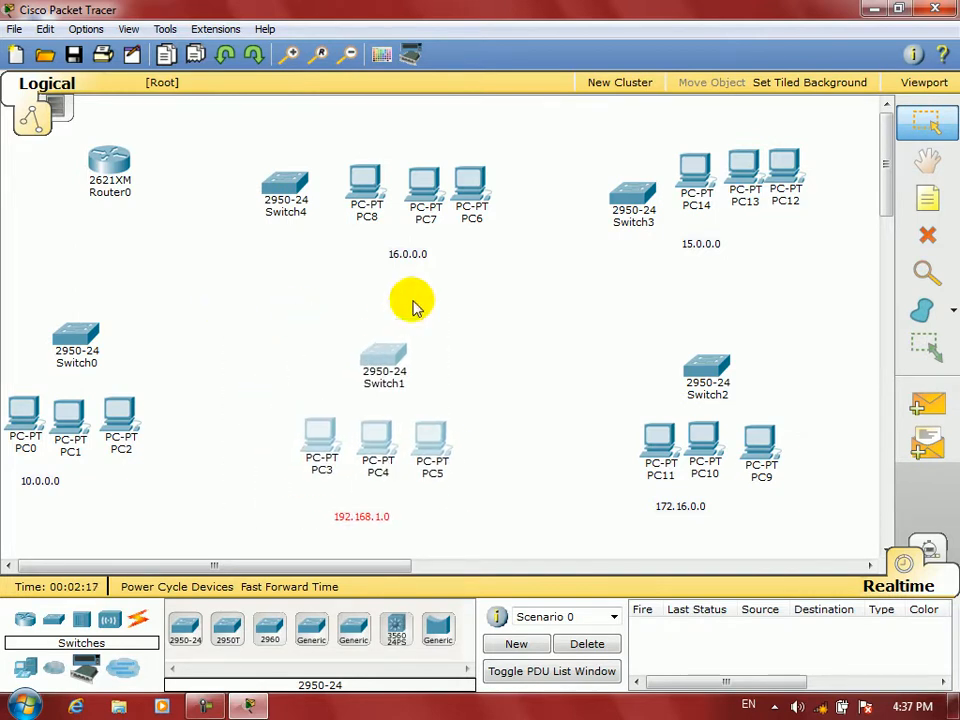
# - Move Switch3 and Switch4 up above the level of their PCs, and Router0 down to just above Switch0
pyautogui.moveTo(642, 202); pyautogui.dragTo(590, 138)
pyautogui.moveTo(285, 189); pyautogui.dragTo(291, 121)
pyautogui.moveTo(112, 162)
pyautogui.mouseDown()
pyautogui.moveTo(86, 265)
pyautogui.moveTo(86, 253)
pyautogui.mouseUp()
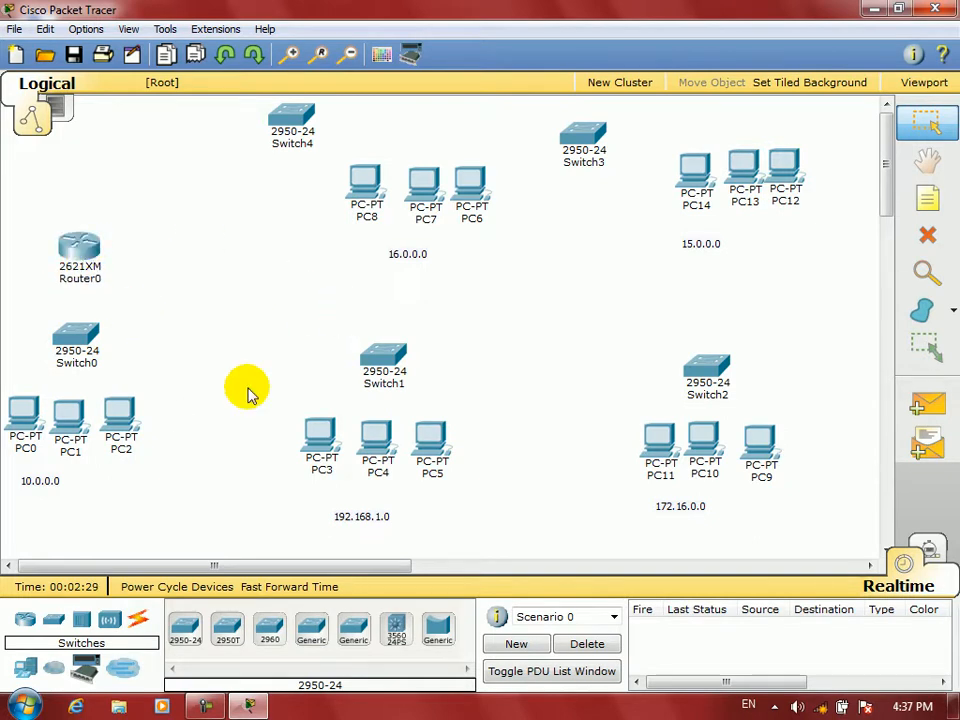
# - Connect PC2's FastEthernet0 port to Switch0 with a copper straight-through cable
pyautogui.click(139, 621)
pyautogui.click(268, 628)
pyautogui.click(120, 419)
pyautogui.click(150, 428)
pyautogui.click(72, 332)
pyautogui.click(100, 330)
# - Connect PC1's FastEthernet0 port to Switch0 with a copper straight-through cable
pyautogui.click(268, 628)
pyautogui.click(68, 415)
pyautogui.click(113, 432)
pyautogui.click(90, 335)
pyautogui.click(120, 465)
# - Connect PC0's FastEthernet0 port to Switch0 with a copper straight-through cable
pyautogui.click(266, 615)
pyautogui.click(22, 410)
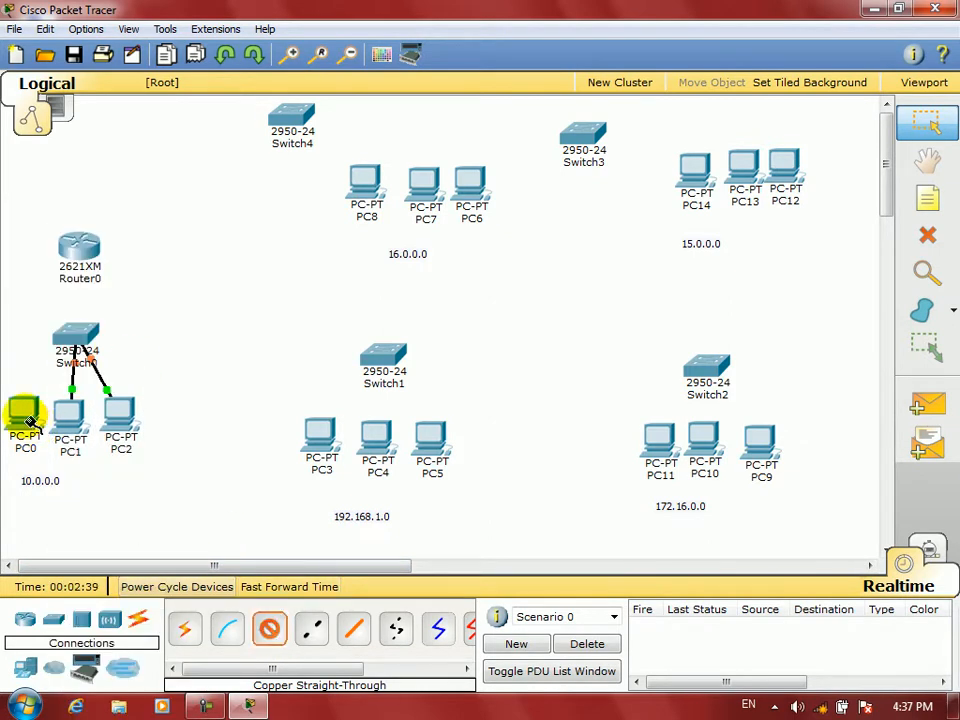
pyautogui.click(55, 426)
pyautogui.click(71, 343)
pyautogui.click(180, 358)
# - Connect PC3's FastEthernet0 port to Switch1 with a copper straight-through cable
pyautogui.click(285, 668)
pyautogui.click(269, 628)
pyautogui.click(317, 450)
pyautogui.click(335, 449)
pyautogui.click(375, 358)
pyautogui.click(420, 374)
# - Connect PC4's FastEthernet0 port to Switch1 with a copper straight-through cable
pyautogui.click(272, 630)
pyautogui.click(376, 440)
pyautogui.click(408, 451)
pyautogui.click(386, 360)
pyautogui.click(439, 366)
# - Connect PC5's FastEthernet0 port to Switch1 with a copper straight-through cable
pyautogui.click(262, 630)
pyautogui.click(428, 440)
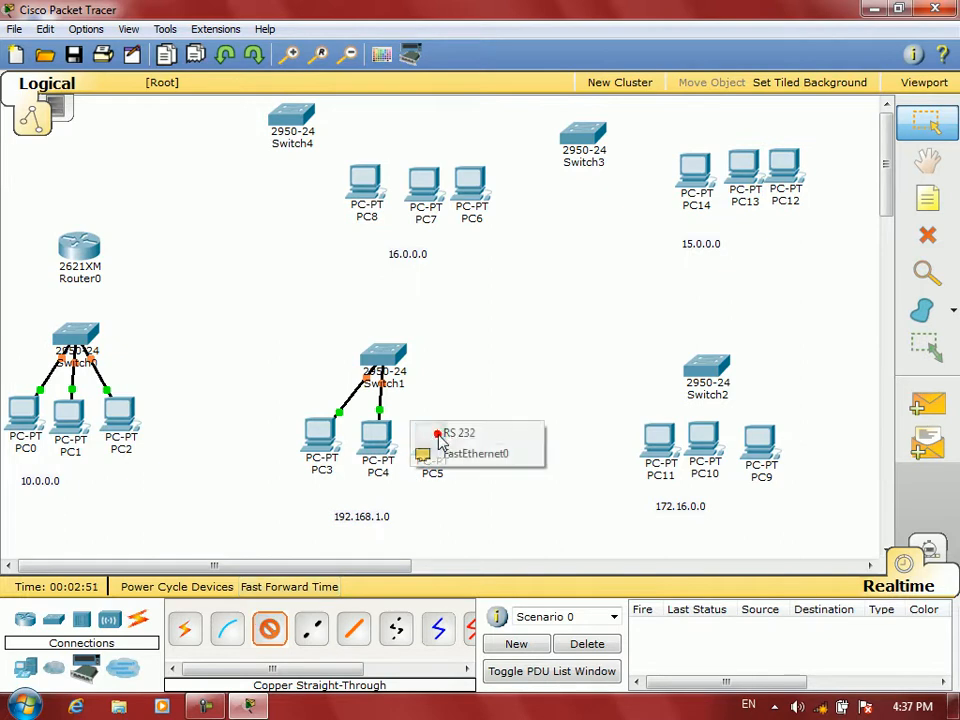
pyautogui.click(466, 452)
pyautogui.click(393, 360)
pyautogui.click(380, 377)
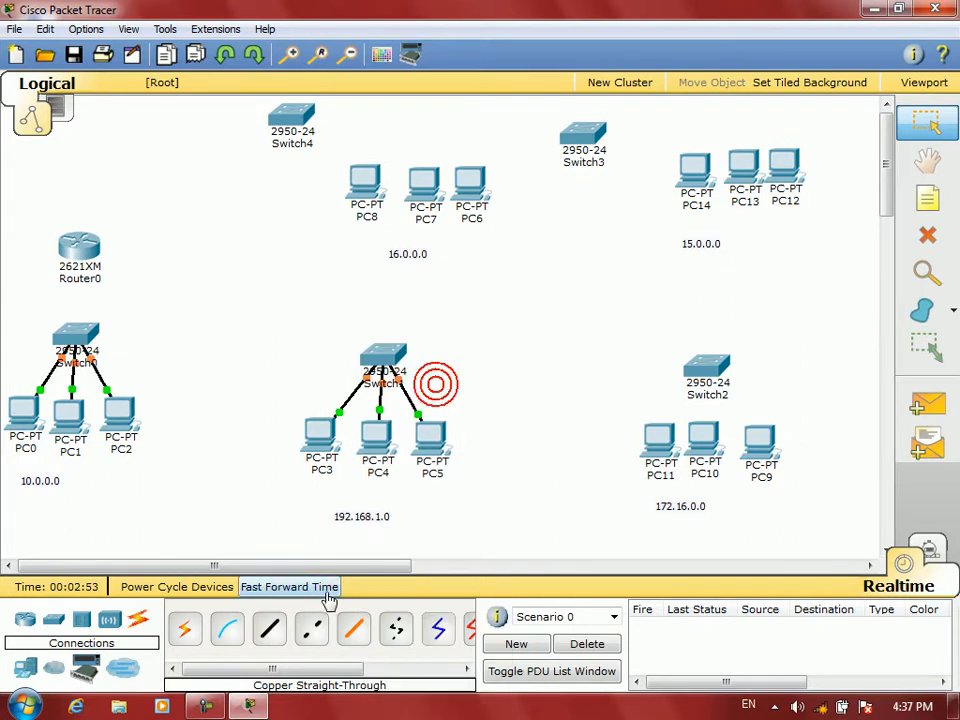
# - Connect PC11's FastEthernet0 port to Switch2 with a copper straight-through cable
pyautogui.click(652, 440)
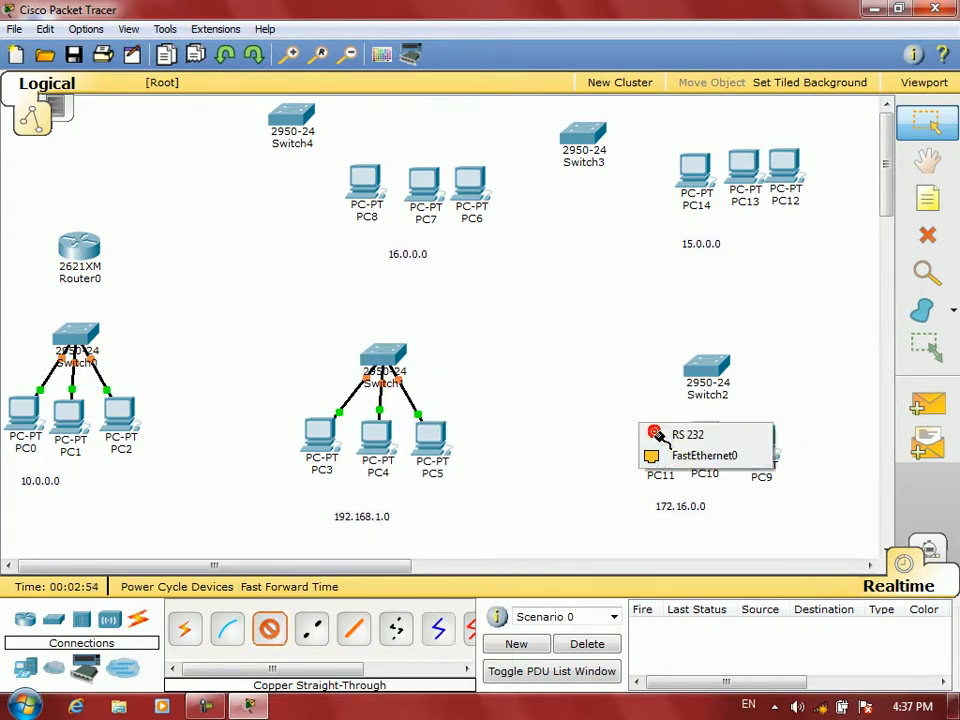
pyautogui.click(688, 454)
pyautogui.click(702, 374)
pyautogui.click(729, 356)
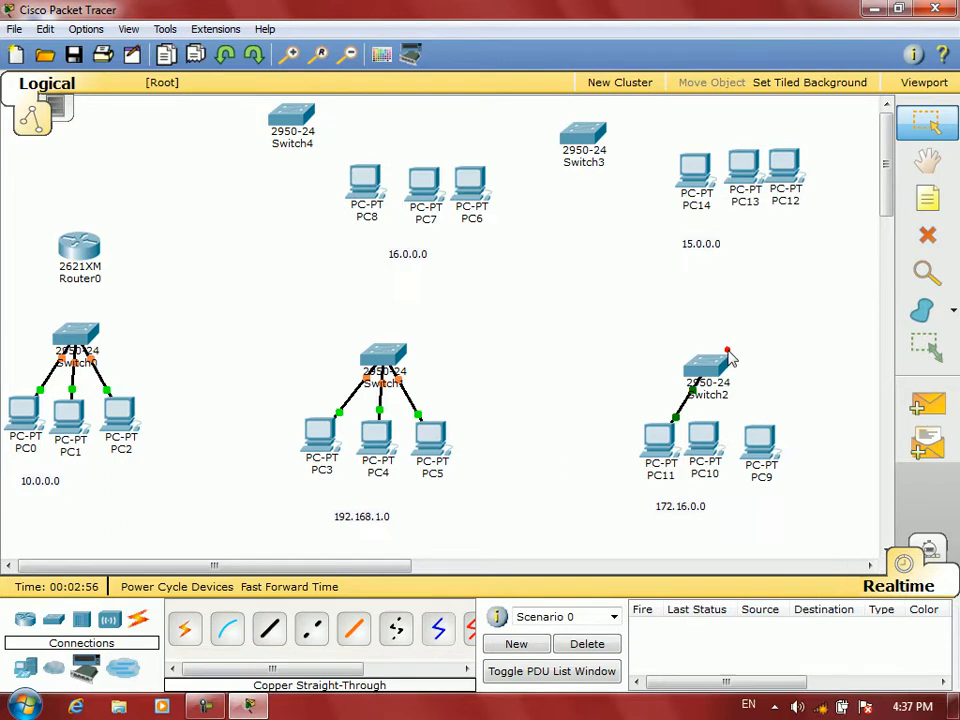
# - Connect PC10's FastEthernet0 port to Switch2 with a copper straight-through cable
pyautogui.click(269, 628)
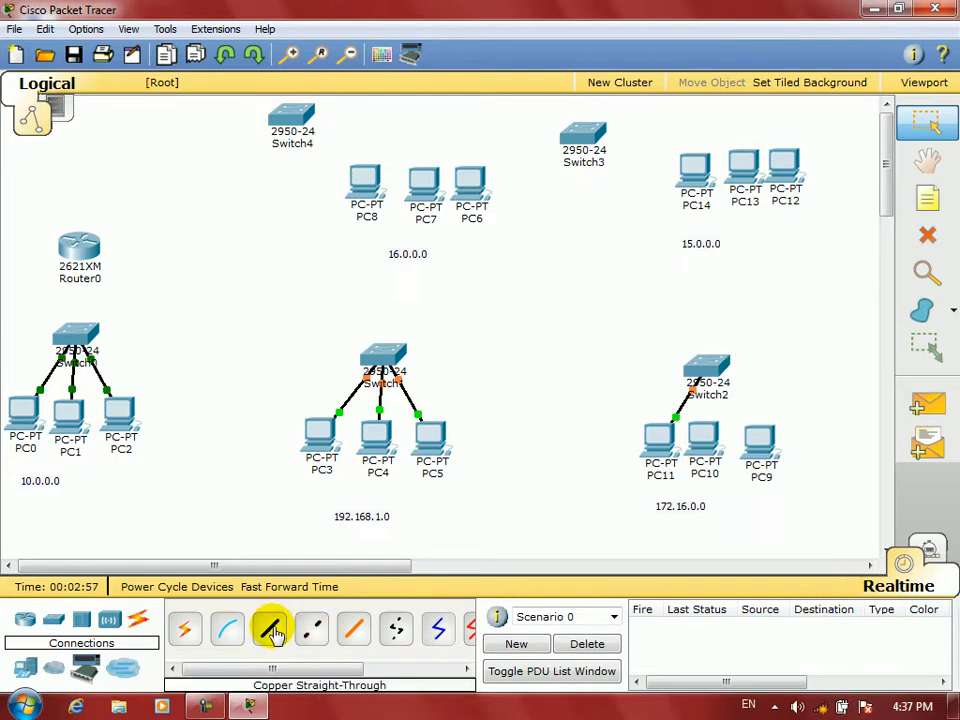
pyautogui.click(692, 452)
pyautogui.click(745, 452)
pyautogui.click(727, 376)
pyautogui.click(729, 376)
# - Connect PC9's FastEthernet0 port to Switch2 with a copper straight-through cable
pyautogui.click(269, 628)
pyautogui.click(765, 430)
pyautogui.click(790, 454)
pyautogui.click(722, 370)
pyautogui.click(745, 396)
# - Connect PC8's FastEthernet0 port to Switch4 with a copper straight-through cable
pyautogui.click(269, 628)
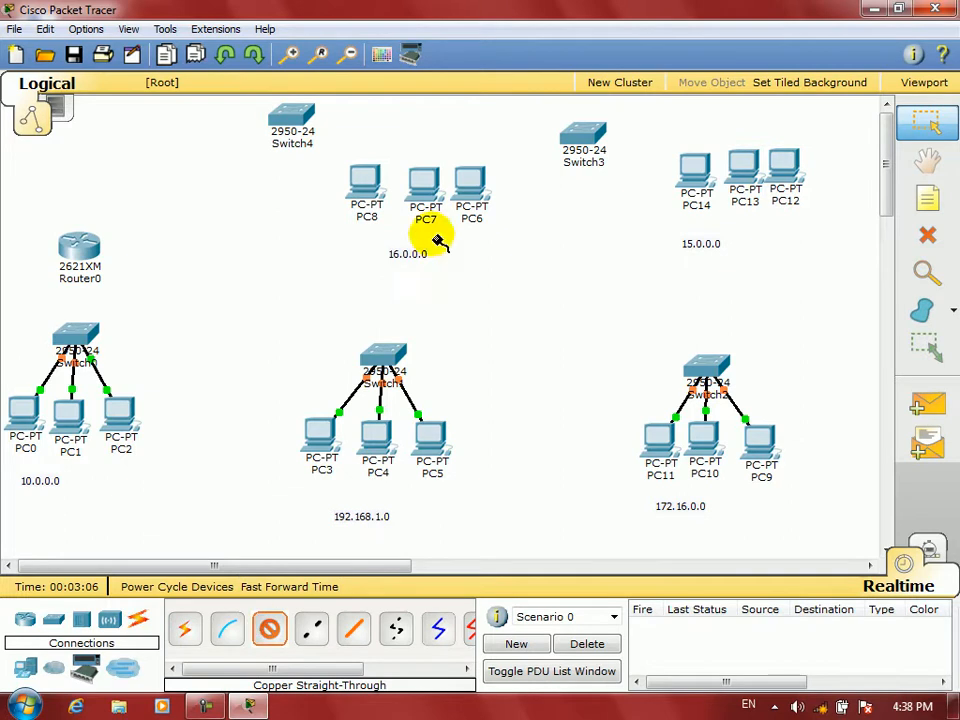
pyautogui.click(365, 182)
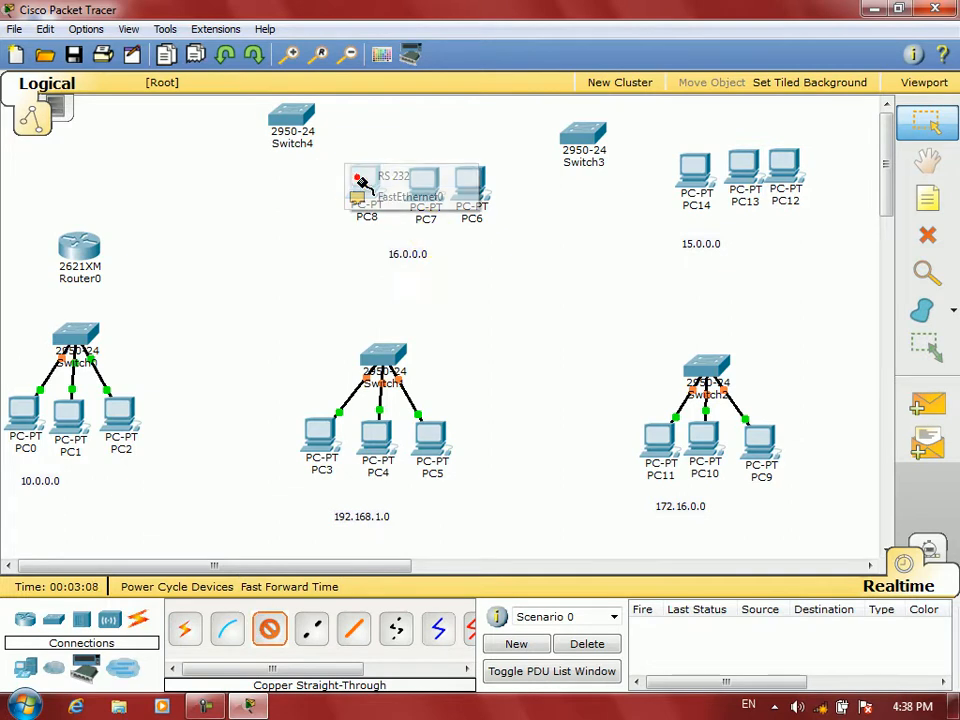
pyautogui.click(403, 200)
pyautogui.click(295, 121)
pyautogui.click(364, 196)
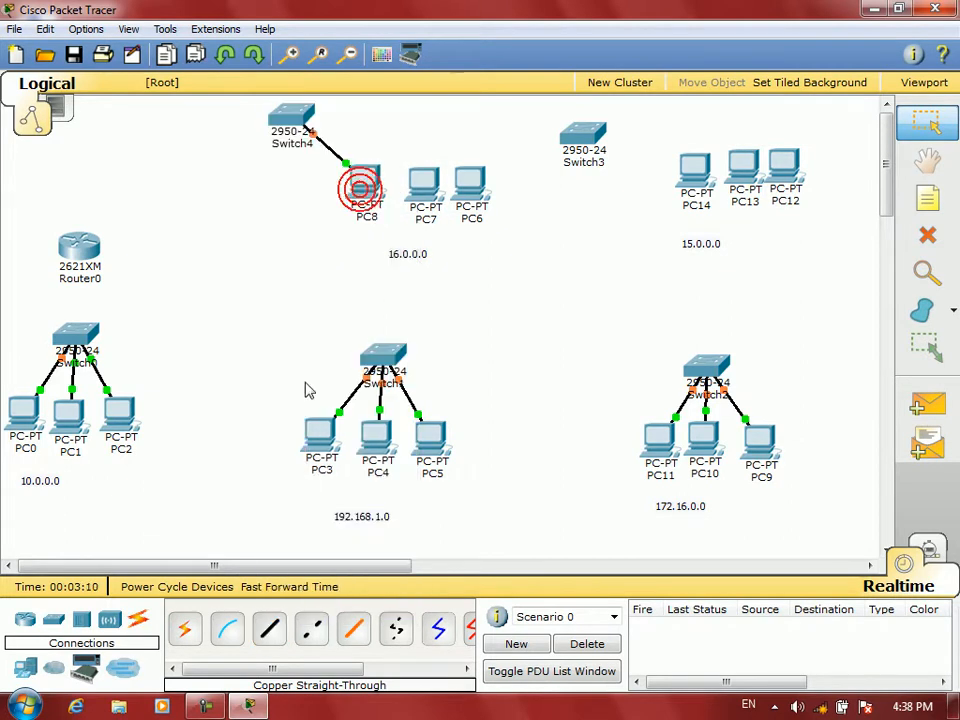
# - Connect PC7's FastEthernet0 port to Switch4 with a copper straight-through cable
pyautogui.click(270, 630)
pyautogui.click(420, 192)
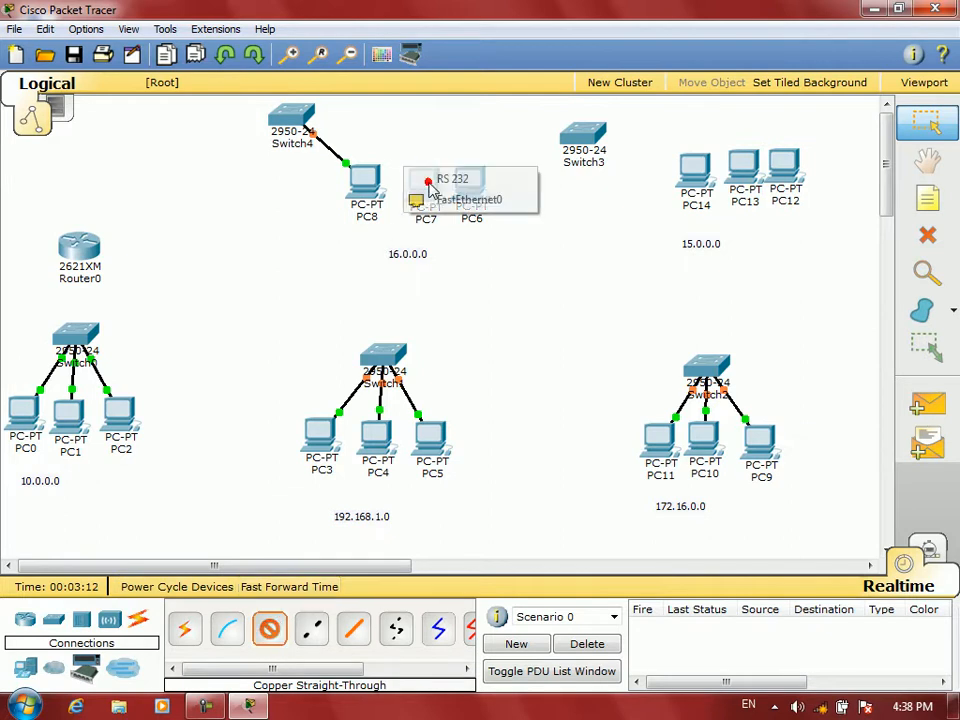
pyautogui.click(460, 200)
pyautogui.click(300, 110)
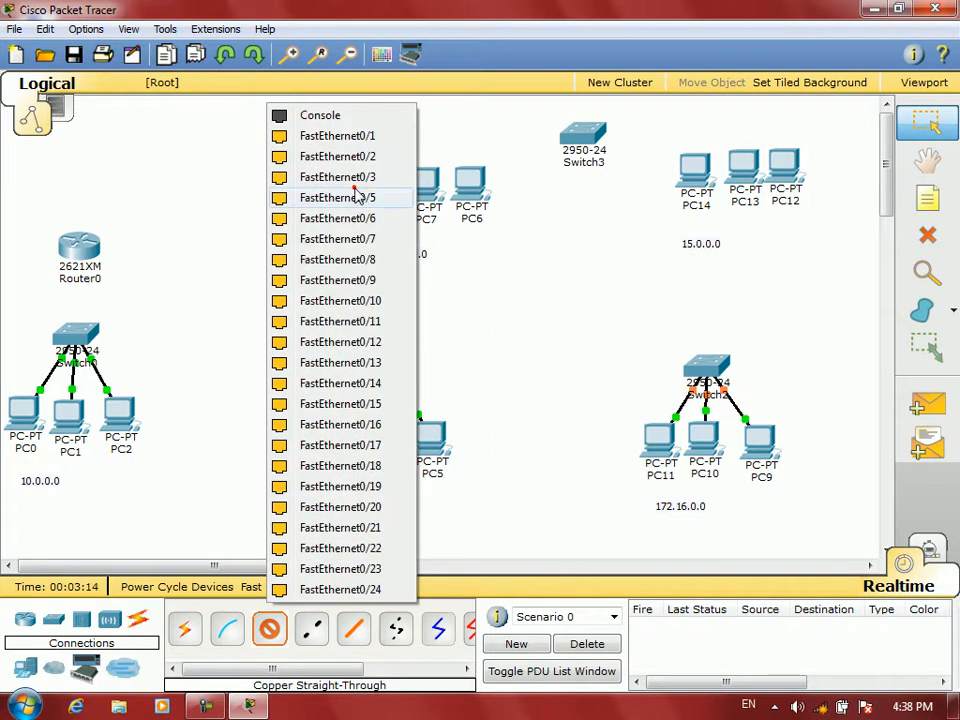
pyautogui.click(349, 183)
# - Connect PC6's FastEthernet0 port to Switch4 with a copper straight-through cable
pyautogui.click(270, 630)
pyautogui.click(461, 176)
pyautogui.click(500, 198)
pyautogui.click(324, 118)
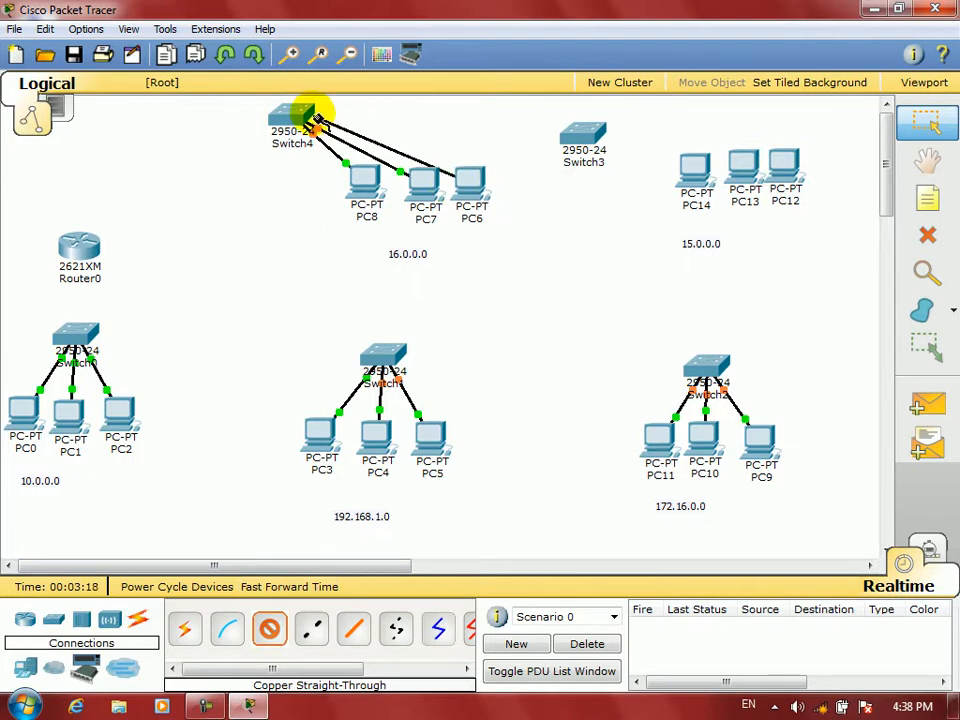
pyautogui.click(306, 112)
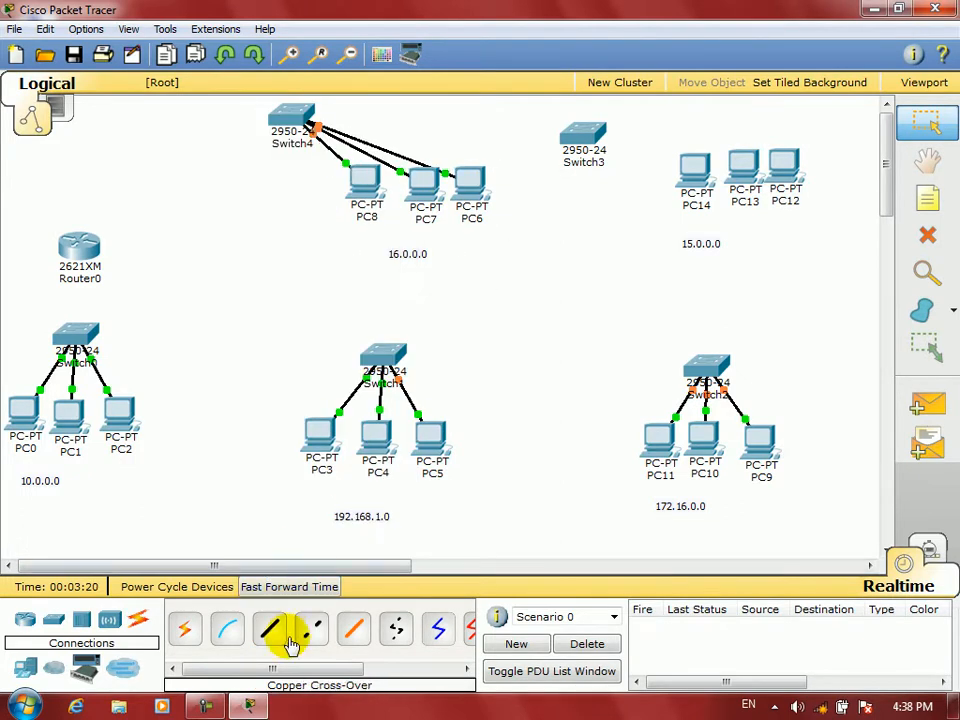
# - Connect PC14's FastEthernet0 port to Switch3 with a copper straight-through cable
pyautogui.click(692, 172)
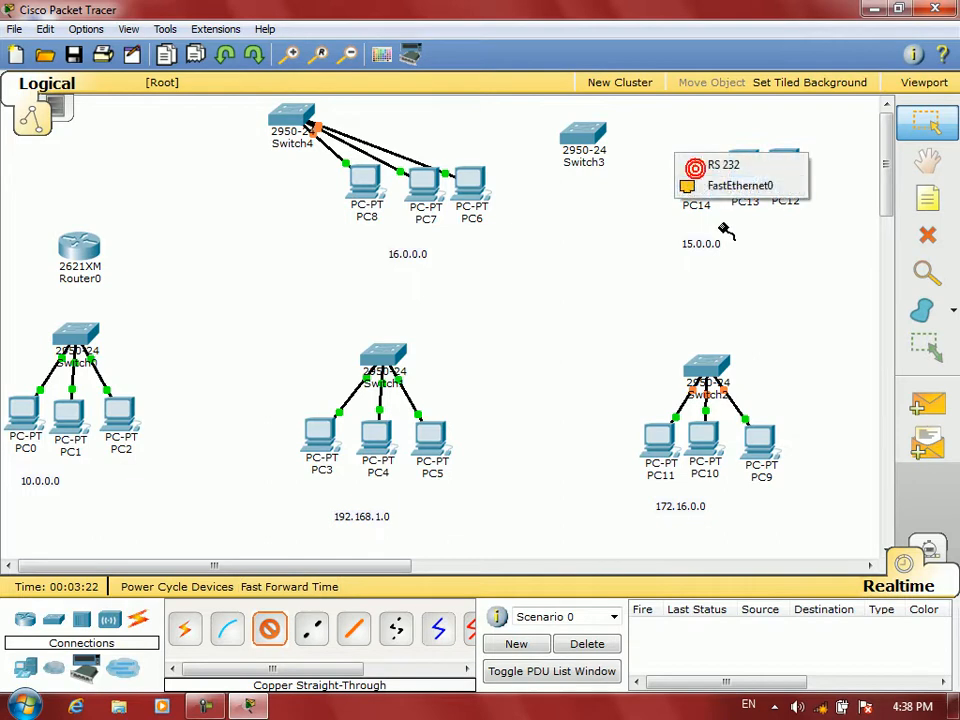
pyautogui.click(700, 213)
pyautogui.click(597, 137)
pyautogui.click(672, 214)
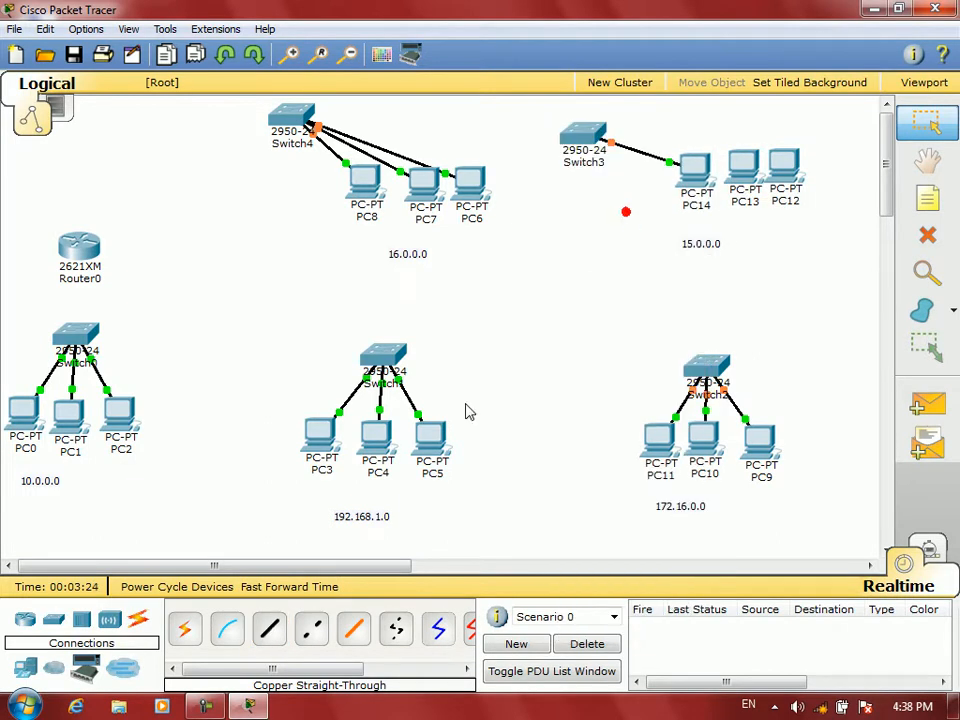
# - Connect PC13's FastEthernet0 port to Switch3 with a copper straight-through cable
pyautogui.click(270, 632)
pyautogui.click(739, 167)
pyautogui.click(765, 182)
pyautogui.click(606, 131)
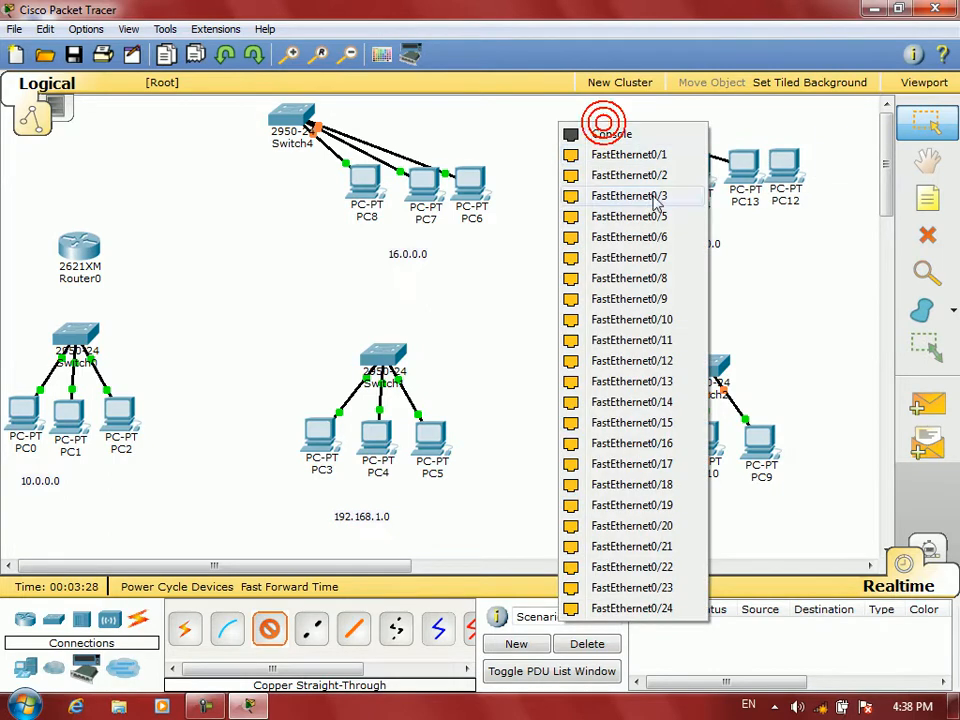
pyautogui.click(664, 156)
# - Connect PC12's FastEthernet0 port to Switch3 with a copper straight-through cable
pyautogui.click(270, 628)
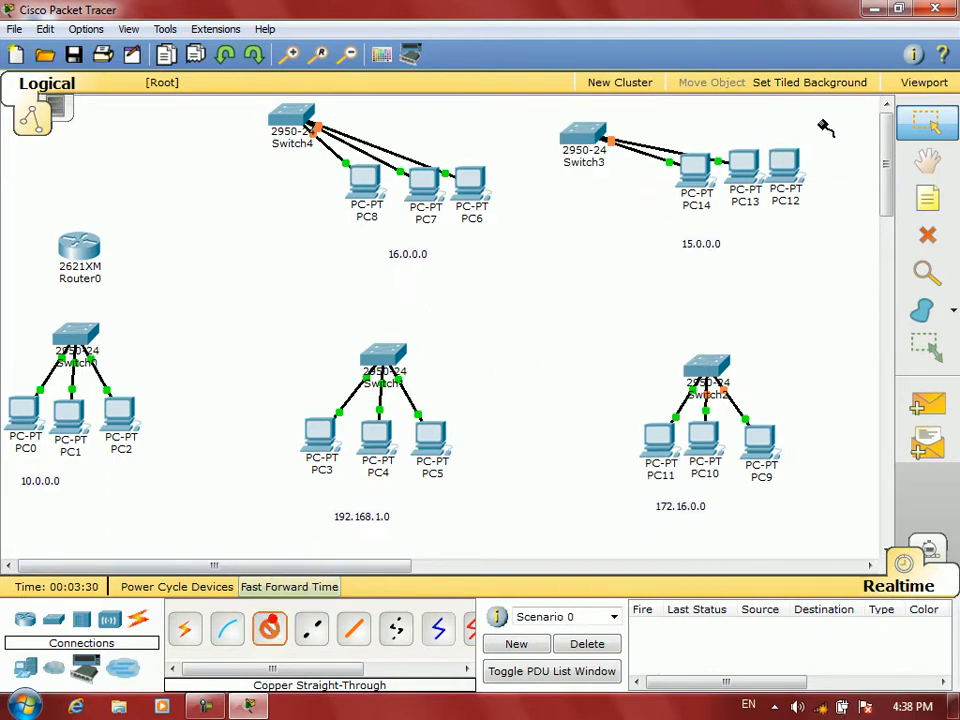
pyautogui.click(784, 172)
pyautogui.click(795, 183)
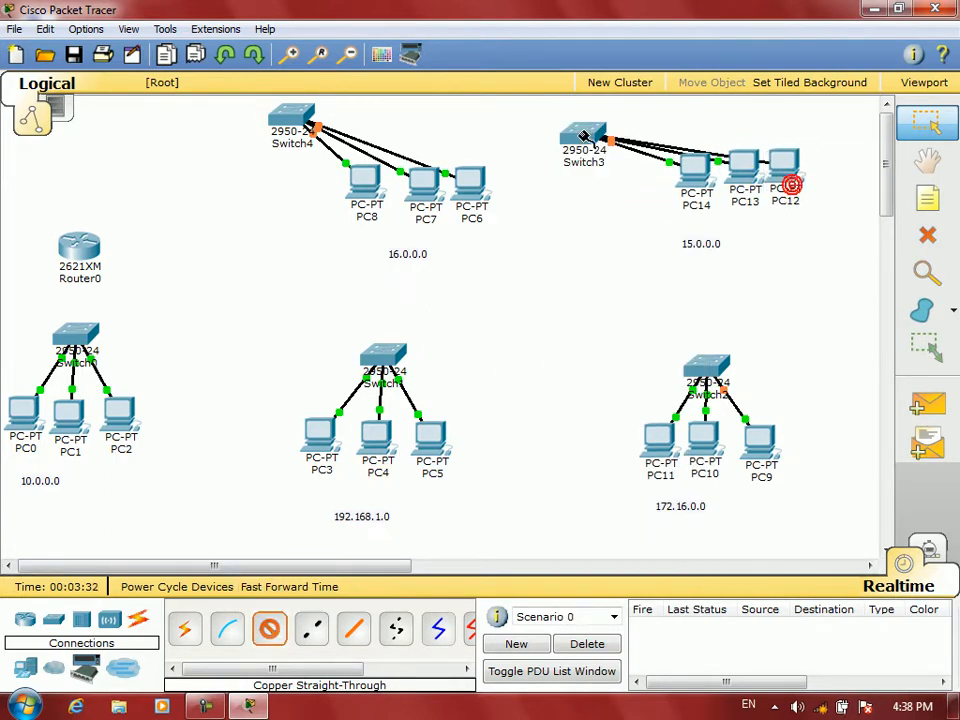
pyautogui.click(583, 136)
pyautogui.click(658, 196)
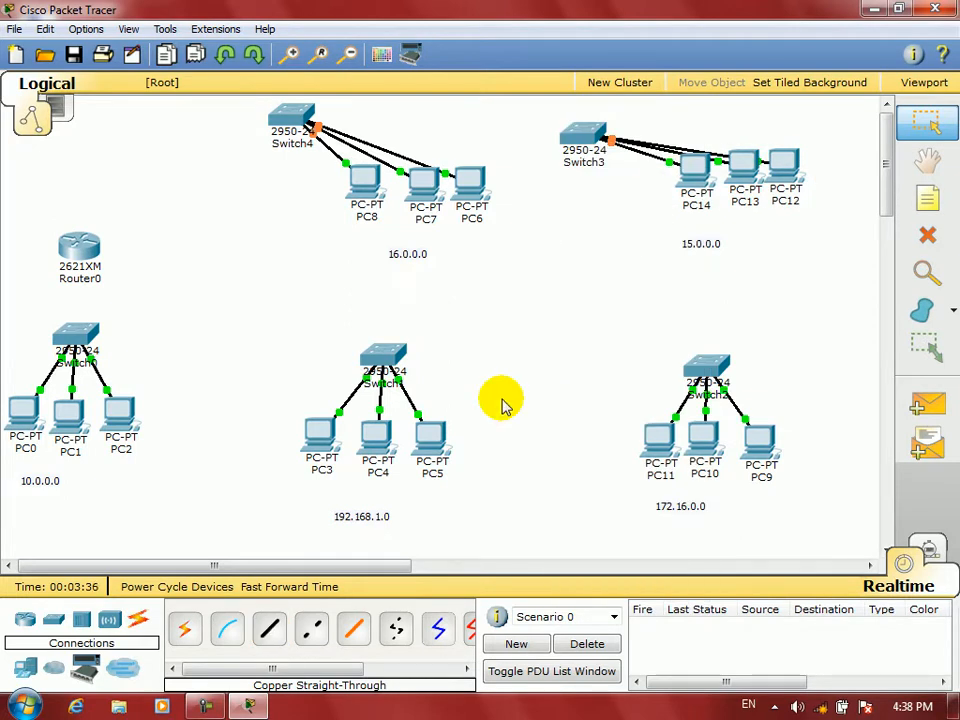
# - Move Router0 slightly closer to Switch0 and add four 2621XM routers, one each near Switch1, Switch2, Switch4 and Switch3
pyautogui.moveTo(88, 246); pyautogui.dragTo(86, 261)
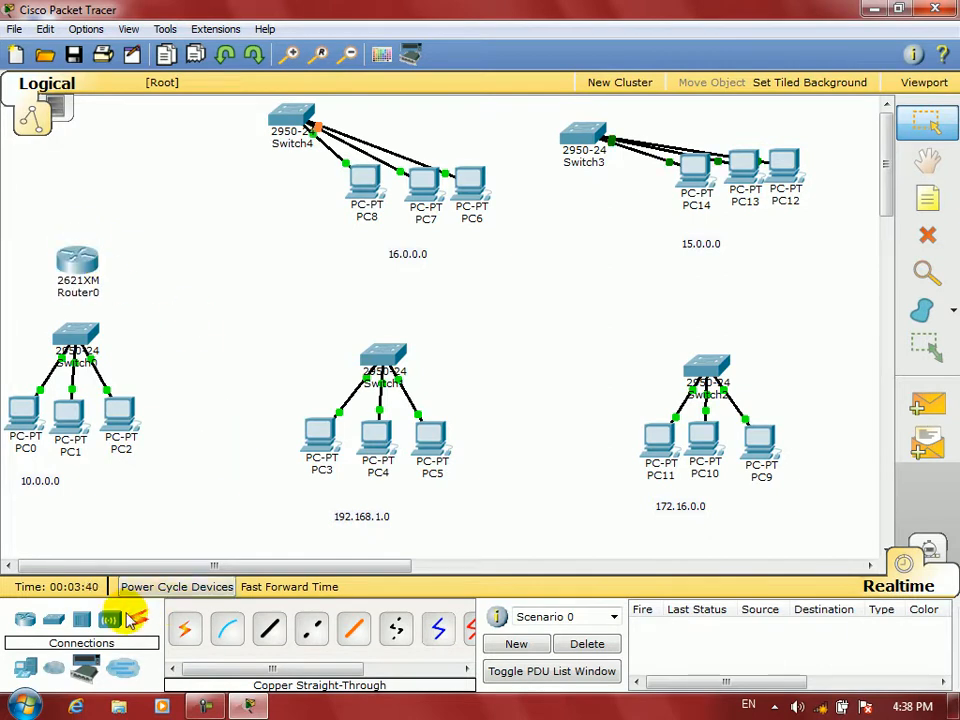
pyautogui.click(25, 620)
pyautogui.click(312, 627)
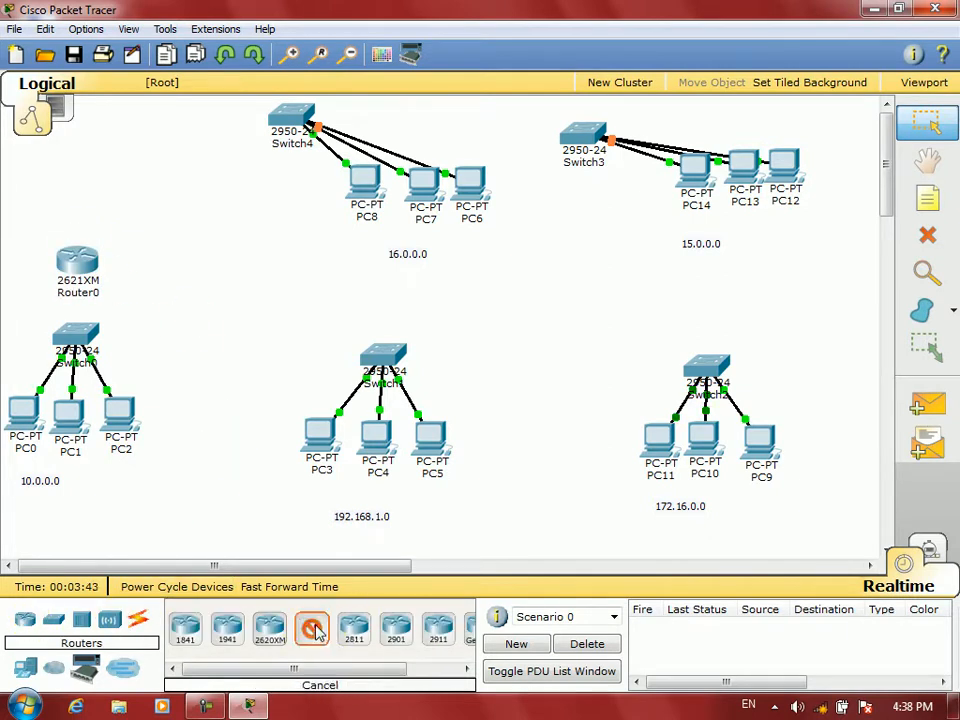
pyautogui.click(345, 303)
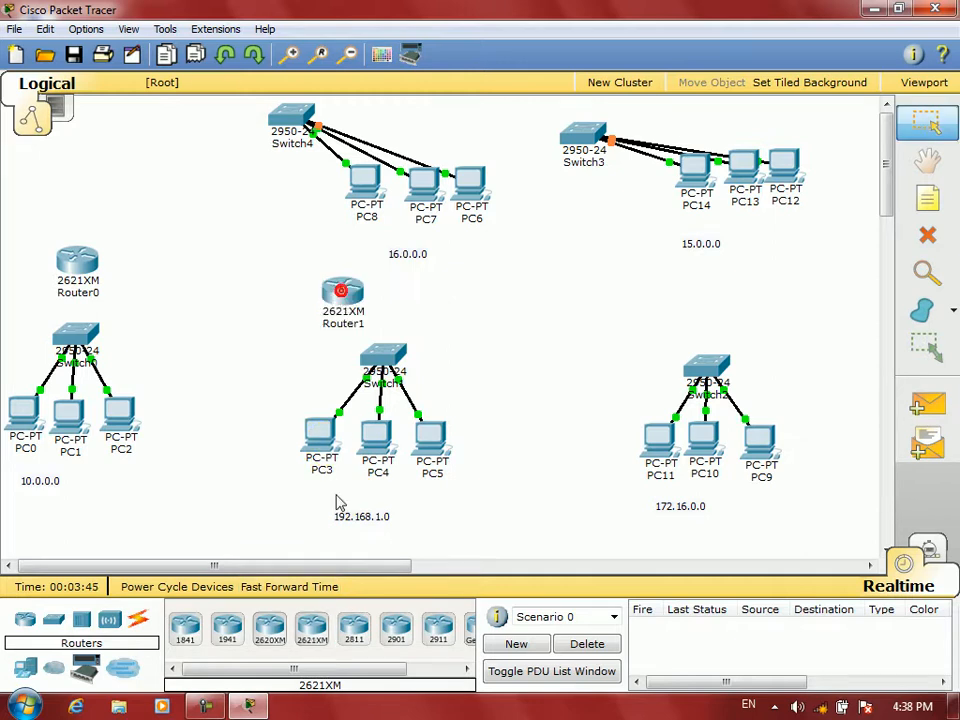
pyautogui.click(312, 630)
pyautogui.click(668, 320)
pyautogui.click(312, 628)
pyautogui.click(198, 134)
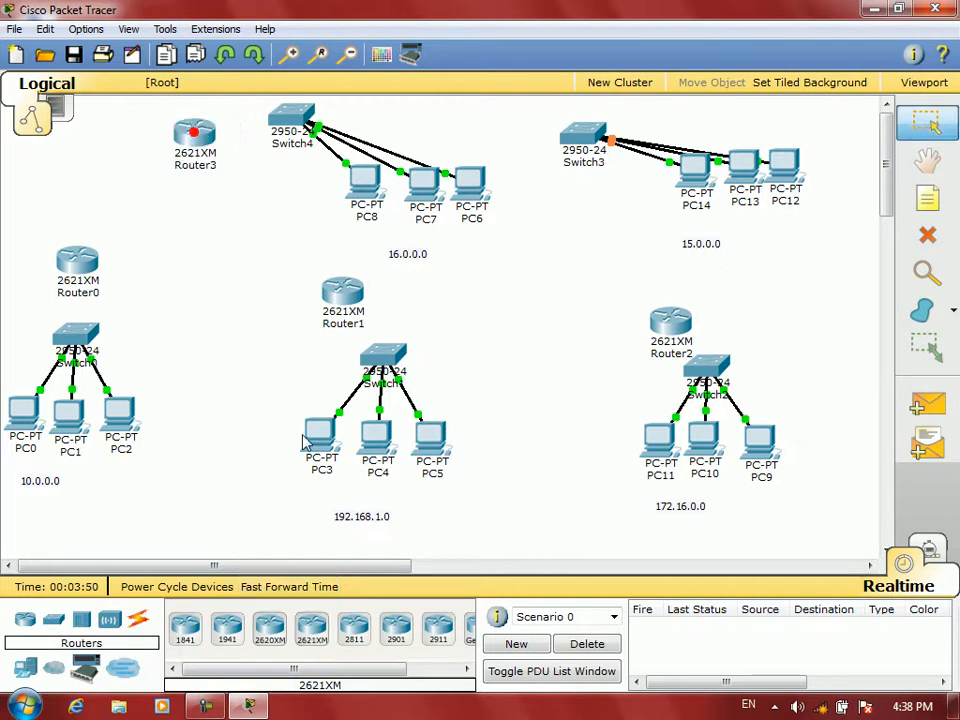
pyautogui.click(312, 628)
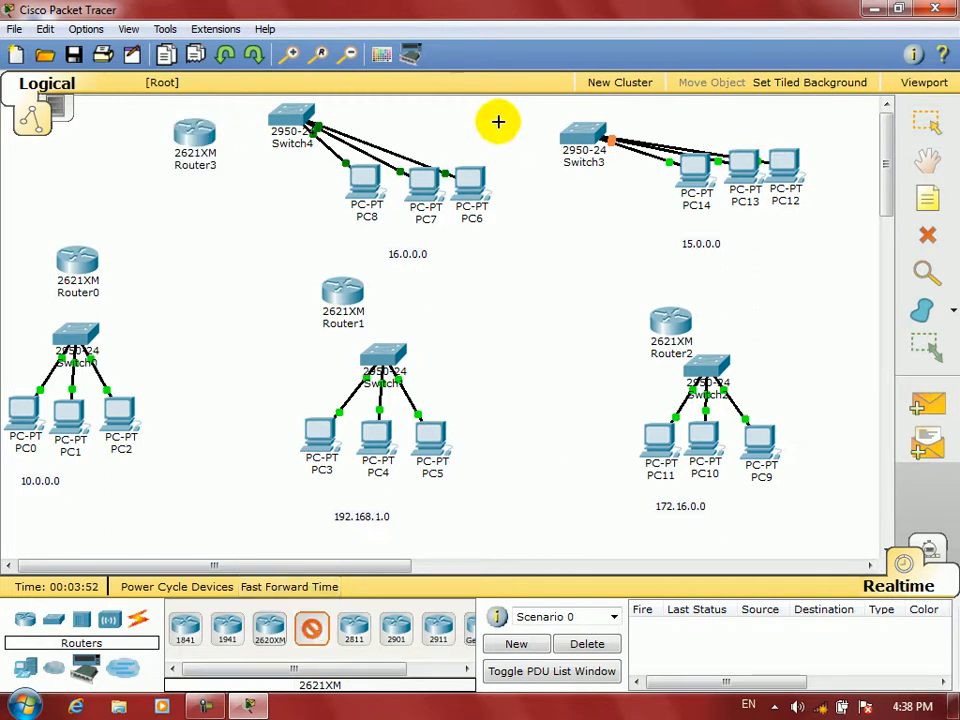
pyautogui.click(498, 123)
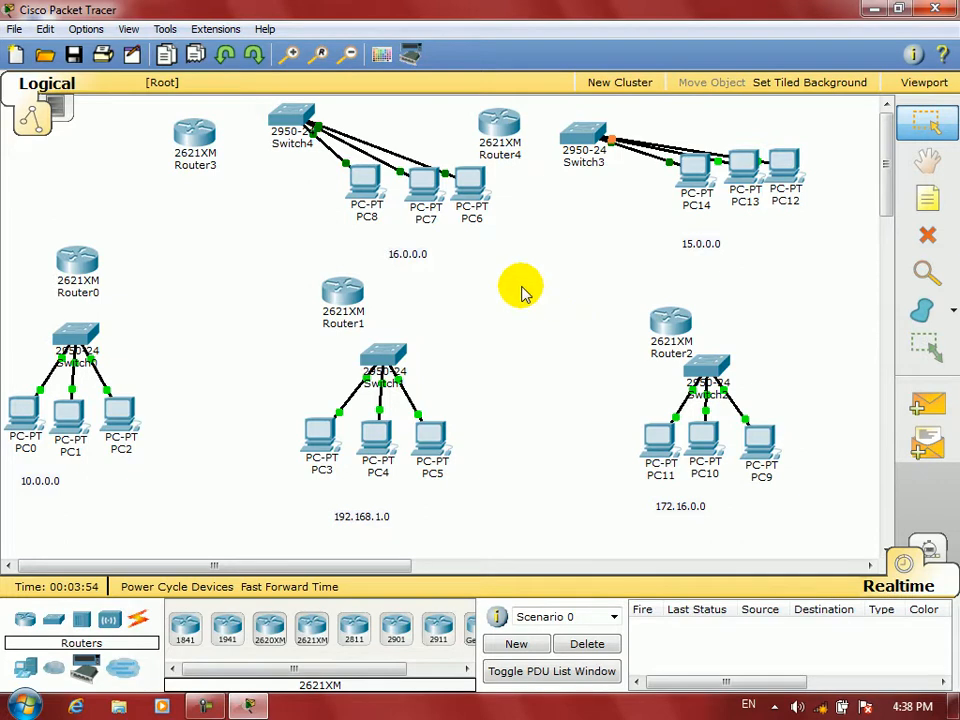
# - Move PC6, PC7, PC8 and their 16.0.0.0 label beneath Switch4, and shift Router3 slightly away from the switch
pyautogui.moveTo(519, 261); pyautogui.dragTo(278, 190)
pyautogui.click(413, 238)
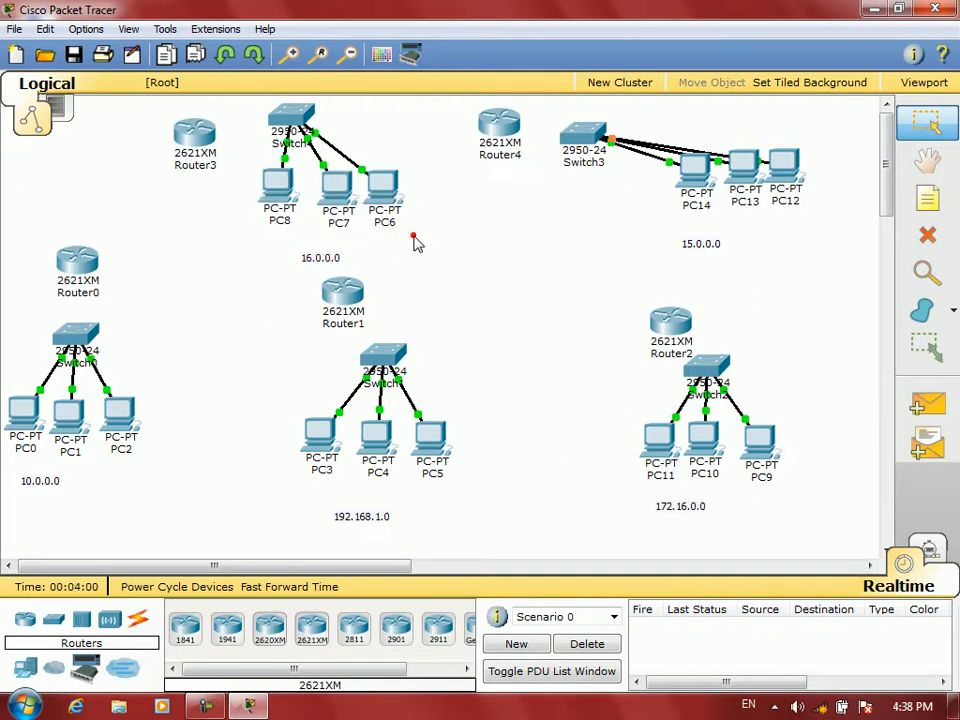
pyautogui.moveTo(328, 254); pyautogui.dragTo(317, 237)
pyautogui.click(456, 251)
pyautogui.moveTo(185, 122); pyautogui.dragTo(176, 118)
pyautogui.click(204, 251)
# - Connect Switch0 to a FastEthernet port on Router0 with a copper straight-through cable
pyautogui.click(137, 619)
pyautogui.click(270, 627)
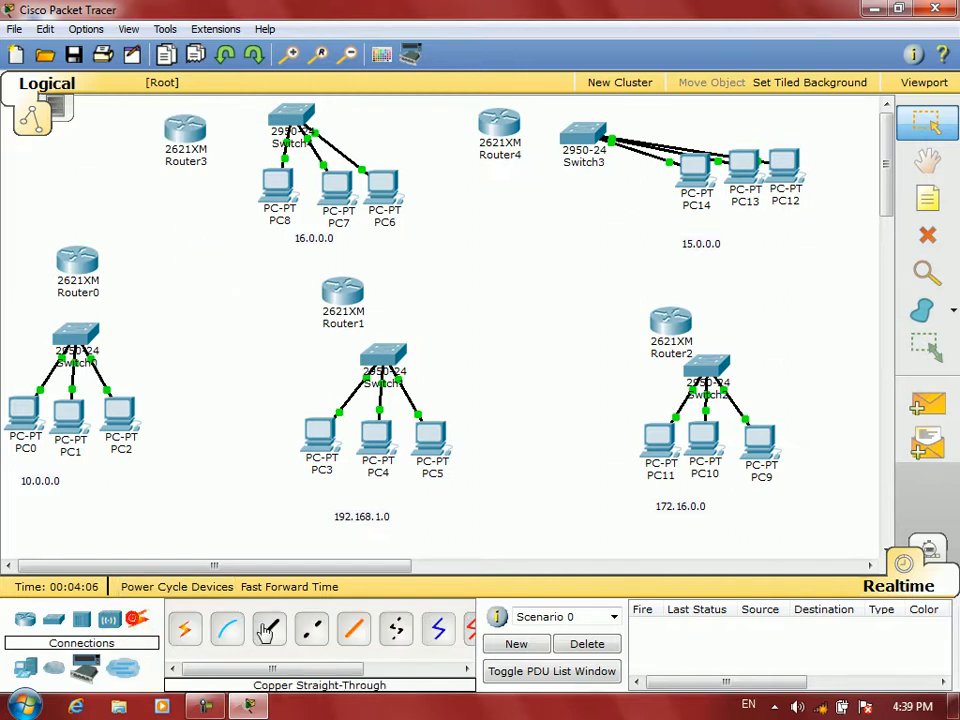
pyautogui.click(108, 333)
pyautogui.click(150, 372)
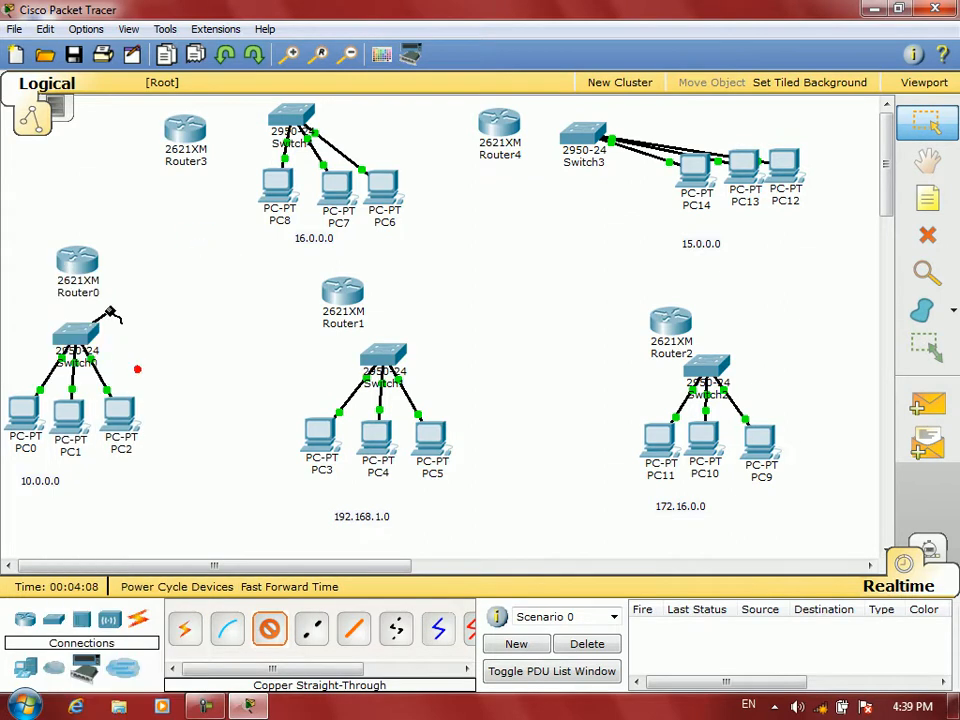
pyautogui.click(79, 258)
pyautogui.click(121, 298)
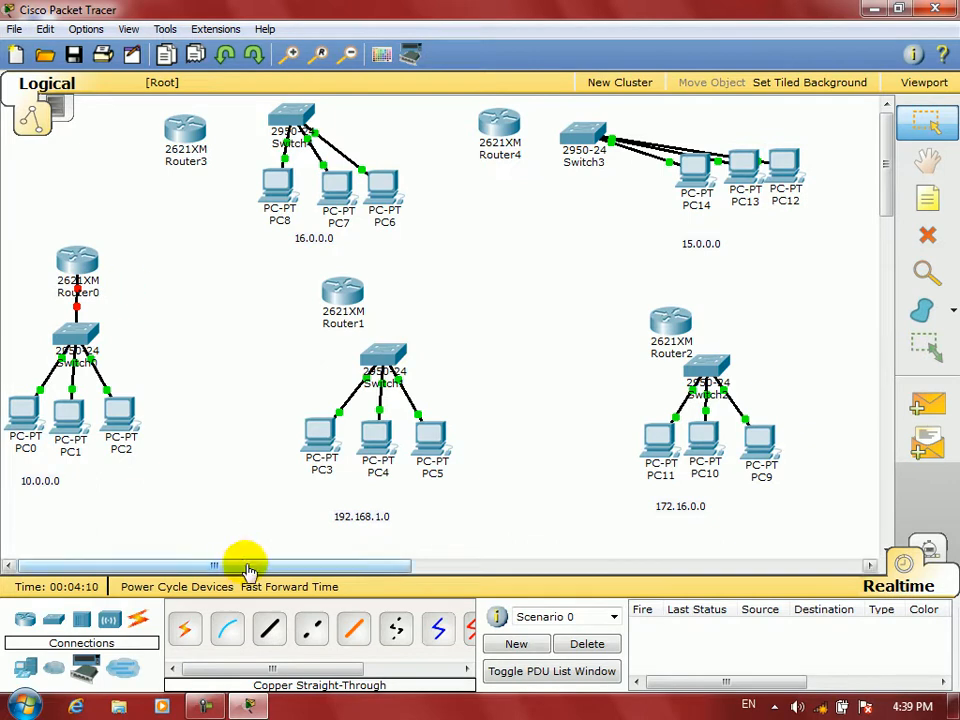
# - Connect Switch1 to Router1 with a copper straight-through cable and align Router1 directly above the switch
pyautogui.click(272, 627)
pyautogui.click(272, 627)
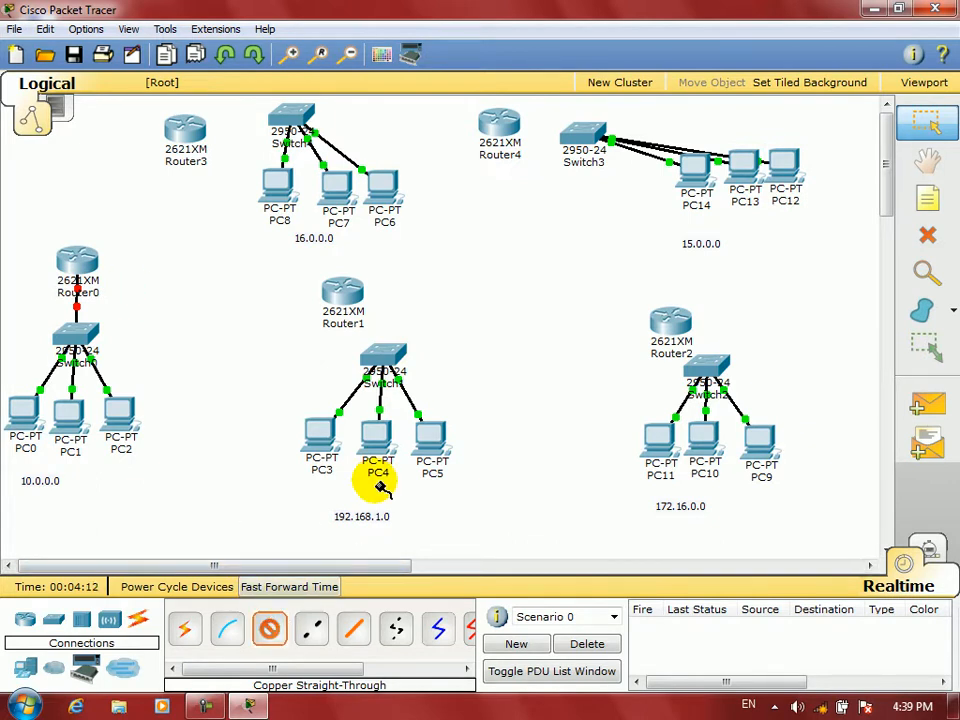
pyautogui.click(386, 357)
pyautogui.click(422, 414)
pyautogui.click(355, 298)
pyautogui.click(422, 350)
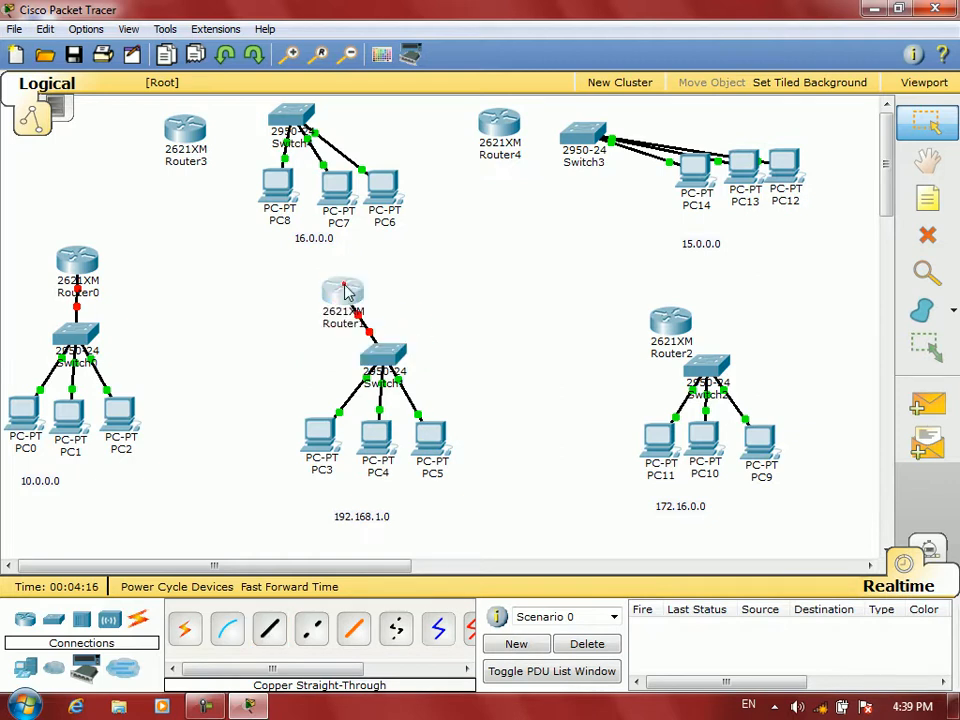
pyautogui.moveTo(343, 286); pyautogui.dragTo(388, 283)
# - Connect Switch2 to Router2 with a copper straight-through cable and align Router2 directly above the switch
pyautogui.click(266, 624)
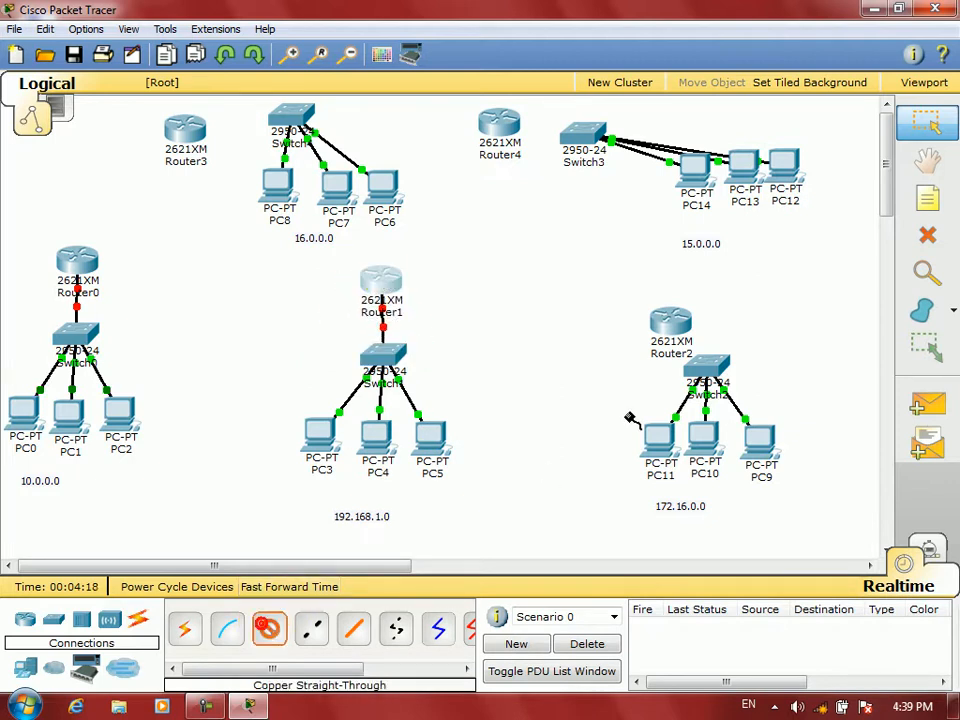
pyautogui.click(698, 368)
pyautogui.click(699, 364)
pyautogui.click(665, 318)
pyautogui.click(700, 362)
pyautogui.moveTo(679, 327)
pyautogui.mouseDown()
pyautogui.moveTo(718, 302)
pyautogui.moveTo(714, 294)
pyautogui.mouseUp()
pyautogui.click(562, 318)
# - Connect Switch3 to Router4 with a copper straight-through cable and level Router4 with the switch
pyautogui.click(269, 628)
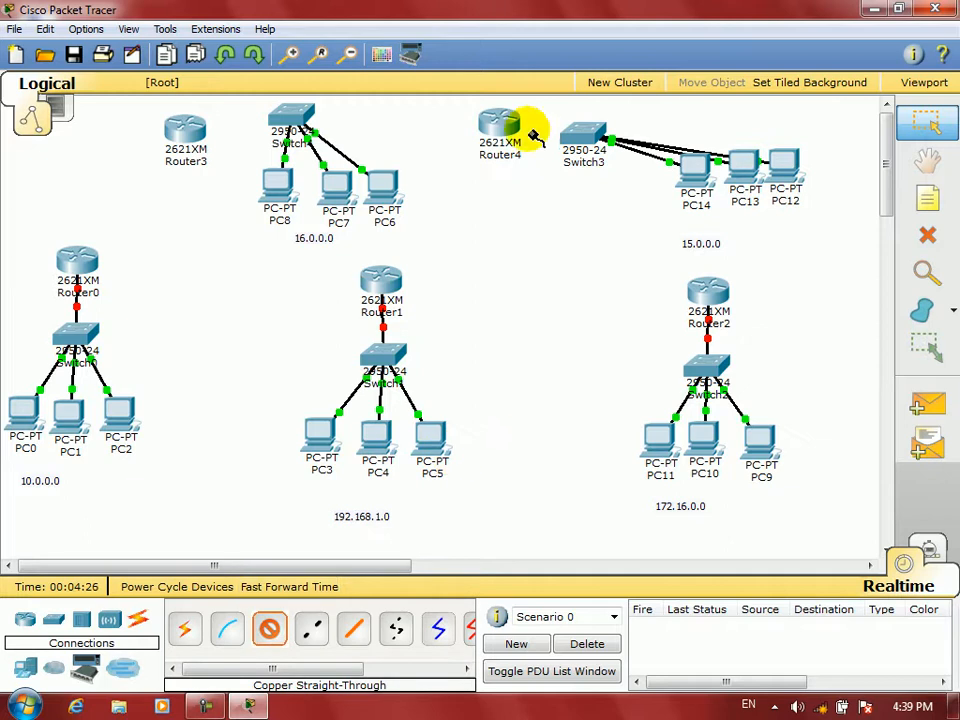
pyautogui.click(585, 135)
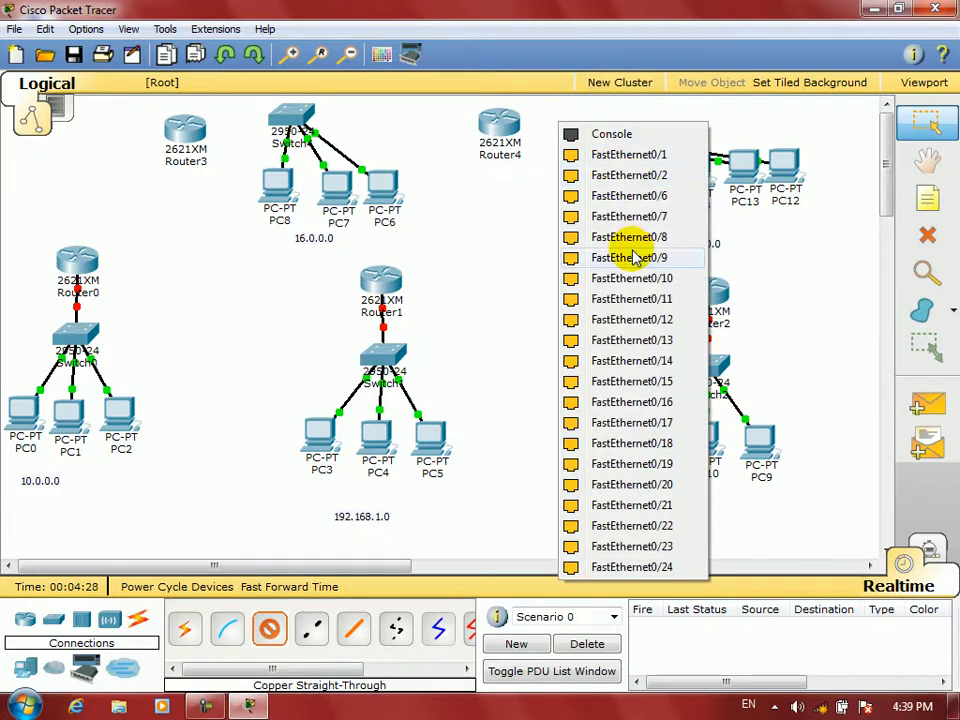
pyautogui.click(620, 215)
pyautogui.click(499, 125)
pyautogui.click(548, 160)
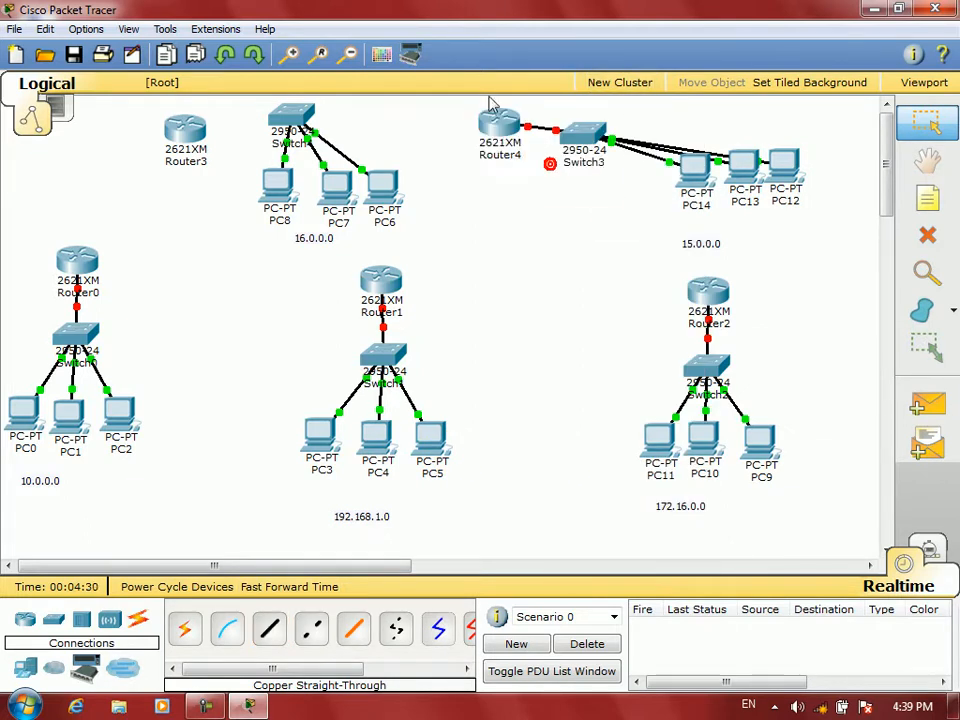
pyautogui.moveTo(497, 122); pyautogui.dragTo(495, 135)
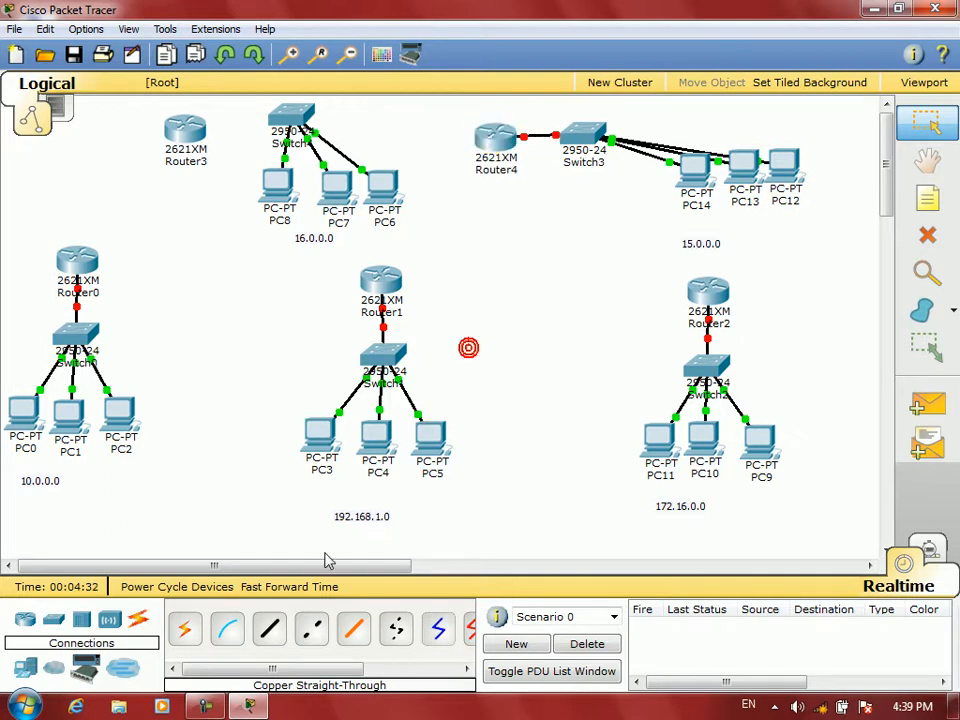
# - Connect Switch4 to Router3 with a copper straight-through cable
pyautogui.click(272, 626)
pyautogui.click(291, 112)
pyautogui.click(300, 154)
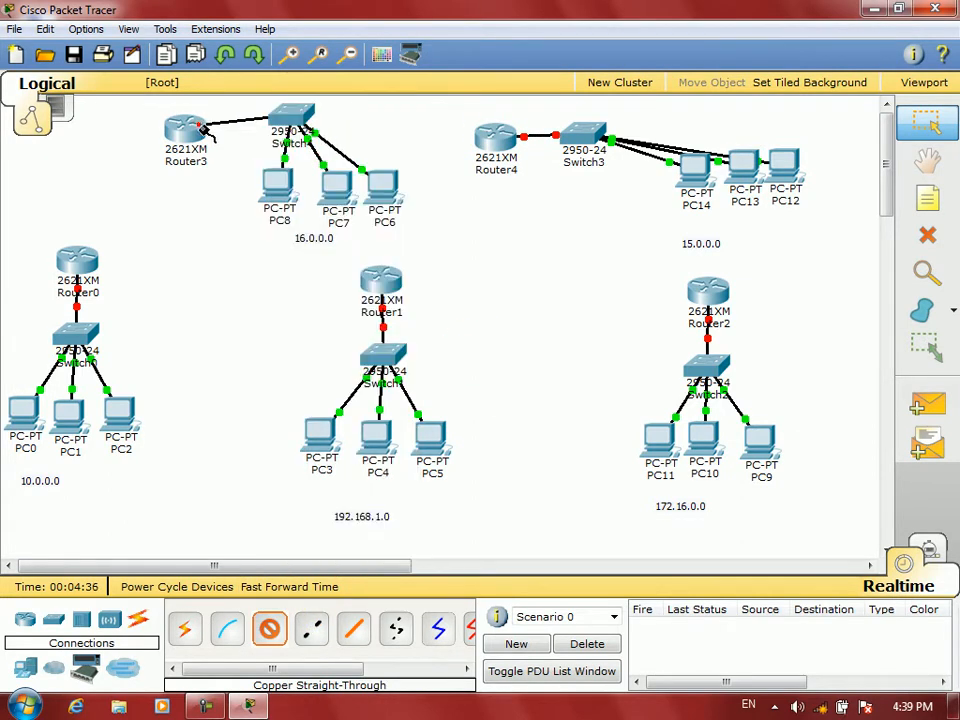
pyautogui.click(196, 127)
pyautogui.click(242, 169)
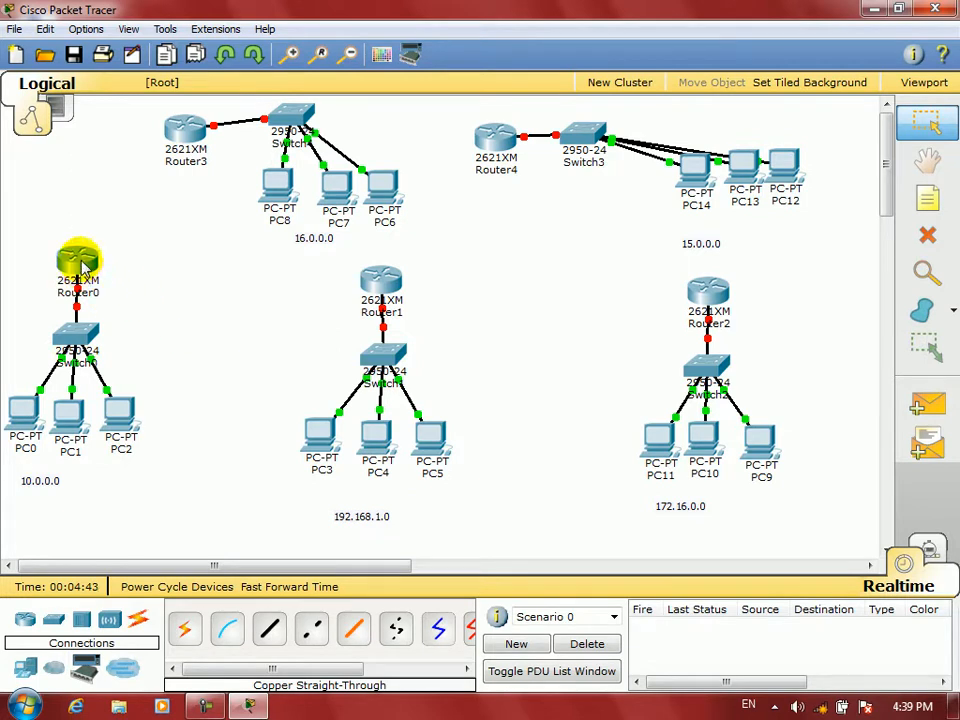
pyautogui.moveTo(376, 276)
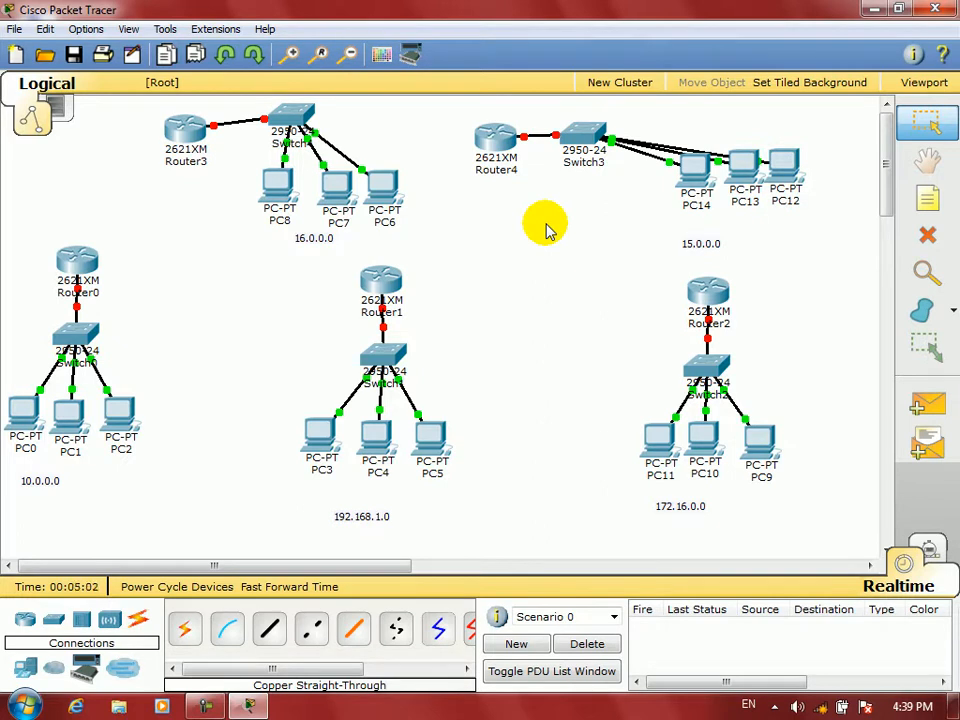
pyautogui.moveTo(87, 226); pyautogui.dragTo(55, 281)
pyautogui.moveTo(158, 315); pyautogui.dragTo(55, 238)
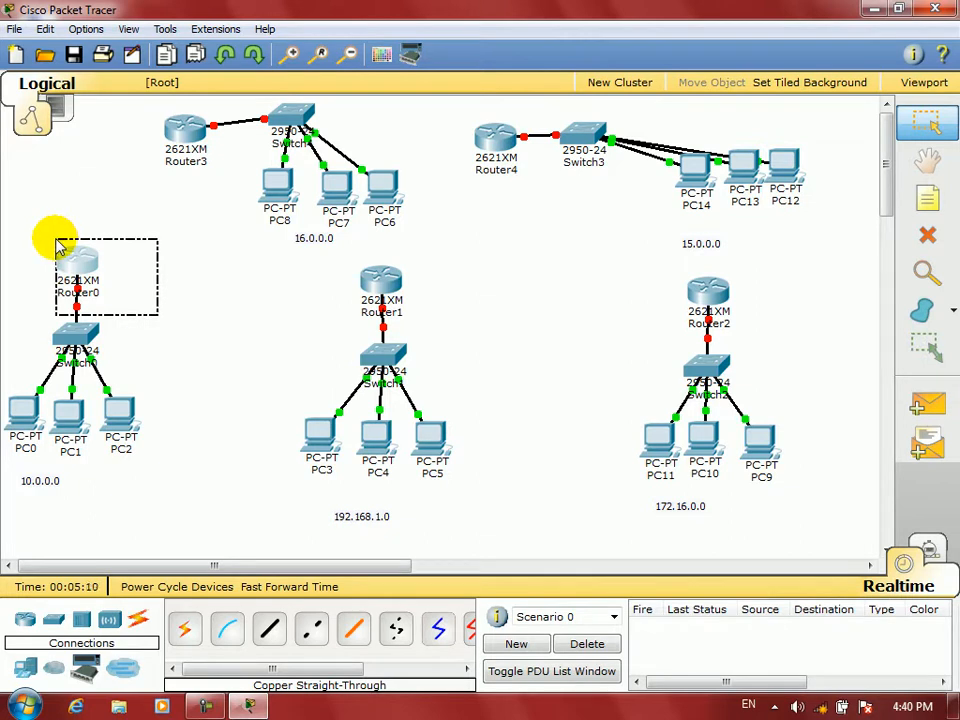
pyautogui.moveTo(58, 242); pyautogui.dragTo(38, 213)
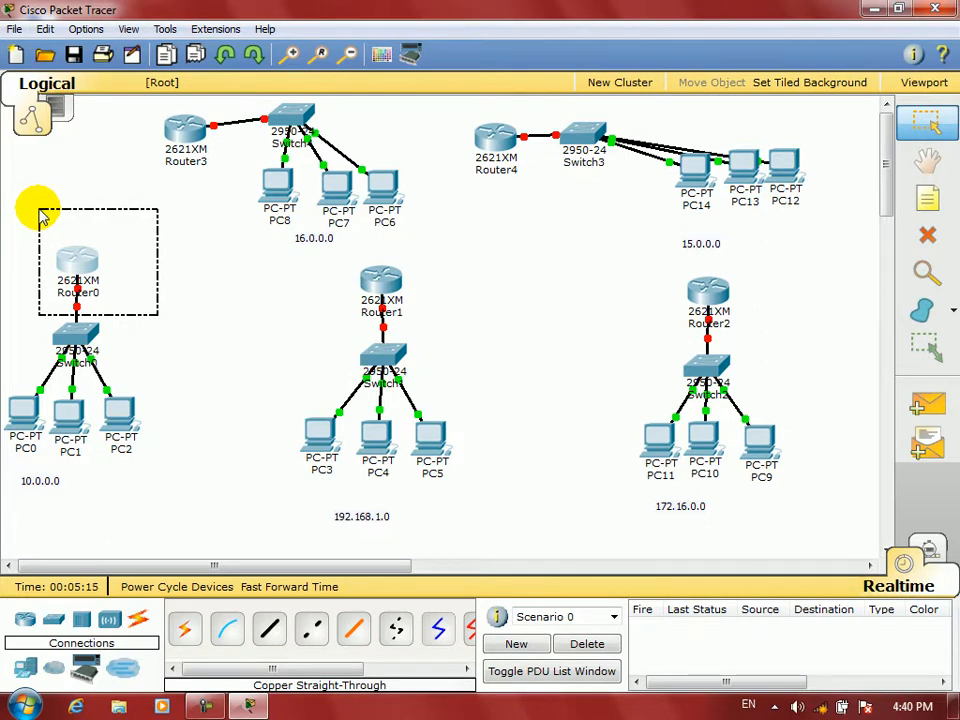
pyautogui.click(43, 215)
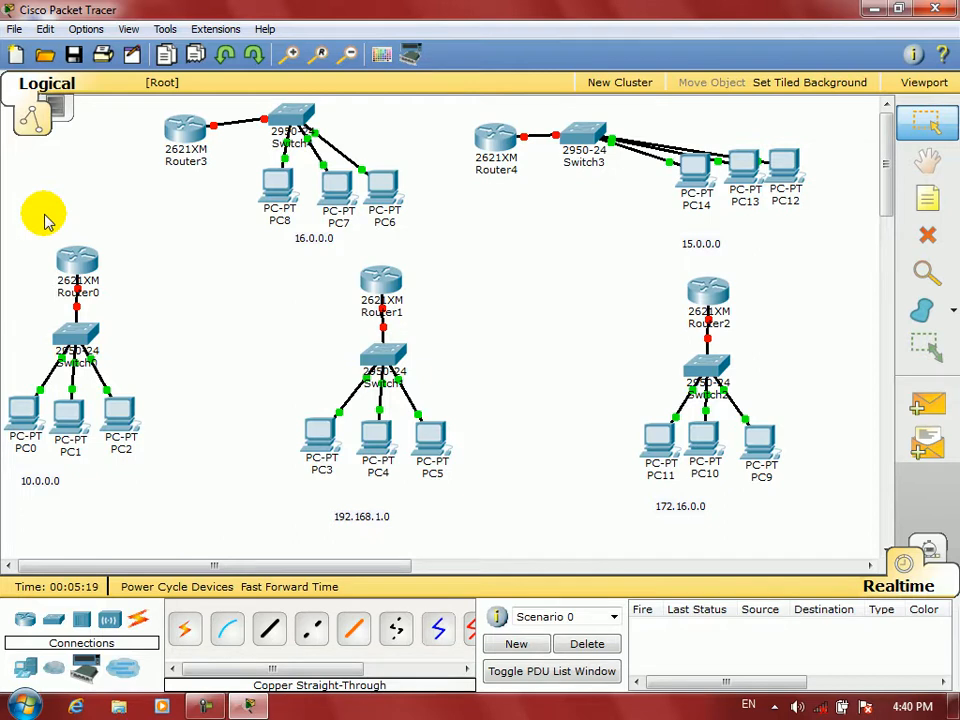
pyautogui.moveTo(30, 207); pyautogui.dragTo(113, 283)
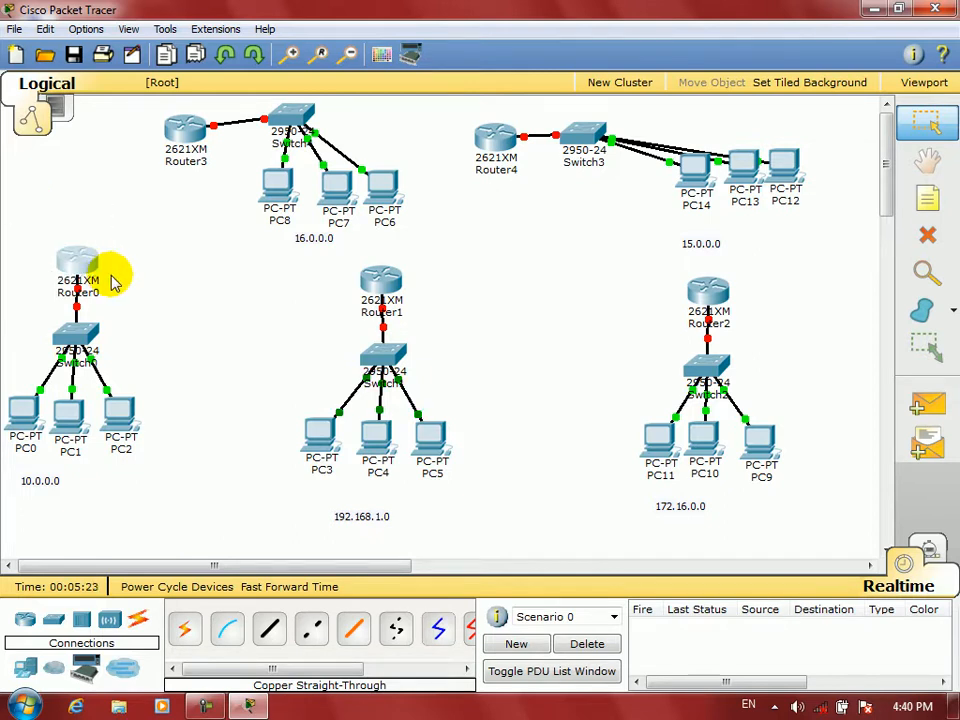
pyautogui.click(144, 257)
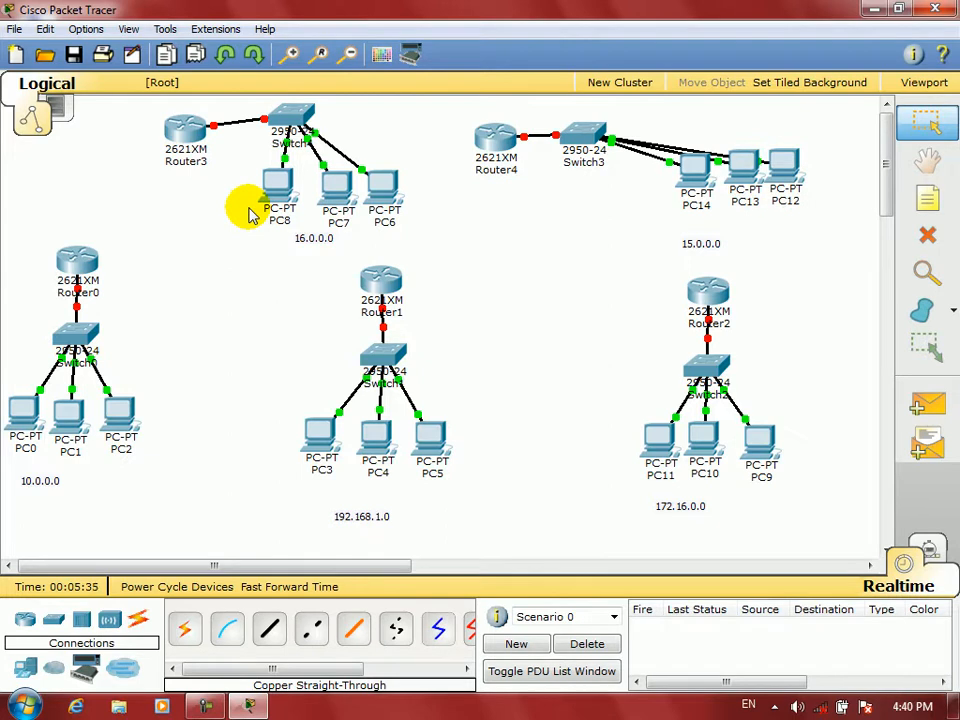
pyautogui.moveTo(345, 260); pyautogui.dragTo(443, 290)
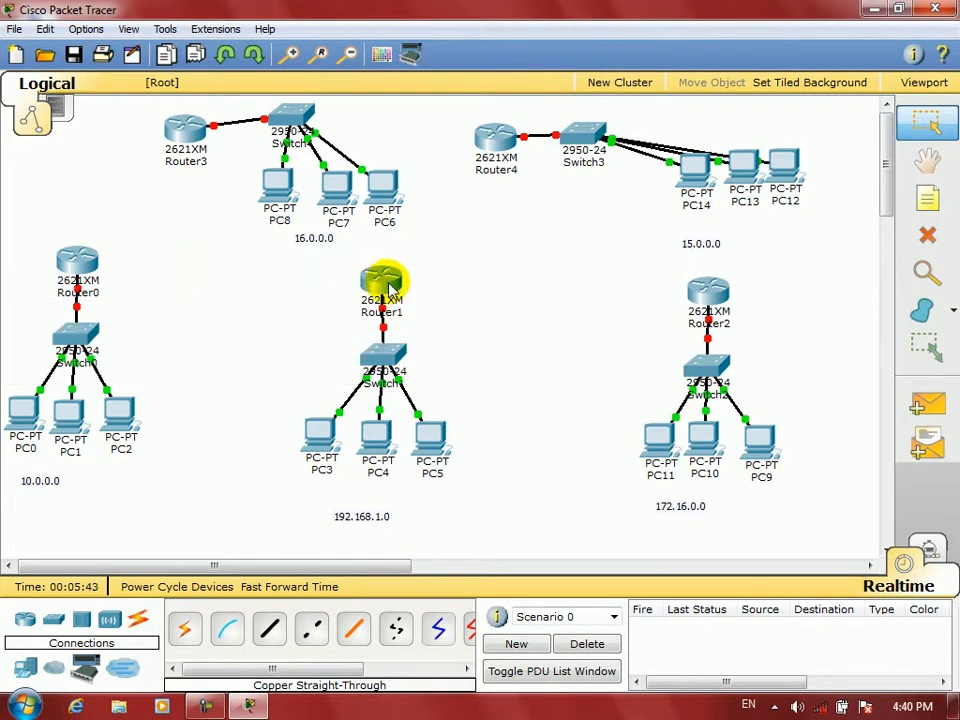
pyautogui.moveTo(324, 259); pyautogui.dragTo(440, 288)
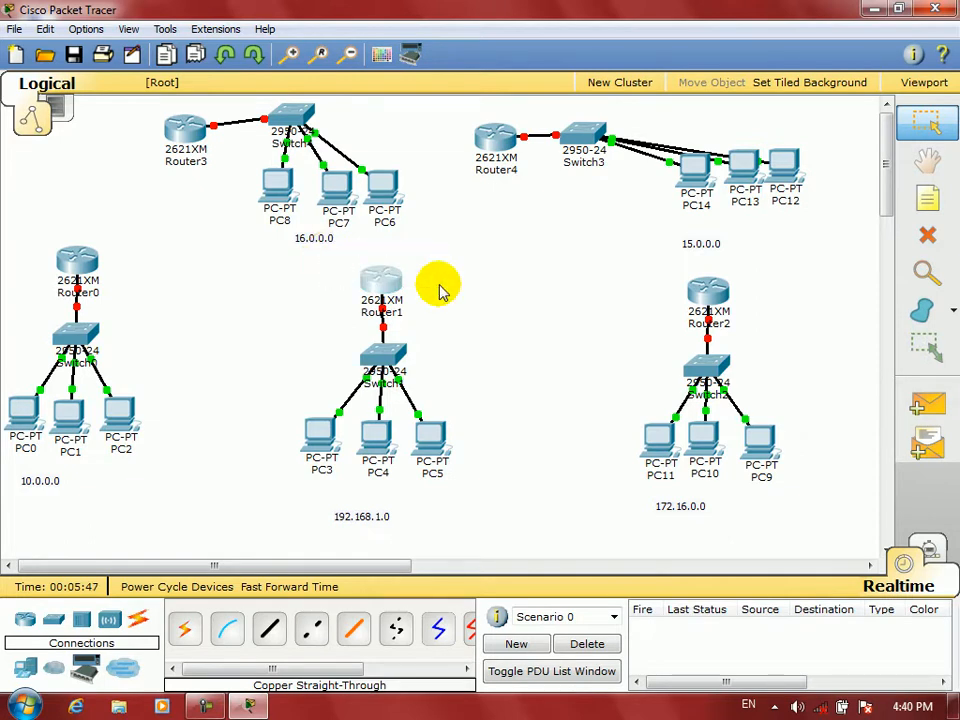
pyautogui.moveTo(675, 265); pyautogui.dragTo(728, 300)
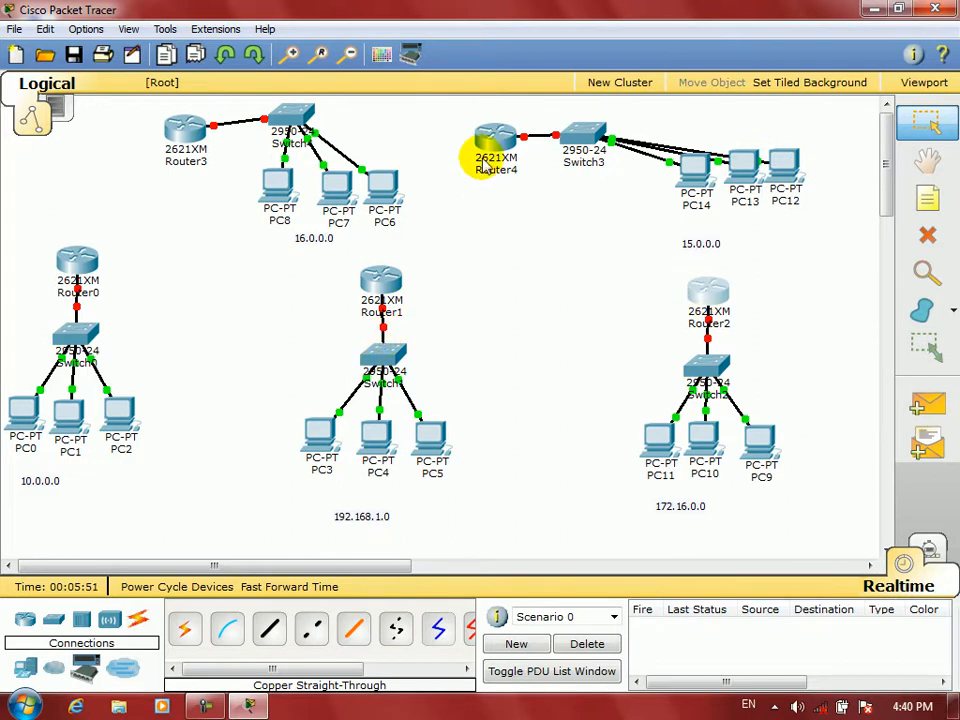
pyautogui.moveTo(453, 118); pyautogui.dragTo(518, 153)
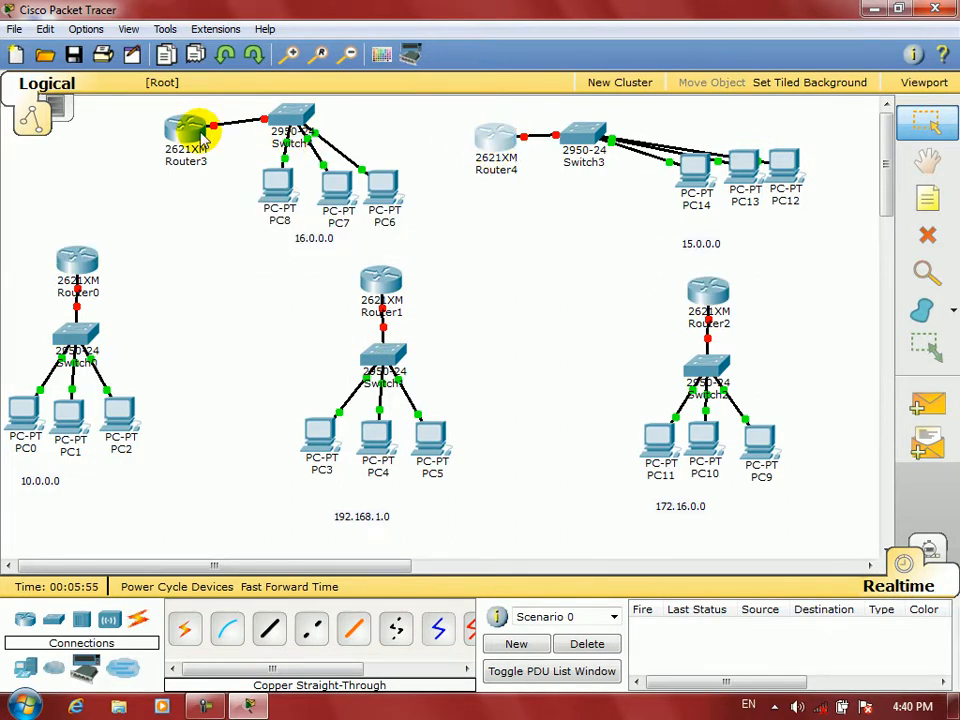
pyautogui.moveTo(203, 140)
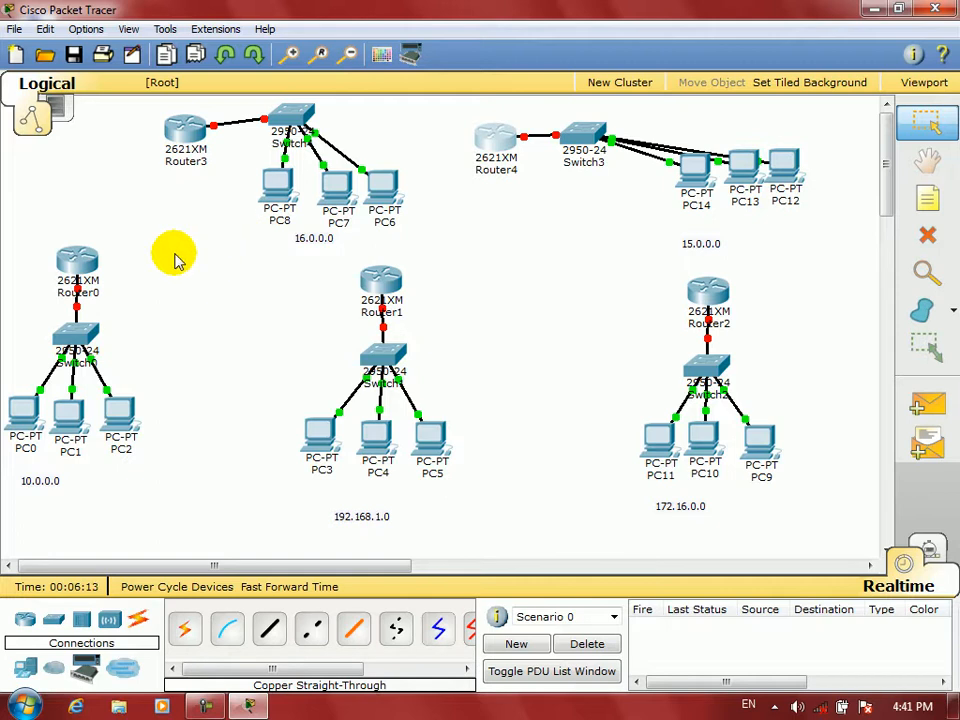
# - Power Router0 off, install a WIC-2T serial module in its right-hand WIC slot, and power the router back on
pyautogui.click(88, 265)
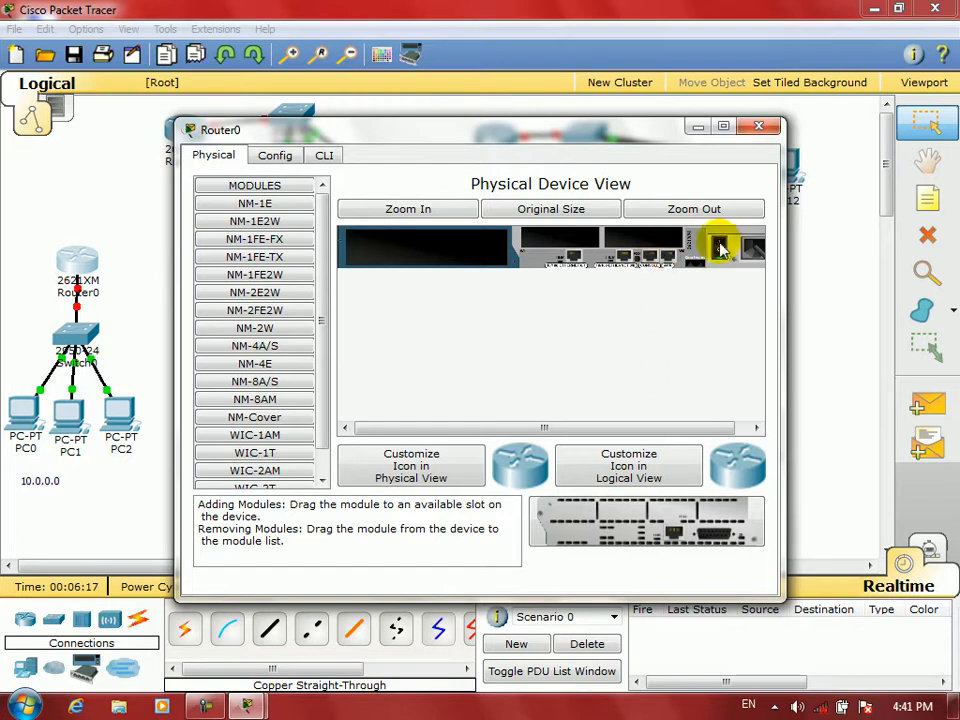
pyautogui.moveTo(328, 355); pyautogui.dragTo(333, 417)
pyautogui.click(268, 469)
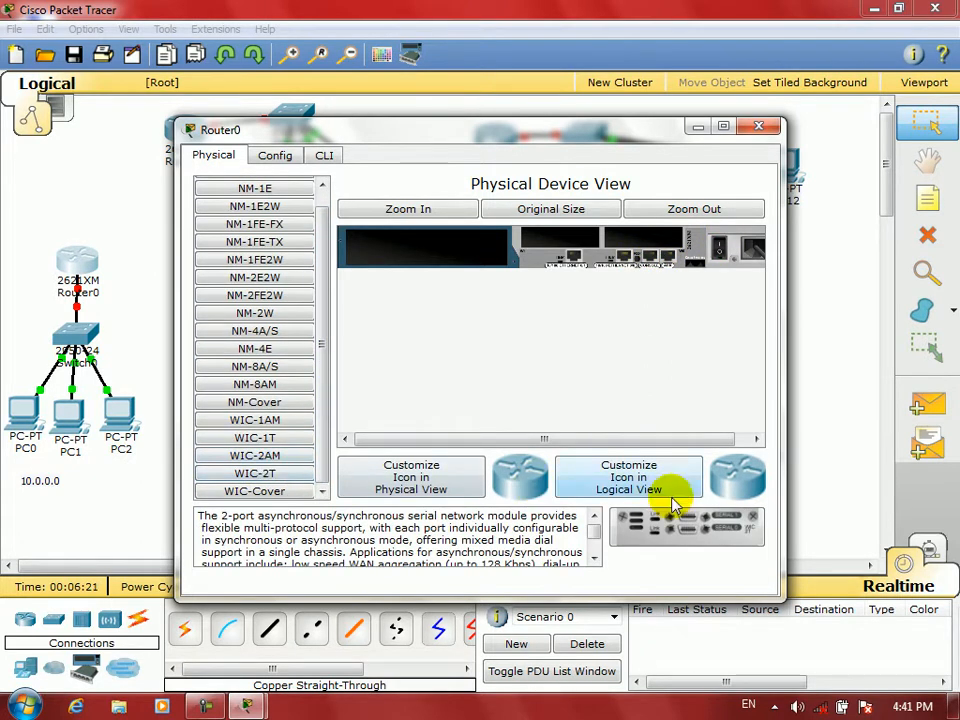
pyautogui.moveTo(697, 535); pyautogui.dragTo(720, 250)
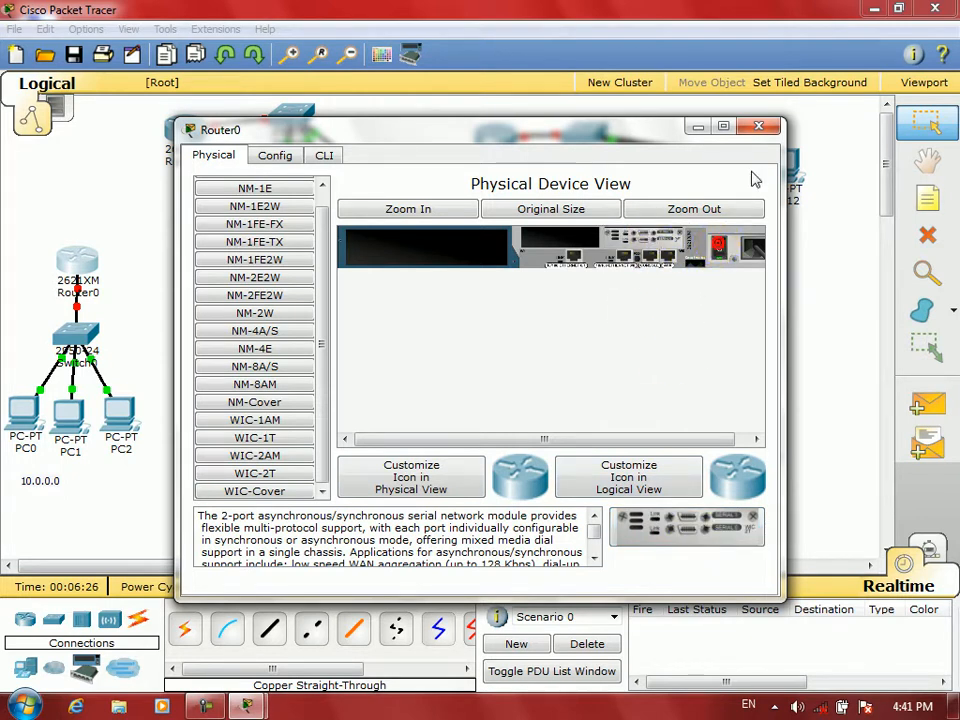
pyautogui.click(756, 127)
# - Power Router1 off and install a WIC-2T serial module in its right-hand WIC slot
pyautogui.click(382, 283)
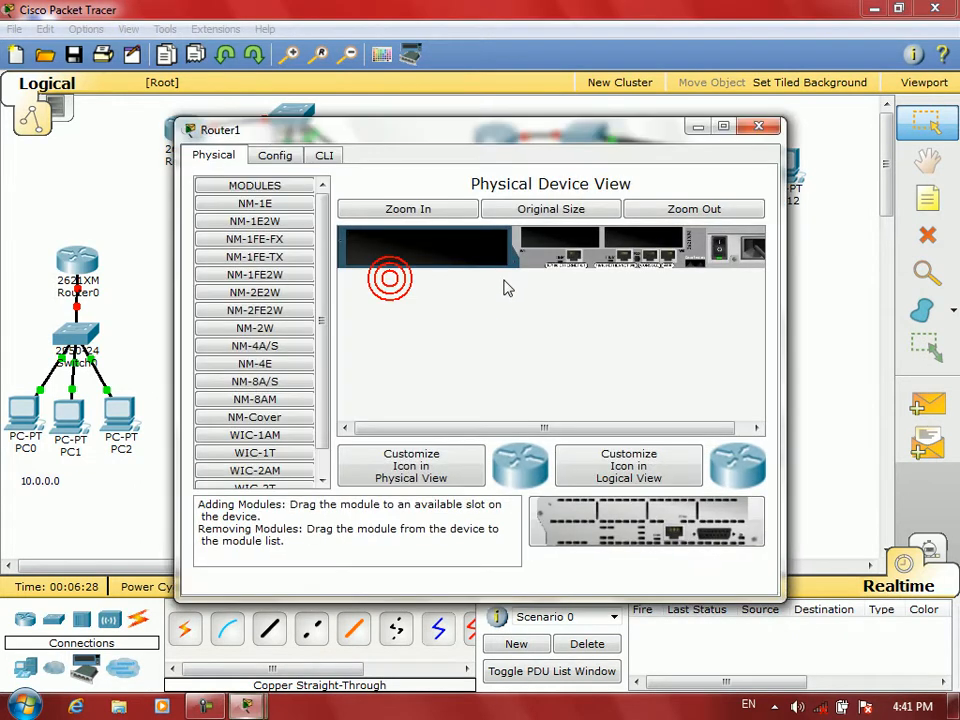
pyautogui.click(724, 248)
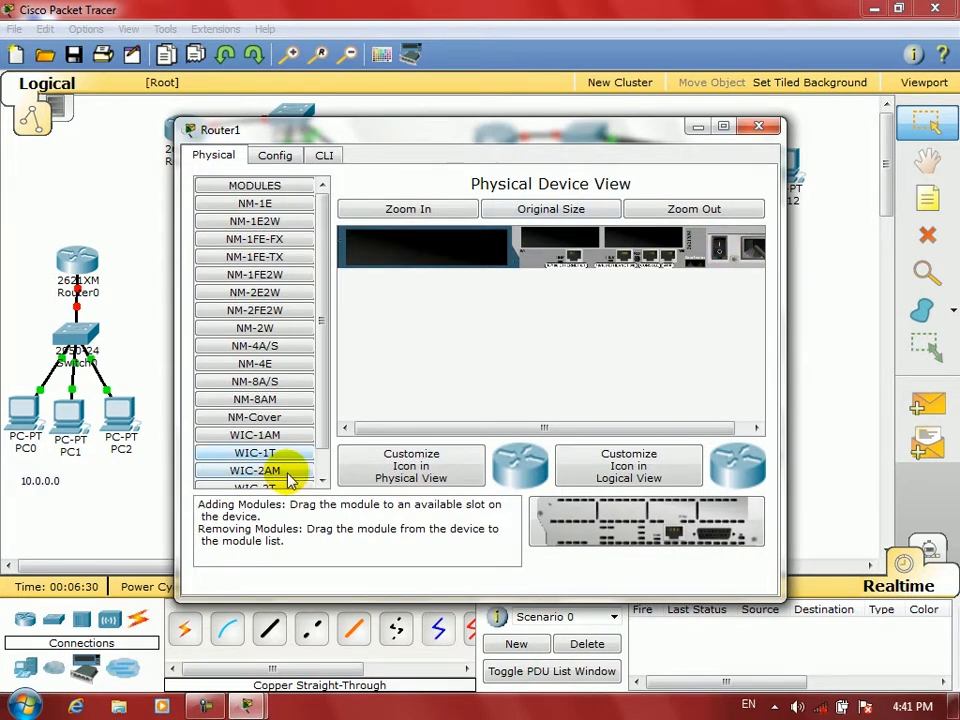
pyautogui.moveTo(272, 455); pyautogui.dragTo(332, 420)
pyautogui.click(322, 416)
pyautogui.click(300, 473)
pyautogui.moveTo(255, 470); pyautogui.dragTo(632, 230)
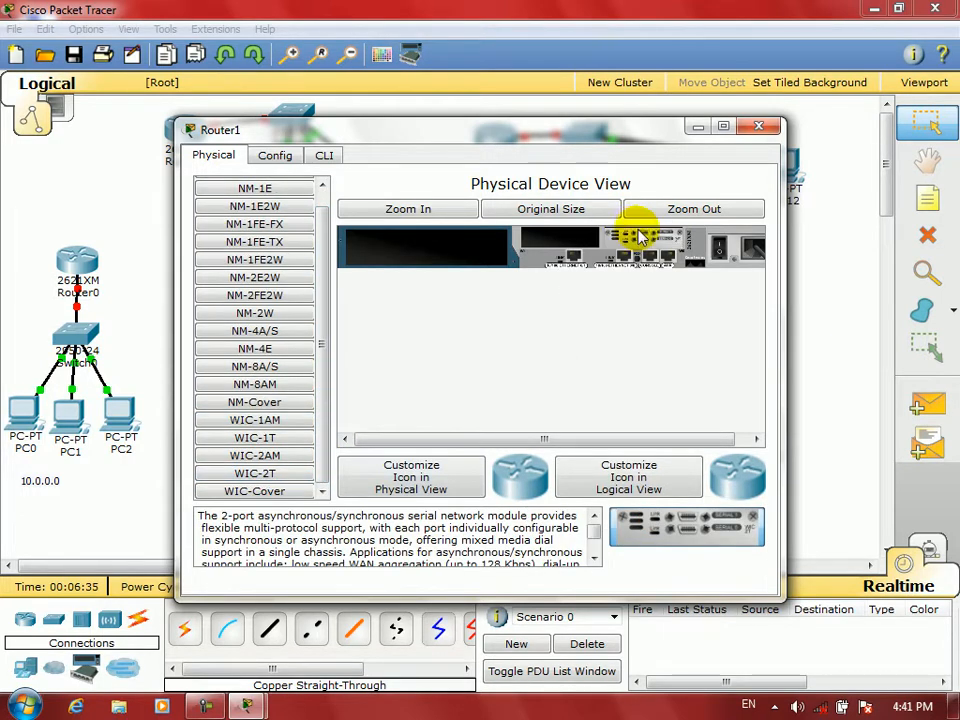
pyautogui.click(756, 129)
# - Power Router2 off, install a WIC-2T serial module in its right-hand WIC slot, and power the router back on
pyautogui.click(699, 285)
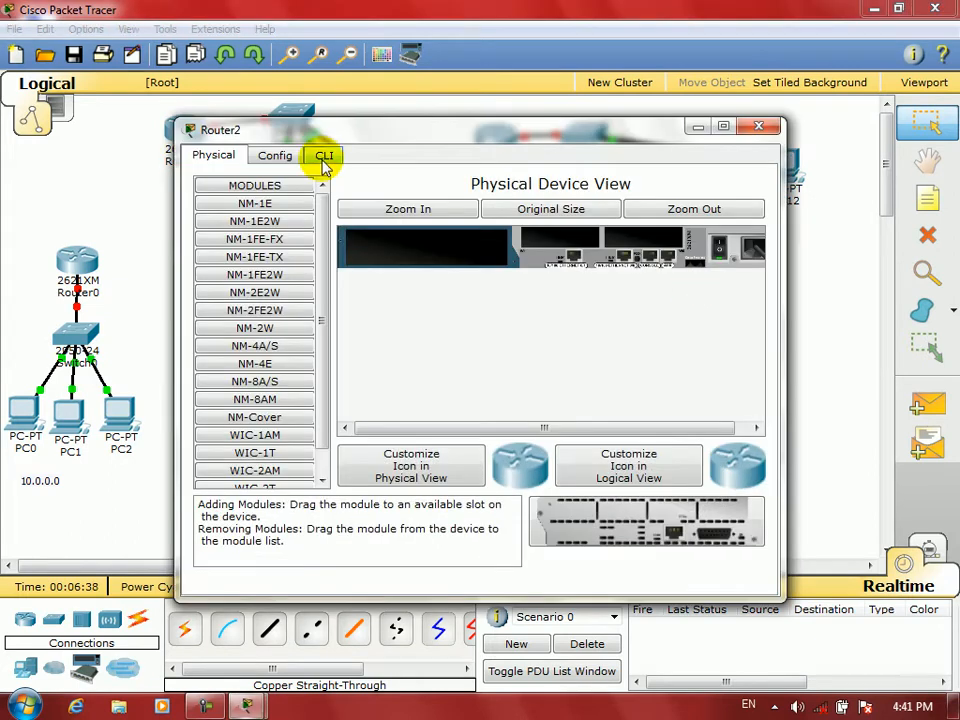
pyautogui.click(721, 242)
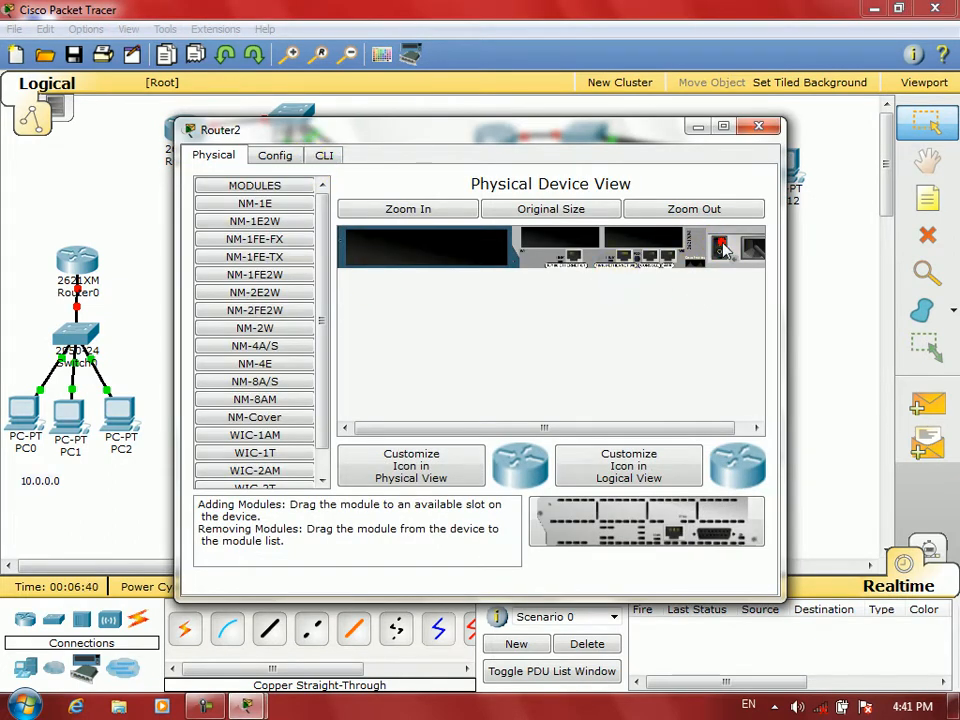
pyautogui.click(262, 486)
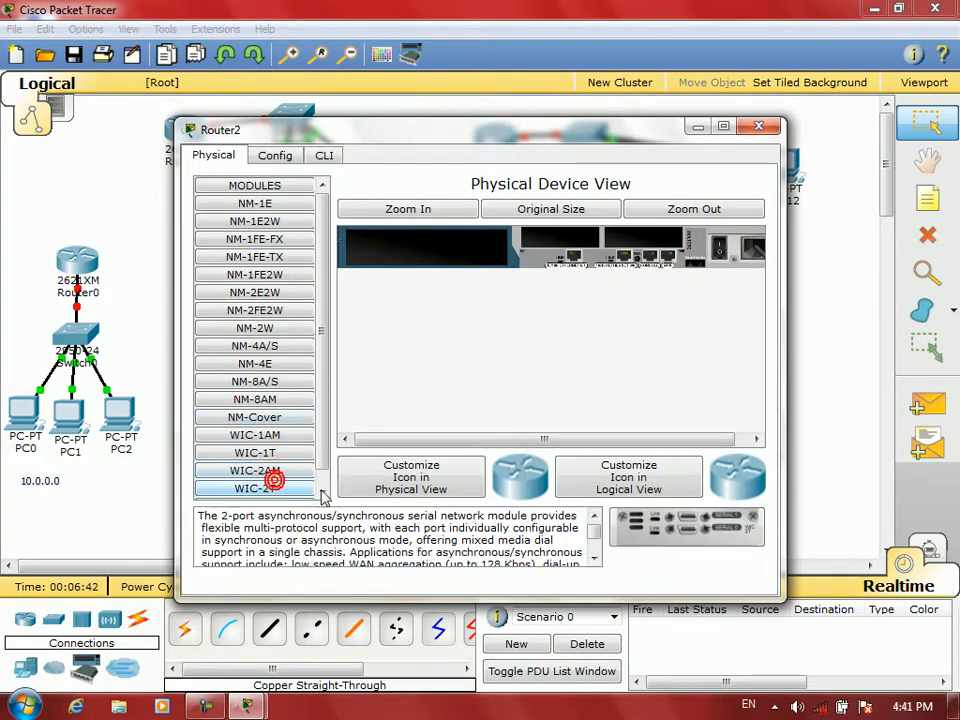
pyautogui.moveTo(636, 528); pyautogui.dragTo(640, 240)
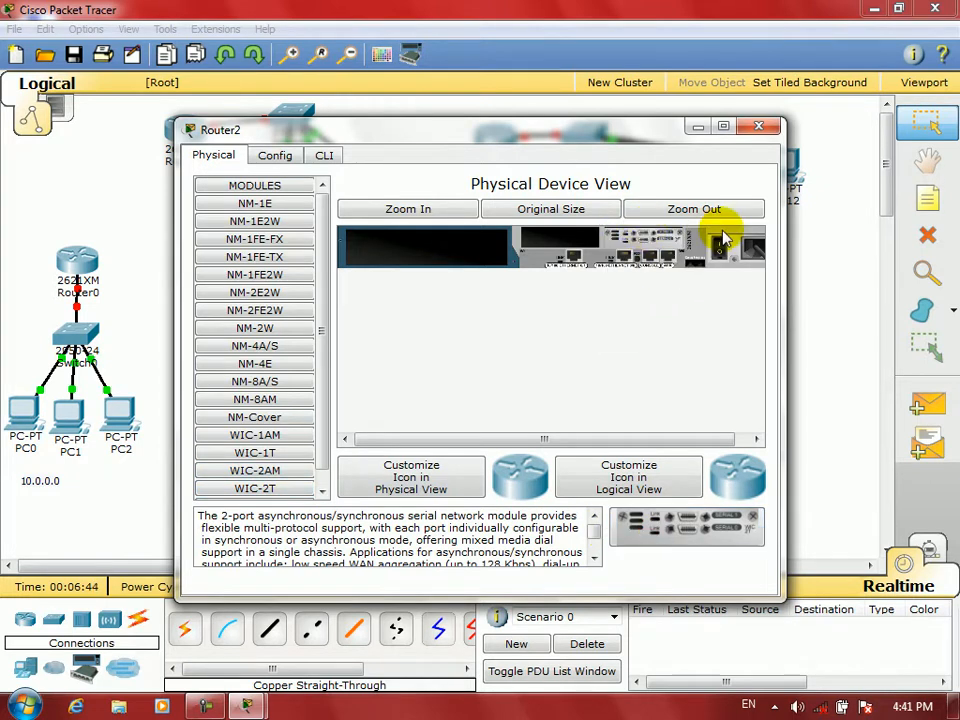
pyautogui.click(719, 242)
pyautogui.click(758, 127)
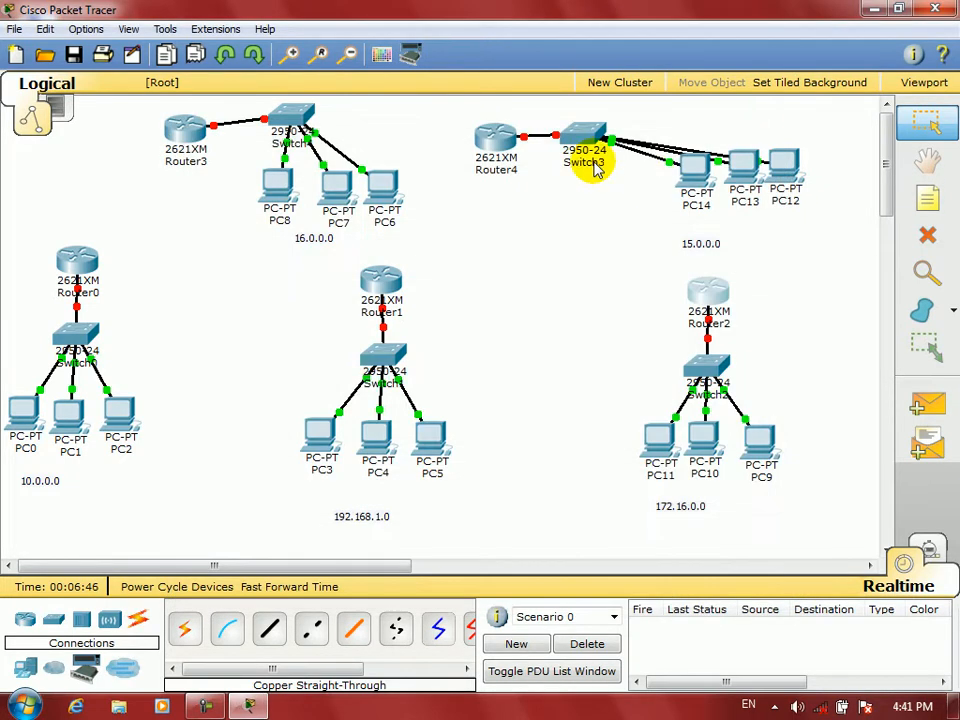
# - Power Router4 off and install a WIC-2T serial module in its right-hand WIC slot
pyautogui.click(502, 139)
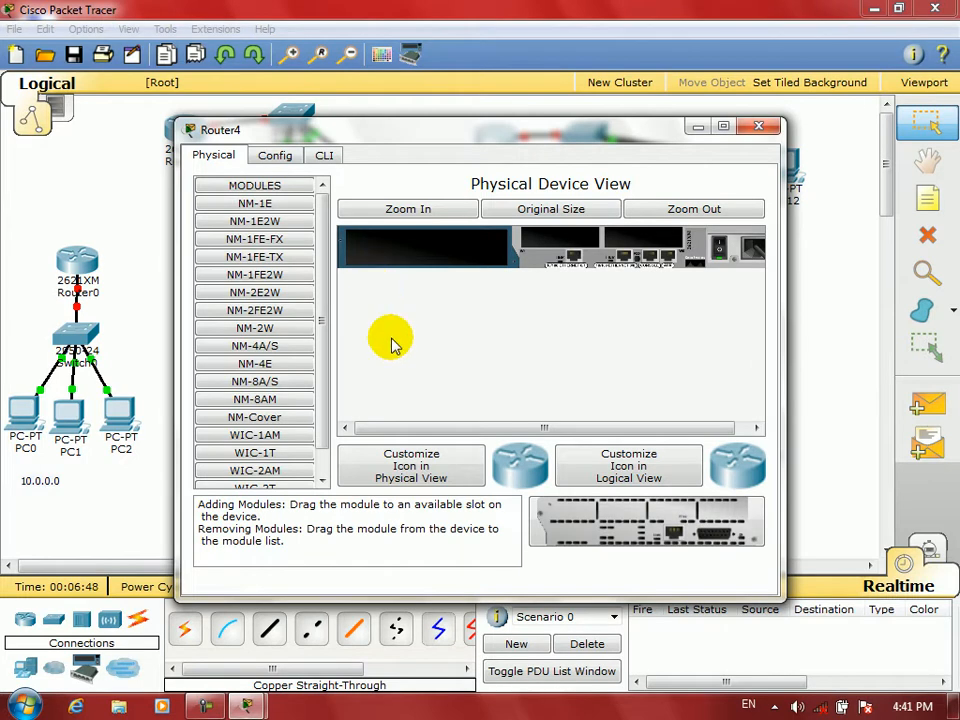
pyautogui.click(722, 243)
pyautogui.moveTo(318, 402); pyautogui.dragTo(331, 459)
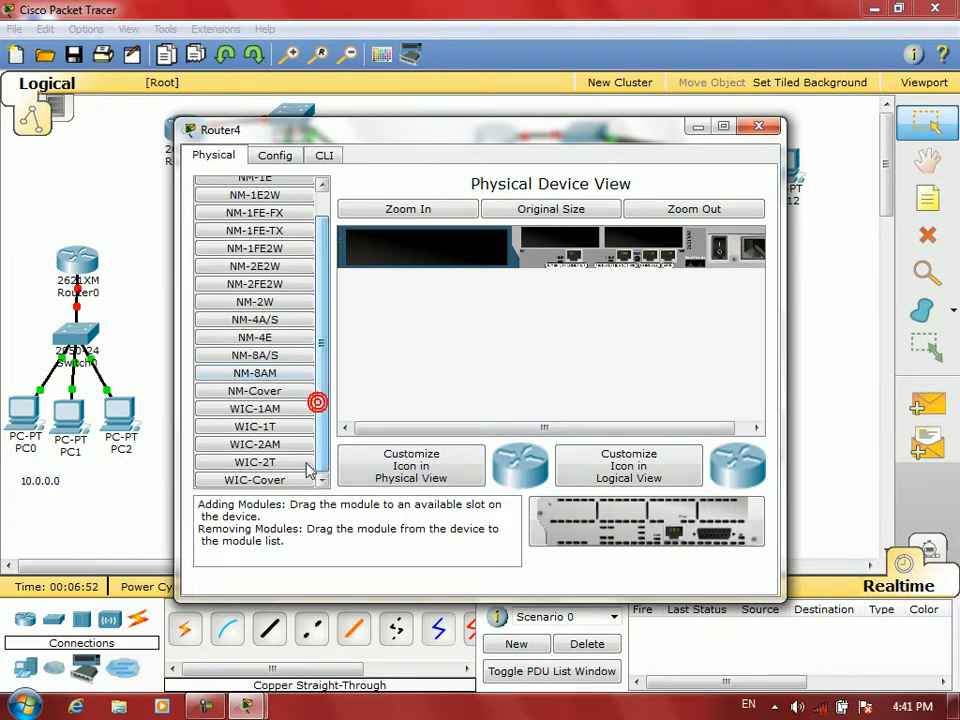
pyautogui.click(295, 463)
pyautogui.moveTo(648, 533); pyautogui.dragTo(645, 242)
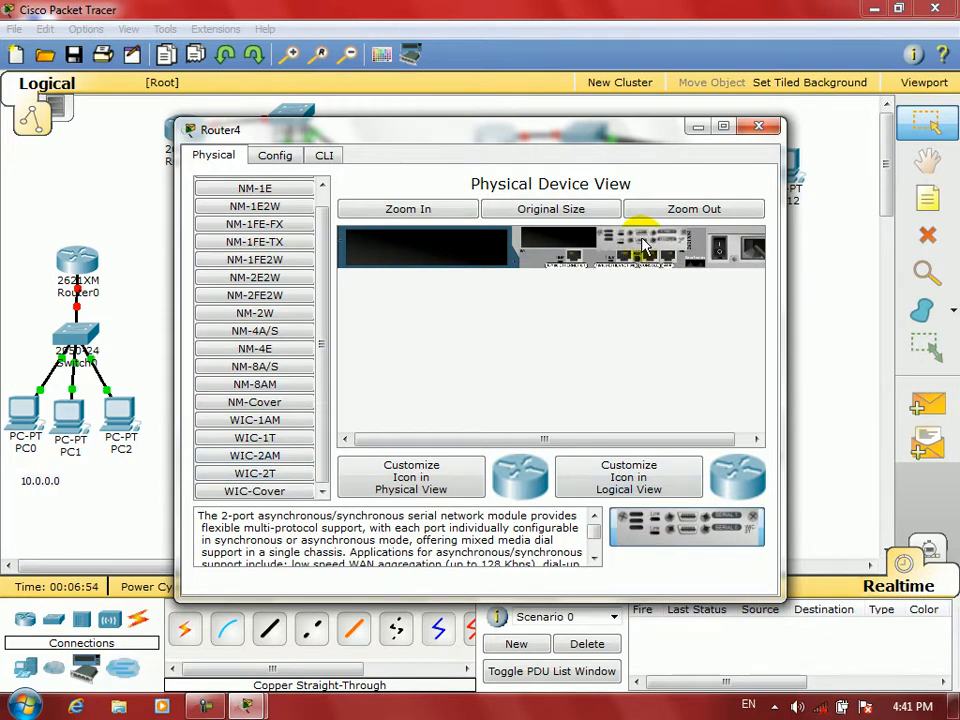
pyautogui.click(752, 127)
# - Power Router3 off, install a WIC-1T serial module in its right-hand WIC slot, and power the router back on
pyautogui.click(200, 145)
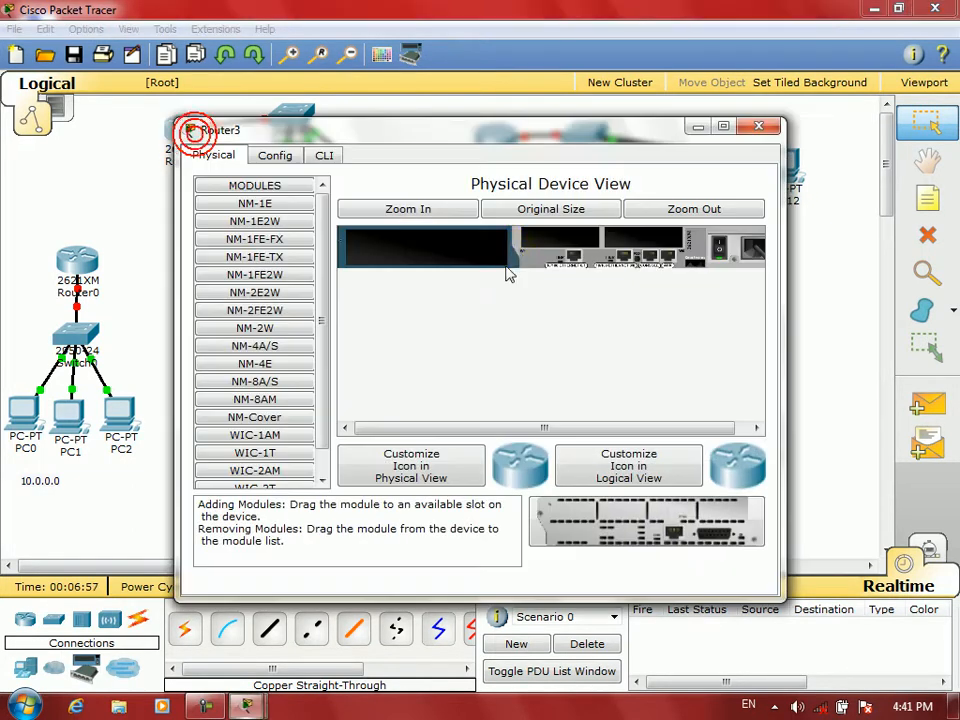
pyautogui.click(720, 246)
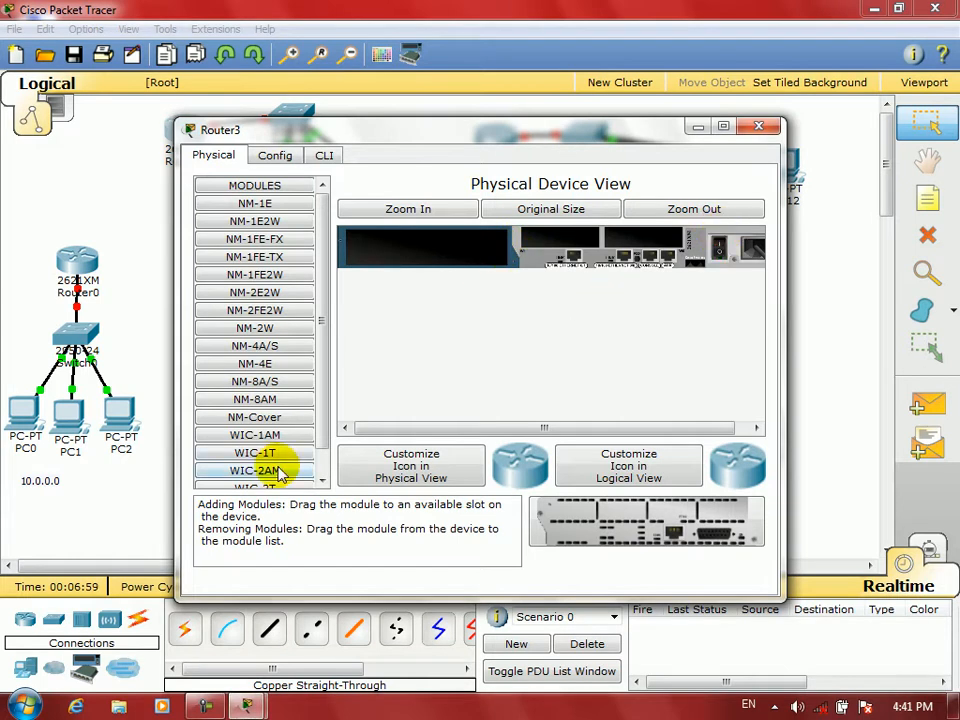
pyautogui.click(256, 453)
pyautogui.moveTo(711, 551); pyautogui.dragTo(697, 245)
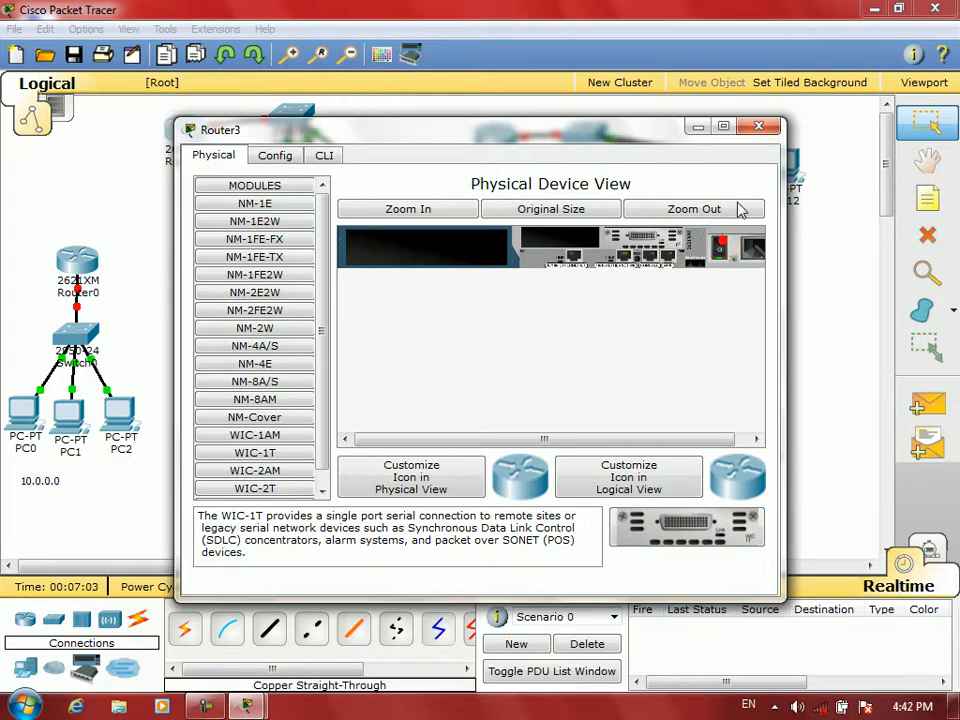
pyautogui.click(756, 126)
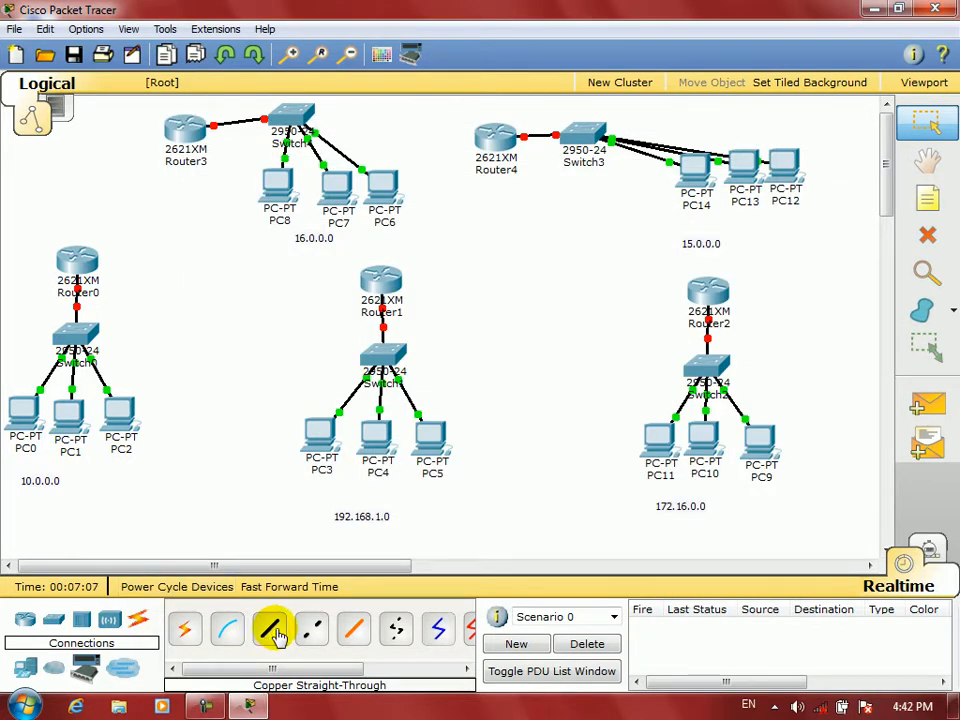
# - Connect Serial0/0 on Router0 to Serial0/1 on Router1 with a Serial DCE cable
pyautogui.moveTo(295, 678); pyautogui.dragTo(322, 678)
pyautogui.click(433, 628)
pyautogui.click(77, 262)
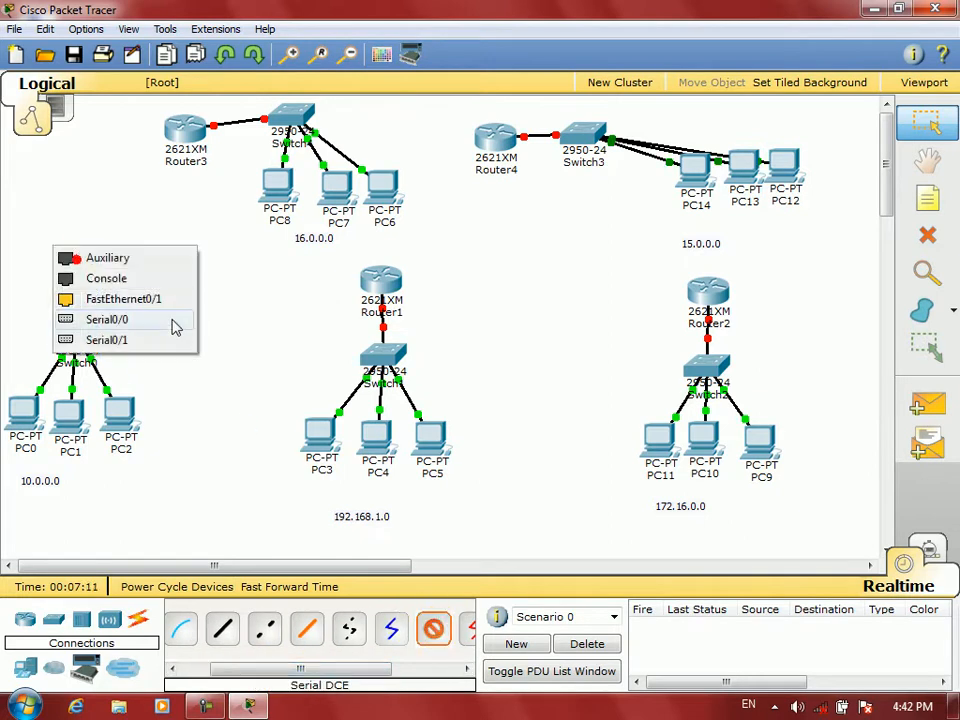
pyautogui.click(148, 328)
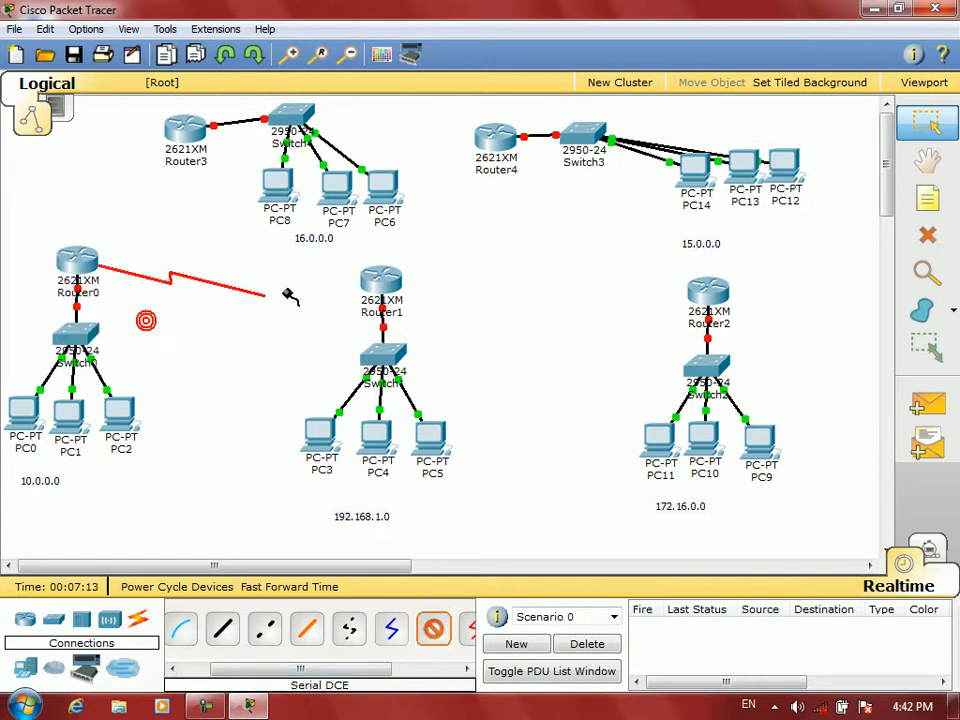
pyautogui.click(370, 275)
pyautogui.click(405, 362)
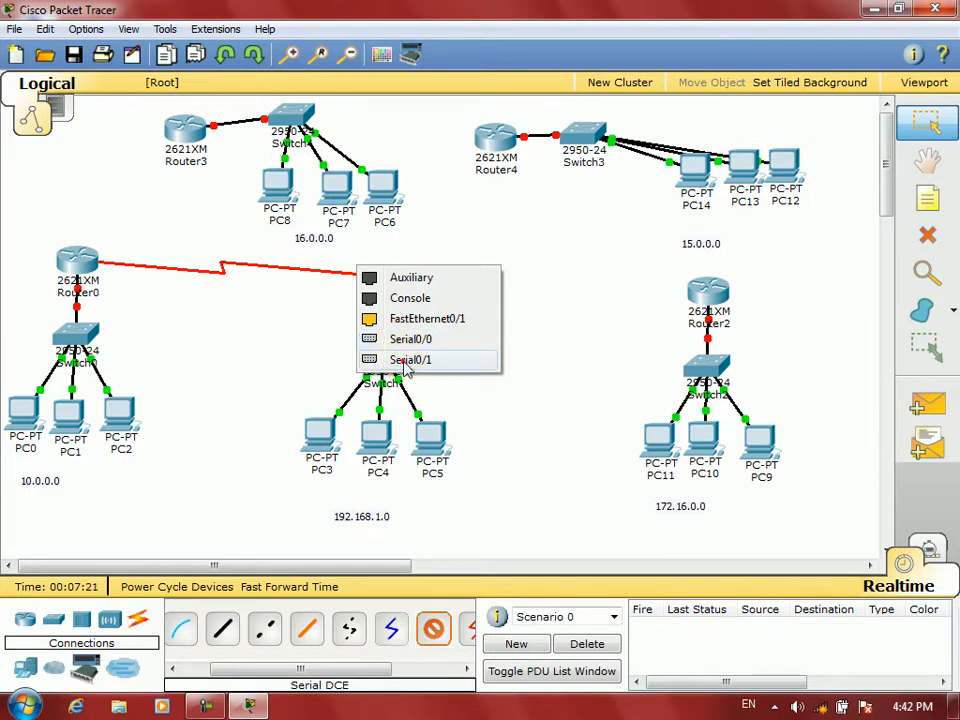
pyautogui.click(405, 362)
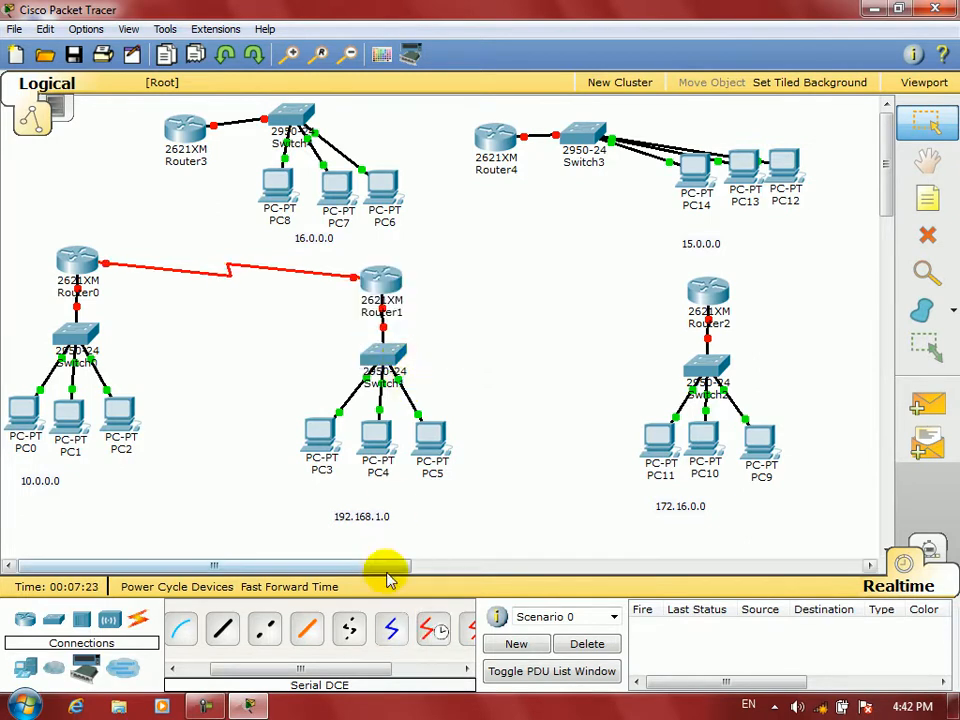
# - Connect Serial0/0 on Router1 to Serial0/1 on Router2 with a Serial DCE cable
pyautogui.click(433, 628)
pyautogui.click(370, 276)
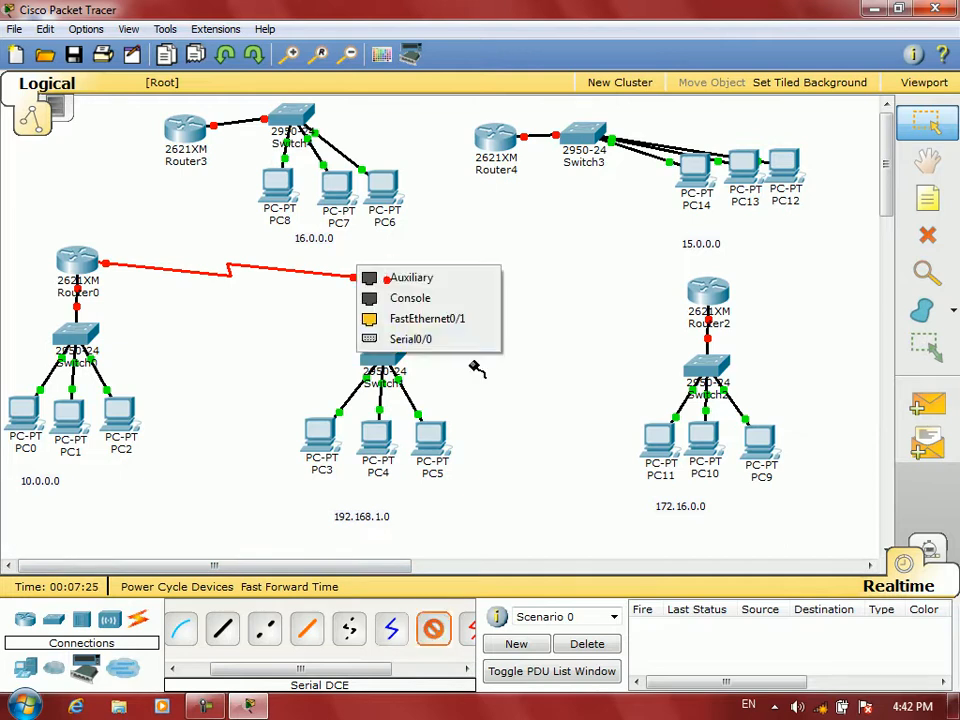
pyautogui.click(428, 343)
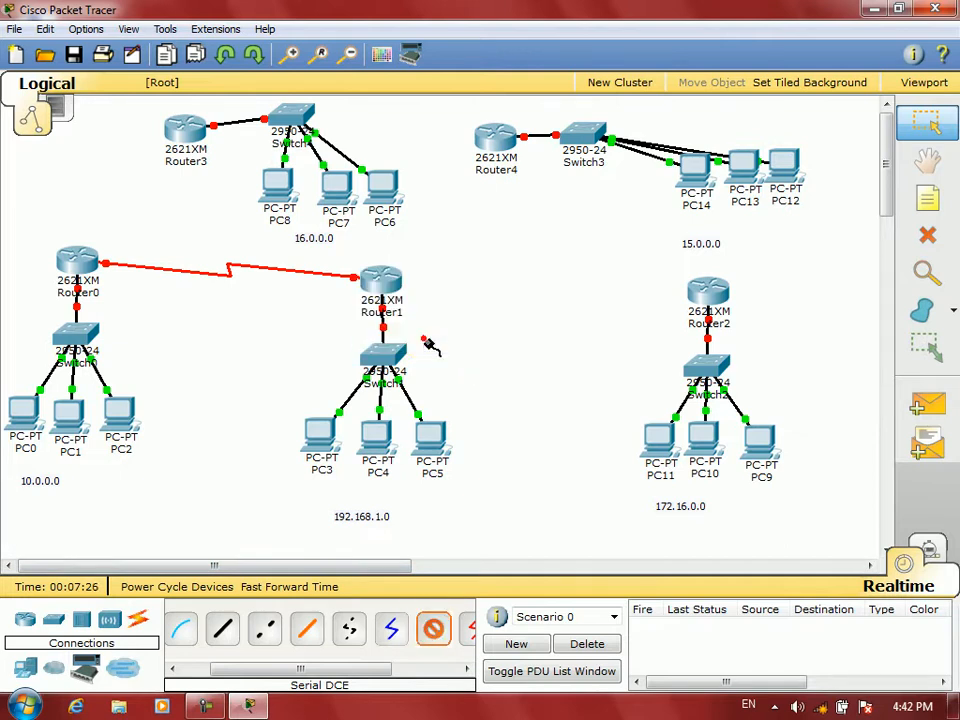
pyautogui.click(694, 292)
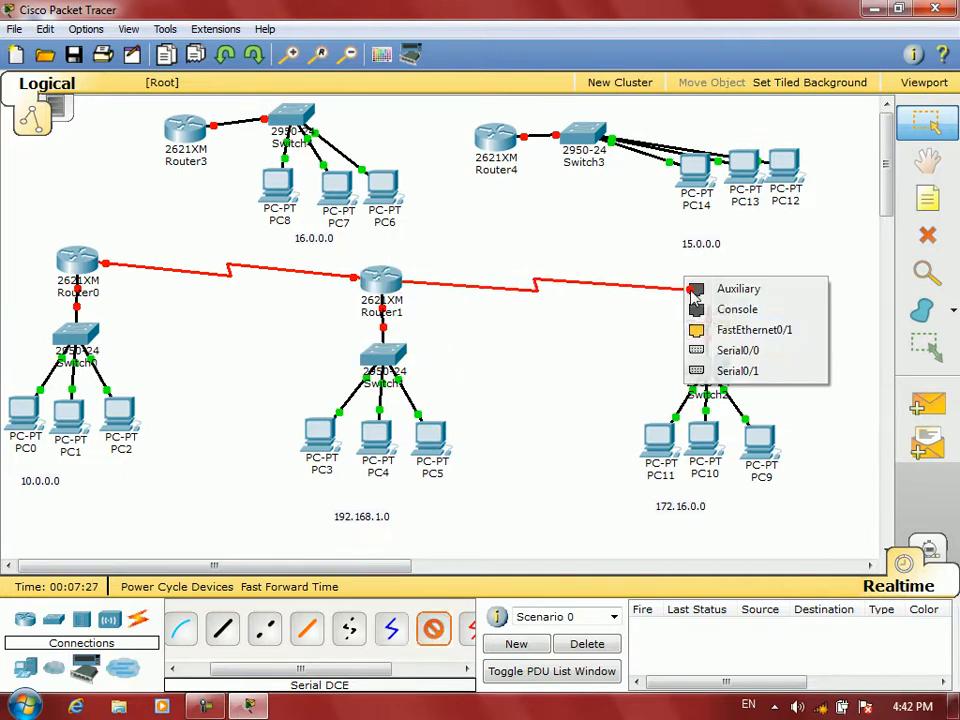
pyautogui.click(728, 370)
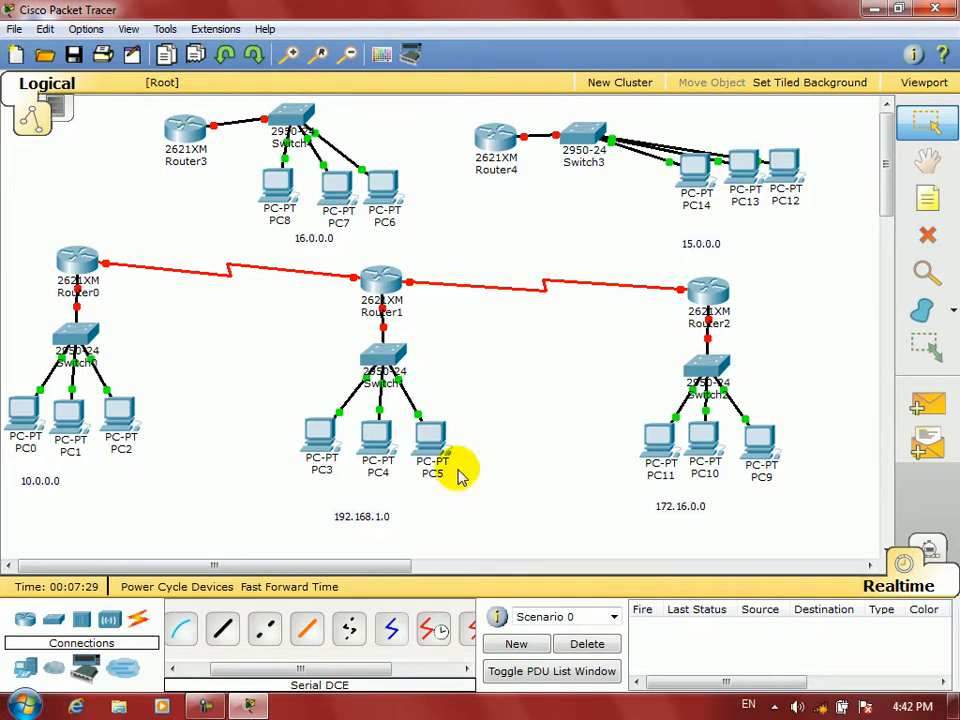
# - Connect Serial0/0 on Router2 to Serial0/1 on Router4 with a Serial DCE cable
pyautogui.click(690, 285)
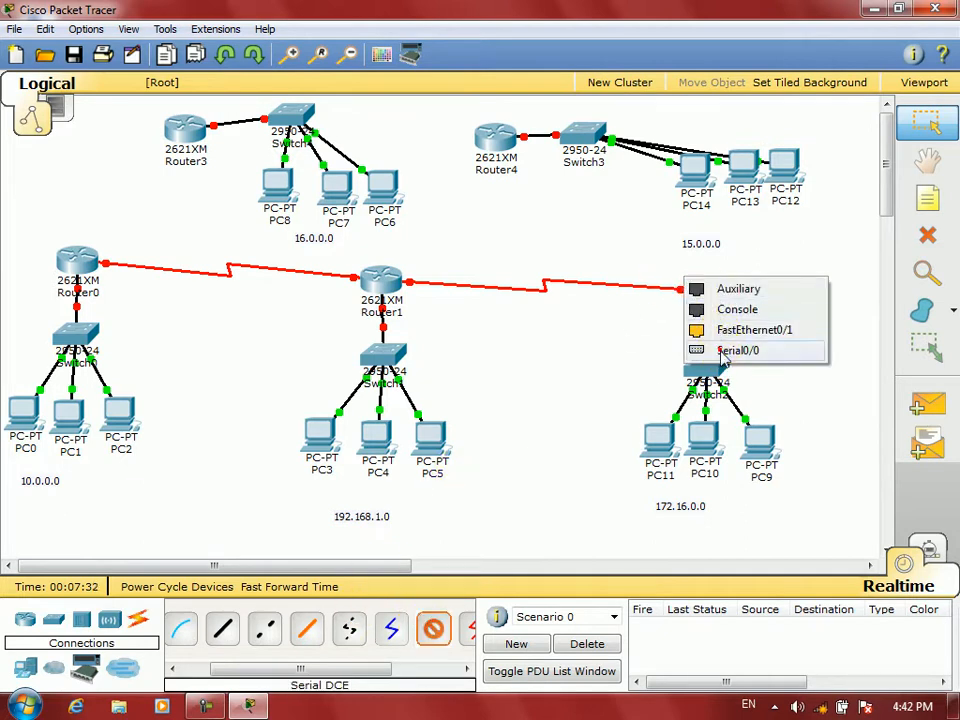
pyautogui.click(722, 349)
pyautogui.click(495, 140)
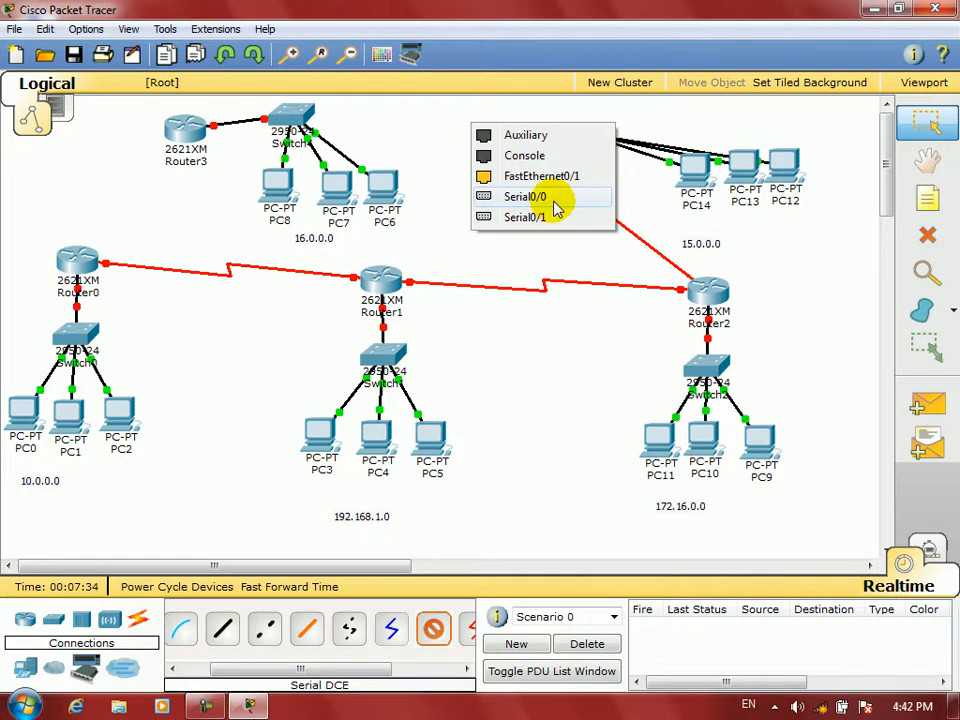
pyautogui.click(554, 217)
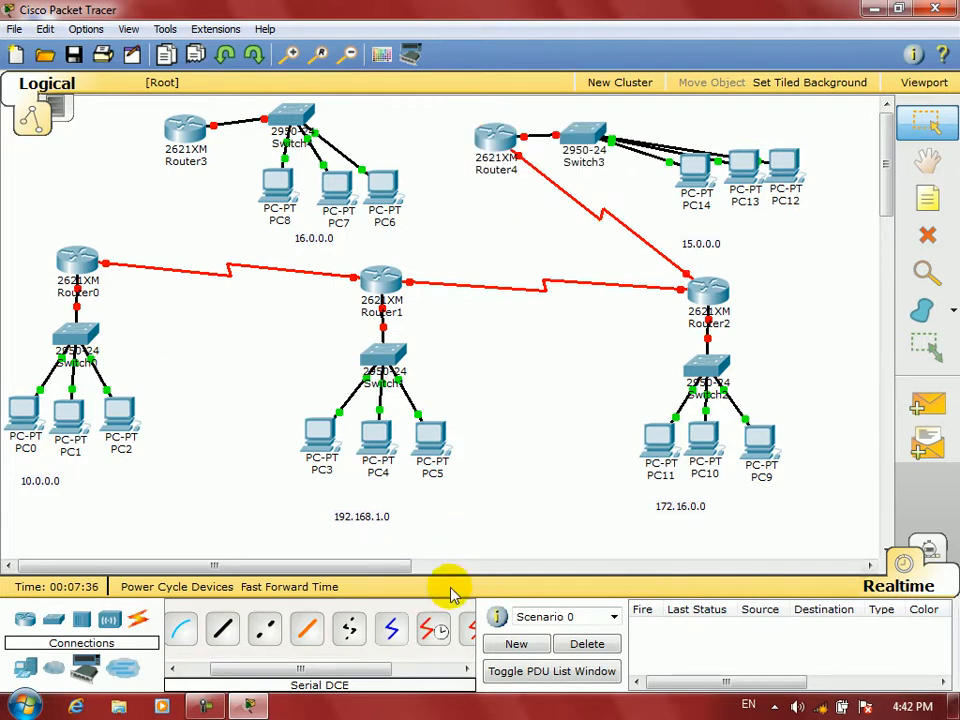
# - Connect Serial0/0 on Router4 to the serial port of Router3 with a Serial DCE cable
pyautogui.click(482, 130)
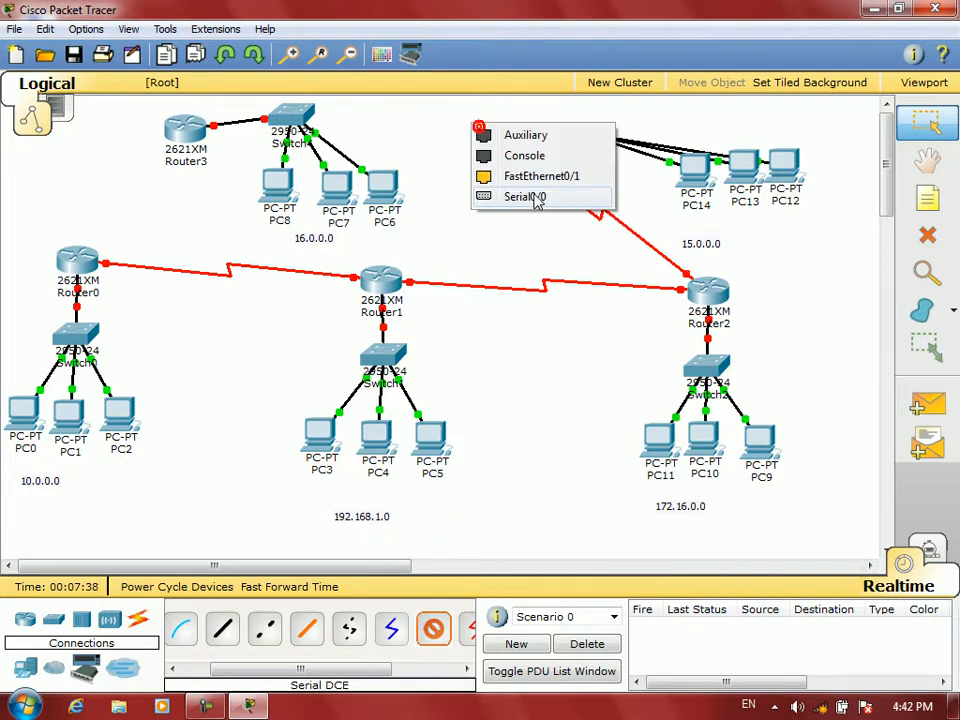
pyautogui.click(529, 197)
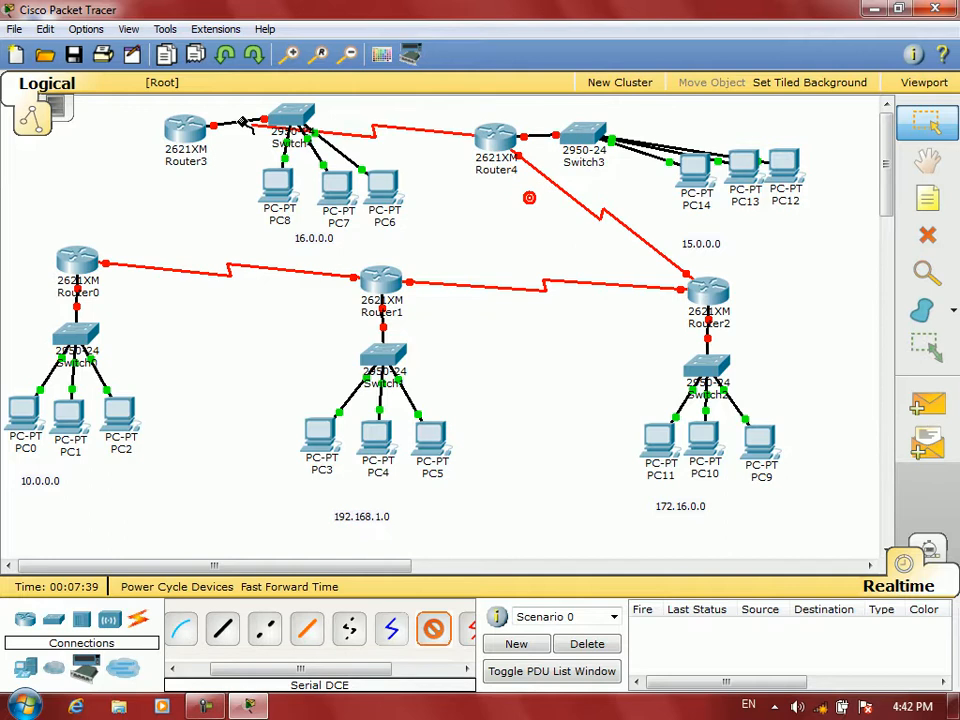
pyautogui.click(189, 139)
pyautogui.click(238, 189)
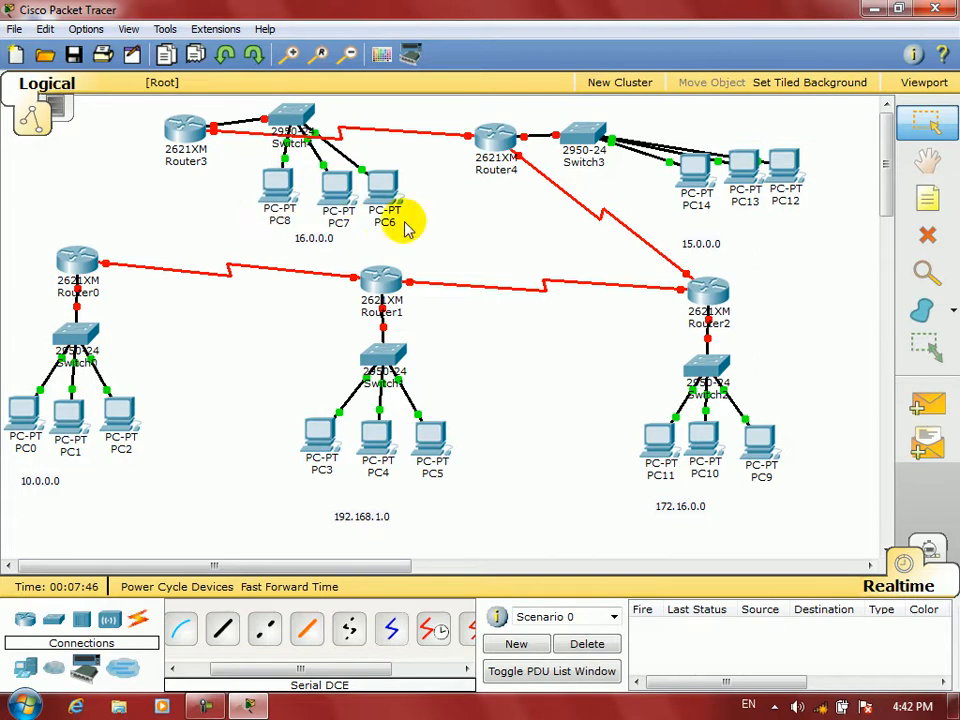
# - Move the whole 10.0.0.0 group, with Router0, Switch0, its PCs and label, slightly down and inward on the workspace
pyautogui.moveTo(433, 229); pyautogui.dragTo(288, 205)
pyautogui.click(489, 236)
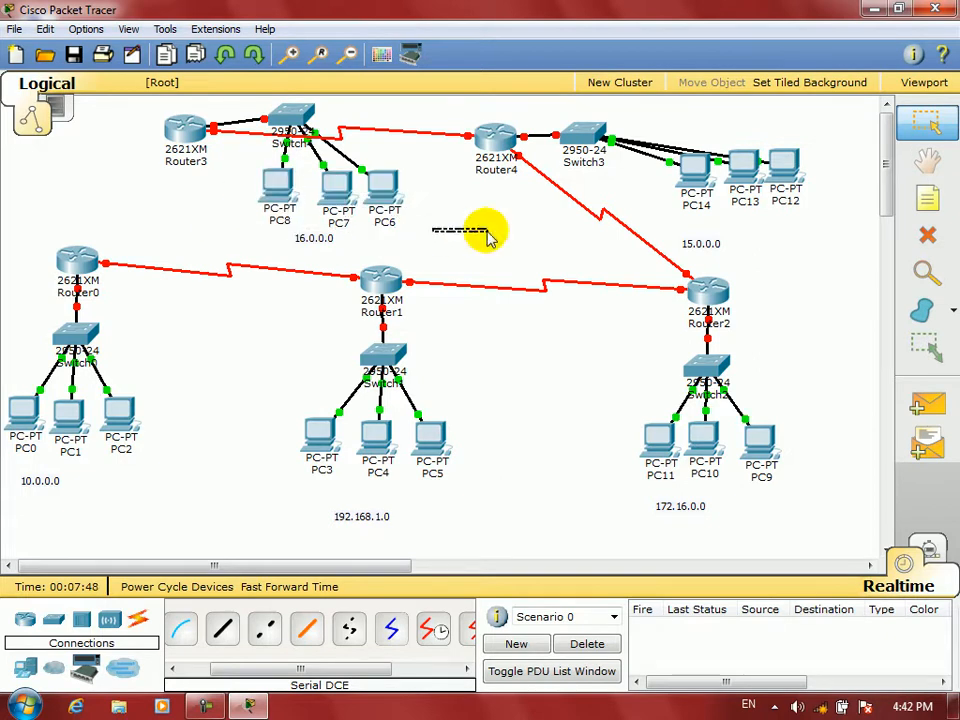
pyautogui.moveTo(28, 229); pyautogui.dragTo(138, 512)
pyautogui.moveTo(116, 427); pyautogui.dragTo(129, 460)
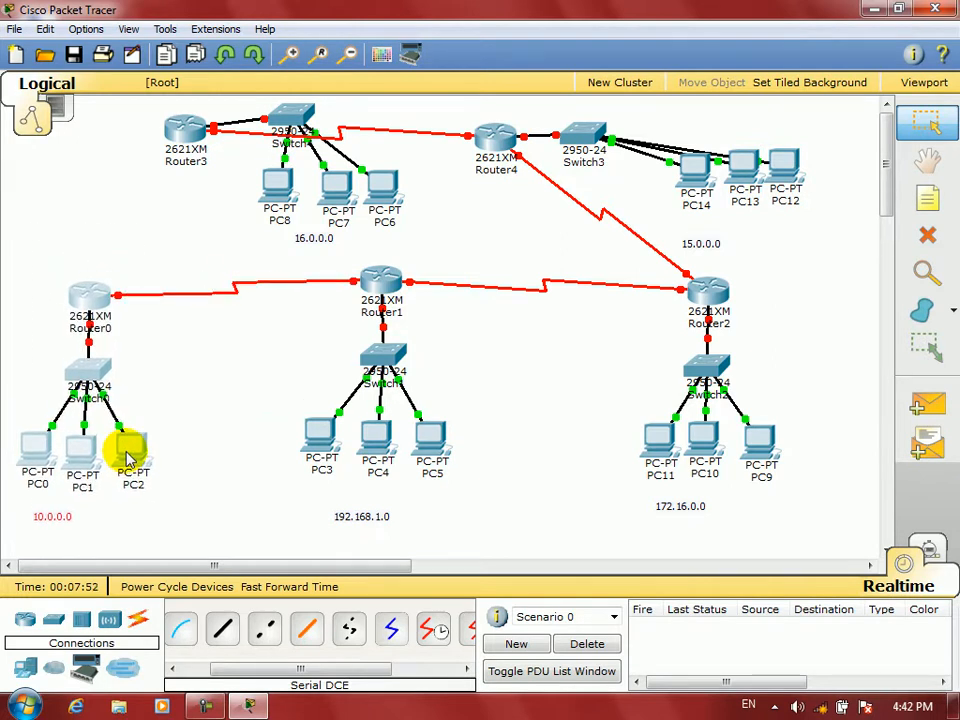
pyautogui.click(503, 494)
# - Shift the 10.0.0.0 and 192.168.1.0 groups down together, and raise their two network labels to sit just under the PCs
pyautogui.moveTo(509, 522); pyautogui.dragTo(12, 270)
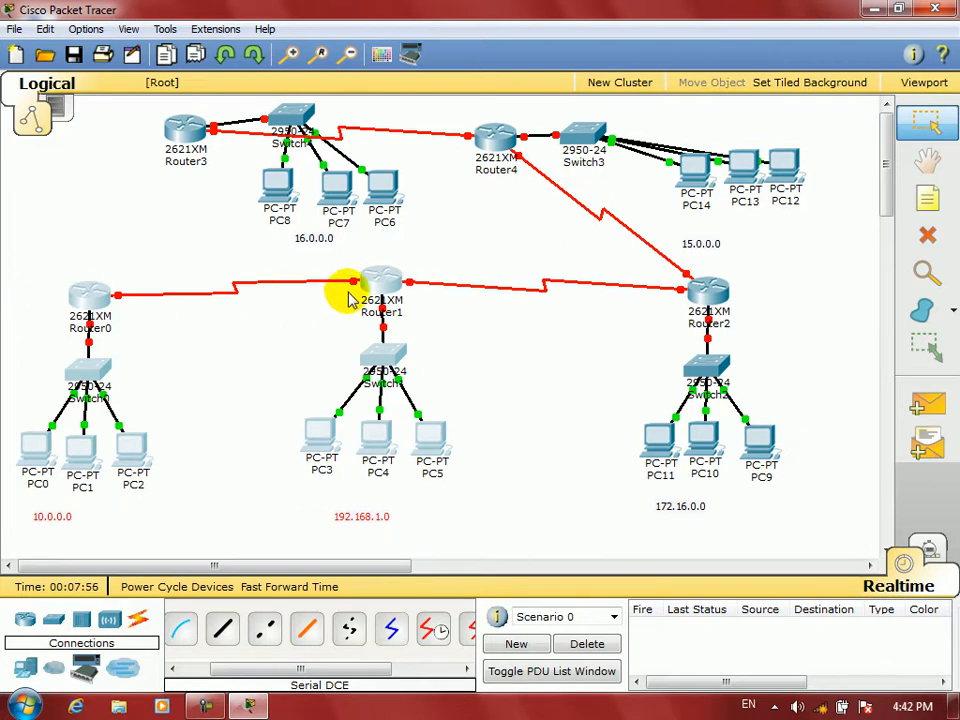
pyautogui.moveTo(381, 274); pyautogui.dragTo(385, 303)
pyautogui.click(456, 413)
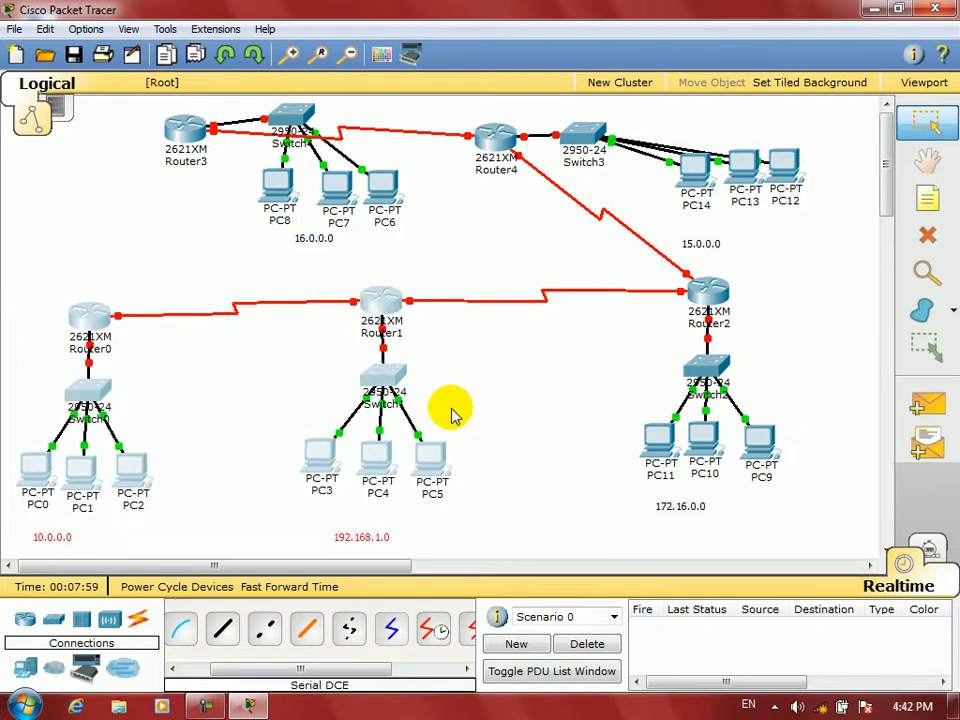
pyautogui.moveTo(455, 533); pyautogui.dragTo(3, 561)
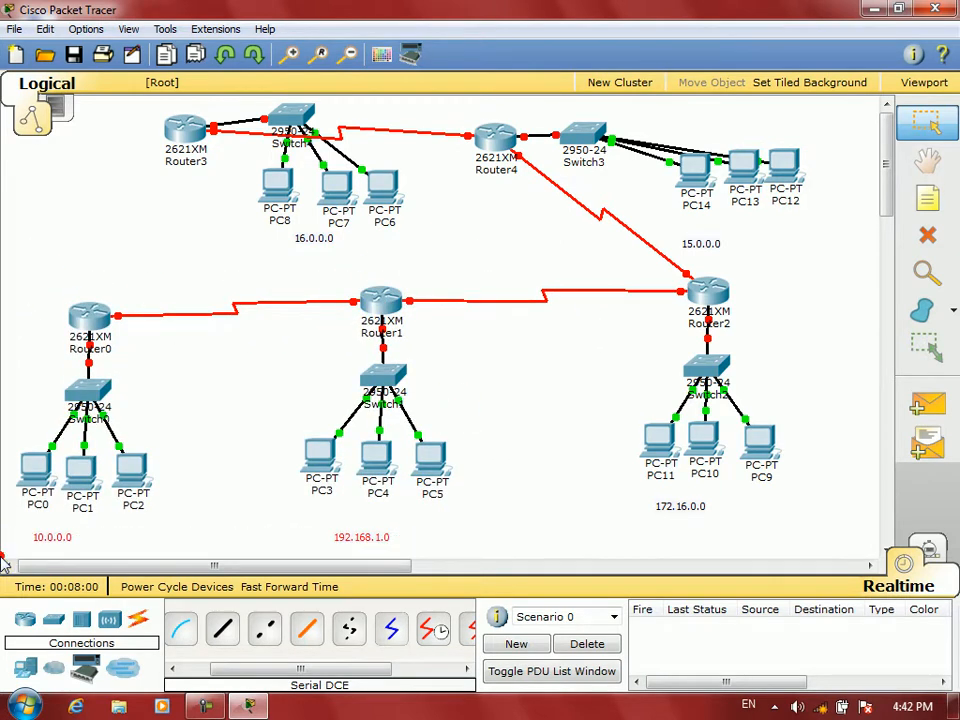
pyautogui.moveTo(60, 550); pyautogui.dragTo(58, 529)
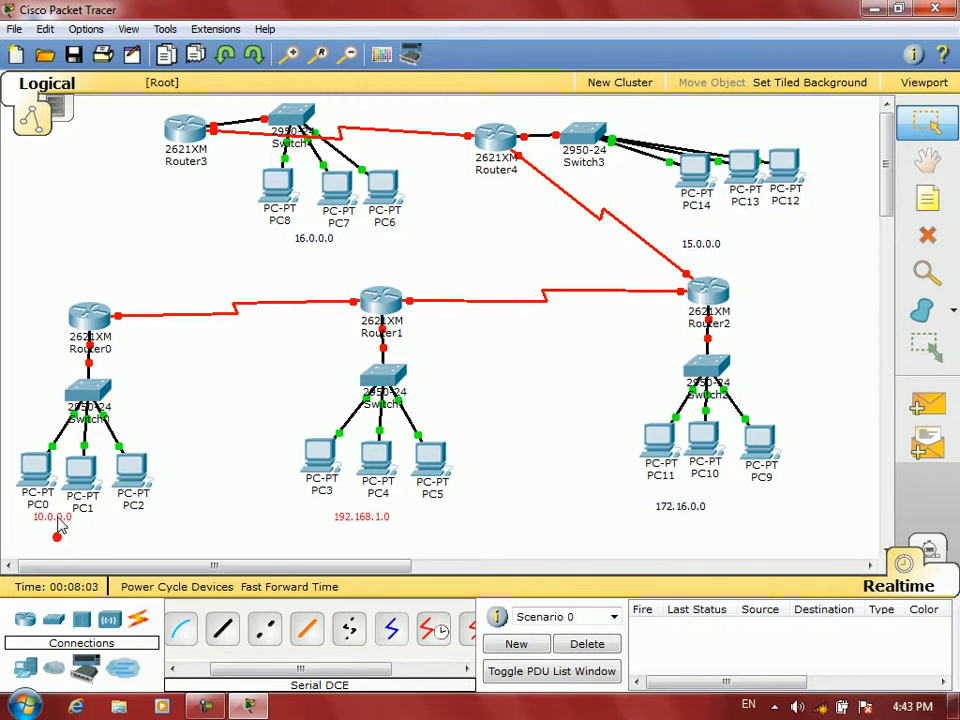
# - Move the 172.16.0.0 group, with Router2, Switch2, its PCs and label, closer to the 192.168.1.0 group and level with Router1
pyautogui.moveTo(816, 507); pyautogui.dragTo(622, 280)
pyautogui.moveTo(700, 306)
pyautogui.mouseDown()
pyautogui.moveTo(585, 308)
pyautogui.moveTo(584, 330)
pyautogui.moveTo(582, 316)
pyautogui.mouseUp()
pyautogui.click(751, 263)
# - Rearrange the 15.0.0.0 group so PC12 to PC14 and the label sit below Switch3, with Router4 beside the switch above Router2
pyautogui.moveTo(828, 137); pyautogui.dragTo(658, 262)
pyautogui.moveTo(690, 167); pyautogui.dragTo(607, 218)
pyautogui.click(698, 279)
pyautogui.moveTo(630, 278); pyautogui.dragTo(654, 259)
pyautogui.moveTo(583, 133); pyautogui.dragTo(634, 122)
pyautogui.moveTo(497, 145); pyautogui.dragTo(524, 135)
# - Place Router3 between Switch4 and Router4, and move it with Switch4 and PC6 to PC8 farther away from Router4
pyautogui.moveTo(190, 135); pyautogui.dragTo(393, 127)
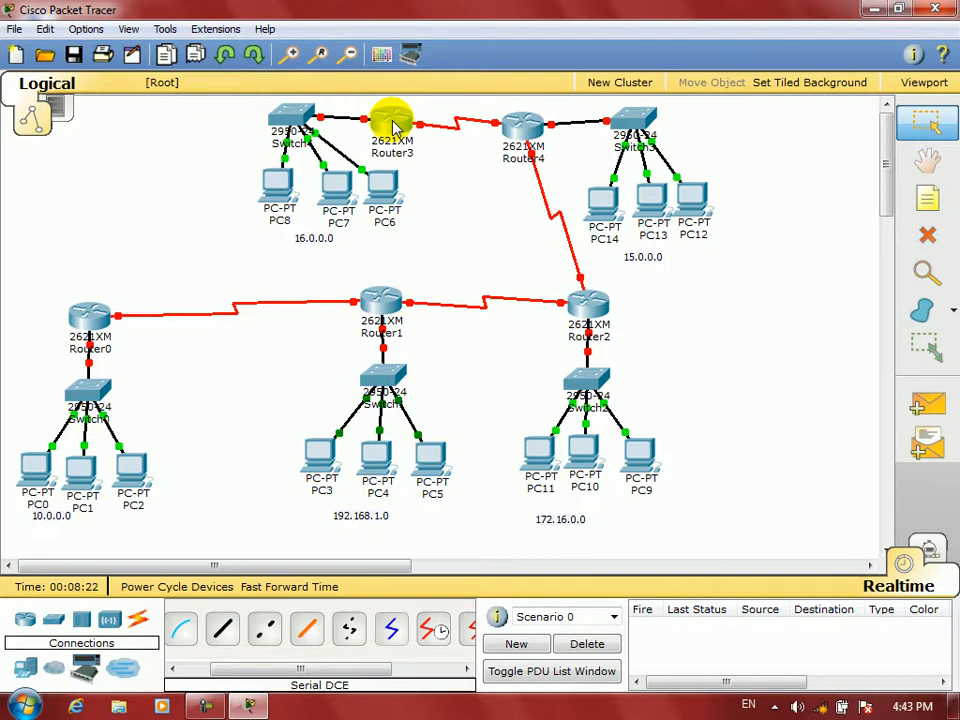
pyautogui.moveTo(431, 216); pyautogui.dragTo(189, 124)
pyautogui.click(503, 232)
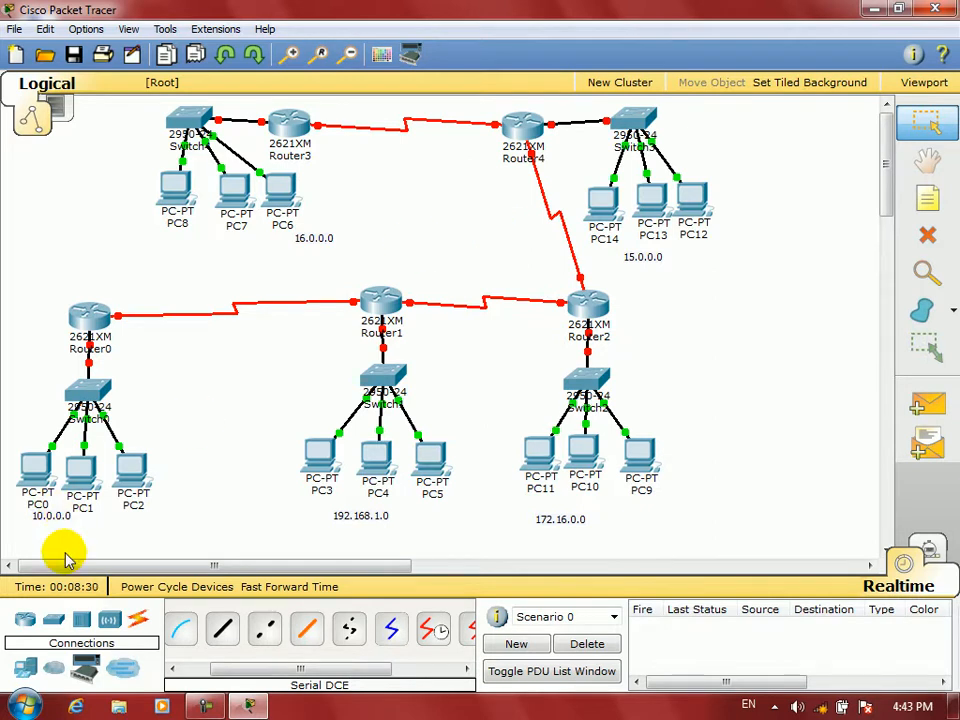
pyautogui.click(34, 467)
pyautogui.click(759, 126)
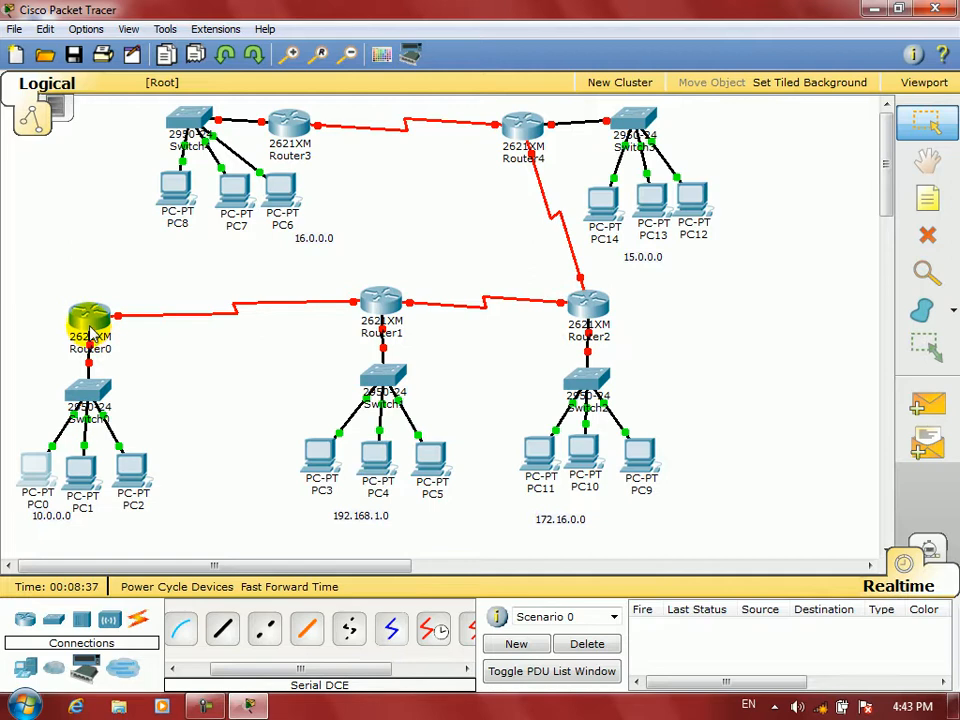
pyautogui.moveTo(90, 333)
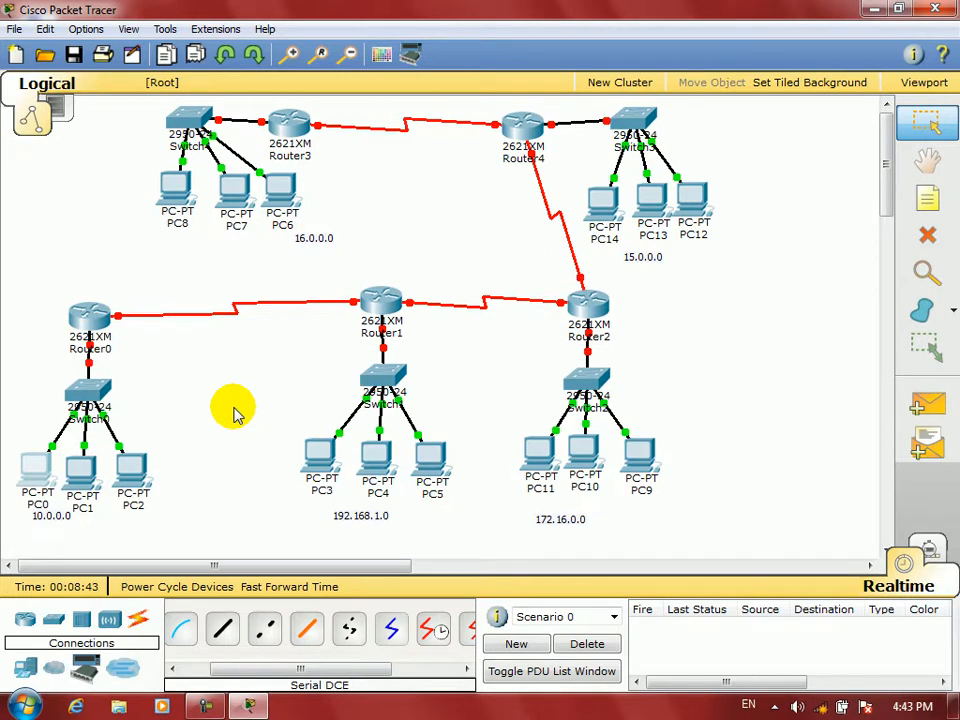
pyautogui.moveTo(171, 513); pyautogui.dragTo(232, 425)
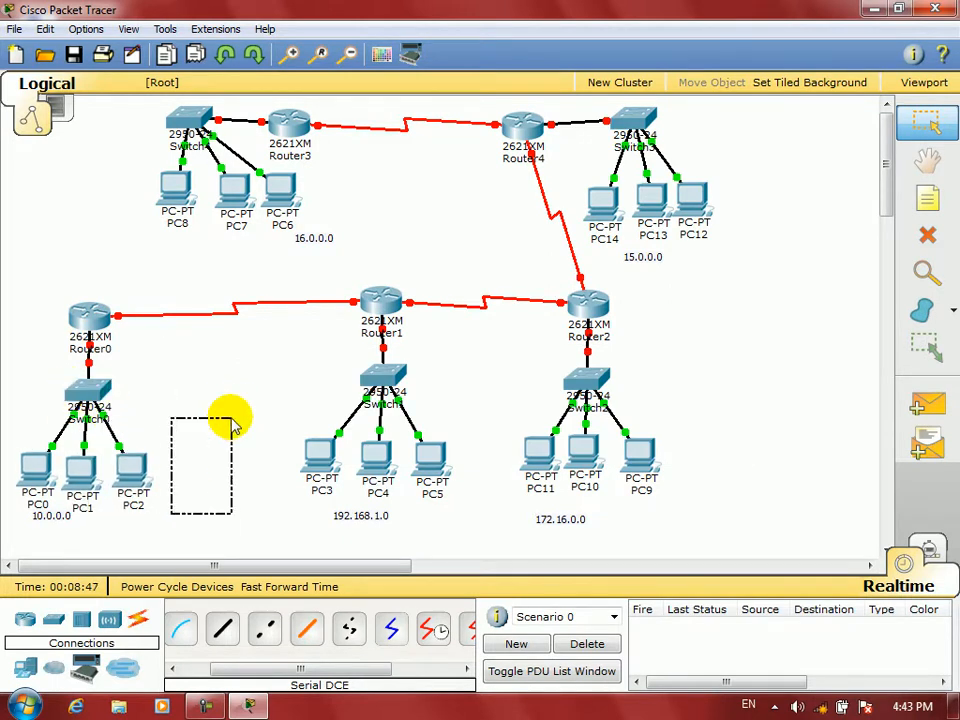
# - Give PC0 the static IP address 10.0.0.50, subnet mask 255.0.0.0 and default gateway 10.0.0.1
pyautogui.click(50, 468)
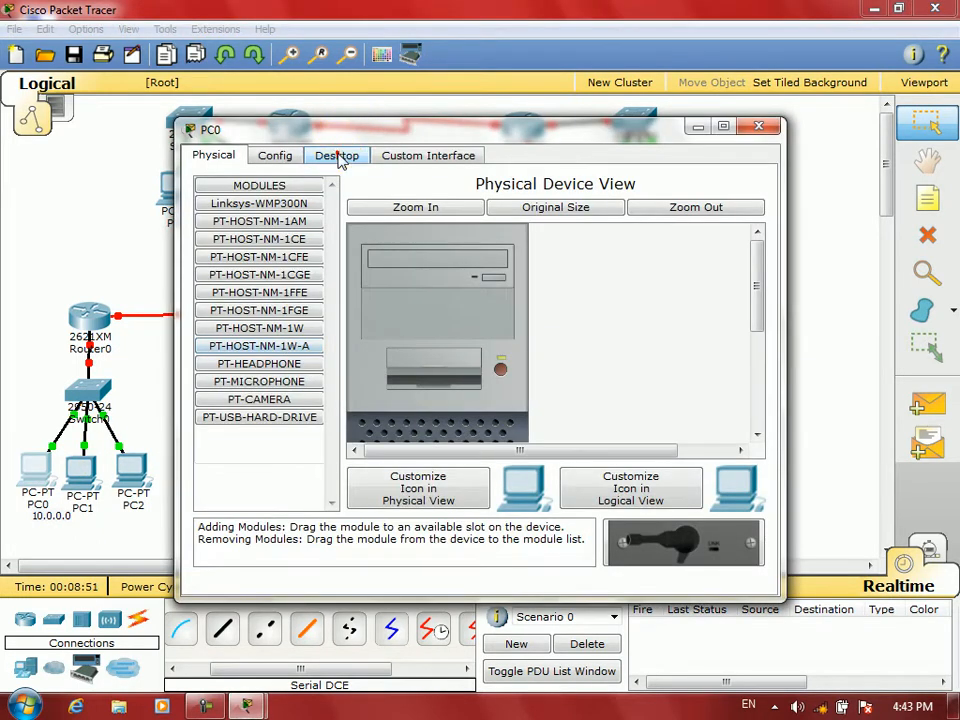
pyautogui.click(337, 155)
pyautogui.click(305, 240)
pyautogui.click(365, 268)
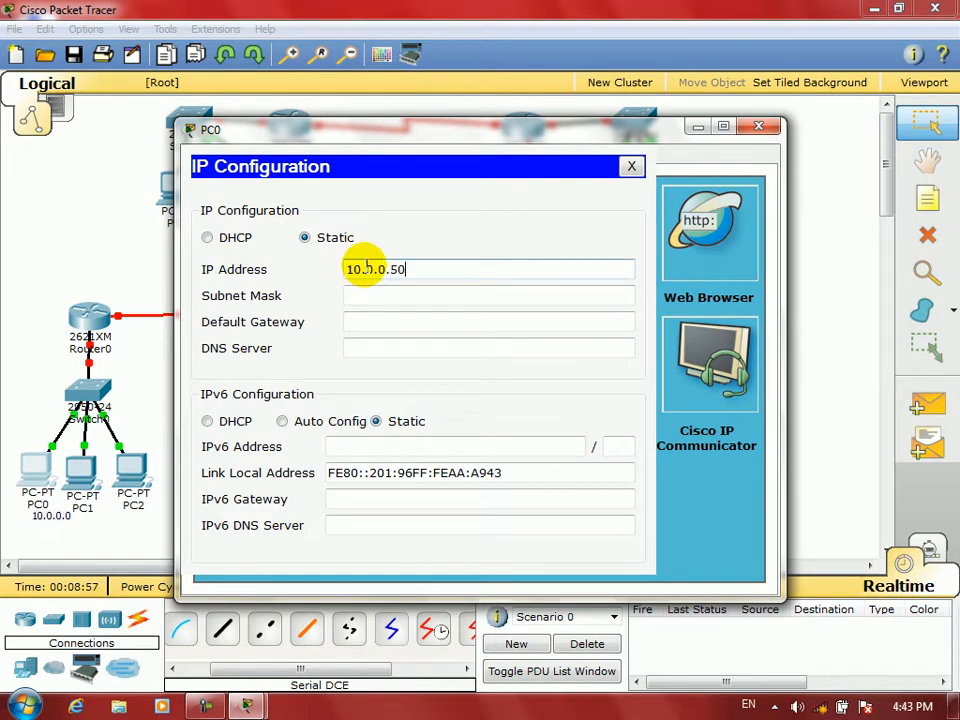
pyautogui.click(408, 297)
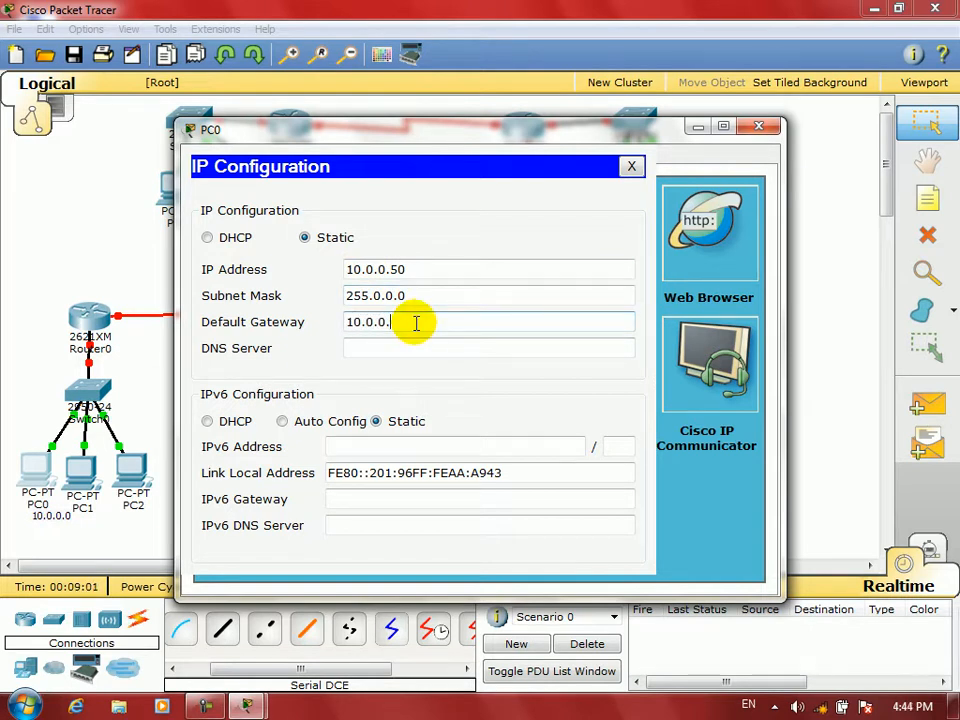
pyautogui.click(416, 341)
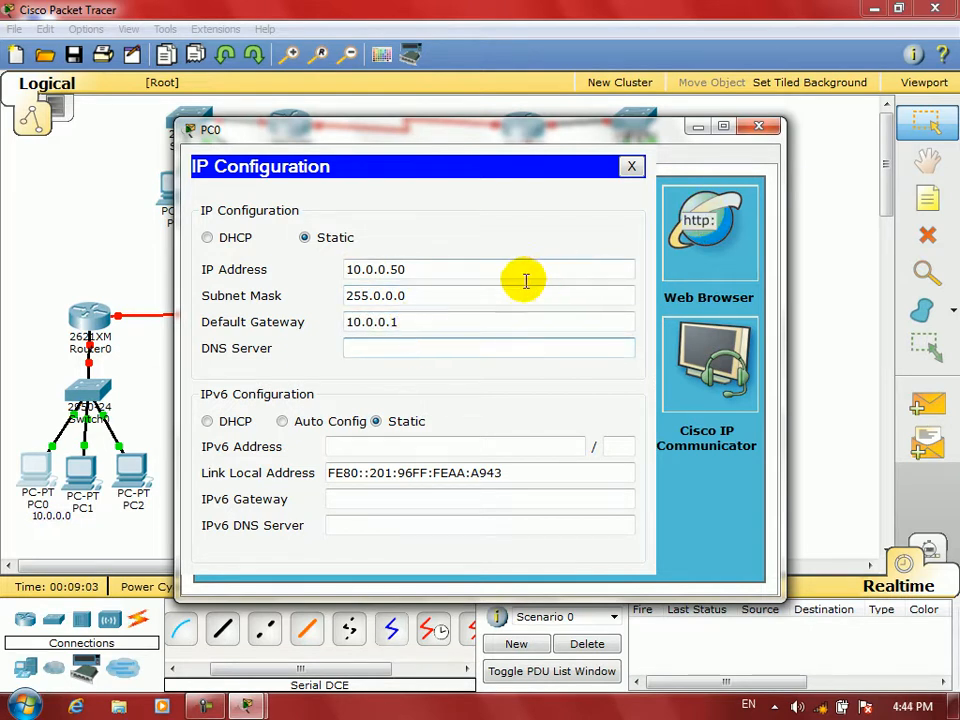
pyautogui.moveTo(433, 321); pyautogui.dragTo(250, 291)
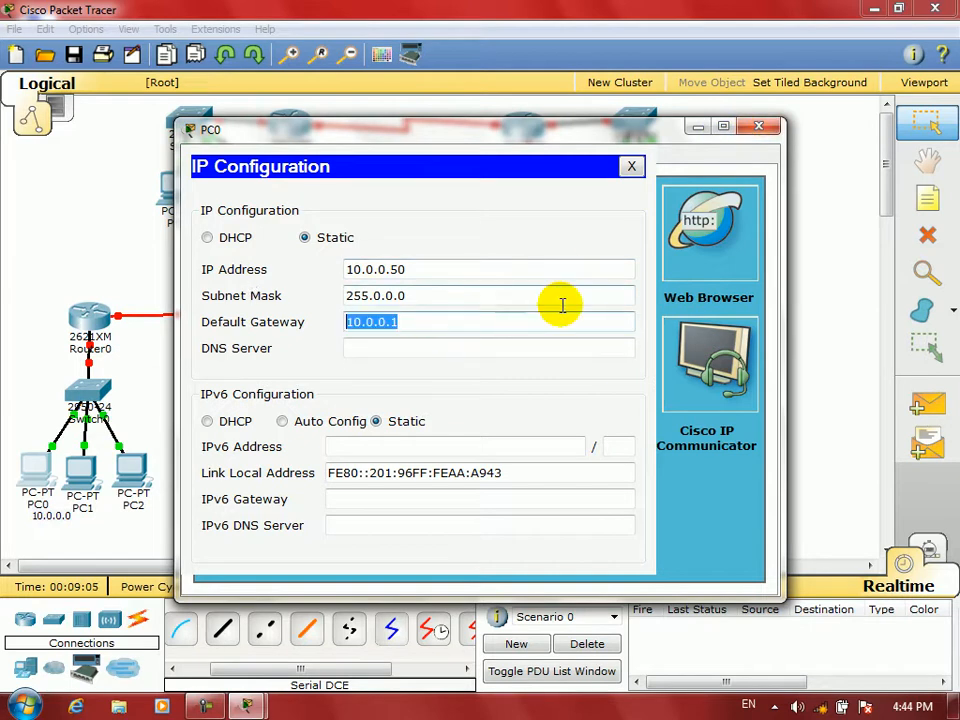
pyautogui.click(758, 126)
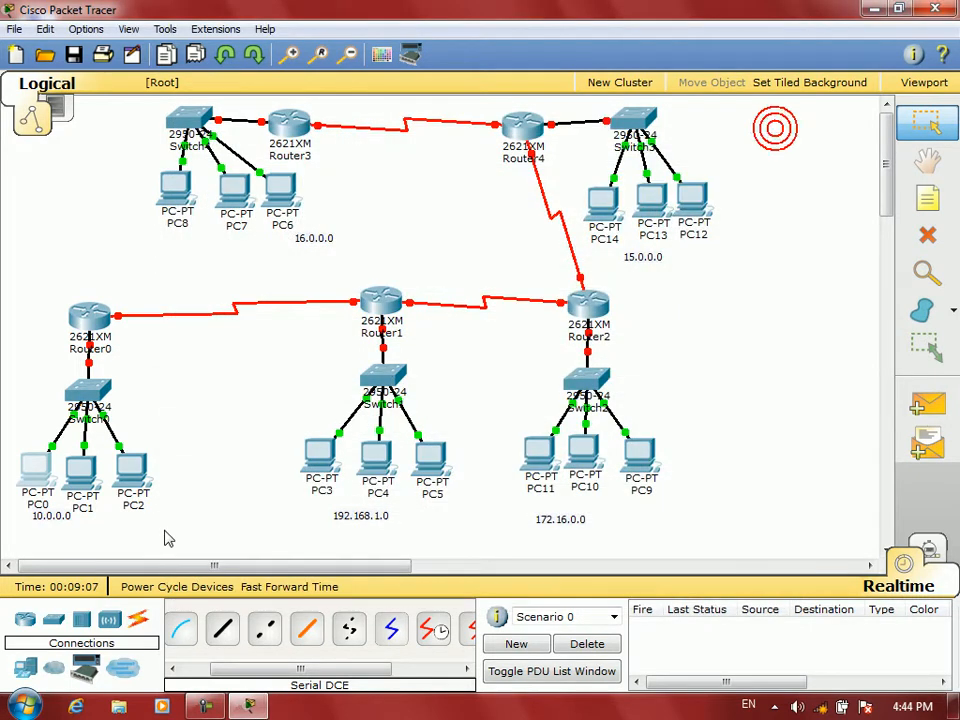
# - Give PC1 the static IP address 10.0.0.51, subnet mask 255.0.0.0 and default gateway 10.0.0.1
pyautogui.click(80, 476)
pyautogui.click(337, 155)
pyautogui.click(283, 253)
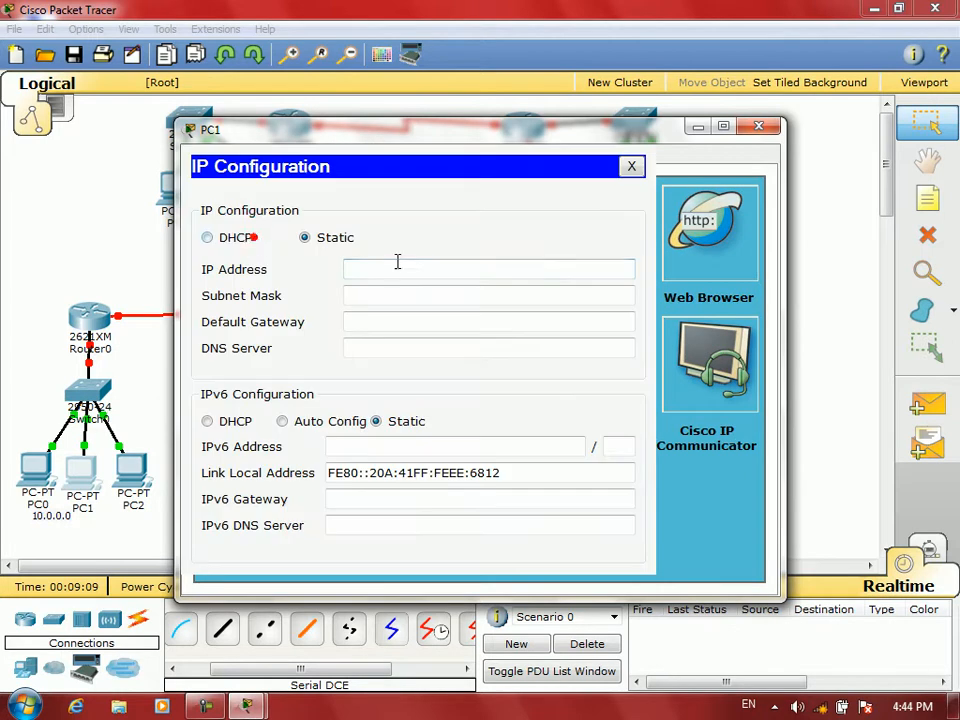
pyautogui.click(366, 268)
pyautogui.write('10.0.0.51')
pyautogui.click(422, 286)
pyautogui.write('10.0.0.1')
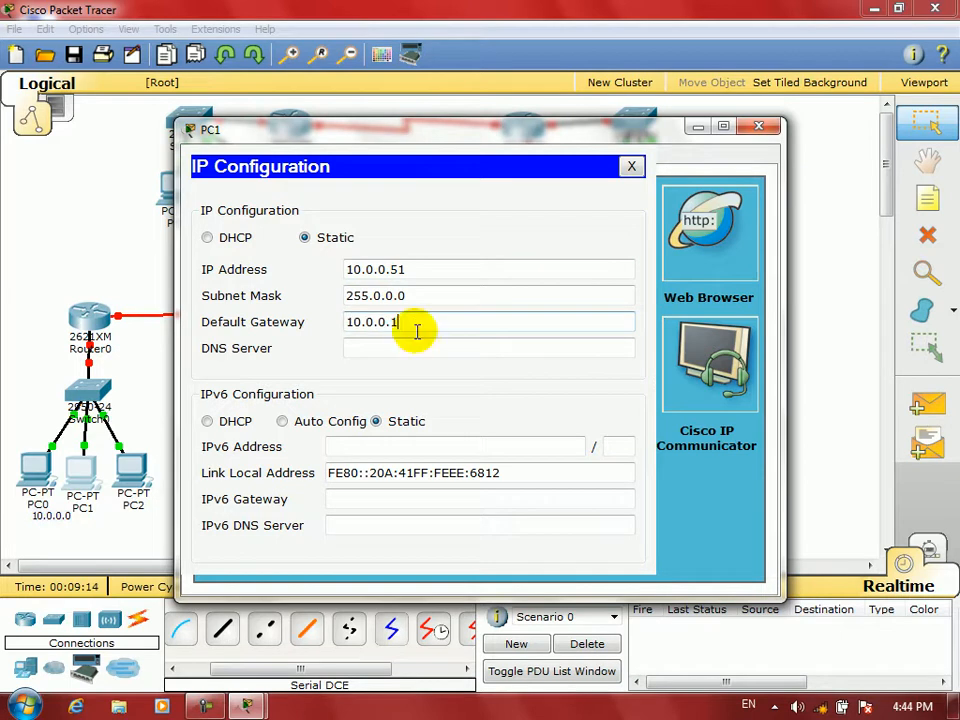
pyautogui.click(760, 128)
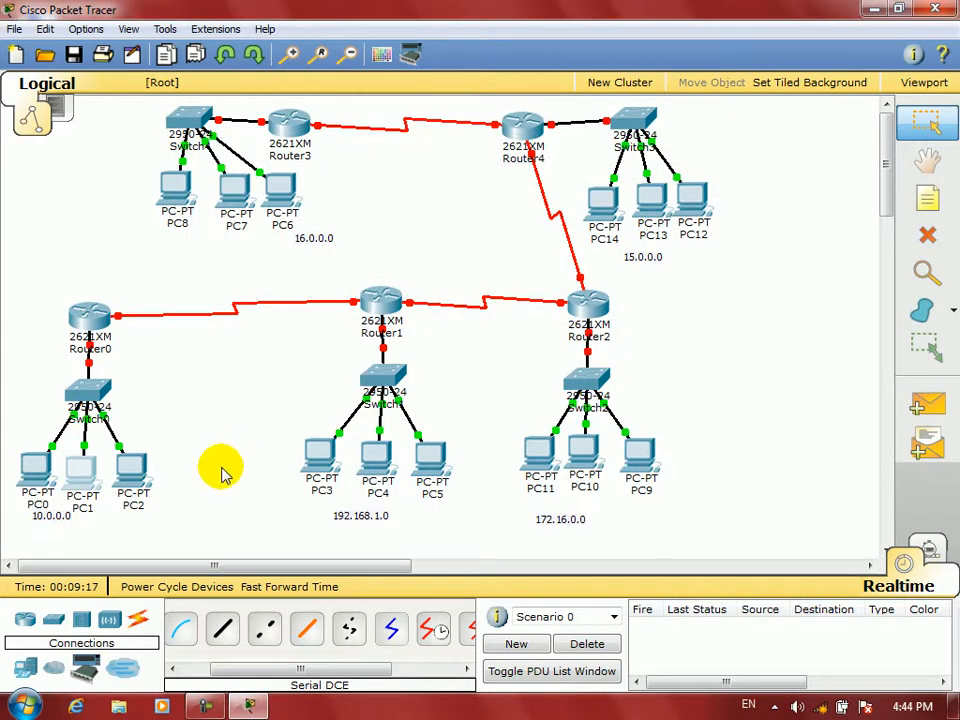
# - Give PC2 the static IP address 10.0.0.52 with subnet mask 255.0.0.0 and fill in its default gateway
pyautogui.click(141, 479)
pyautogui.click(340, 155)
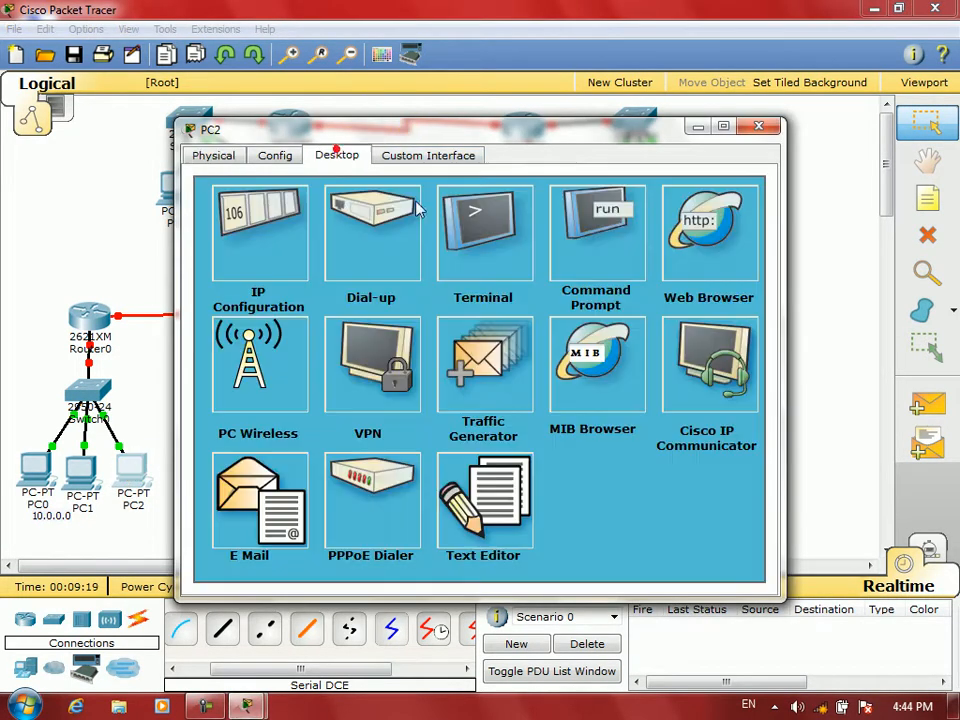
pyautogui.click(263, 252)
pyautogui.write('1')
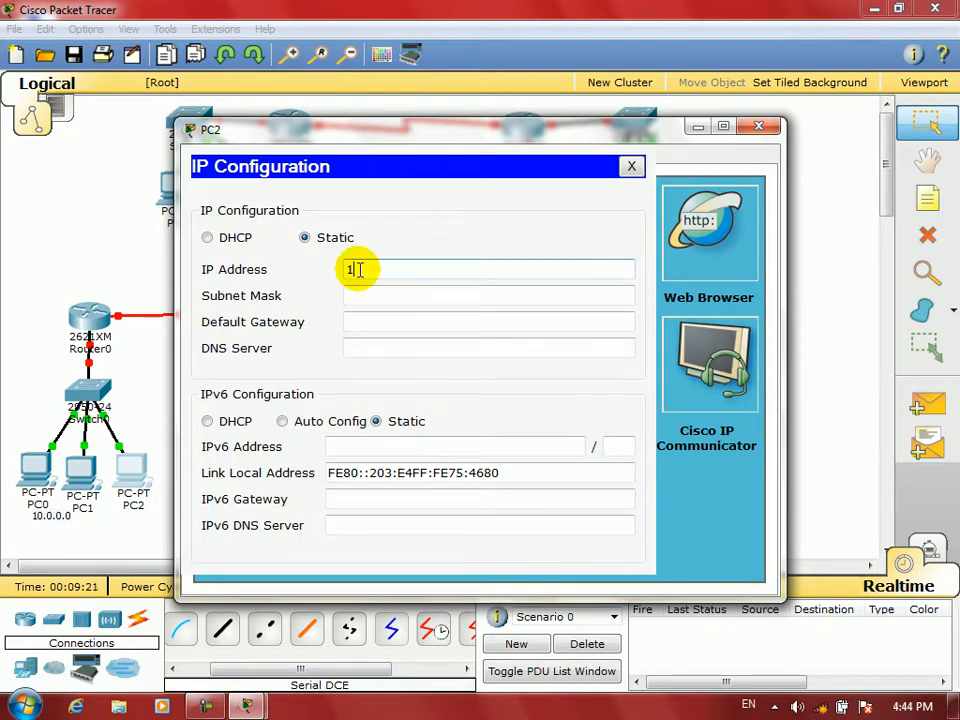
pyautogui.write('0.0.0.52')
pyautogui.click(403, 296)
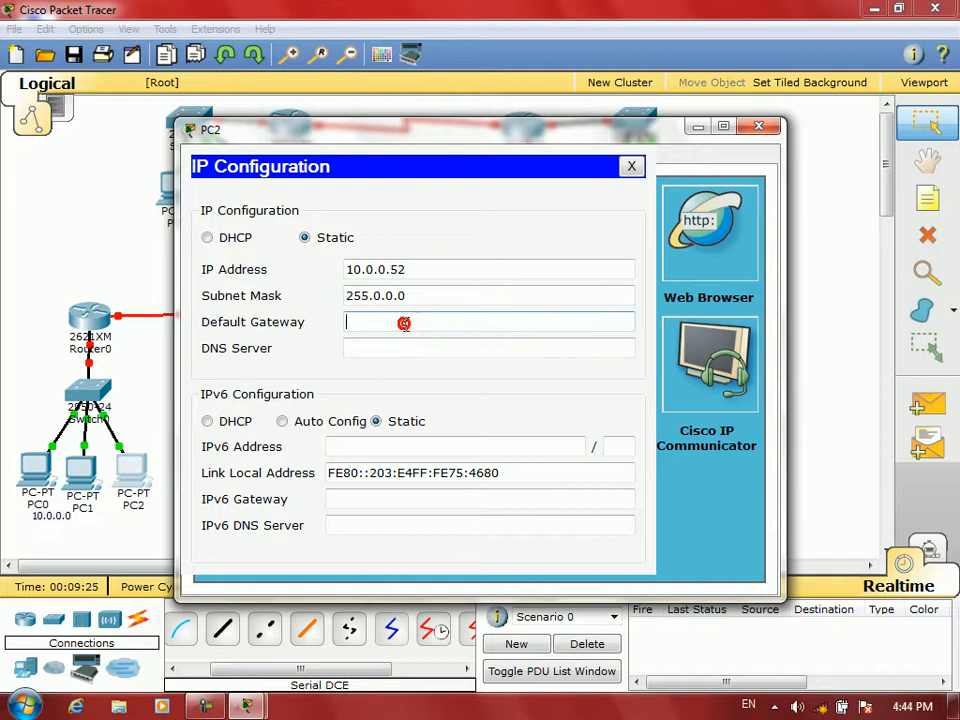
pyautogui.click(759, 127)
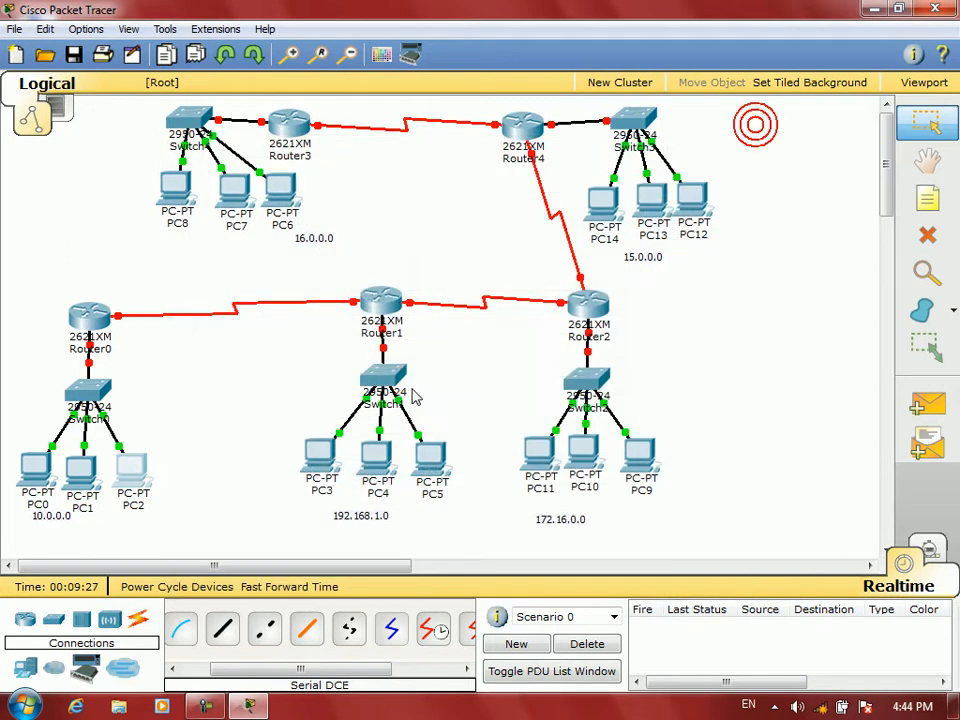
pyautogui.click(750, 130)
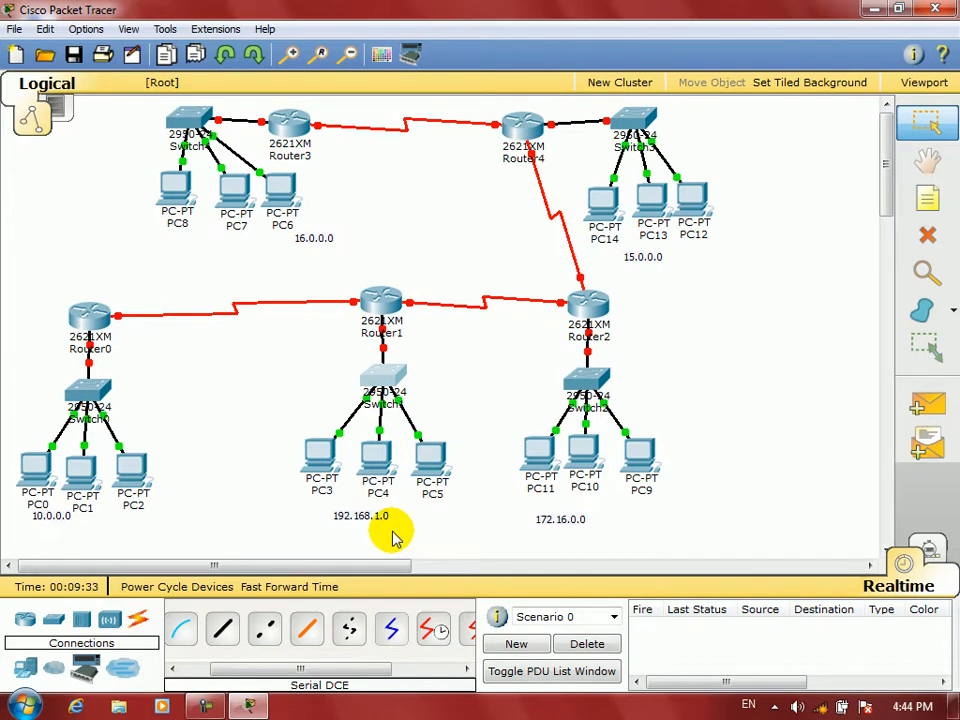
# - Give PC3 the static IP address 192.168.1.50, subnet mask 255.255.255.0 and default gateway 192.168.1.1
pyautogui.click(320, 455)
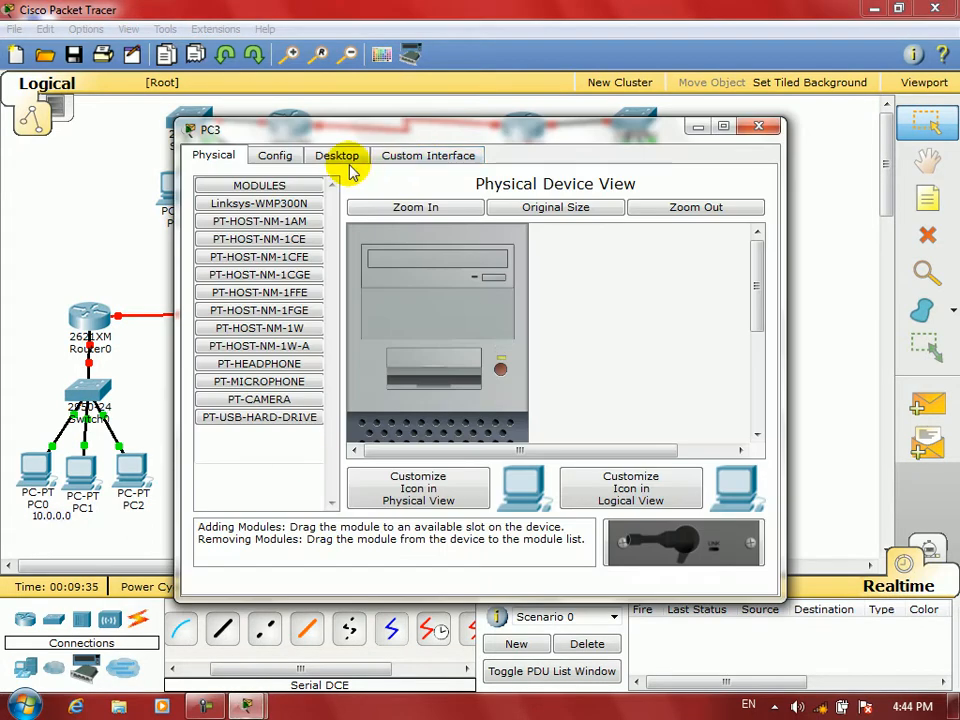
pyautogui.click(343, 158)
pyautogui.click(258, 240)
pyautogui.write('192')
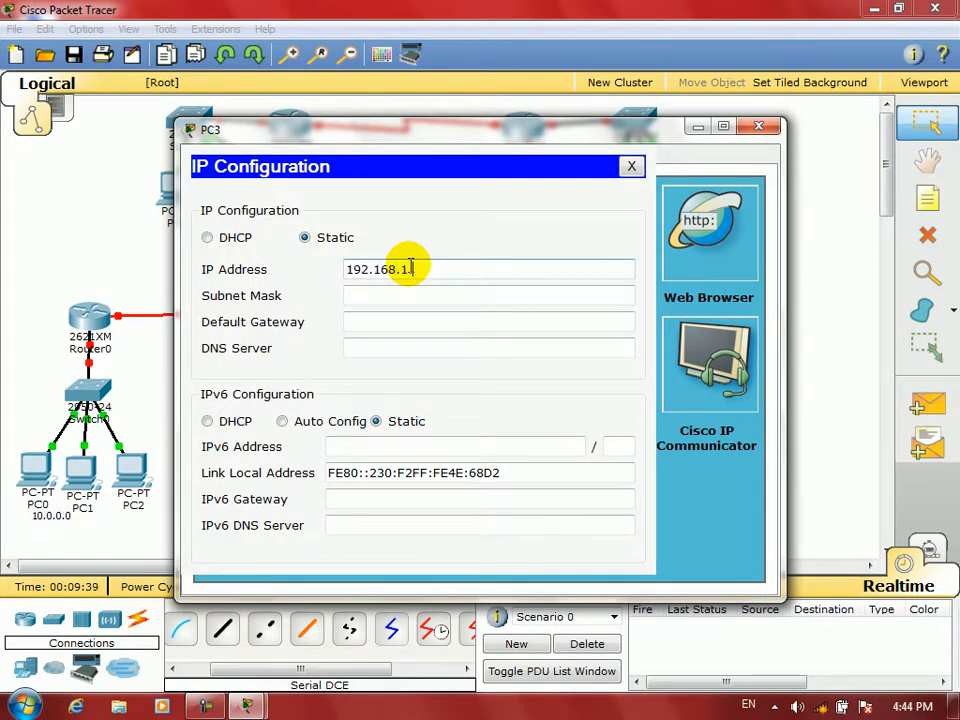
pyautogui.write('.168.1.50')
pyautogui.click(421, 289)
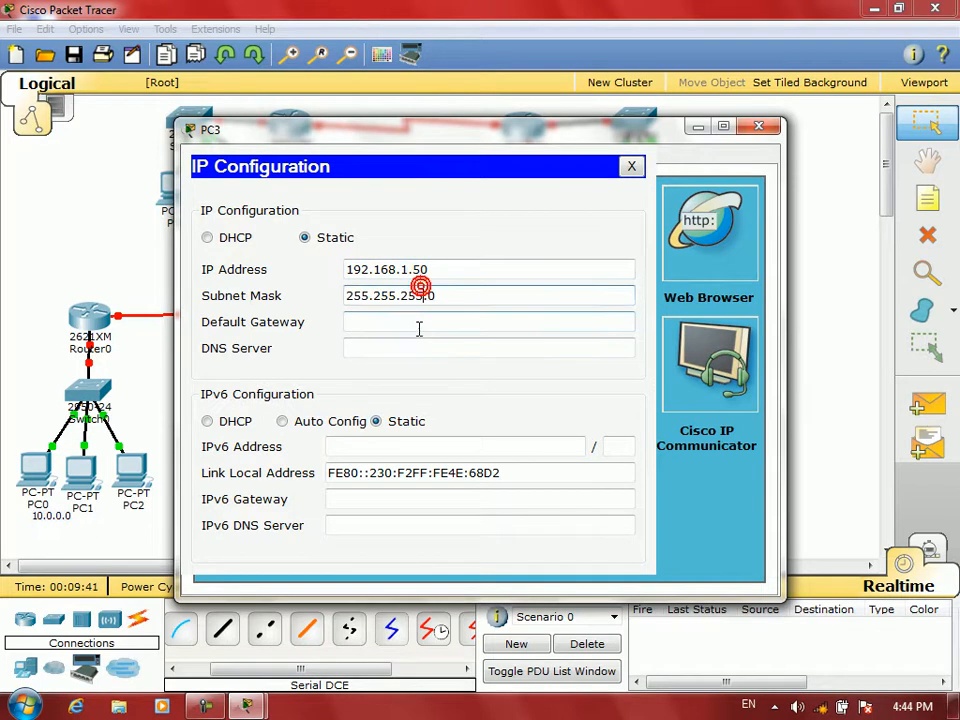
pyautogui.write('192.168.1.1')
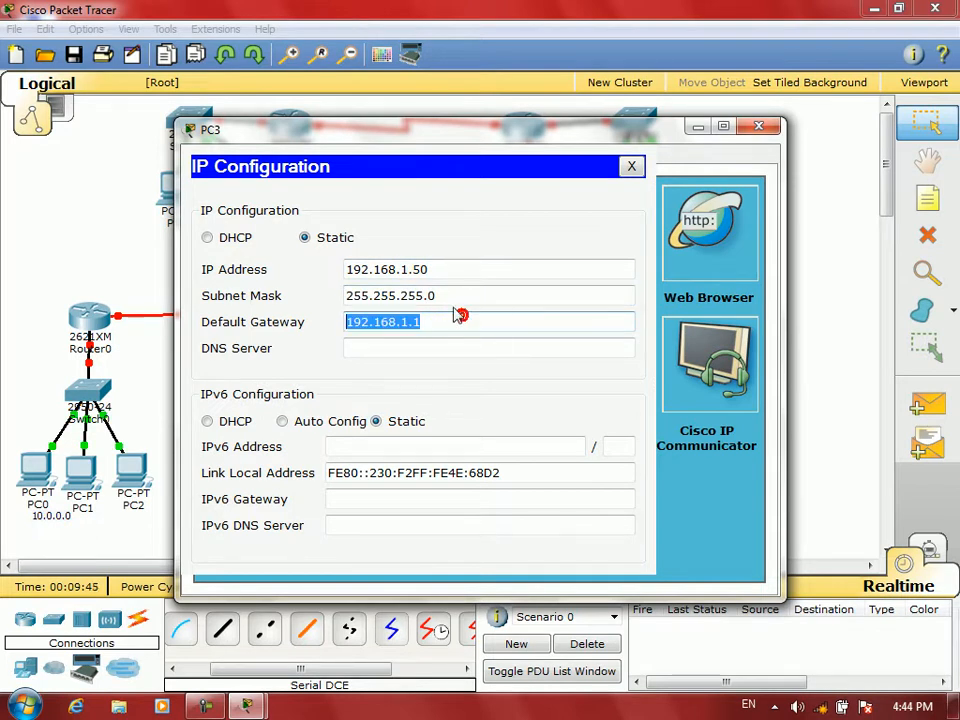
pyautogui.click(760, 126)
# - Give PC4 the static IP address 192.168.1.51, subnet mask 255.255.255.0 and default gateway 192.168.1.1
pyautogui.click(376, 461)
pyautogui.click(340, 156)
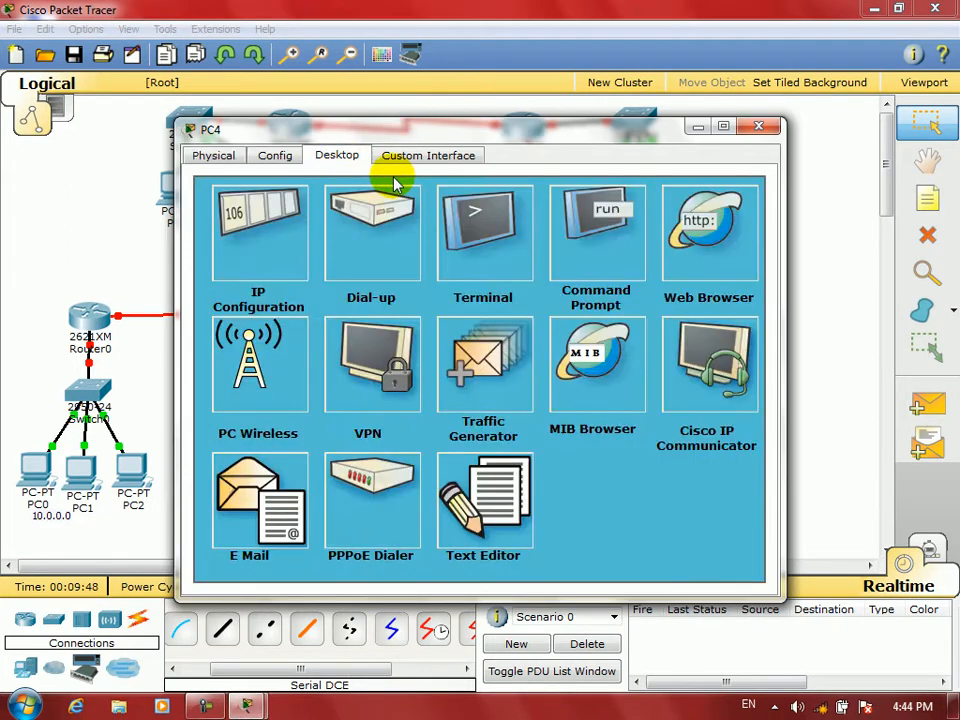
pyautogui.click(262, 230)
pyautogui.click(384, 267)
pyautogui.write('192.168.1.')
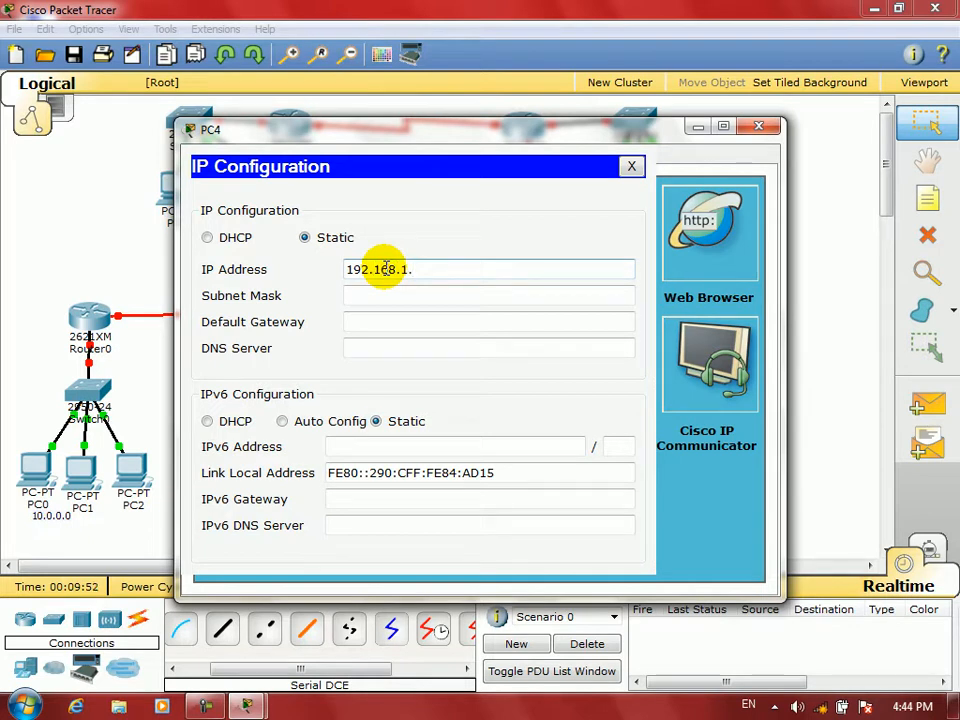
pyautogui.write('51')
pyautogui.click(418, 296)
pyautogui.click(424, 326)
pyautogui.write('192.168.1.1')
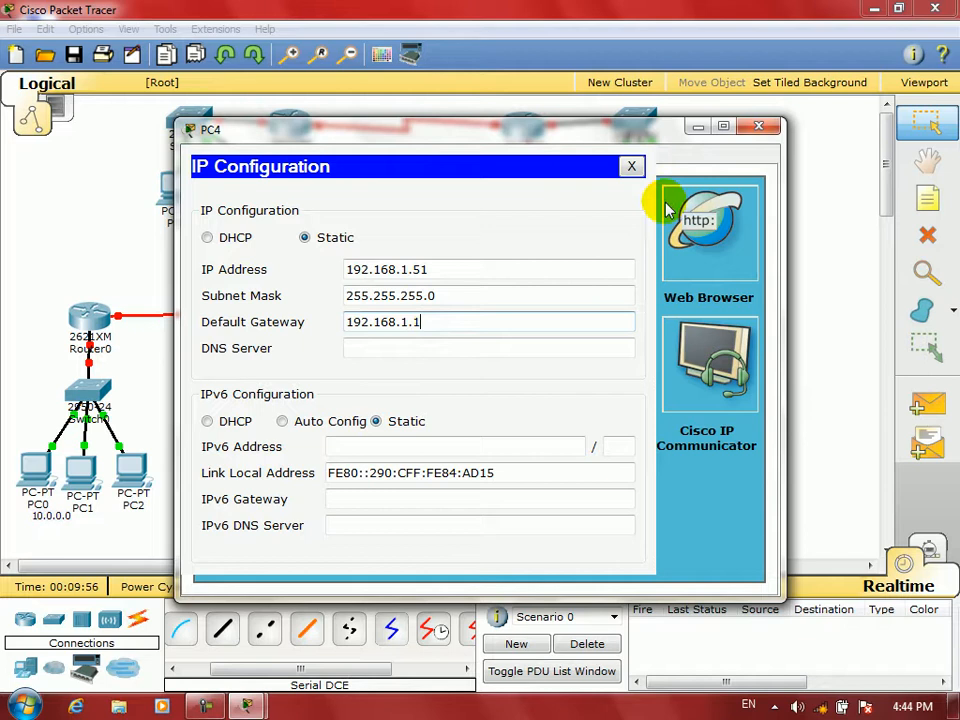
pyautogui.click(758, 126)
# - Give PC5 the static IP address 192.168.1.52, subnet mask 255.255.255.0 and default gateway 192.168.1.1
pyautogui.click(430, 462)
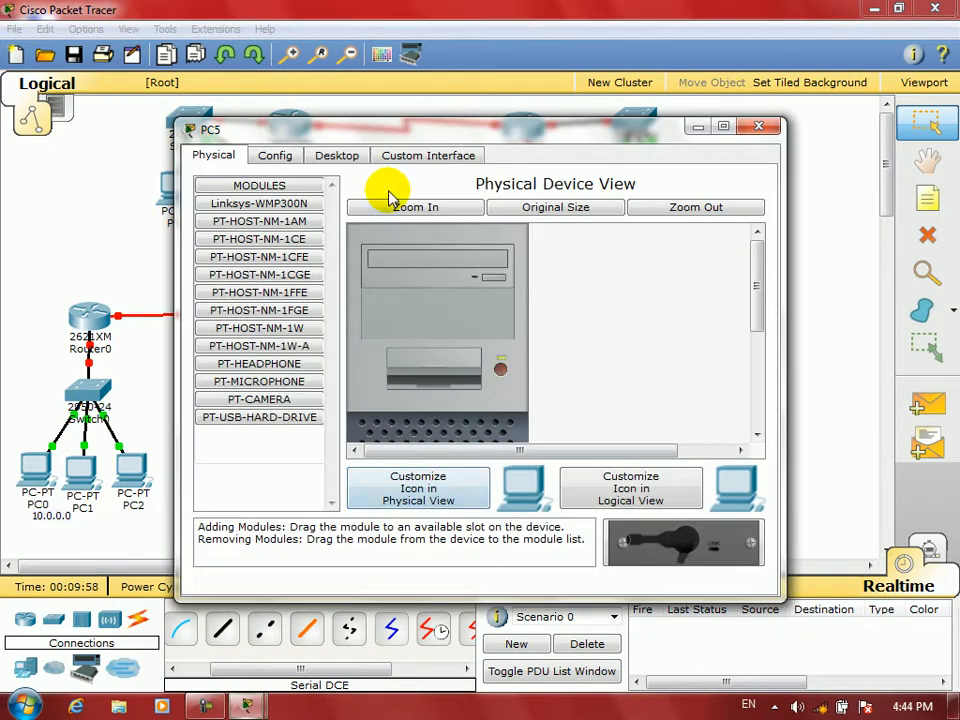
pyautogui.click(337, 157)
pyautogui.click(276, 235)
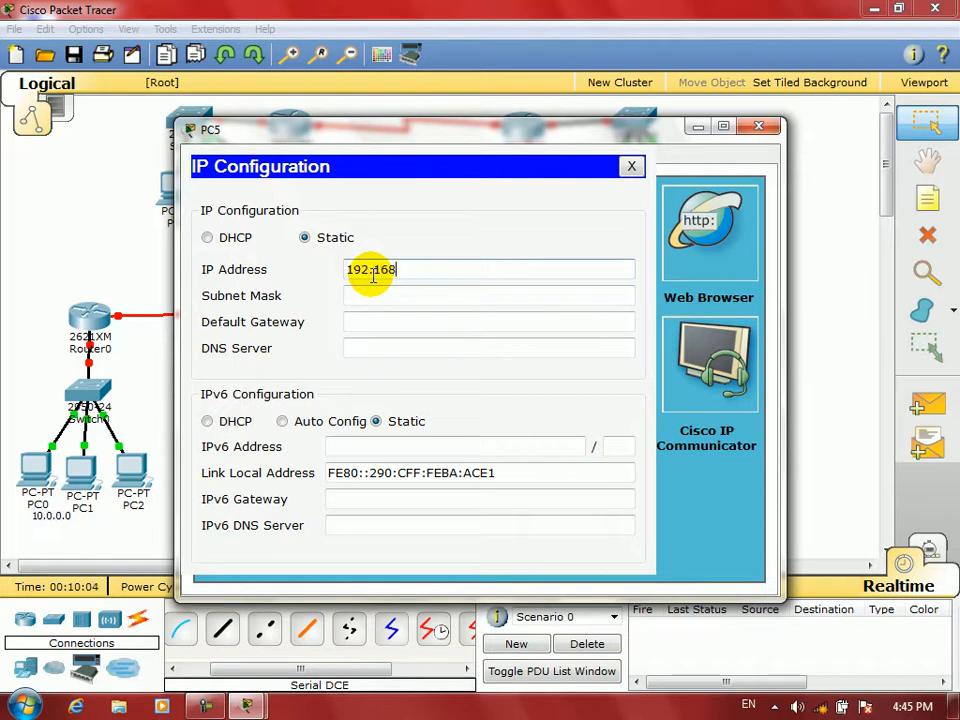
pyautogui.write('2')
pyautogui.click(405, 296)
pyautogui.click(378, 326)
pyautogui.write('192.168.1.1')
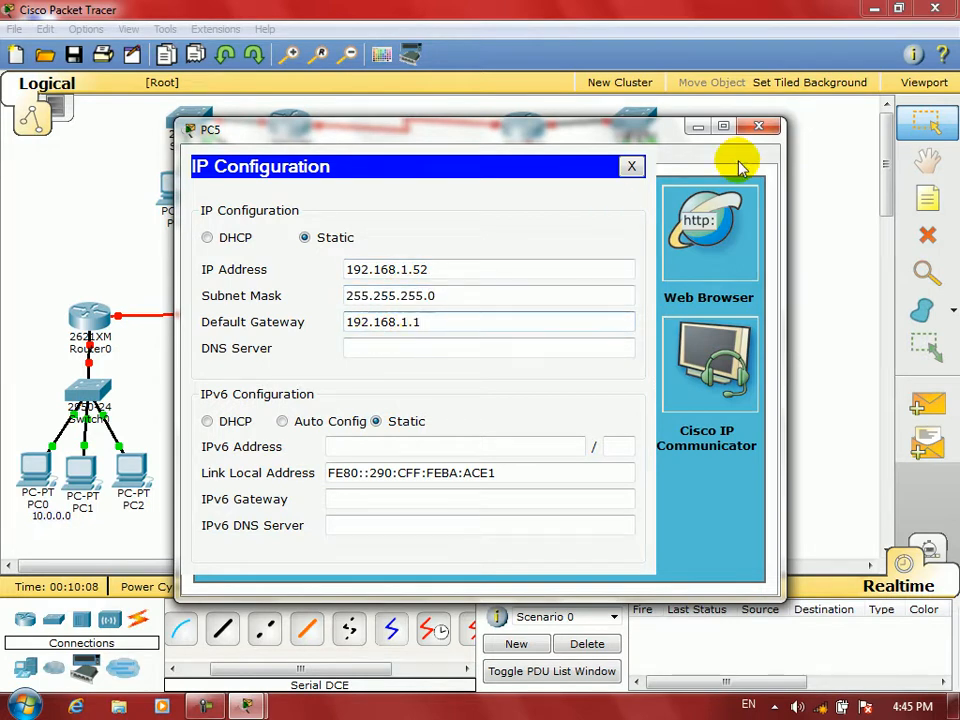
pyautogui.click(757, 127)
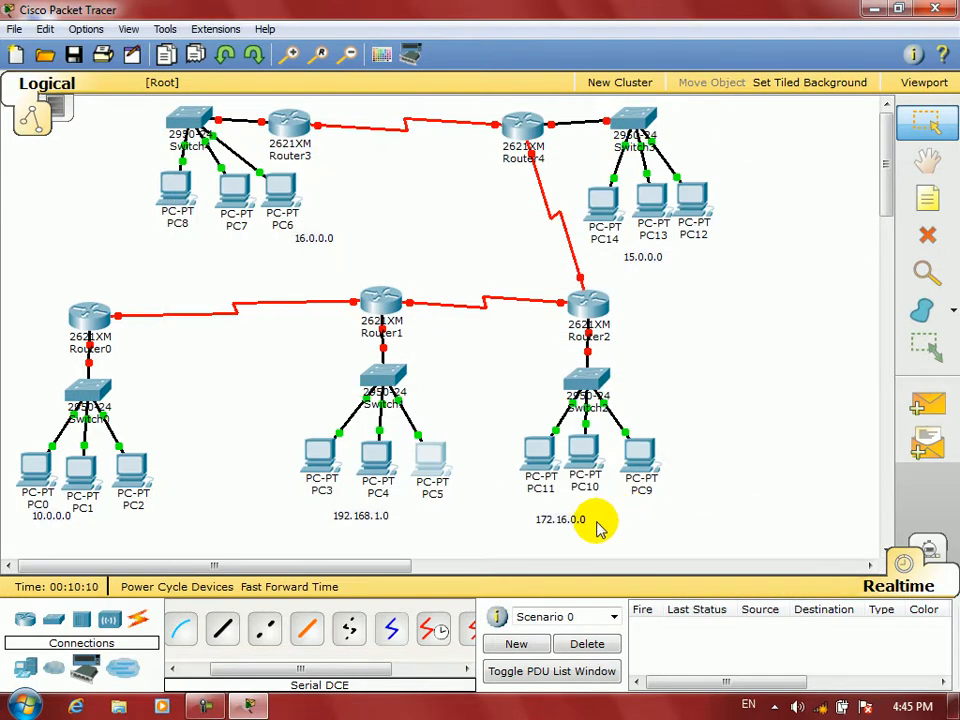
# - Give PC11 the static IP address 172.16.0.50, subnet mask 255.255.0.0 and default gateway 172.16.0.1, and copy the gateway address
pyautogui.click(536, 463)
pyautogui.click(332, 154)
pyautogui.click(252, 217)
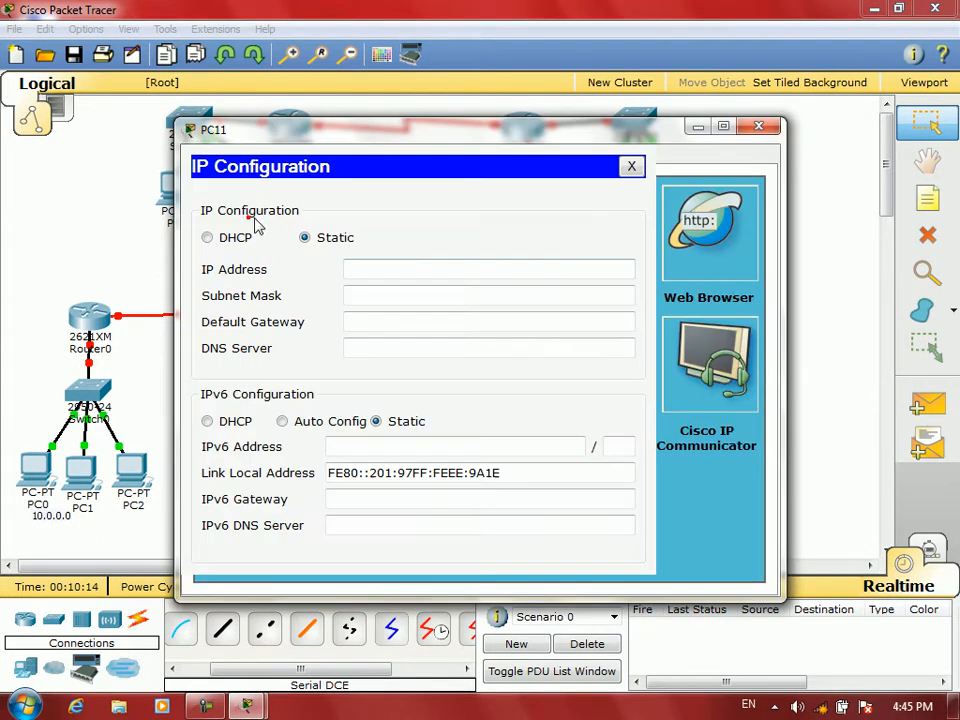
pyautogui.click(418, 269)
pyautogui.write('17')
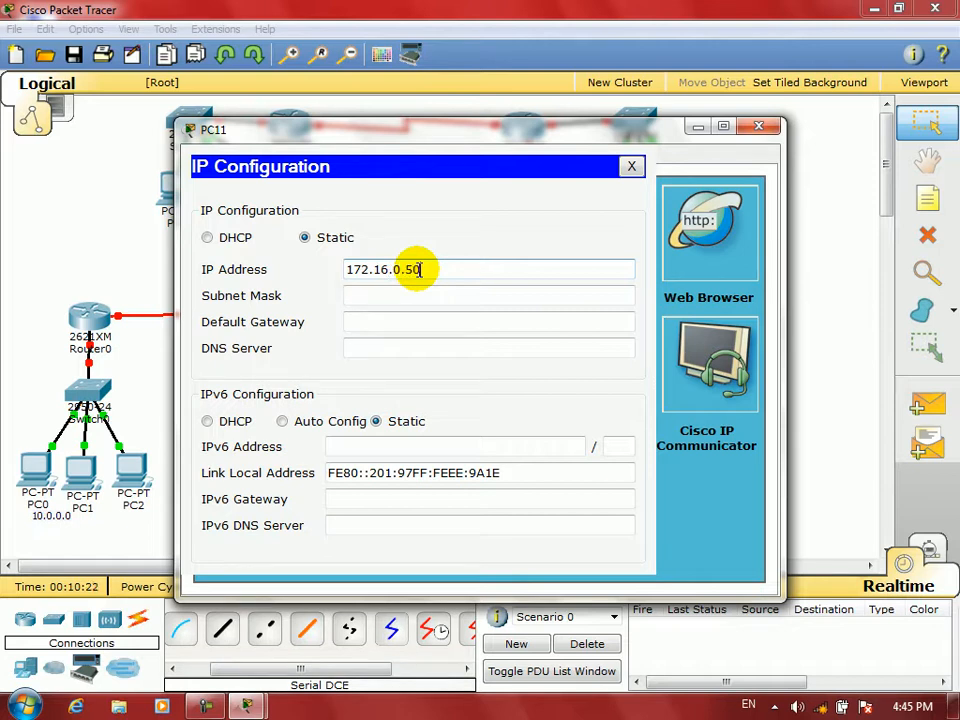
pyautogui.write('2.16.0.50')
pyautogui.click(420, 296)
pyautogui.click(410, 324)
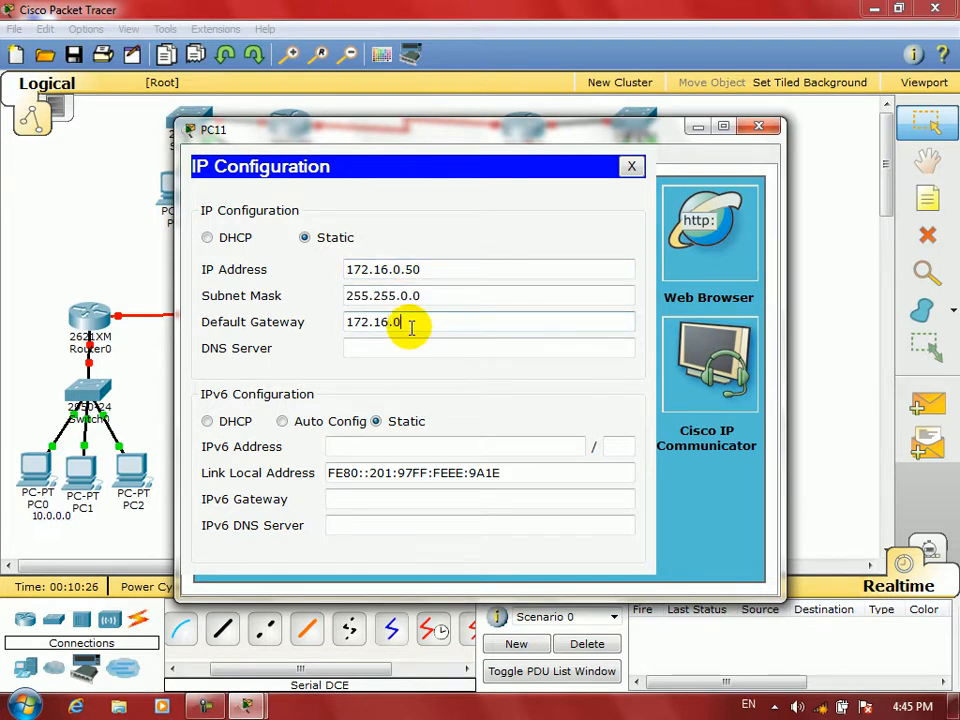
pyautogui.write('172.16.0.1')
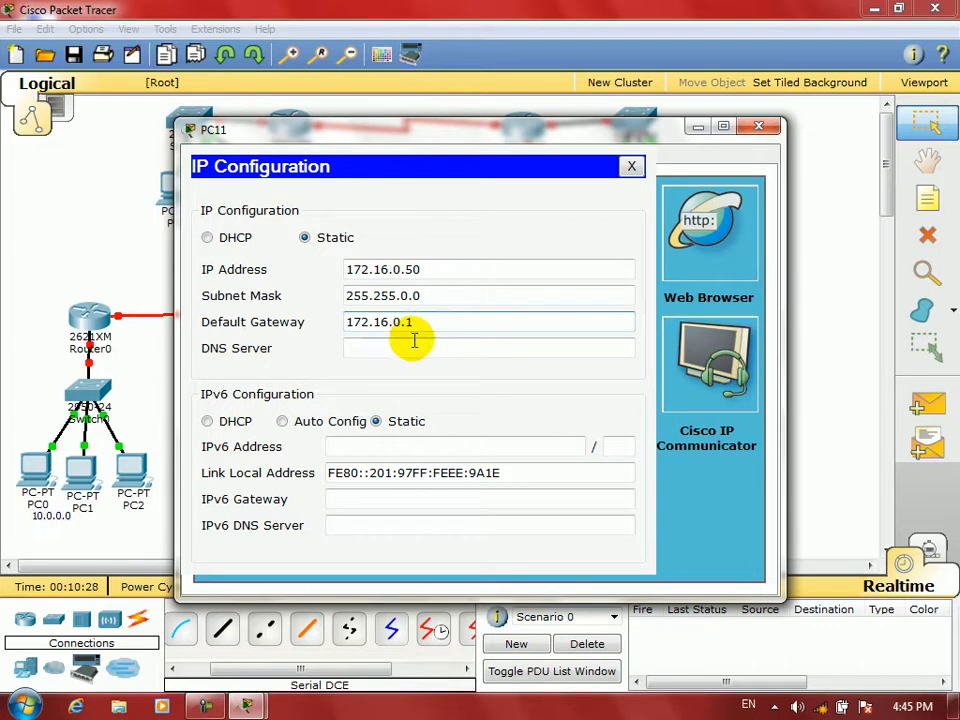
pyautogui.click(412, 344)
pyautogui.moveTo(416, 322); pyautogui.dragTo(285, 317)
pyautogui.hotkey('ctrl', 'c')
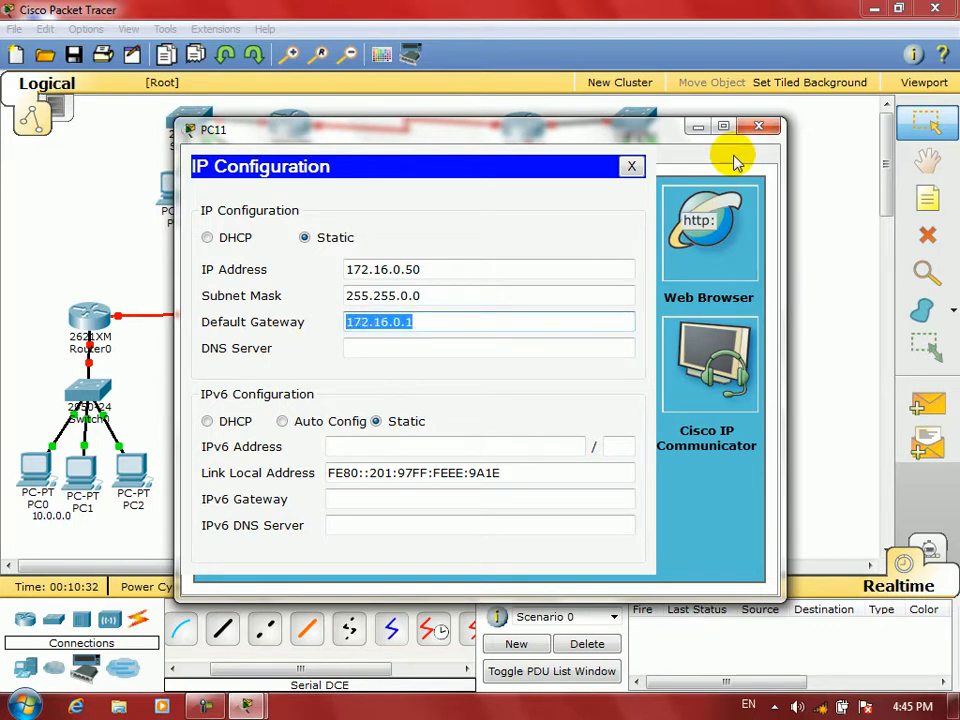
pyautogui.click(758, 127)
# - Give PC10 the static IP address 172.16.0.51 and default gateway 172.16.0.1, and fill in its subnet mask
pyautogui.click(536, 454)
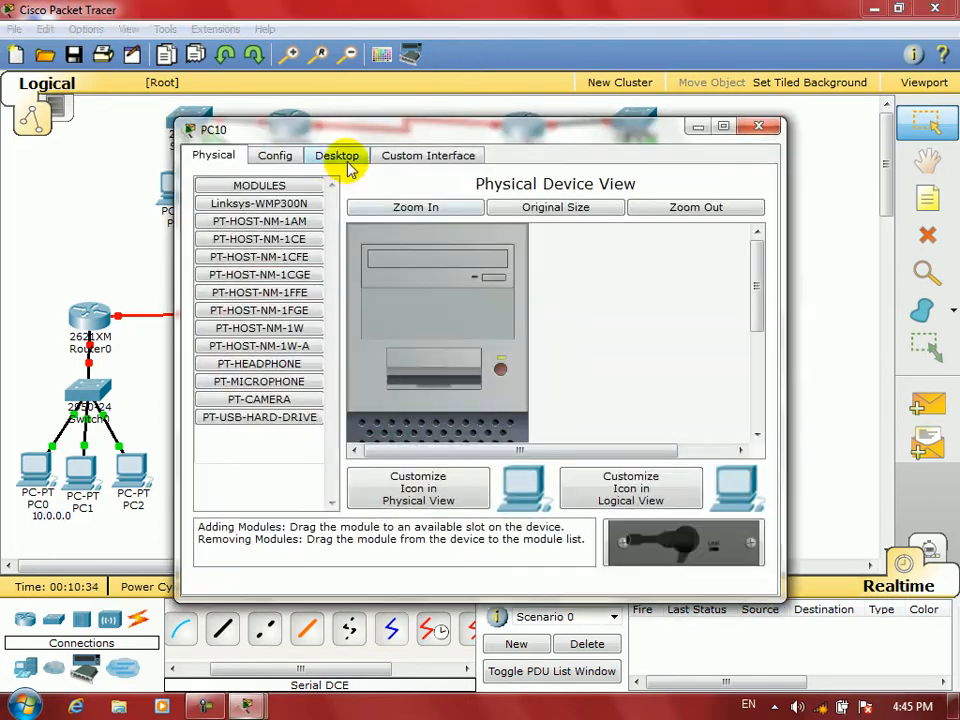
pyautogui.click(343, 157)
pyautogui.click(262, 215)
pyautogui.click(352, 266)
pyautogui.hotkey('ctrl', 'v')
pyautogui.press('BackSpace')
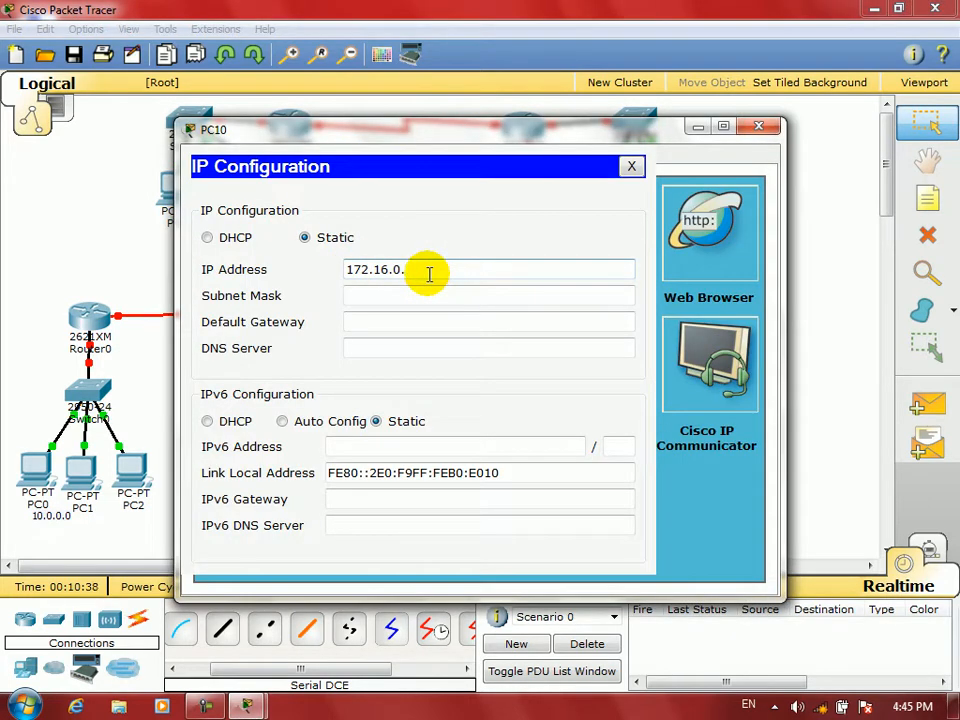
pyautogui.write('51')
pyautogui.click(430, 295)
pyautogui.click(422, 322)
pyautogui.hotkey('ctrl', 'v')
pyautogui.click(758, 127)
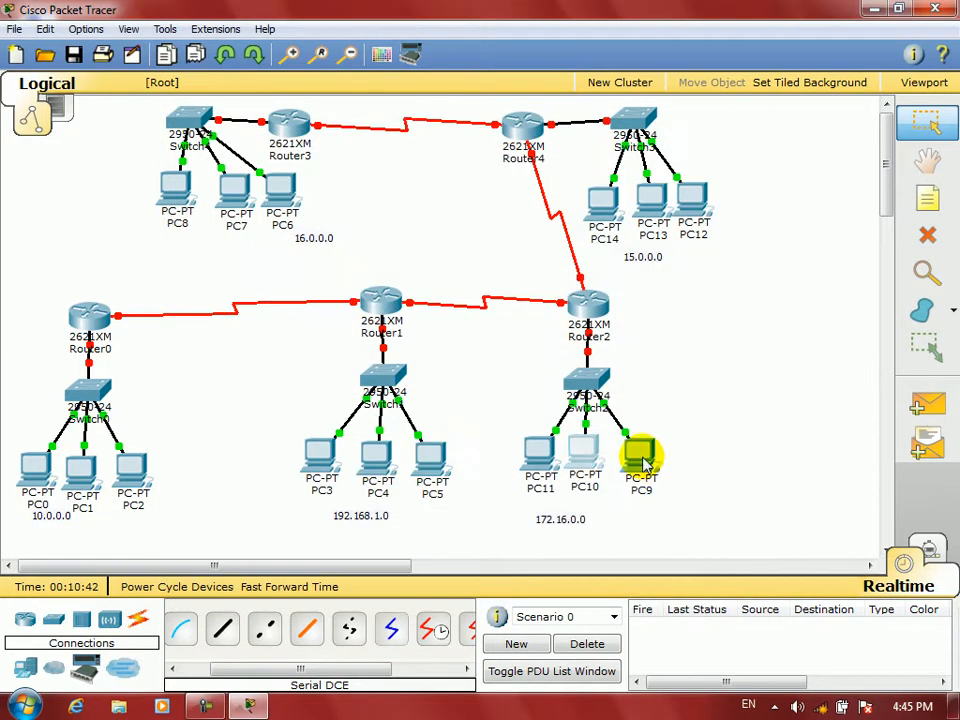
# - Give PC9 a static IP address in the 172.16.0.0 network, subnet mask 255.255.0.0 and default gateway 172.16.0.1
pyautogui.click(645, 452)
pyautogui.click(337, 155)
pyautogui.click(258, 222)
pyautogui.click(390, 265)
pyautogui.hotkey('ctrl', 'v')
pyautogui.press('BackSpace')
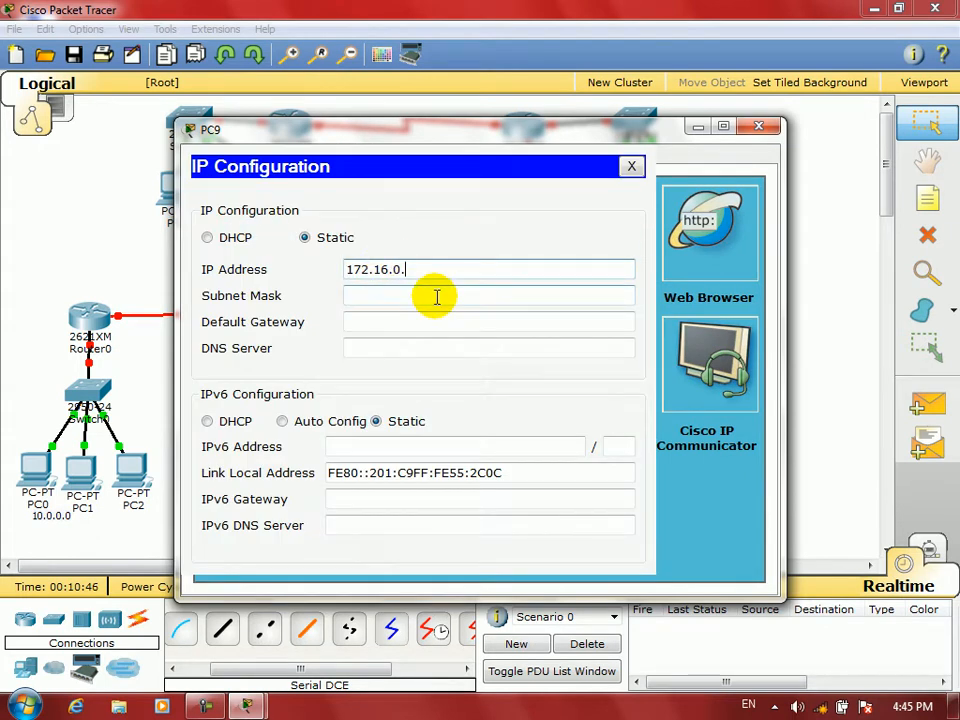
pyautogui.click(436, 296)
pyautogui.write('255.255.0.0')
pyautogui.click(447, 330)
pyautogui.hotkey('ctrl', 'v')
pyautogui.click(760, 126)
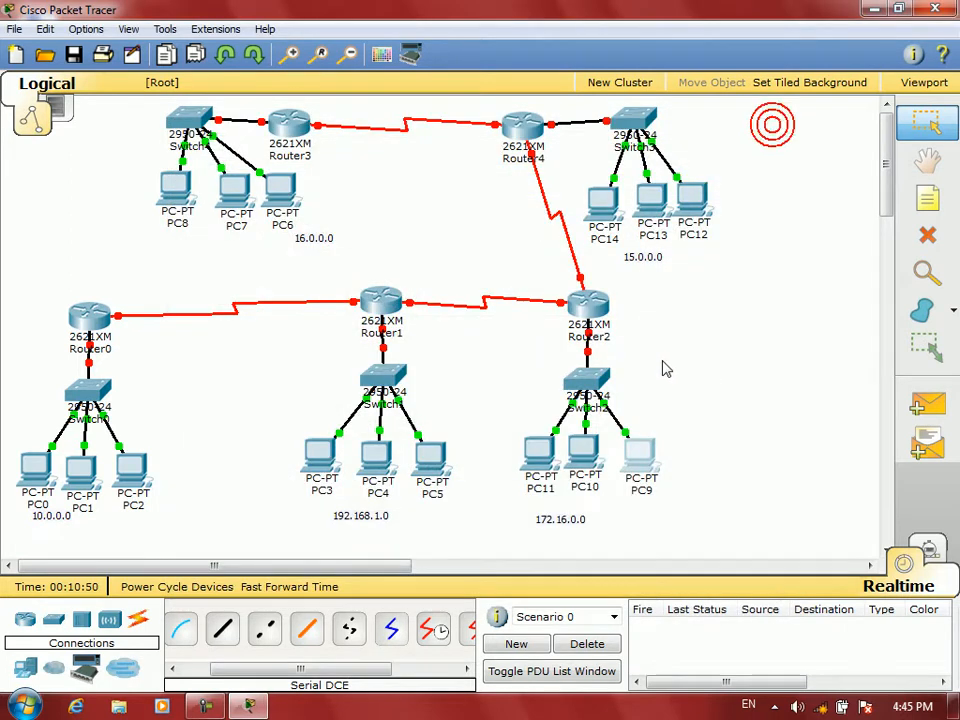
# - Give PC14 the static IP address 15.0.0.50, subnet mask 255.0.0.0 and default gateway 15.0.0.1
pyautogui.click(604, 202)
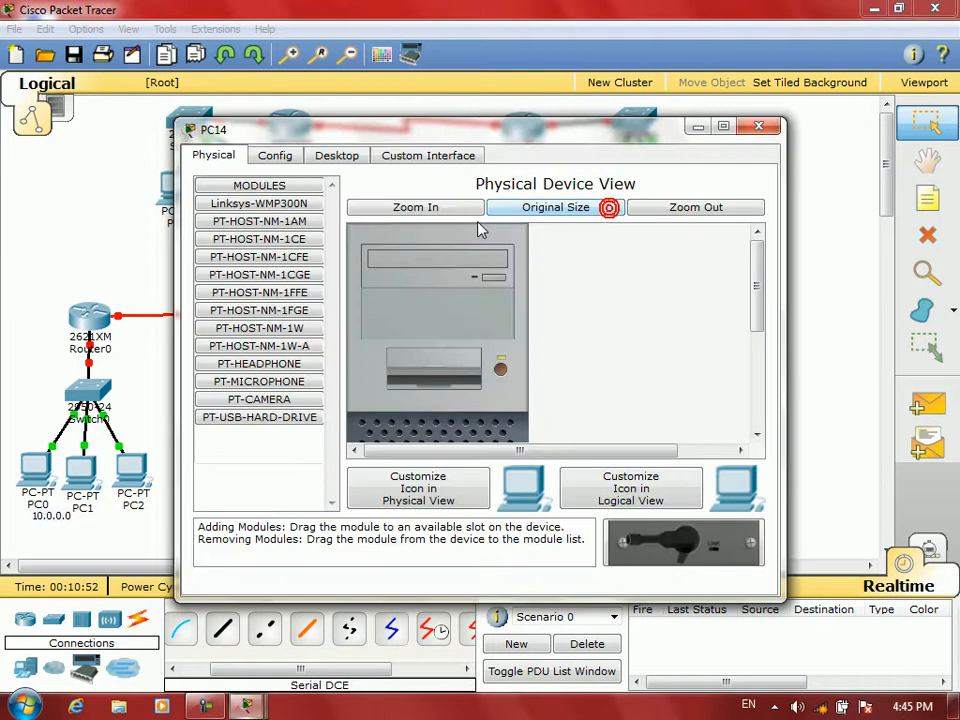
pyautogui.click(340, 157)
pyautogui.click(240, 214)
pyautogui.click(375, 269)
pyautogui.write('15.0.0.')
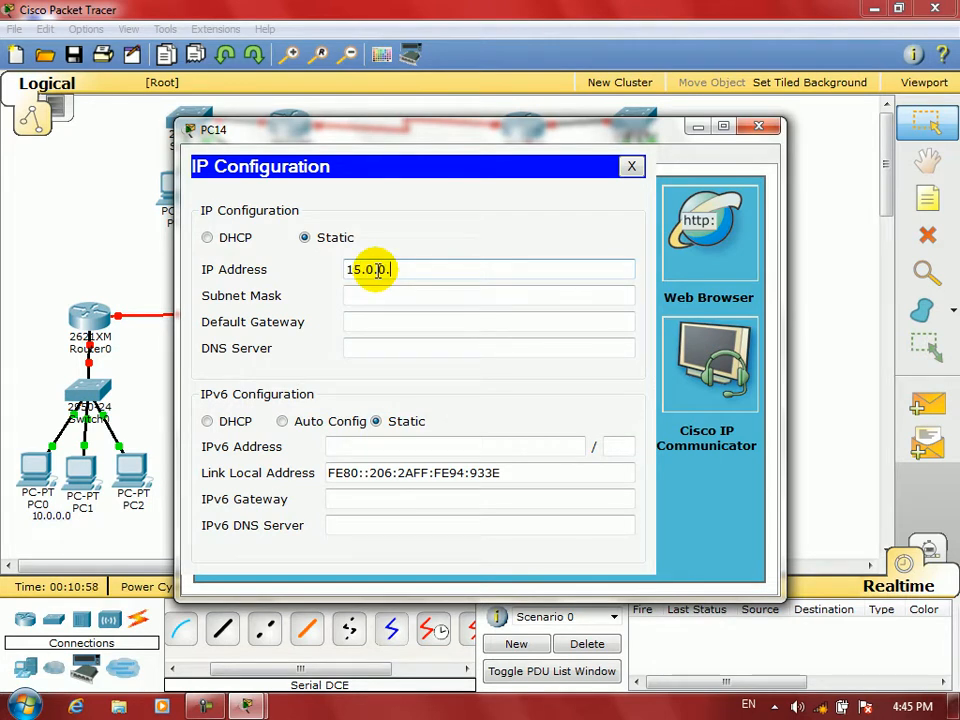
pyautogui.write('50')
pyautogui.click(402, 295)
pyautogui.click(390, 323)
pyautogui.write('15.0.')
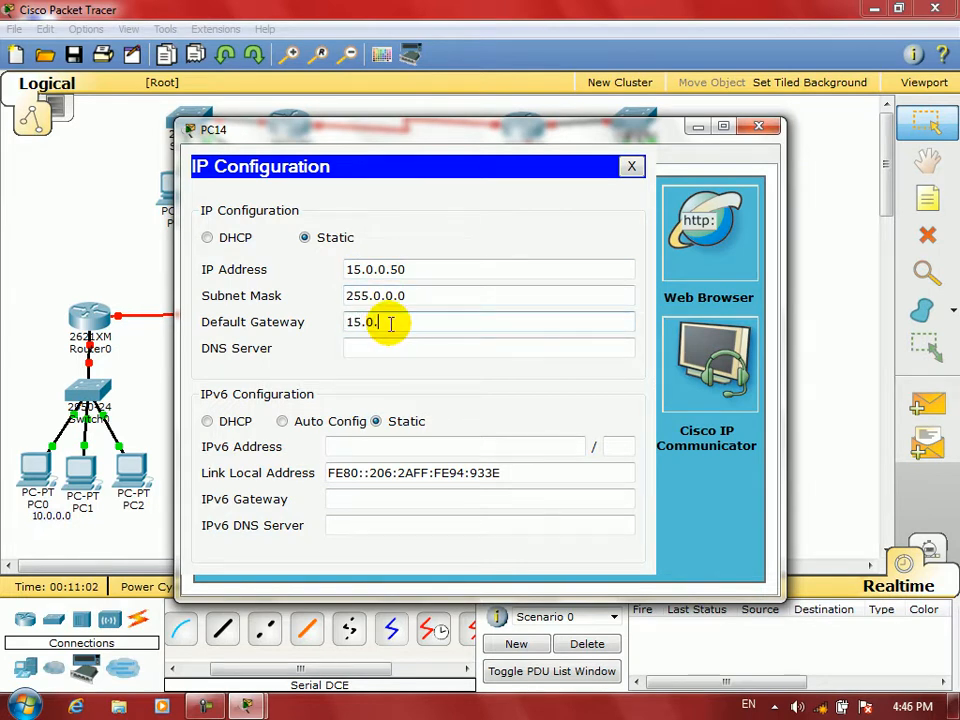
pyautogui.write('0.5')
pyautogui.tripleClick(442, 326)
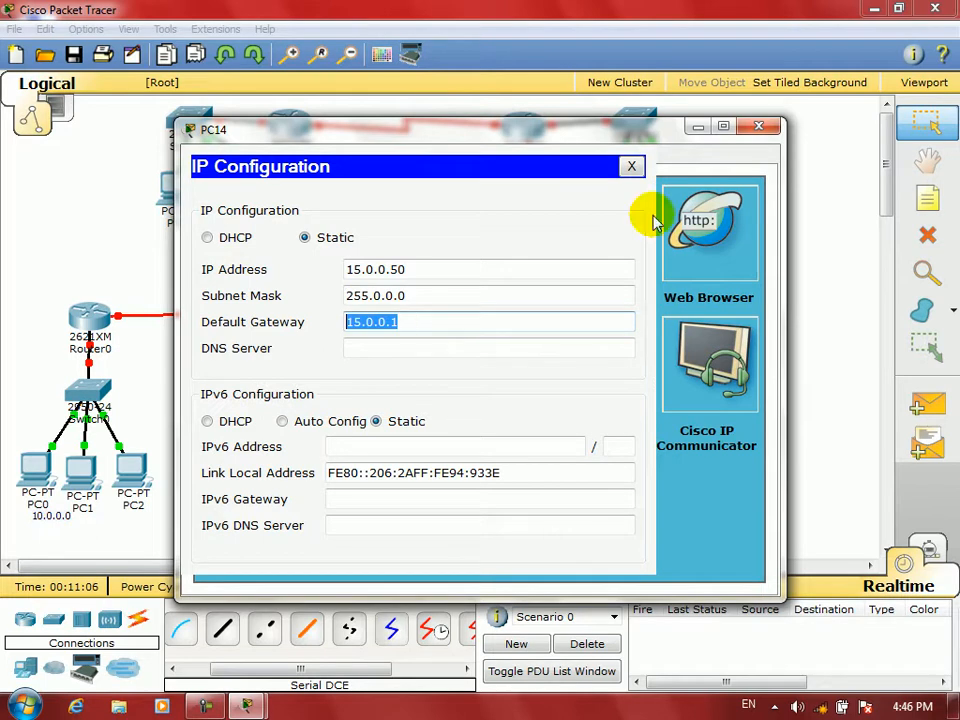
pyautogui.click(759, 126)
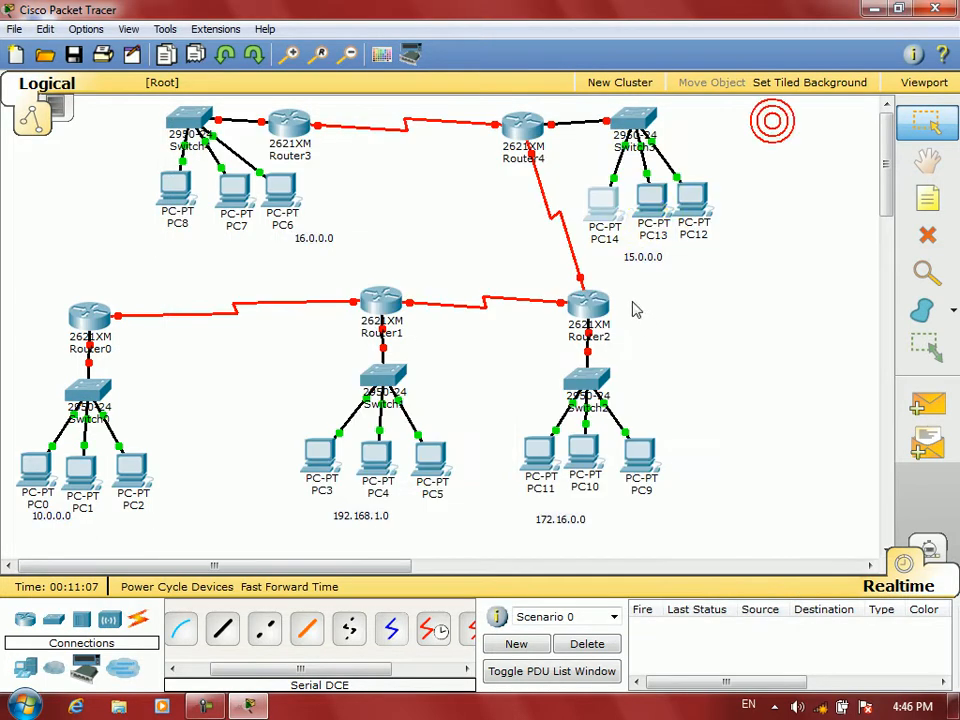
# - Give PC13 the static IP address 15.0.0.51, subnet mask 255.0.0.0 and default gateway 15.0.0.1
pyautogui.click(651, 220)
pyautogui.click(335, 155)
pyautogui.click(247, 224)
pyautogui.click(352, 270)
pyautogui.write('15.0.0.1')
pyautogui.click(371, 296)
pyautogui.click(386, 323)
pyautogui.write('15.0.0.1')
pyautogui.click(435, 270)
pyautogui.press('BackSpace')
pyautogui.write('51')
pyautogui.click(448, 298)
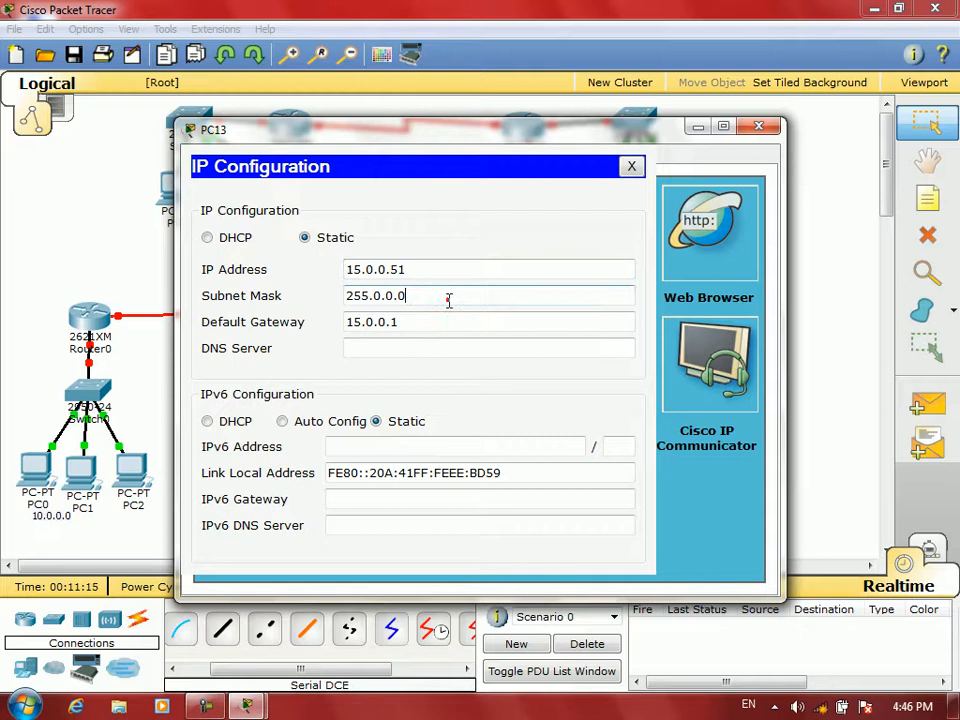
pyautogui.click(758, 126)
# - Give PC12 the static IP address 15.0.0.52, subnet mask 255.0.0.0 and default gateway 15.0.0.1
pyautogui.click(682, 236)
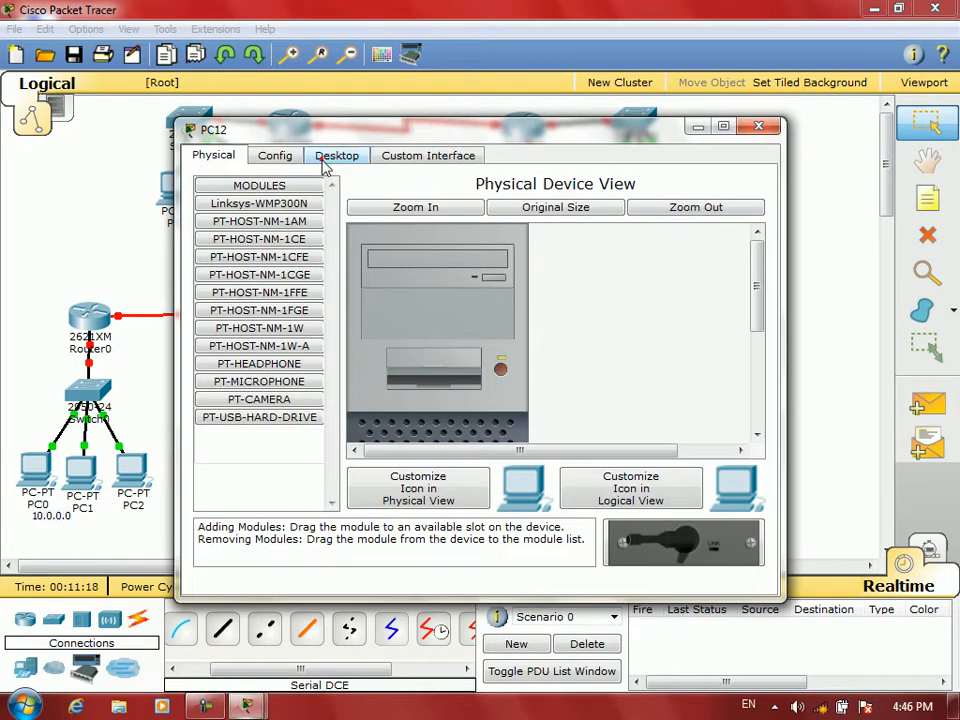
pyautogui.click(324, 158)
pyautogui.click(262, 213)
pyautogui.click(424, 265)
pyautogui.write('15.0.0.1')
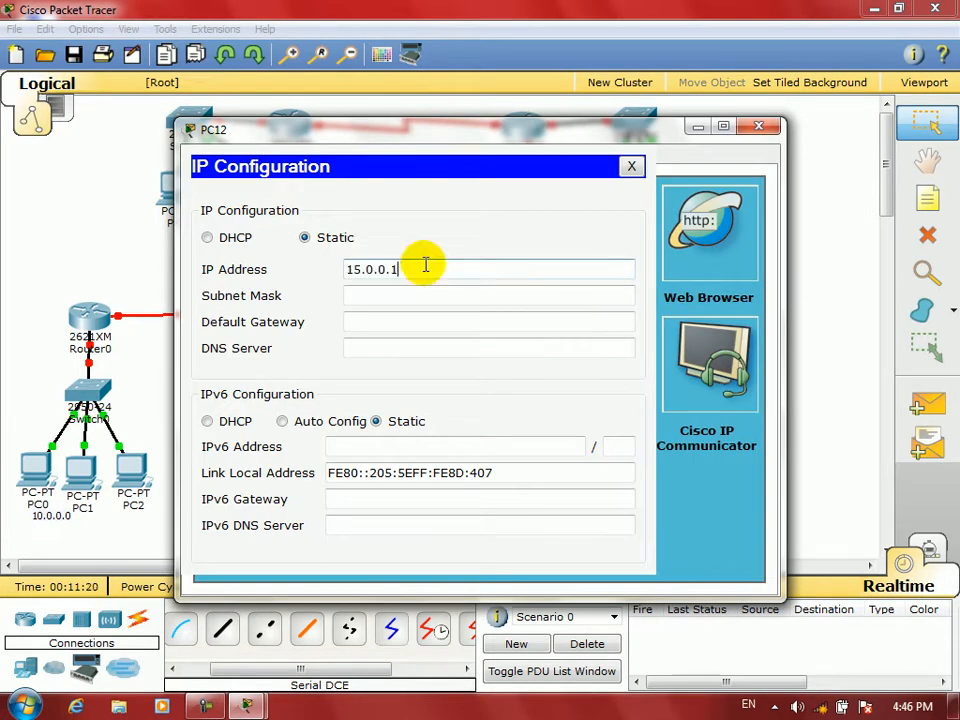
pyautogui.click(437, 296)
pyautogui.click(420, 323)
pyautogui.write('15.0.0.1')
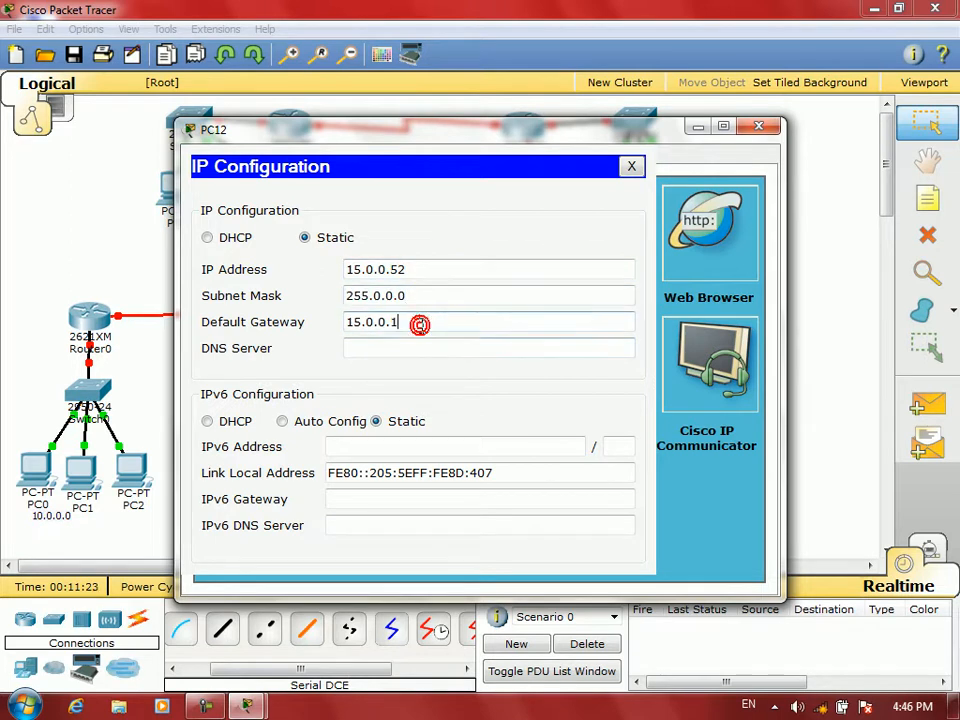
pyautogui.click(760, 125)
# - Give PC8 the static IP address 16.0.0.50, subnet mask 255.0.0.0 and default gateway 16.0.0.1, and copy the gateway address
pyautogui.click(180, 205)
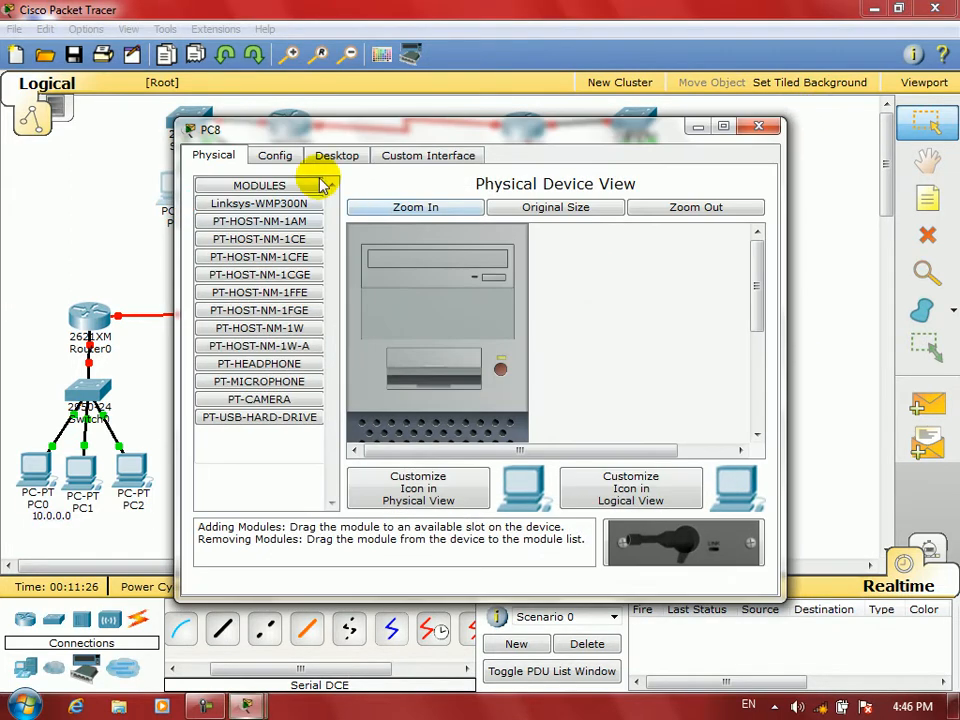
pyautogui.click(320, 156)
pyautogui.click(257, 220)
pyautogui.click(348, 271)
pyautogui.write('16.0.0.')
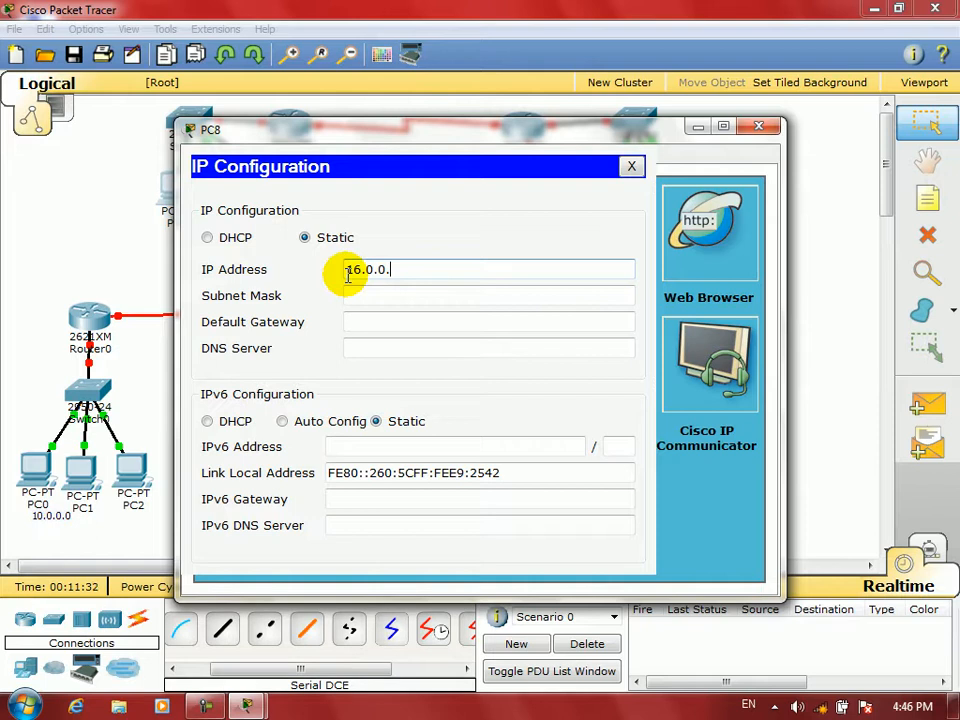
pyautogui.click(364, 294)
pyautogui.click(377, 323)
pyautogui.write('15')
pyautogui.write('6.0.0.1')
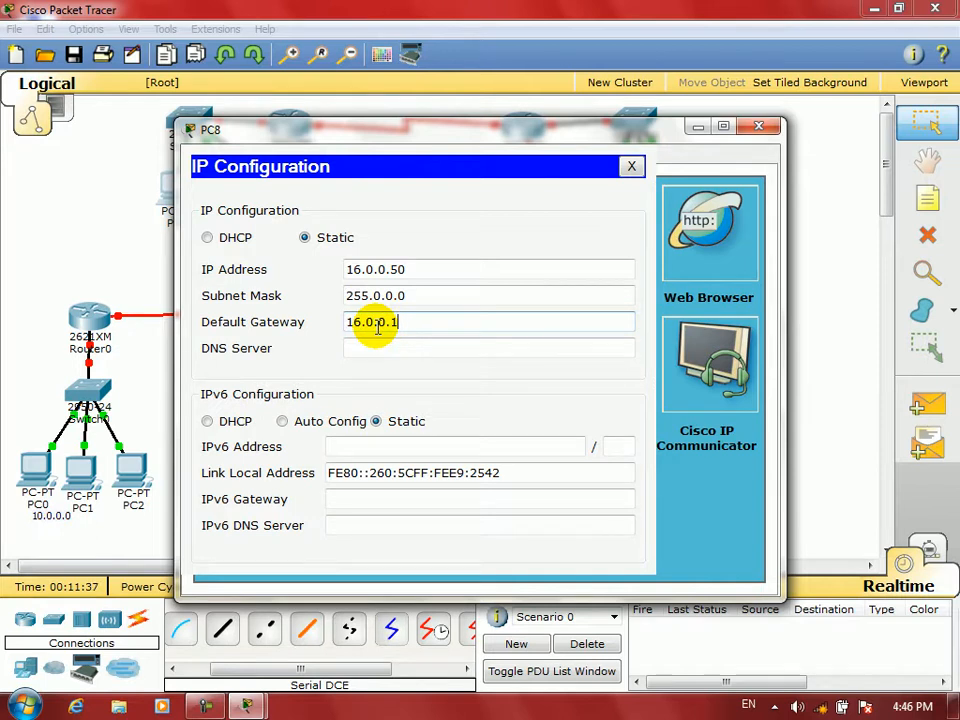
pyautogui.click(418, 347)
pyautogui.moveTo(414, 328); pyautogui.dragTo(334, 330)
pyautogui.hotkey('ctrl', 'c')
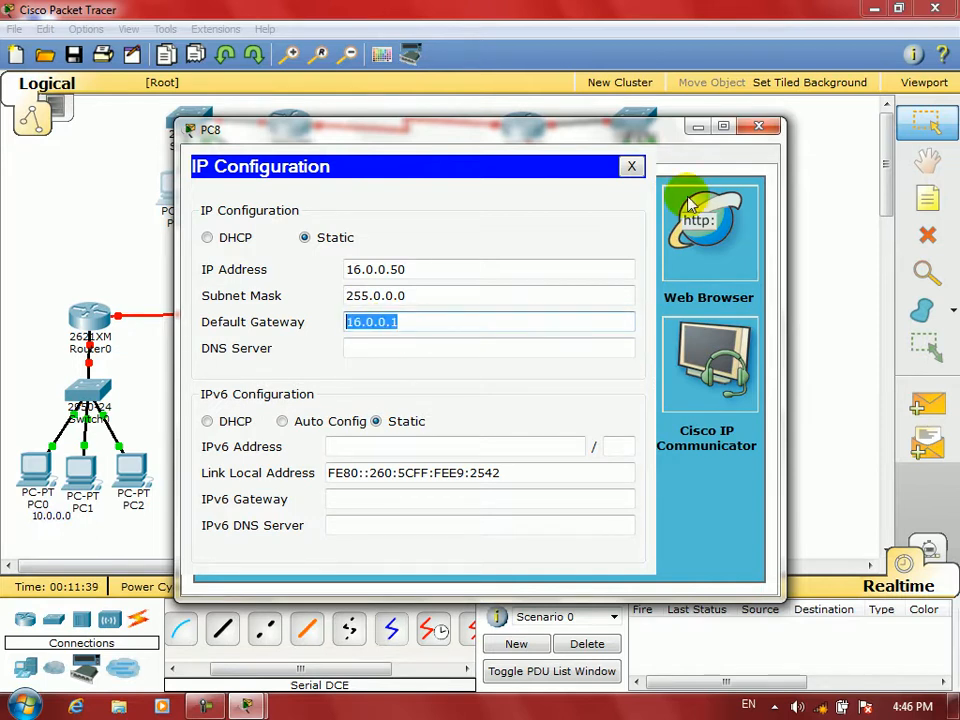
pyautogui.click(758, 126)
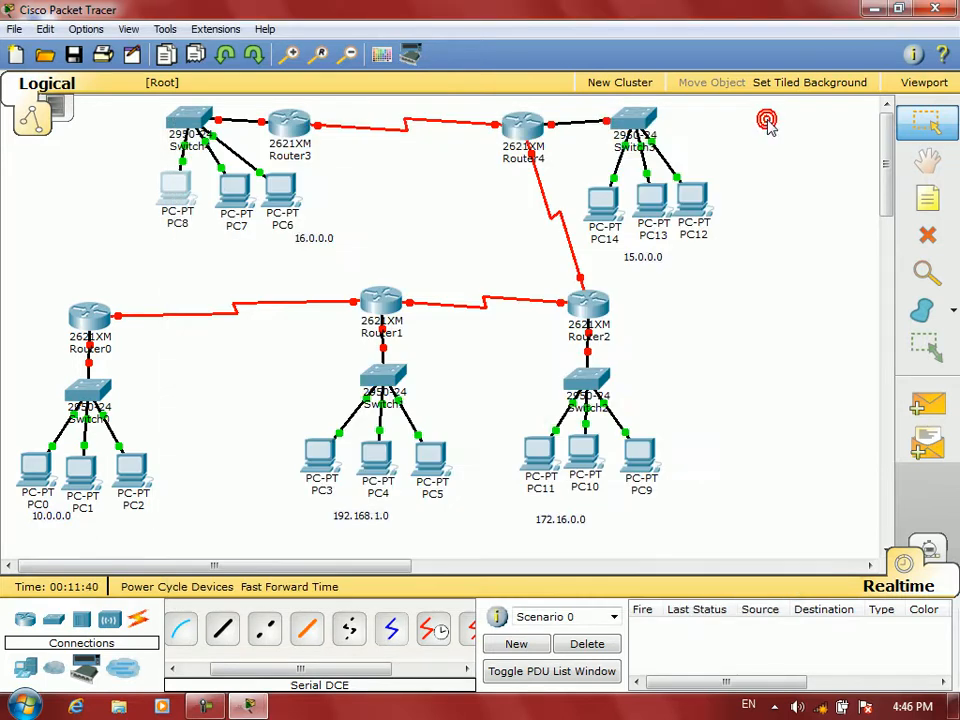
# - Give PC7 the static IP address 16.0.0.51, subnet mask 255.0.0.0 and default gateway 16.0.0.1
pyautogui.click(233, 210)
pyautogui.click(336, 156)
pyautogui.click(255, 243)
pyautogui.click(377, 268)
pyautogui.hotkey('ctrl', 'v')
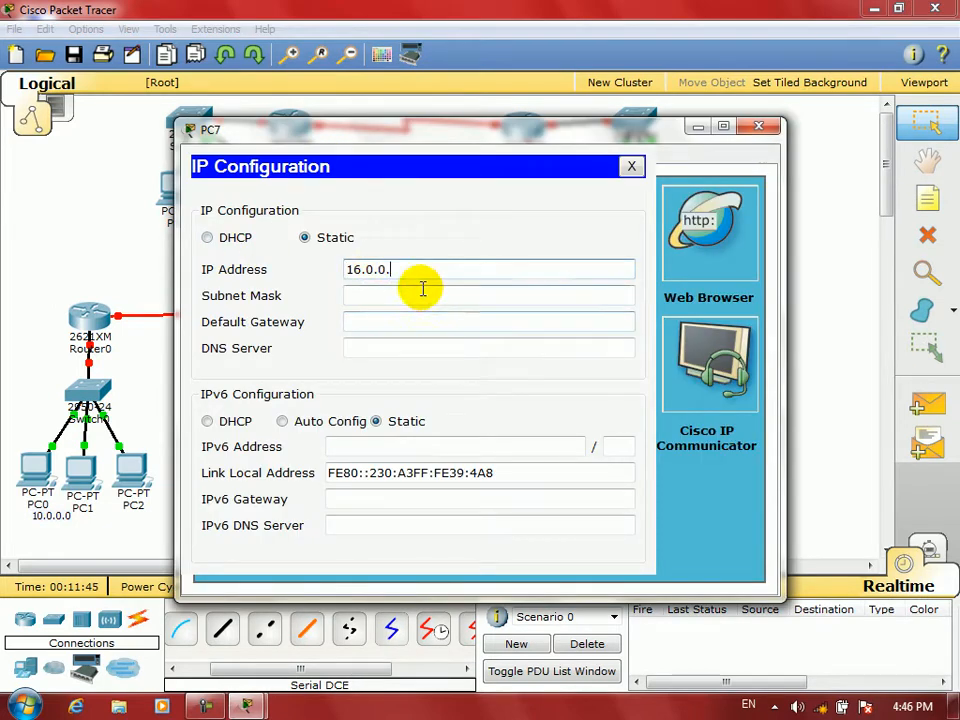
pyautogui.click(421, 292)
pyautogui.click(422, 319)
pyautogui.hotkey('ctrl', 'v')
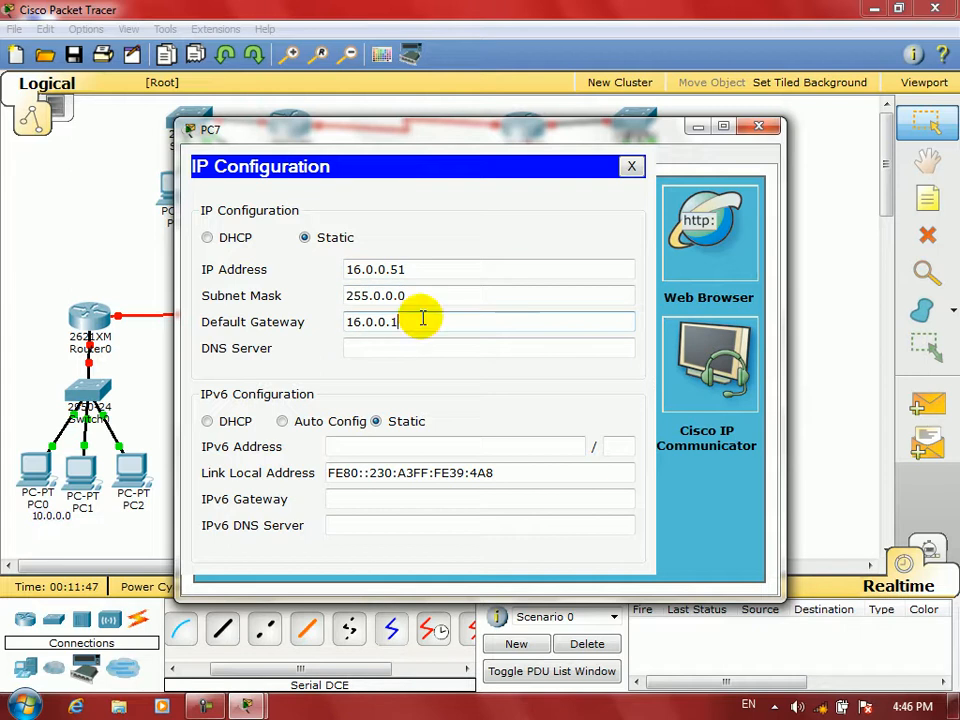
pyautogui.click(758, 126)
# - Give PC6 the static IP address 16.0.0.52, subnet mask 255.0.0.0 and default gateway 16.0.0.1
pyautogui.click(287, 198)
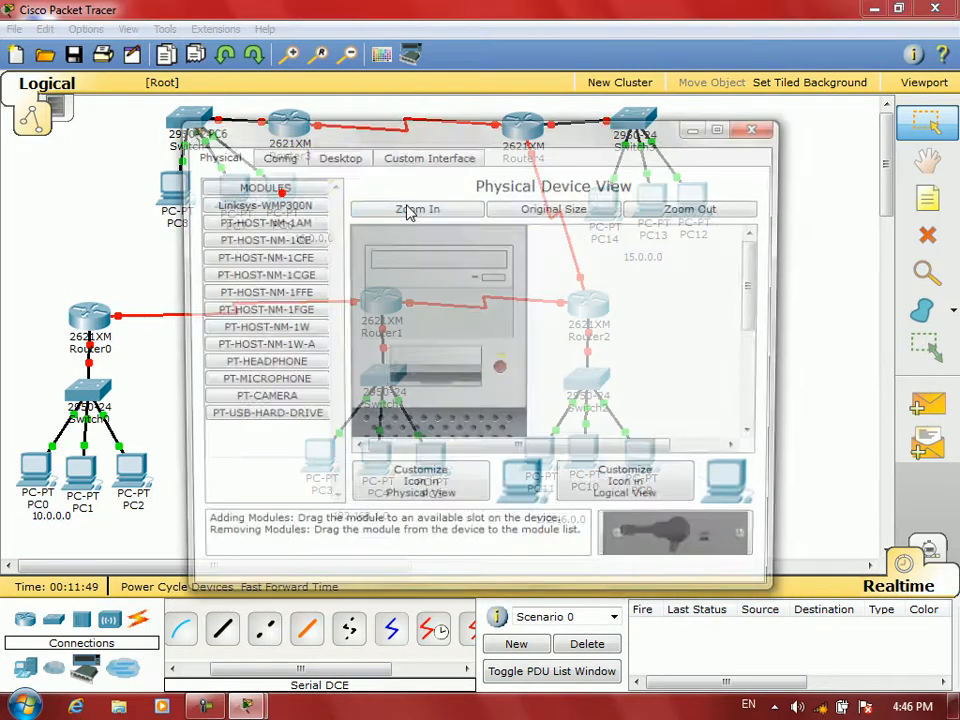
pyautogui.click(335, 160)
pyautogui.click(270, 218)
pyautogui.click(423, 266)
pyautogui.hotkey('ctrl', 'v')
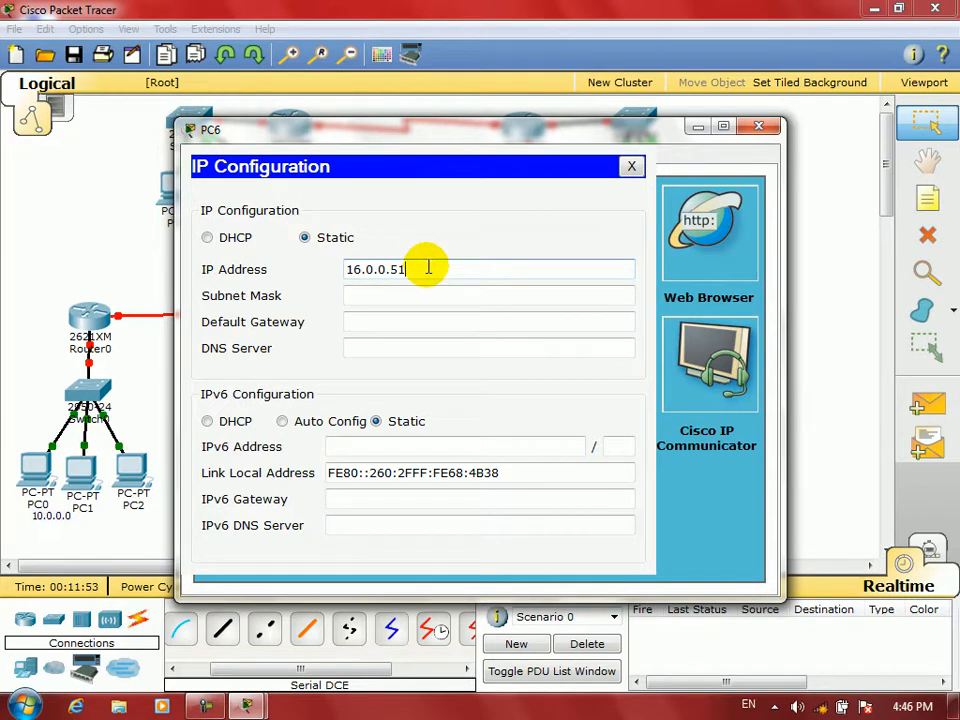
pyautogui.click(424, 294)
pyautogui.click(364, 270)
pyautogui.hotkey('ctrl', 'v')
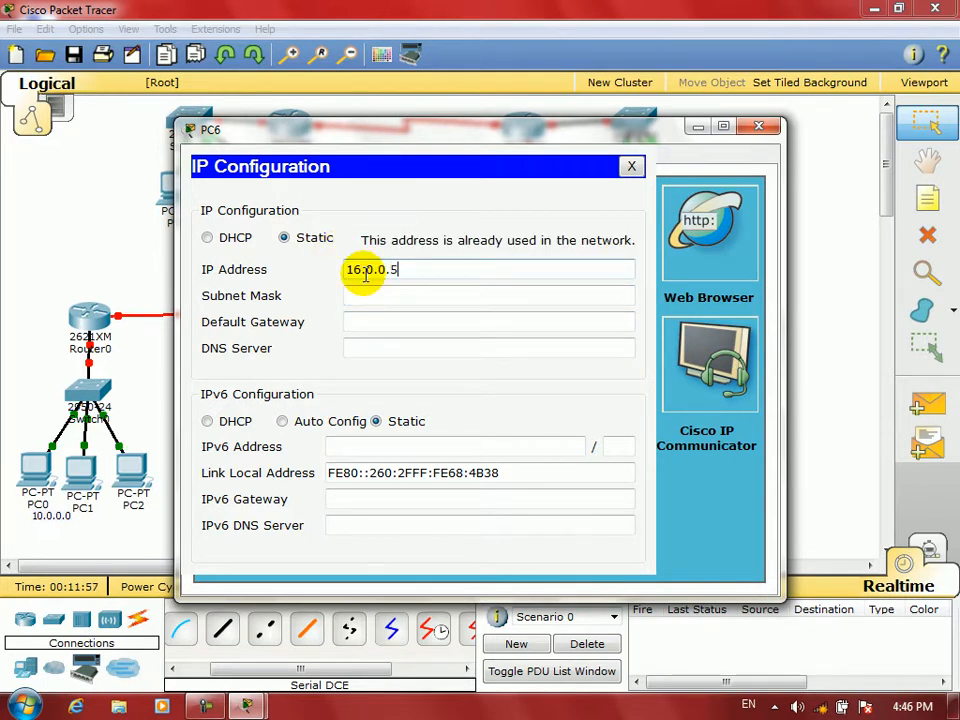
pyautogui.write('2')
pyautogui.click(392, 296)
pyautogui.click(403, 321)
pyautogui.hotkey('ctrl', 'v')
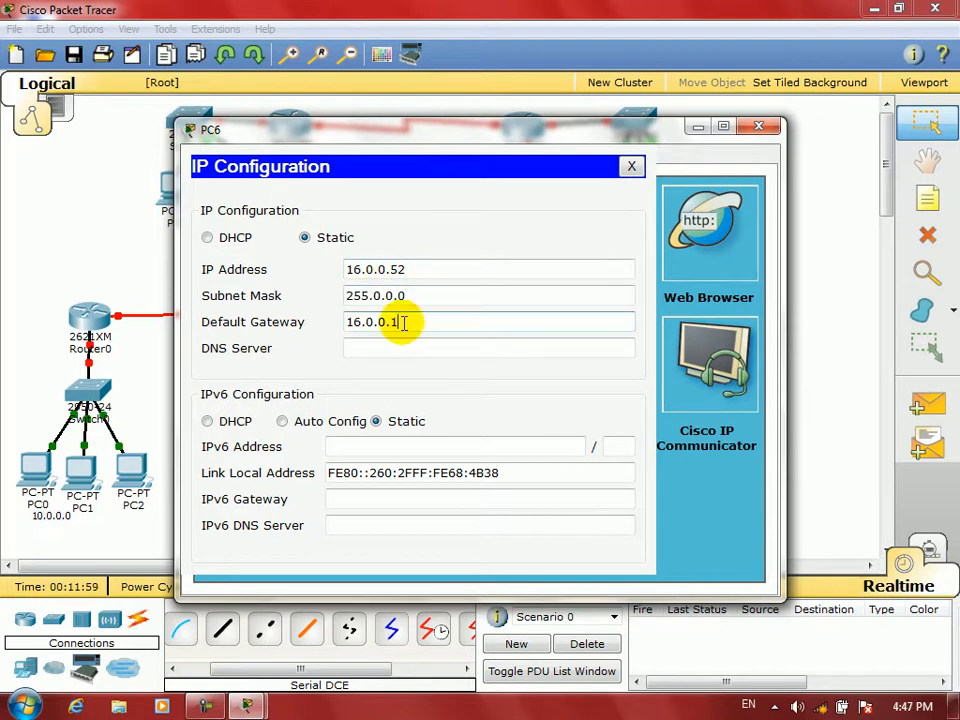
pyautogui.click(757, 127)
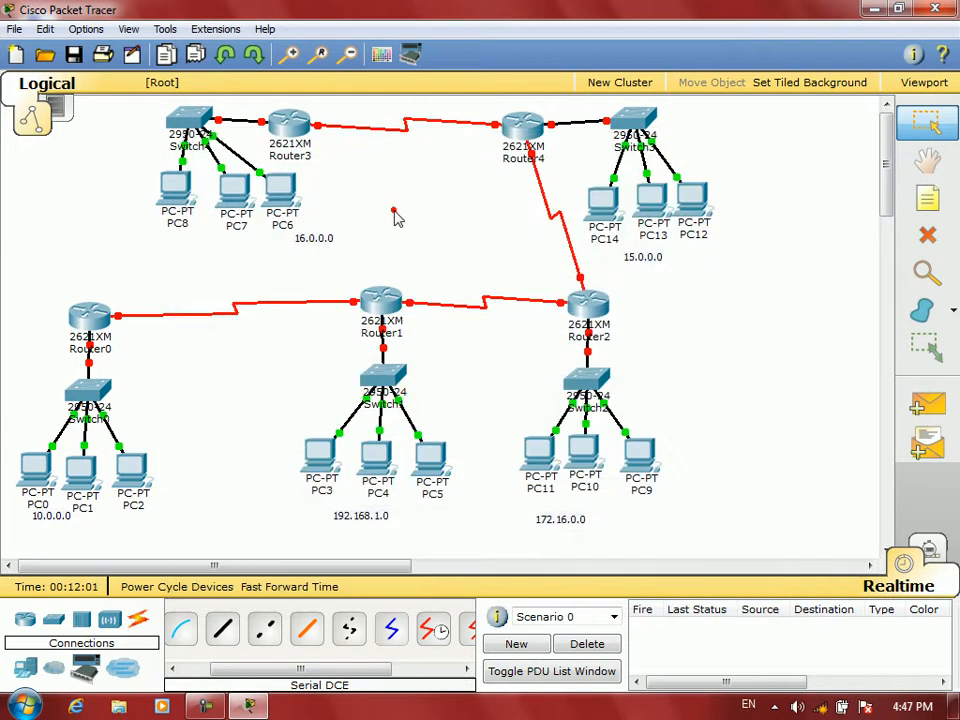
pyautogui.click(395, 217)
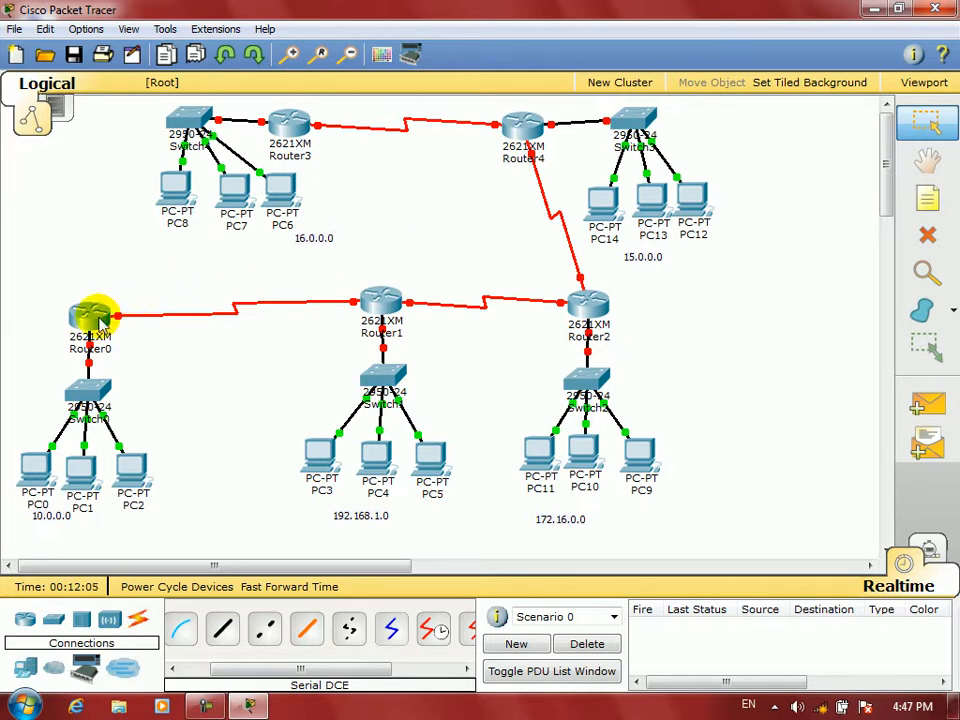
# - Nudge Router0 slightly upward and bring its command line into global configuration mode, declining the initial configuration dialog
pyautogui.moveTo(90, 322); pyautogui.dragTo(90, 312)
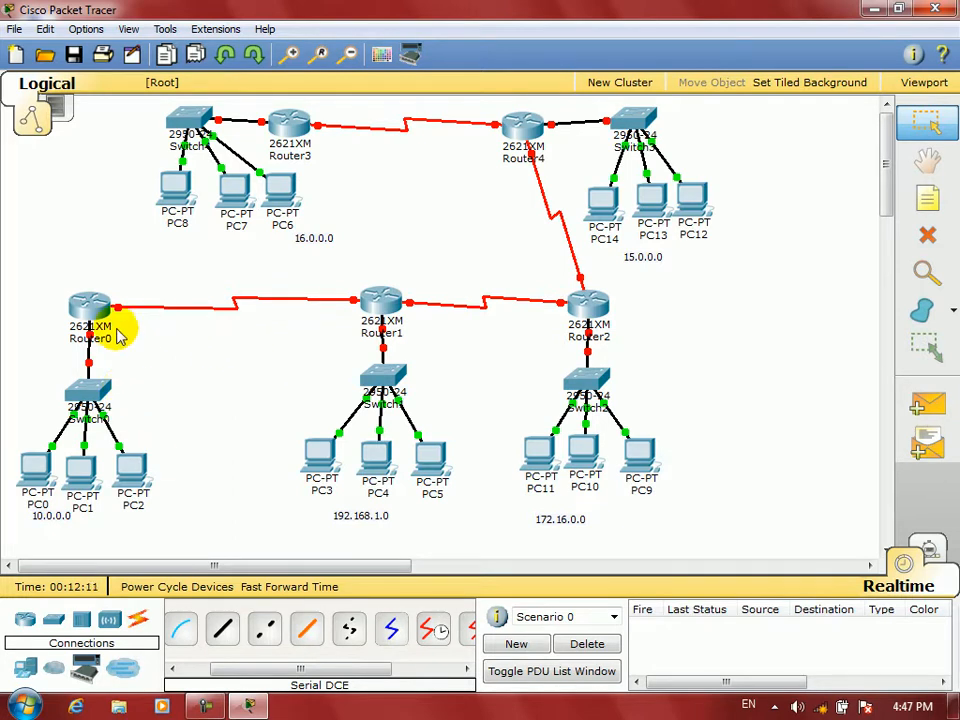
pyautogui.click(88, 310)
pyautogui.click(322, 154)
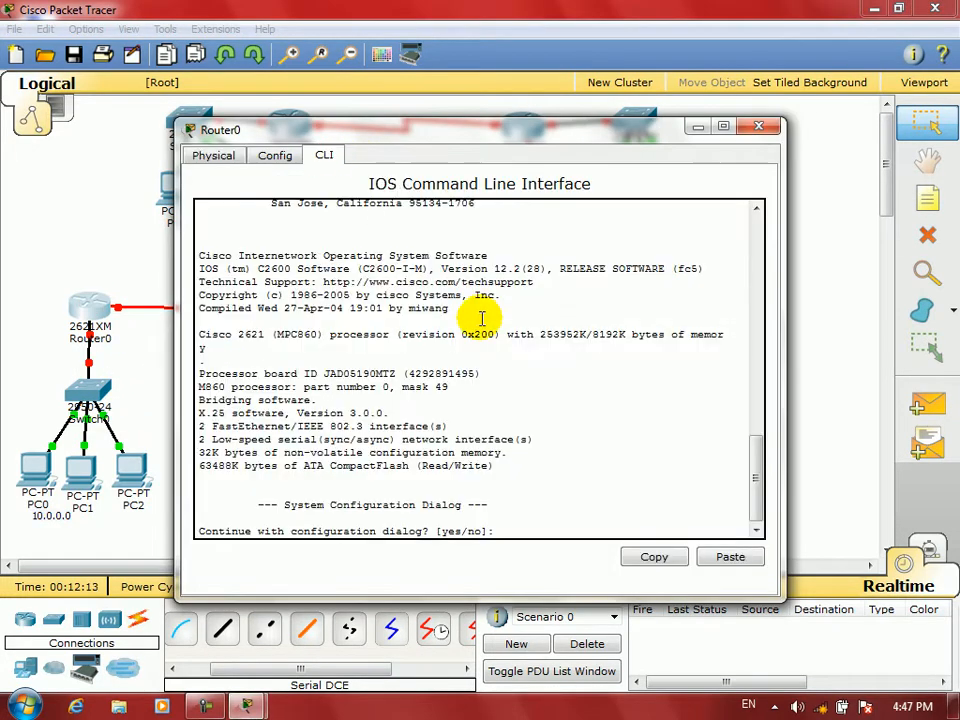
pyautogui.write('no')
pyautogui.press('Return')
pyautogui.press('Return')
pyautogui.write('er>e')
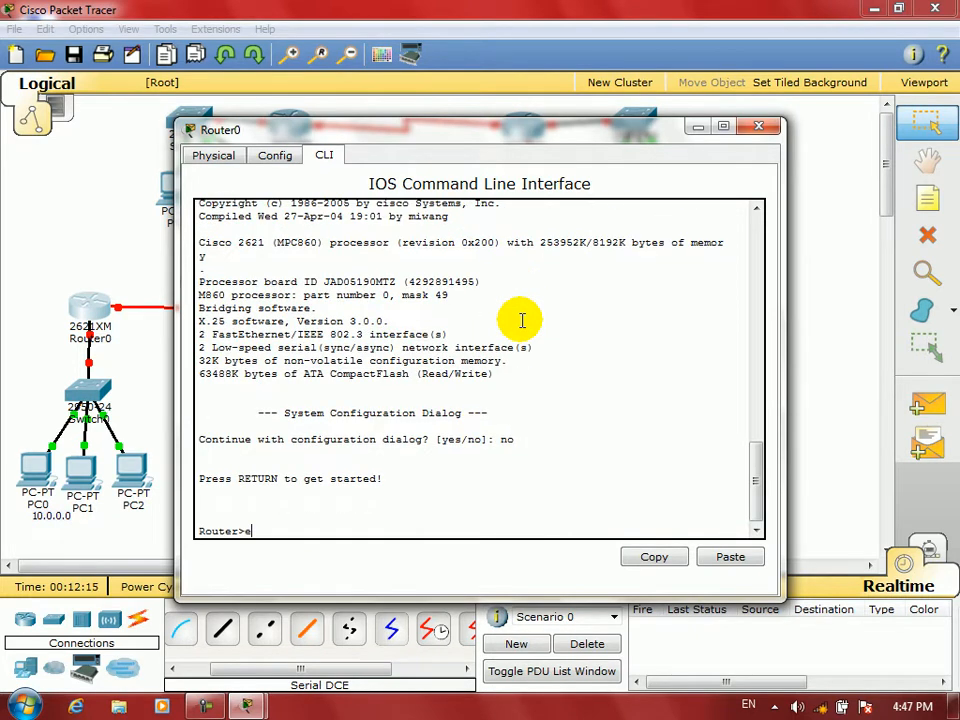
pyautogui.write('n')
pyautogui.press('Return')
pyautogui.write('conf t')
pyautogui.press('Return')
# - Assign 10.0.0.1 with mask 255.0.0.0 to Router0's fa0/0 interface and enable the interface
pyautogui.write('in ')
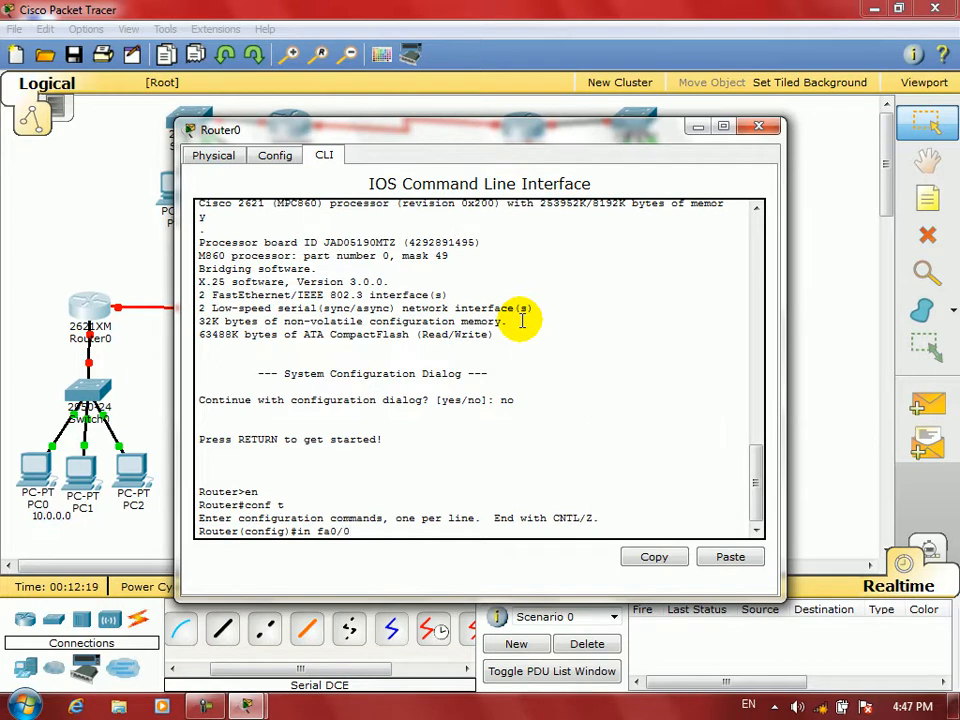
pyautogui.write('fa0/0')
pyautogui.press('Return')
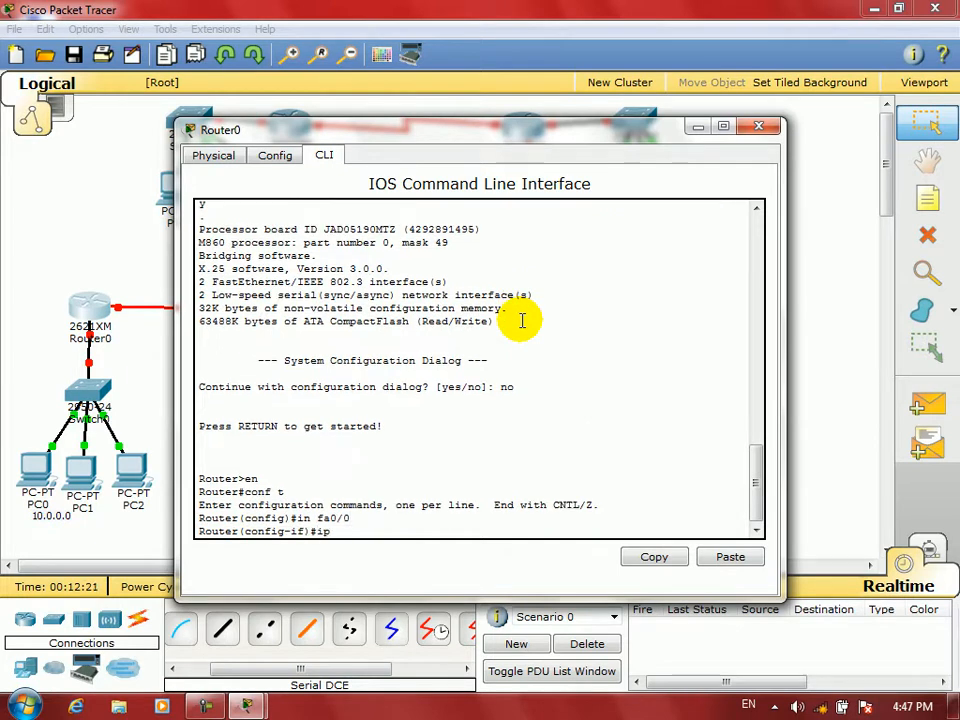
pyautogui.write('ip add')
pyautogui.press('Tab')
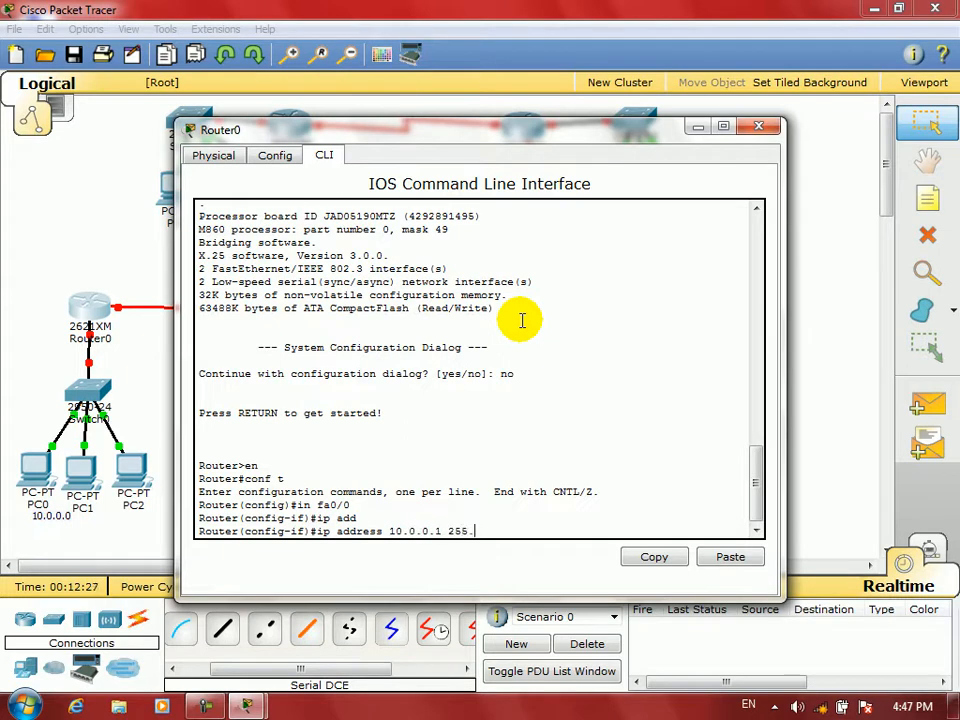
pyautogui.write('10.0.0.1 255.0.0.0')
pyautogui.press('Return')
pyautogui.write('no sh')
pyautogui.press('Return')
pyautogui.press('Return')
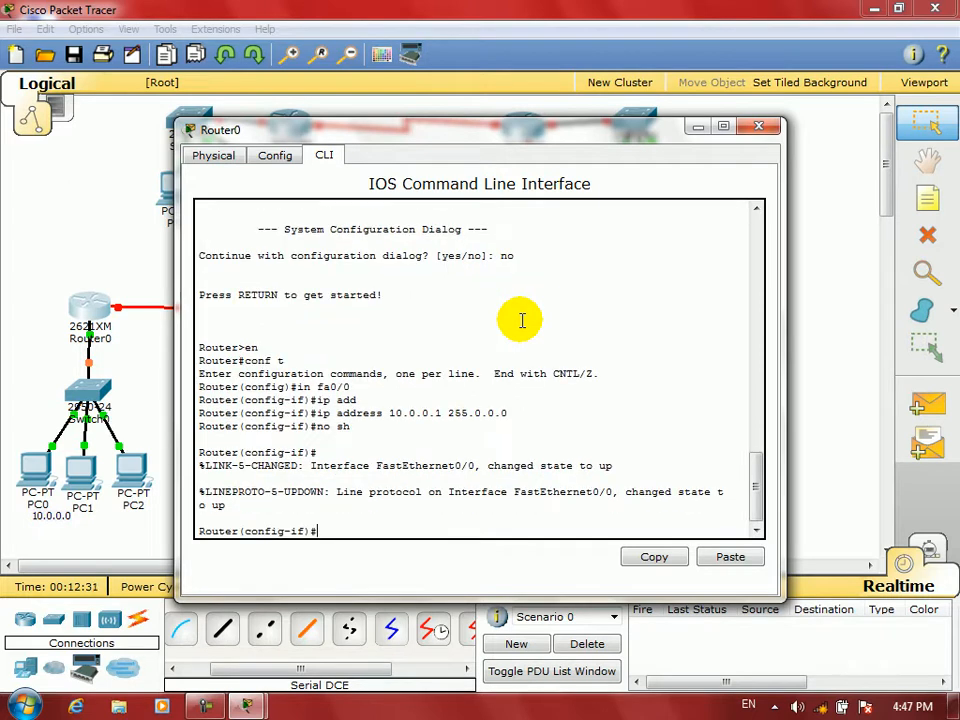
pyautogui.click(758, 127)
# - Decline the configuration dialog in Router1's command line and enter global configuration mode
pyautogui.click(414, 310)
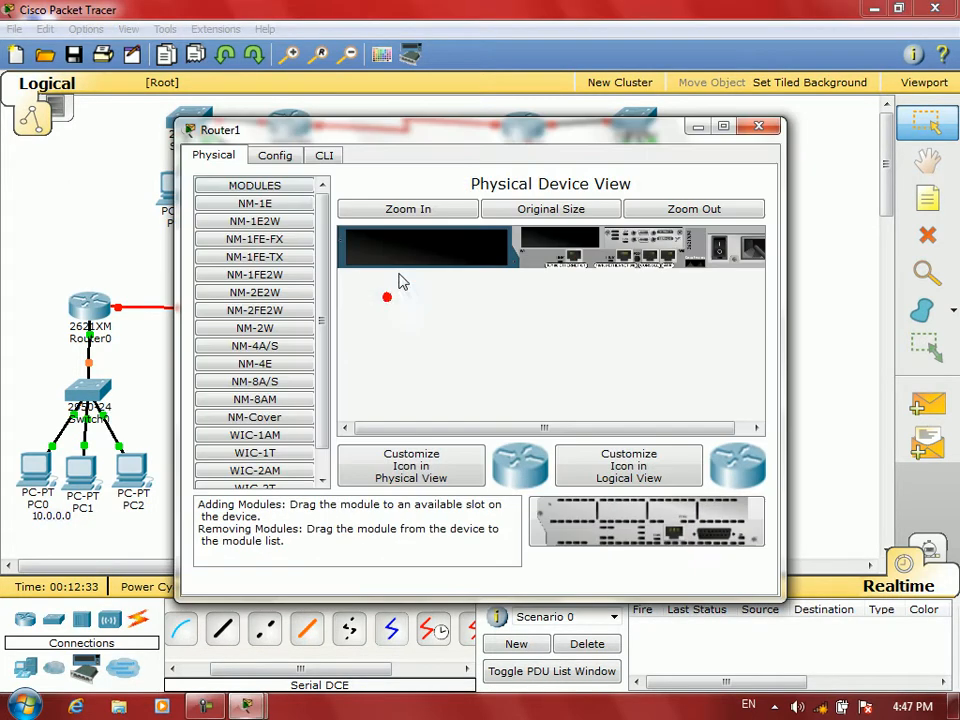
pyautogui.moveTo(304, 146); pyautogui.dragTo(359, 126)
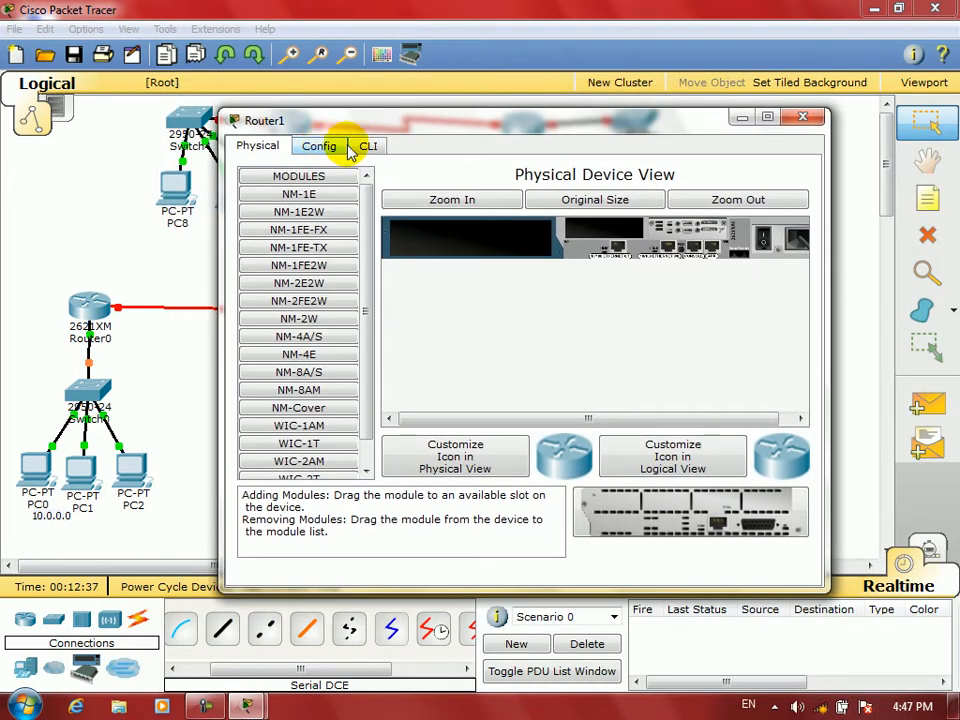
pyautogui.click(368, 146)
pyautogui.click(526, 362)
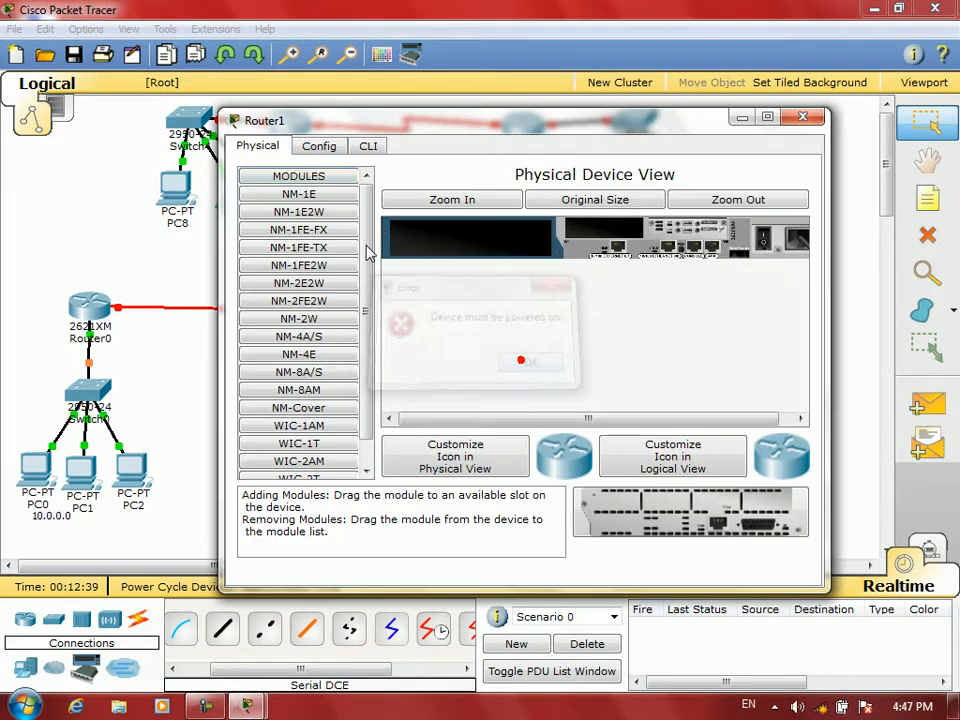
pyautogui.click(368, 146)
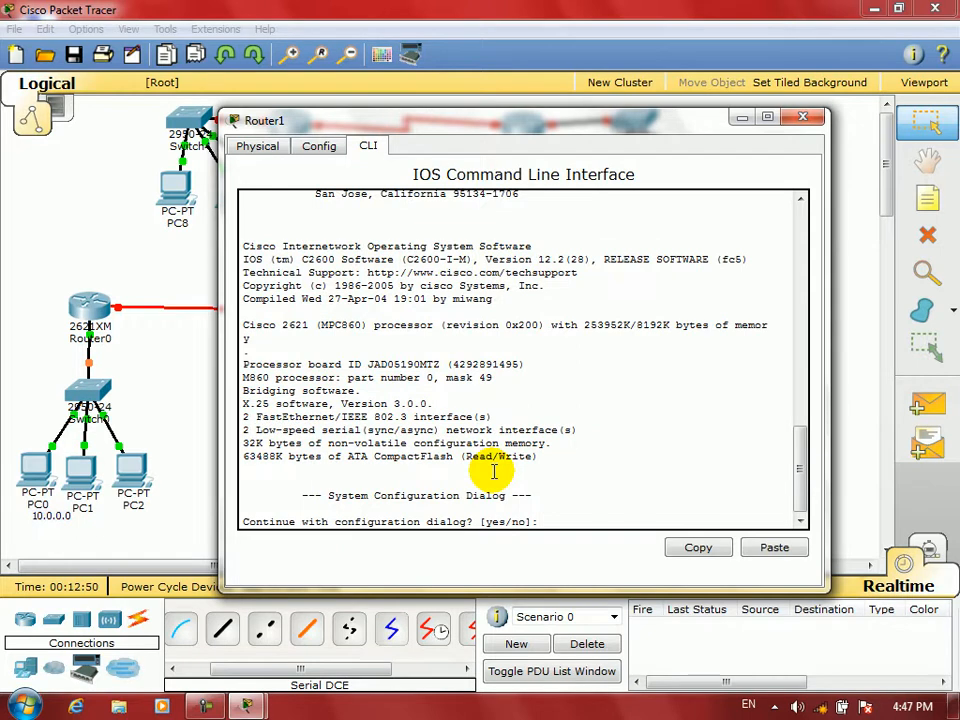
pyautogui.write('no')
pyautogui.press('Return')
pyautogui.press('Return')
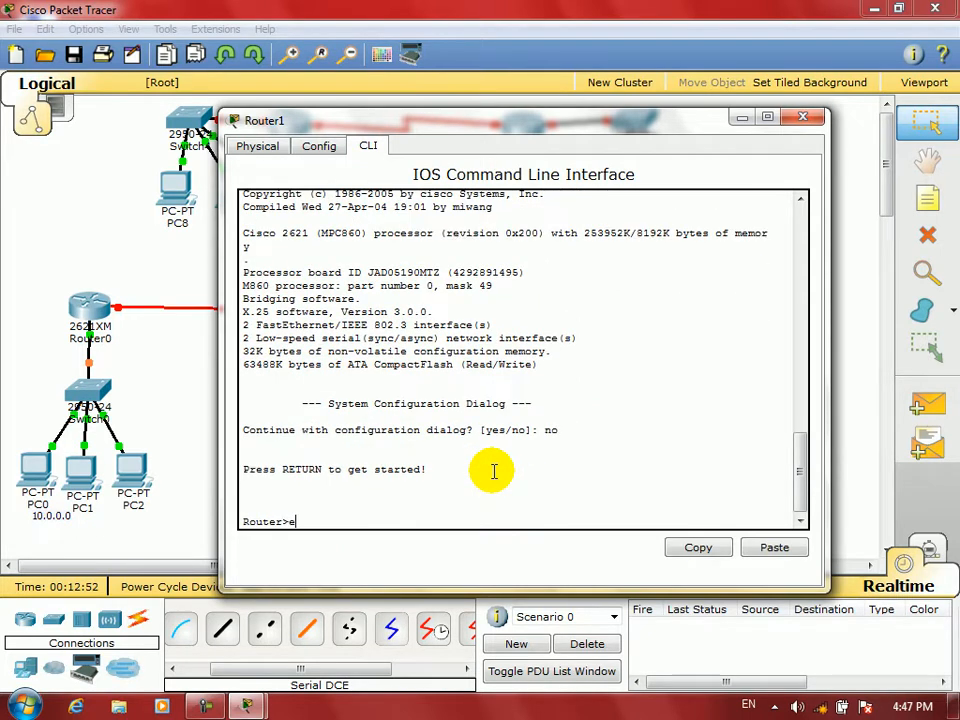
pyautogui.write('en')
pyautogui.press('Return')
pyautogui.write('conf t')
pyautogui.press('Return')
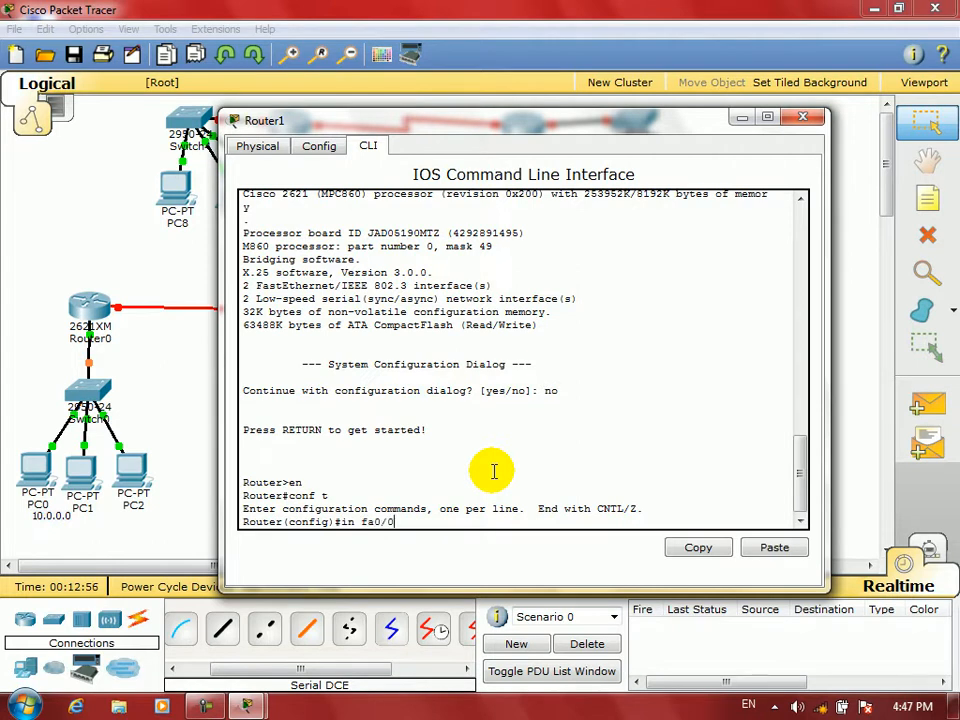
# - Assign 192.168.1.1 with mask 255.255.255.0 to Router1's fa0/0 interface and enable the interface
pyautogui.write('in fa0/0')
pyautogui.press('Return')
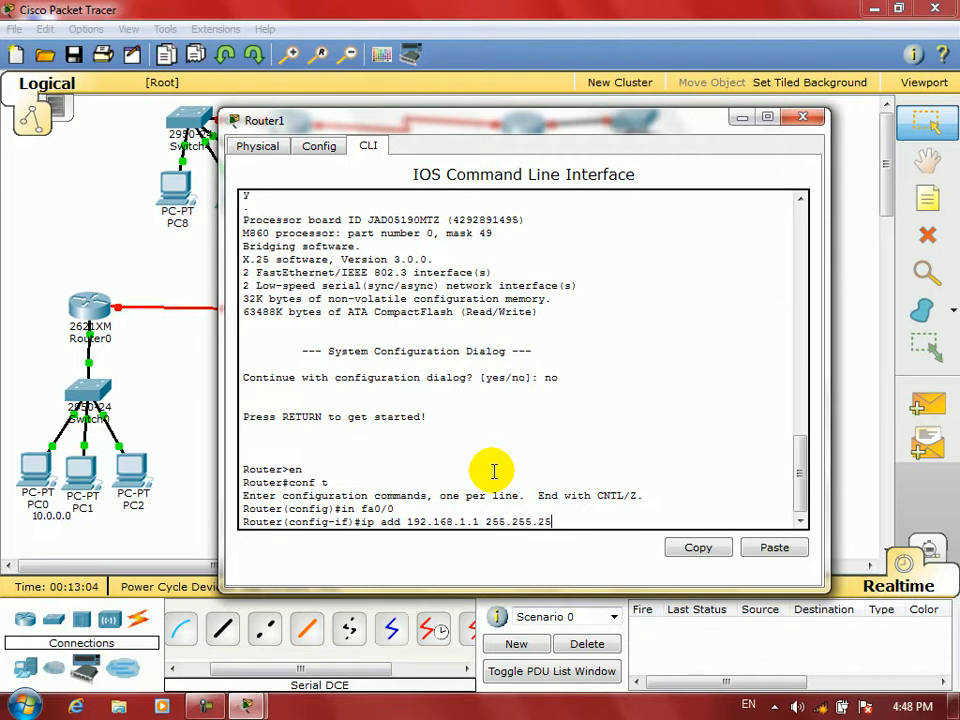
pyautogui.write('ip add 192.168.1.1 255.255.255.0')
pyautogui.press('Return')
pyautogui.write('no ')
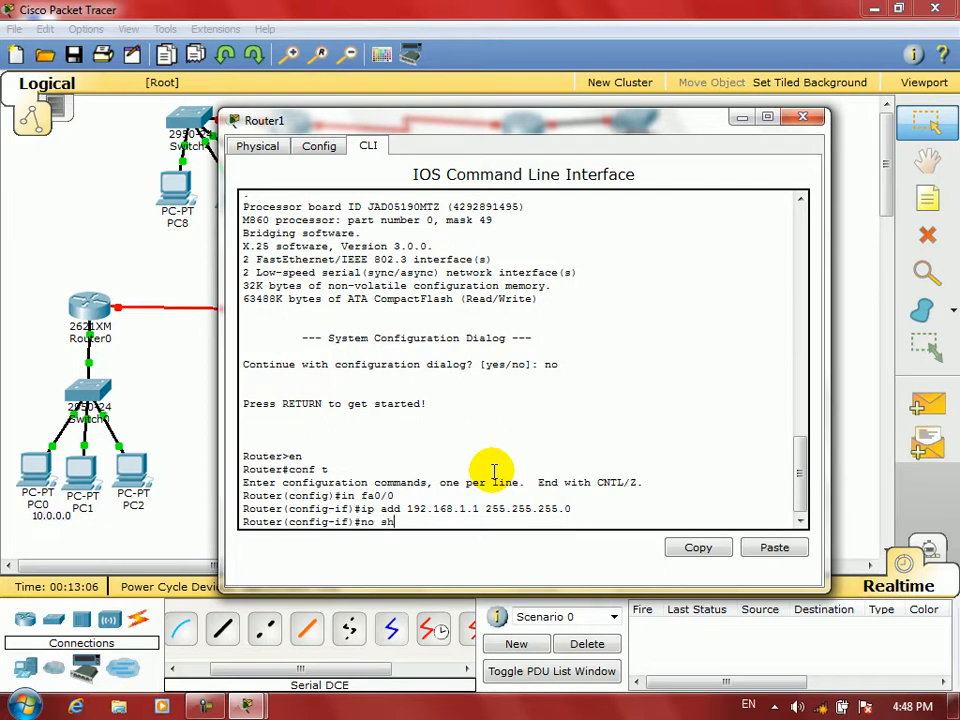
pyautogui.write('sh')
pyautogui.press('Return')
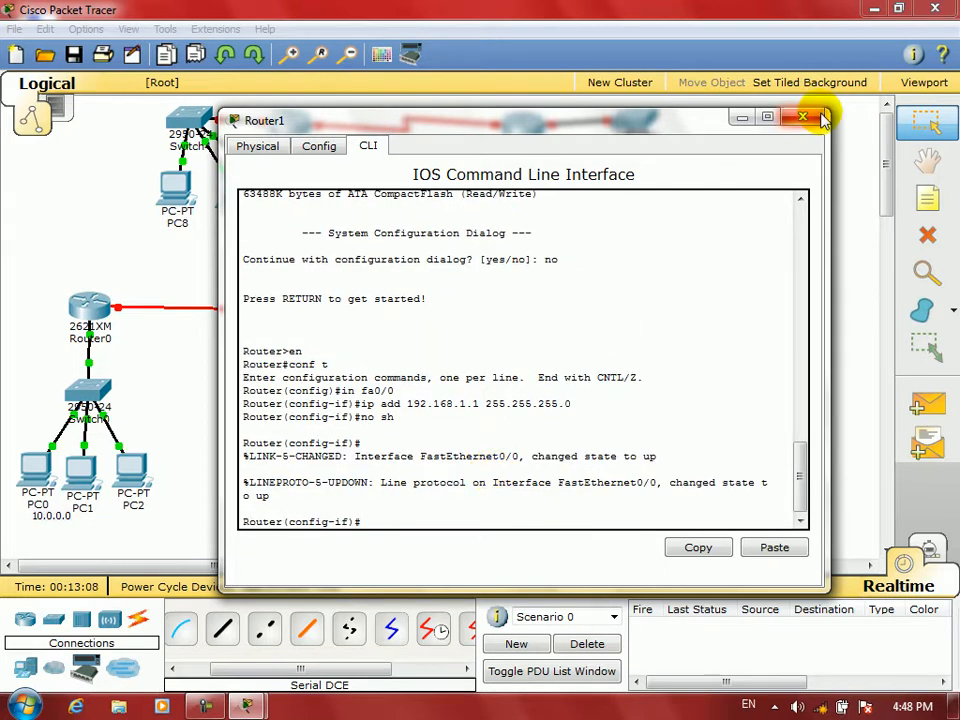
pyautogui.click(822, 118)
# - Decline the configuration dialog in Router2's command line and enter global configuration mode
pyautogui.click(596, 307)
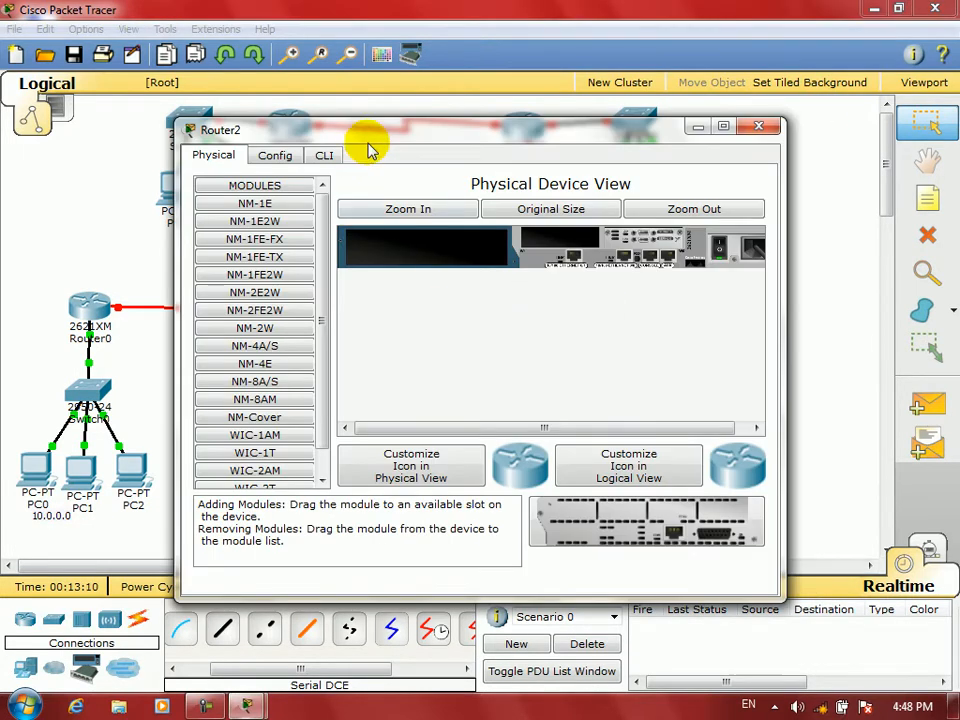
pyautogui.moveTo(369, 135); pyautogui.dragTo(399, 116)
pyautogui.click(342, 124)
pyautogui.press('Return')
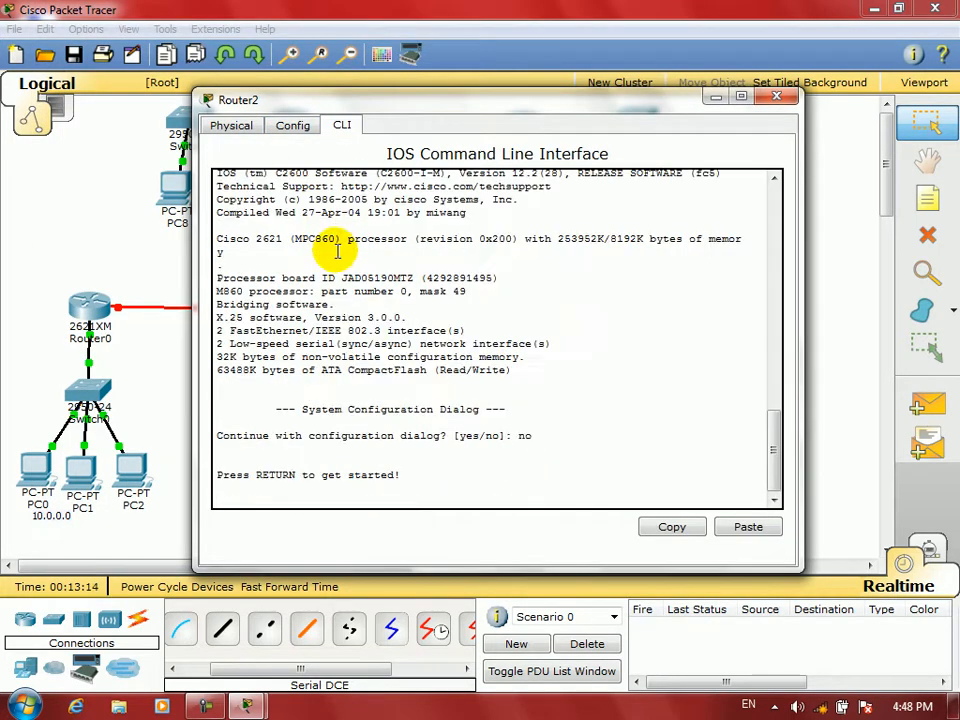
pyautogui.press('Return')
pyautogui.write('en')
pyautogui.press('Return')
pyautogui.write('conf ')
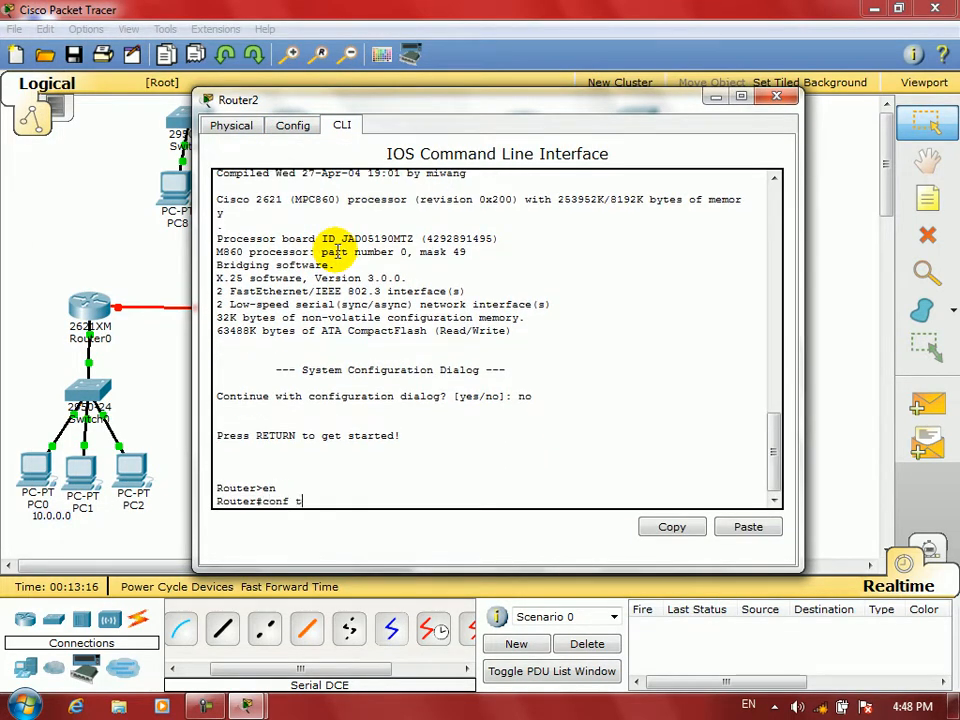
pyautogui.write('t')
pyautogui.press('Return')
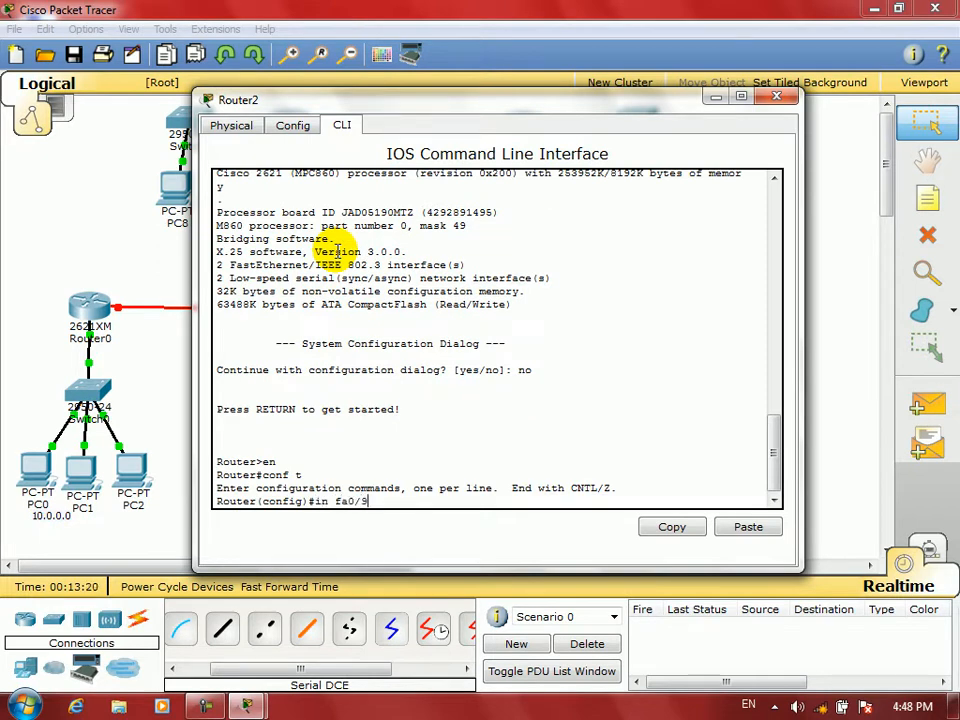
# - Assign 172.16.0.1 with mask 255.255.0.0 to Router2's fa0/0 interface and enable the interface
pyautogui.write('ip addre')
pyautogui.press('Tab')
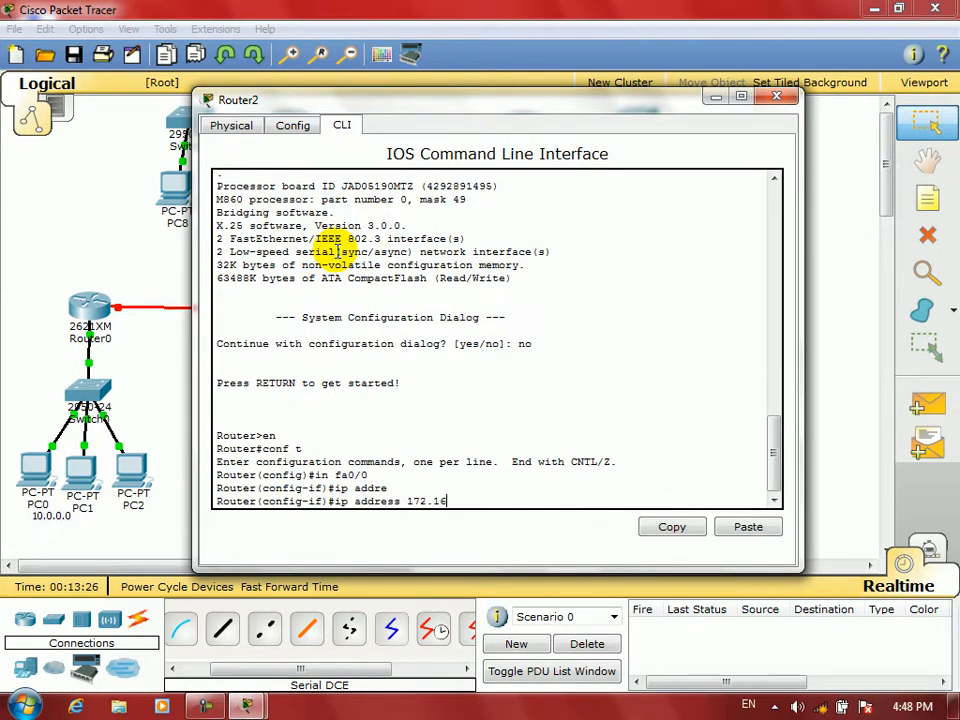
pyautogui.write('172.16.0.1 255.255.0.0')
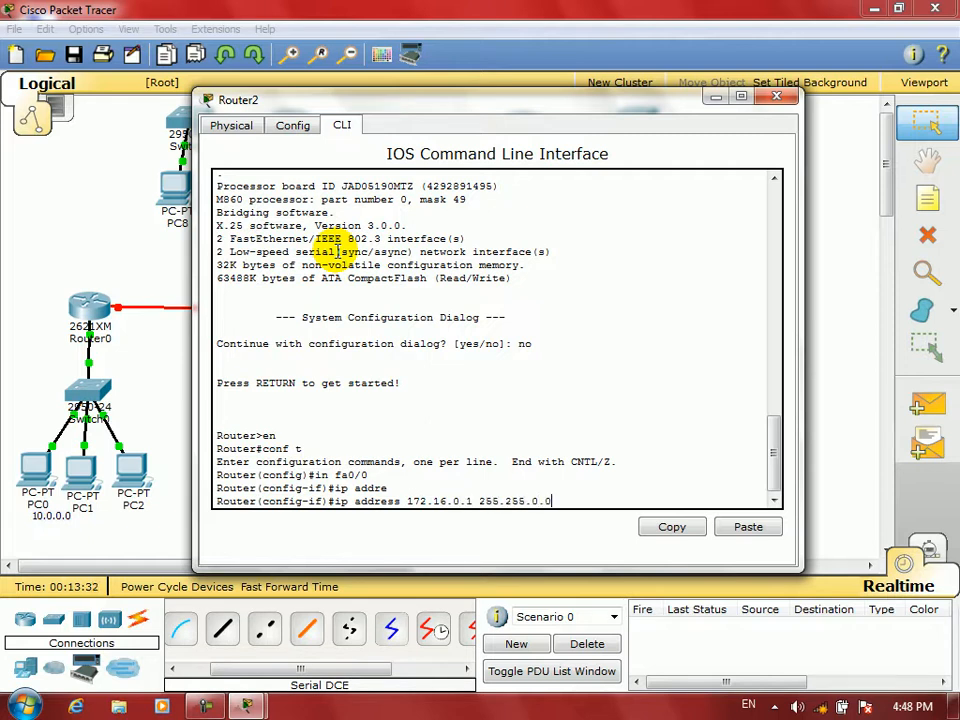
pyautogui.press('Return')
pyautogui.write('no sh')
pyautogui.press('Return')
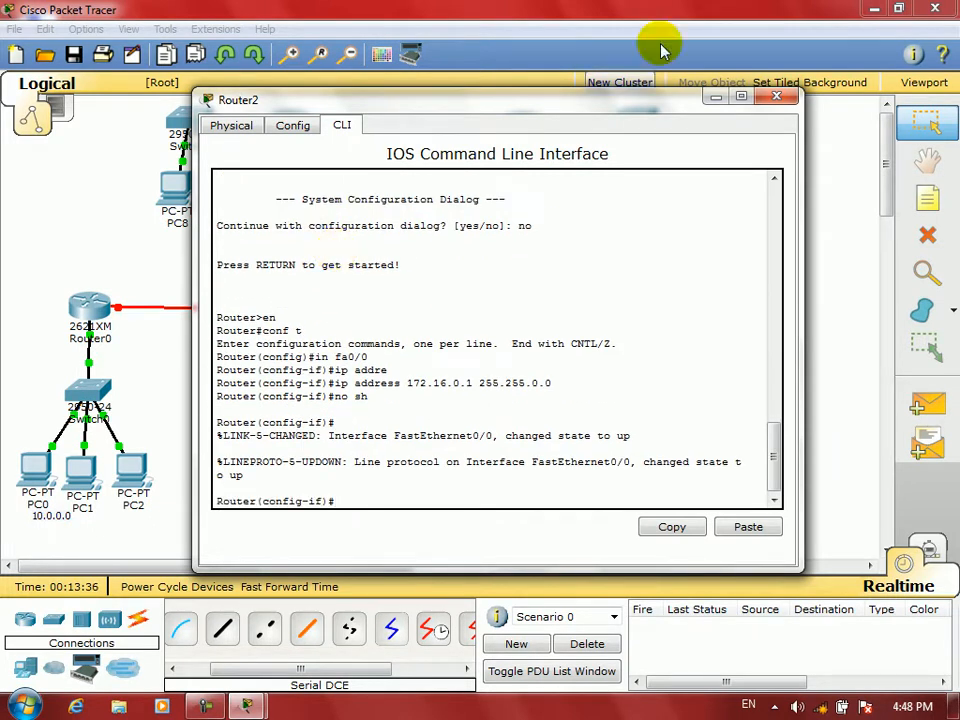
pyautogui.click(774, 98)
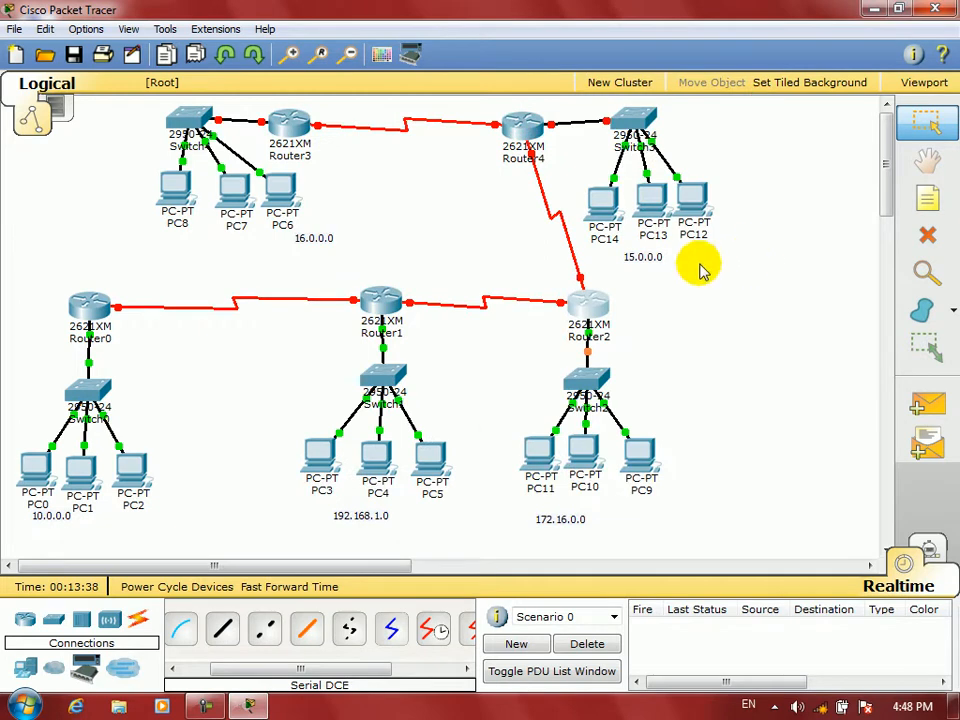
# - Decline the configuration dialog in Router4's command line and enter global configuration mode
pyautogui.click(540, 140)
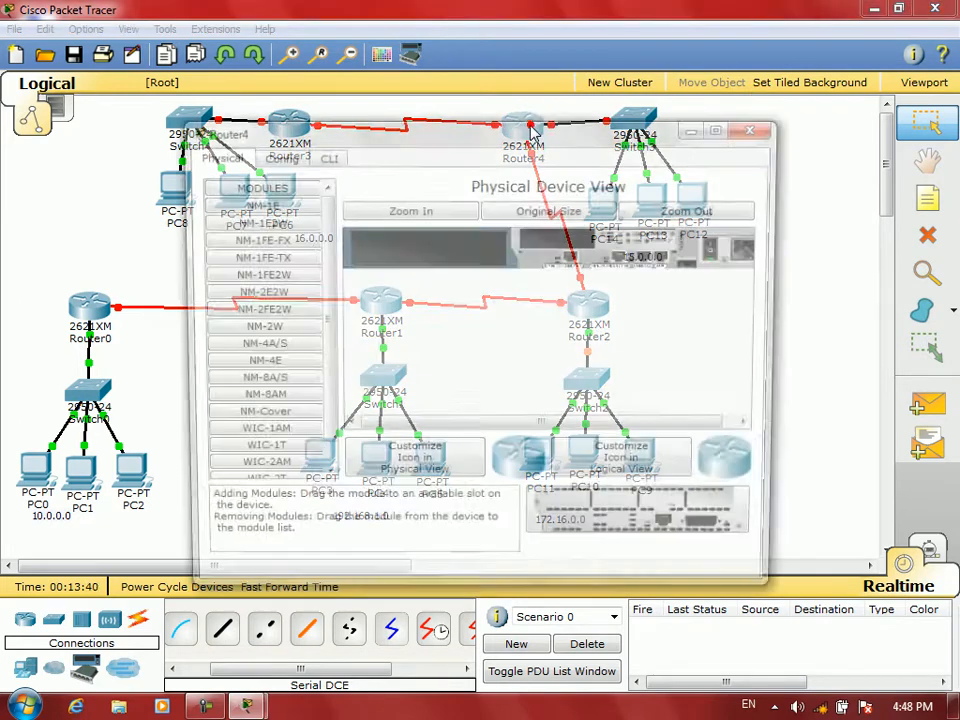
pyautogui.click(324, 157)
pyautogui.write('n')
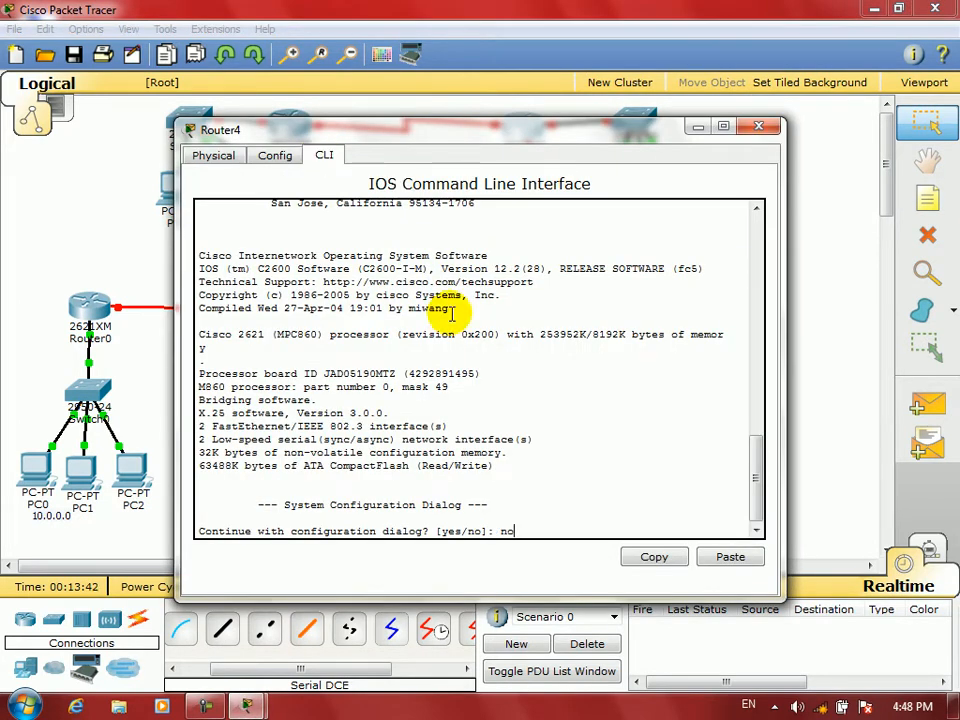
pyautogui.write('o')
pyautogui.press('Return')
pyautogui.press('Return')
pyautogui.write('en')
pyautogui.press('Return')
pyautogui.write('conf t')
pyautogui.press('Return')
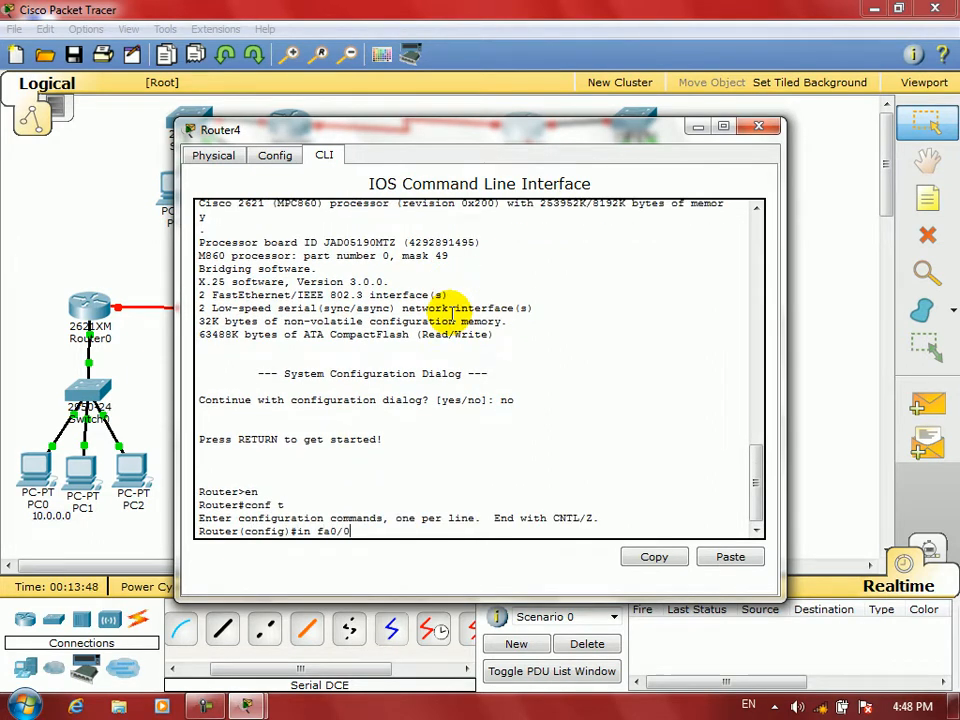
# - Assign 15.0.0.1 with mask 255.0.0.0 to Router4's fa0/0 interface and enable the interface
pyautogui.write('in fa0/0')
pyautogui.press('Return')
pyautogui.write('ip address')
pyautogui.press('Tab')
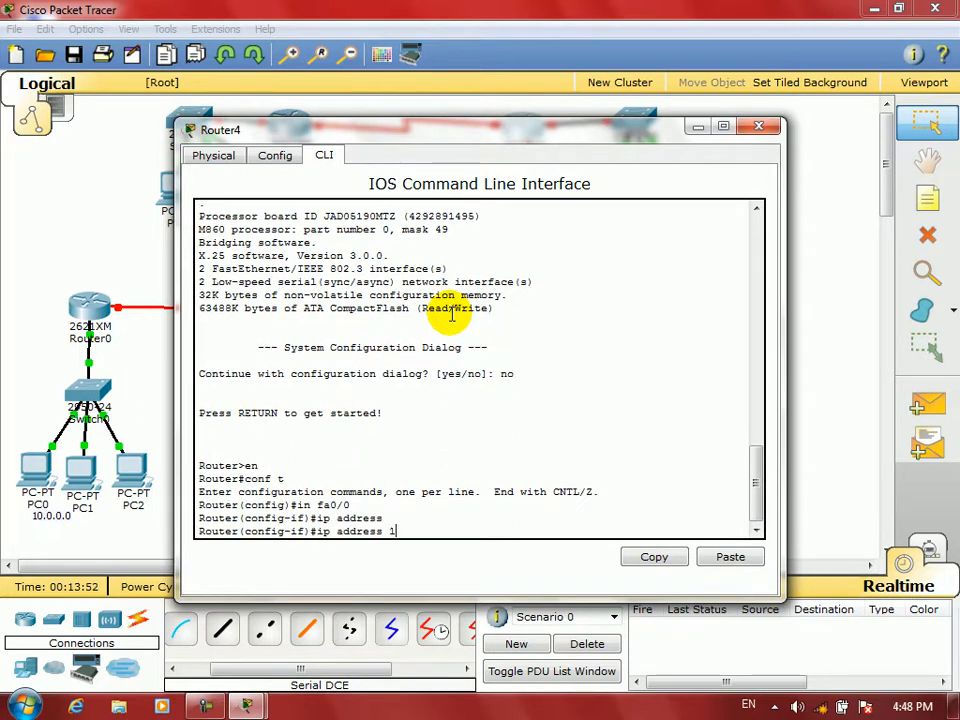
pyautogui.write('15.0.0.1 255.0.0')
pyautogui.press('Return')
pyautogui.write('no sh')
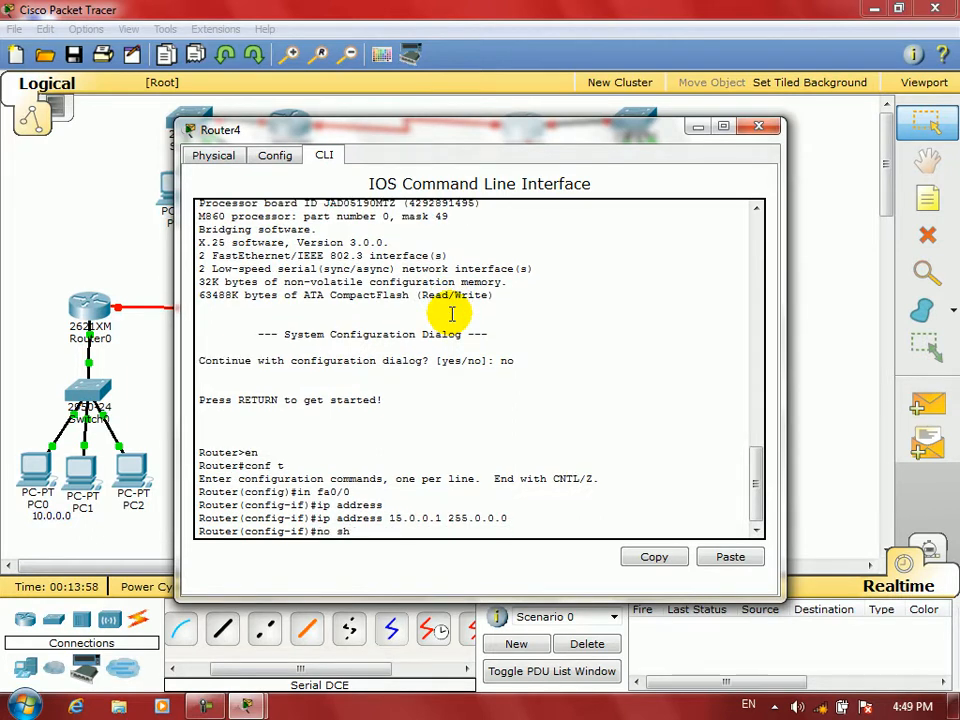
pyautogui.press('Return')
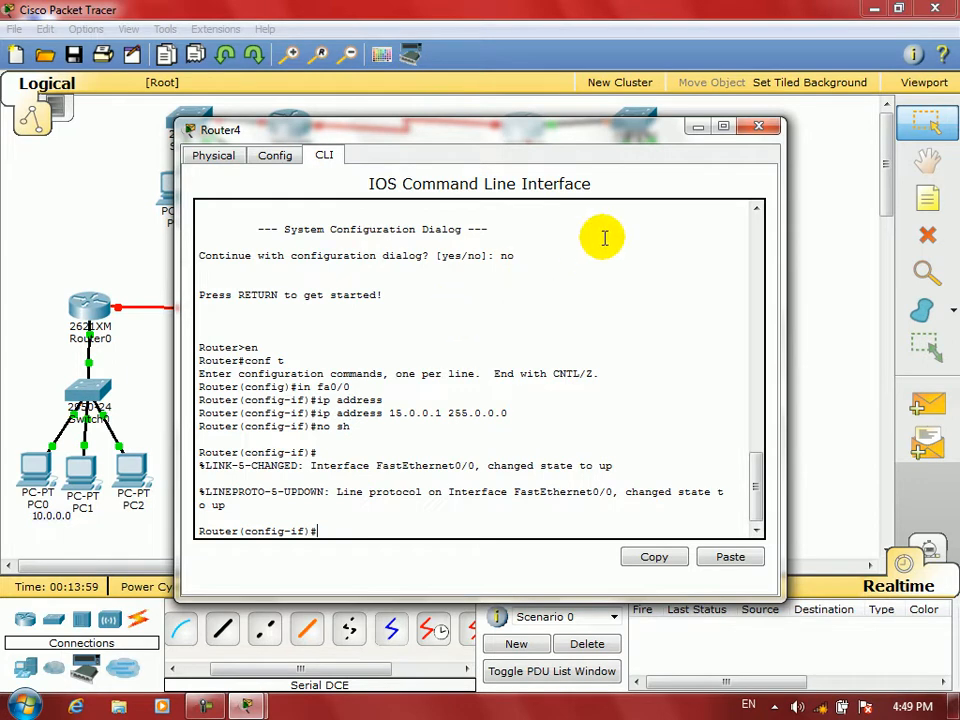
pyautogui.click(758, 126)
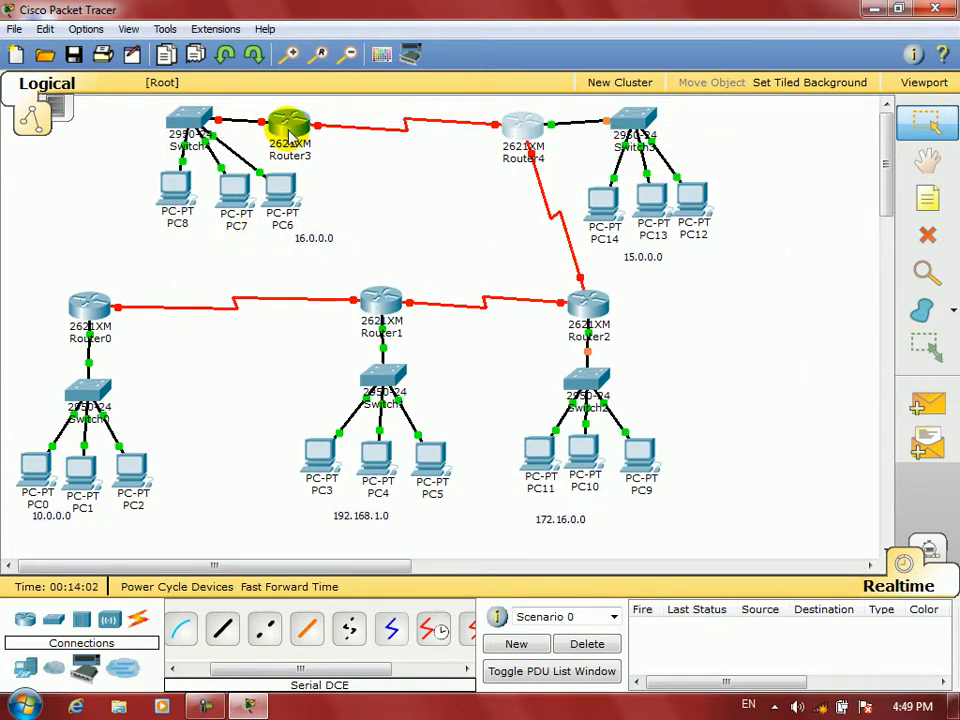
# - Decline the configuration dialog in Router3's command line and enter global configuration mode
pyautogui.click(287, 143)
pyautogui.click(326, 154)
pyautogui.click(383, 334)
pyautogui.write('no')
pyautogui.press('Return')
pyautogui.press('Return')
pyautogui.write('en')
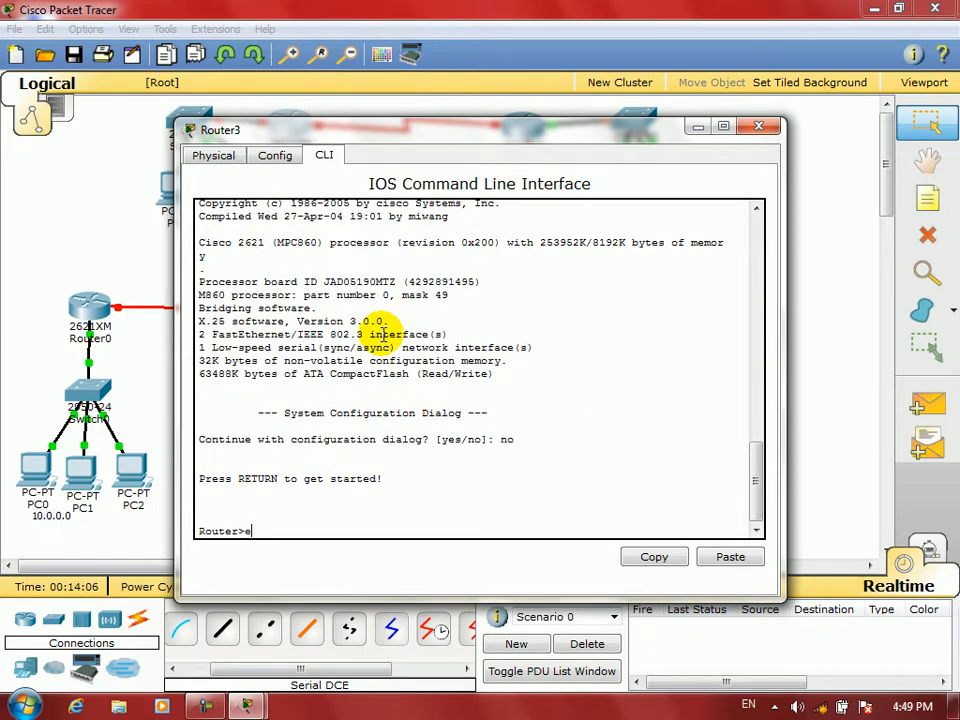
pyautogui.press('Return')
pyautogui.write('conf t')
pyautogui.press('Return')
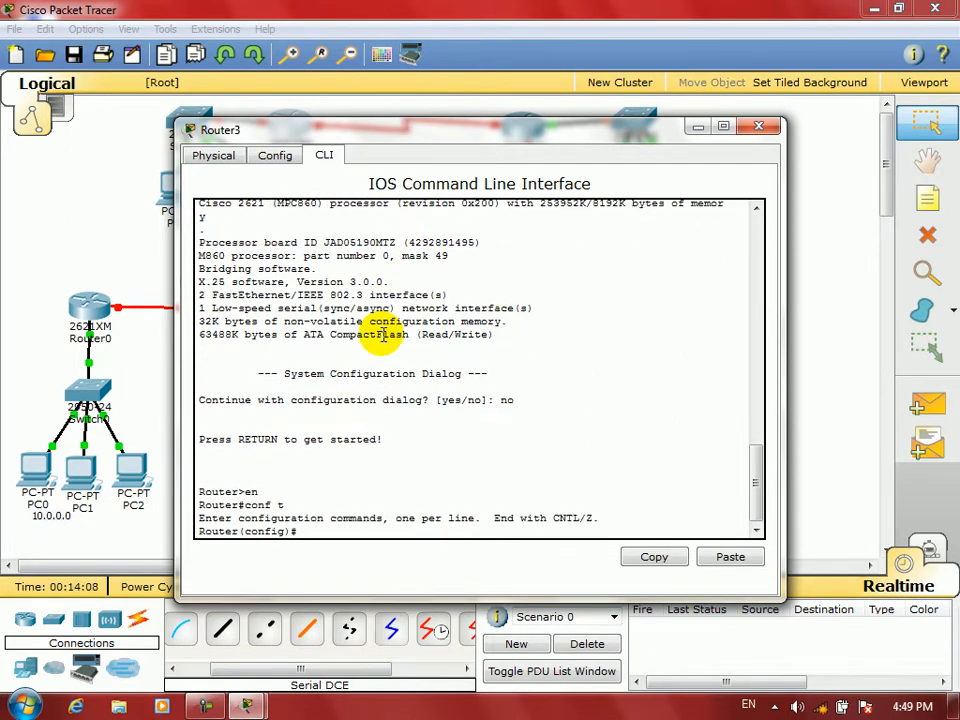
# - Assign 16.0.0.1 with mask 255.0.0.0 to Router3's fa0/0 interface and enable the interface
pyautogui.write('in fa0/0')
pyautogui.press('Return')
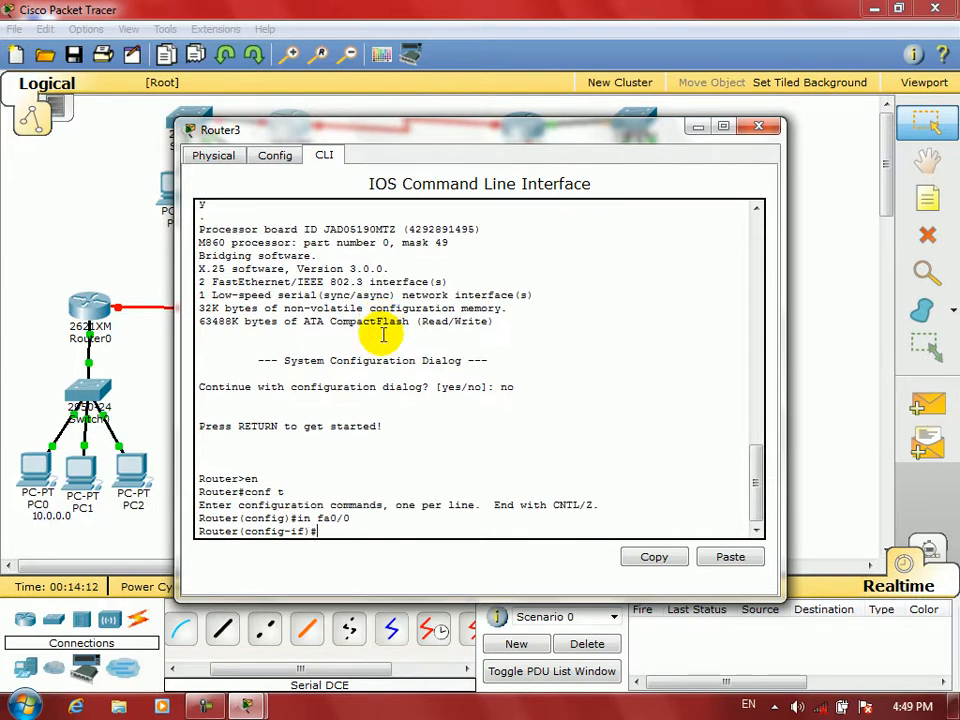
pyautogui.write('ip add')
pyautogui.press('Tab')
pyautogui.write('16.')
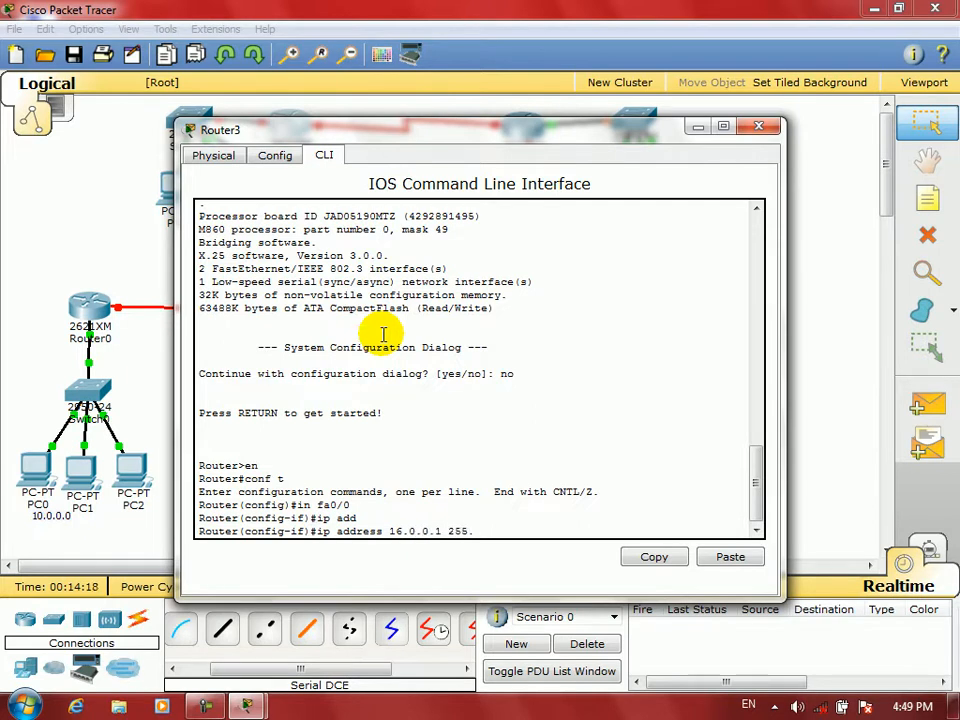
pyautogui.write('0.0.1 255.0.0.0')
pyautogui.press('Return')
pyautogui.write('no s')
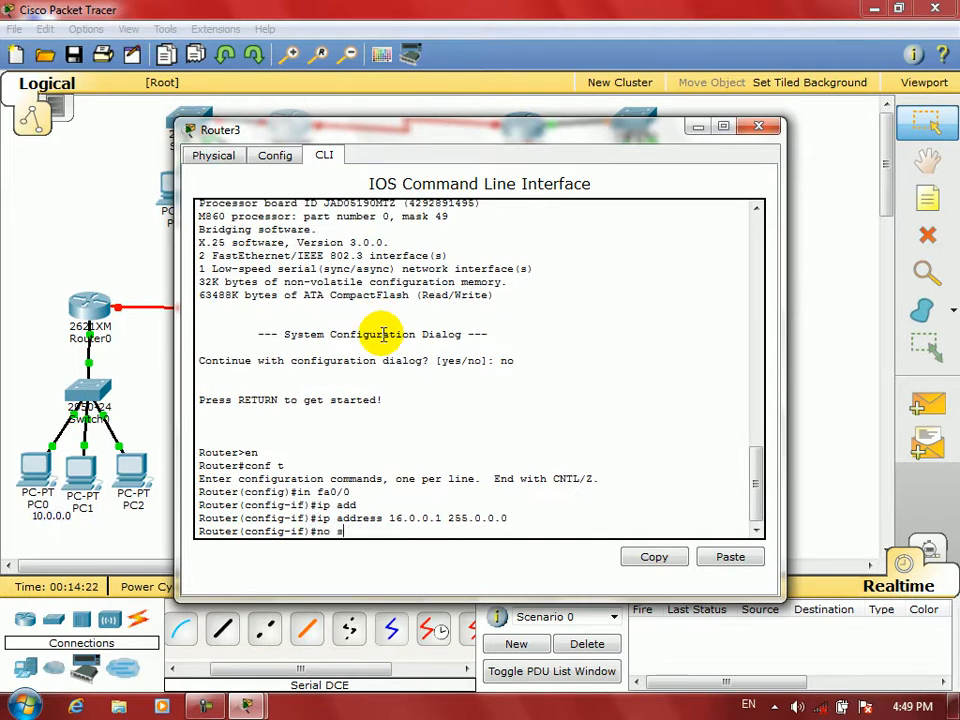
pyautogui.write('h')
pyautogui.press('Return')
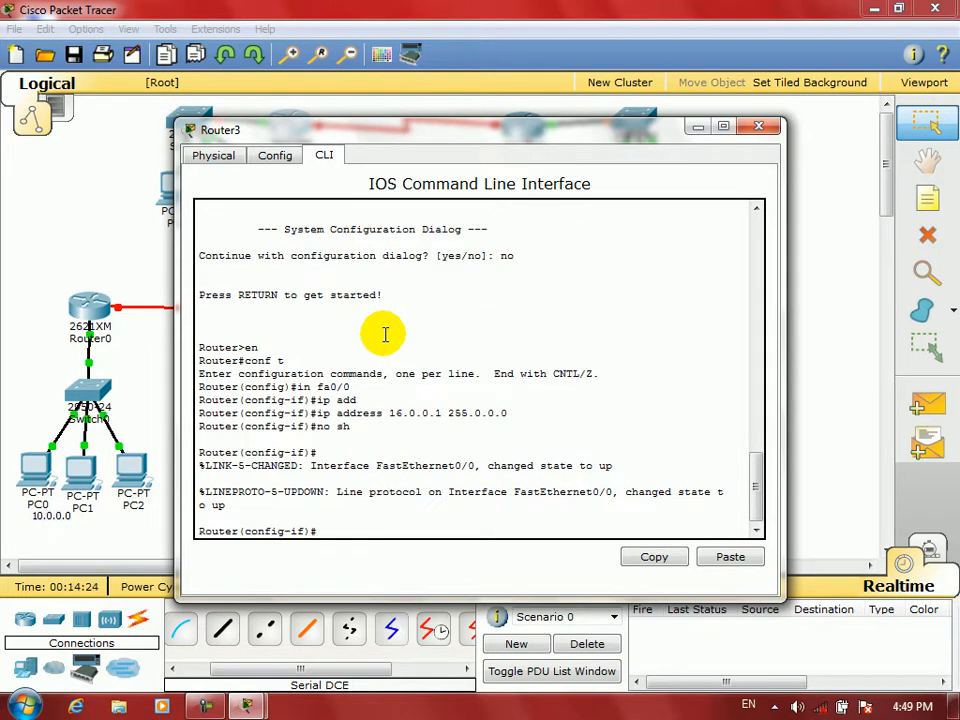
pyautogui.click(756, 128)
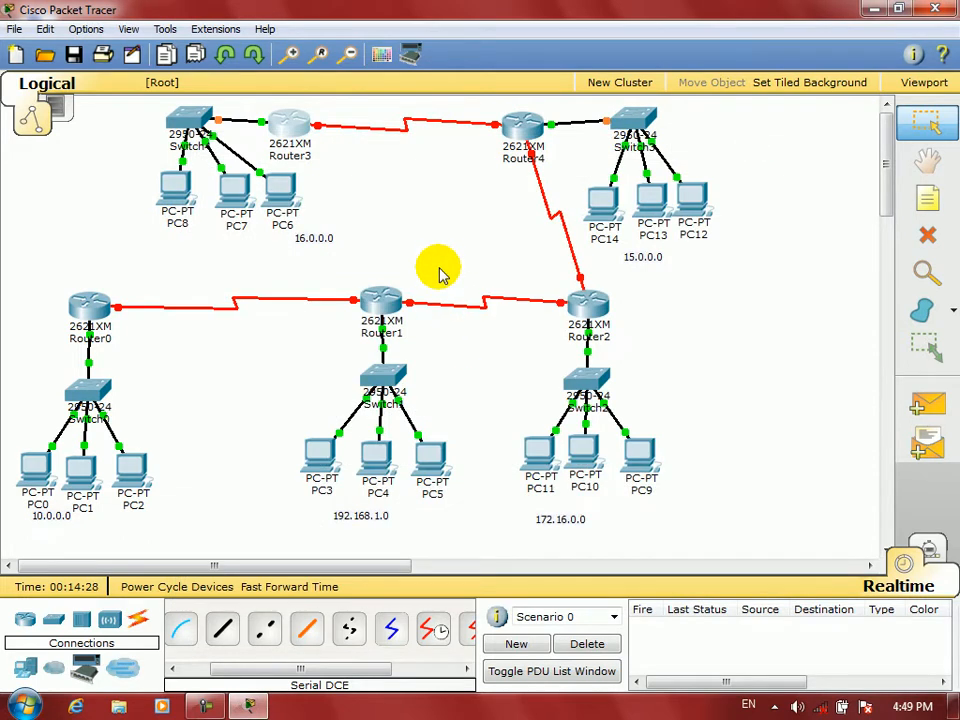
# - Place a note reading 20.0.0.0 below the serial link between Router0 and Router1
pyautogui.moveTo(114, 280); pyautogui.dragTo(354, 317)
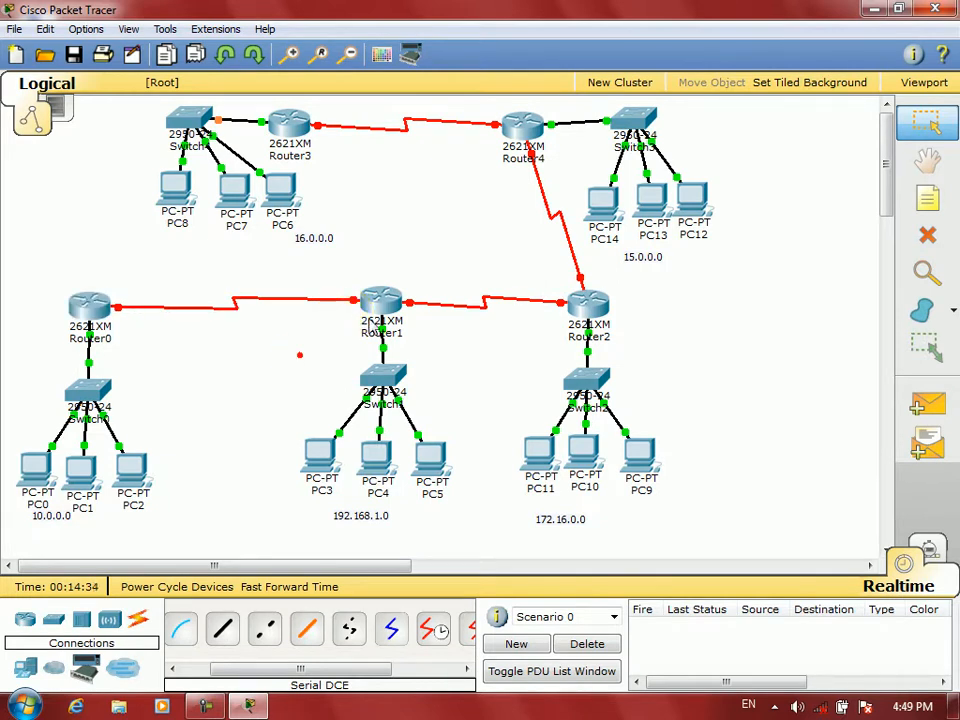
pyautogui.click(929, 198)
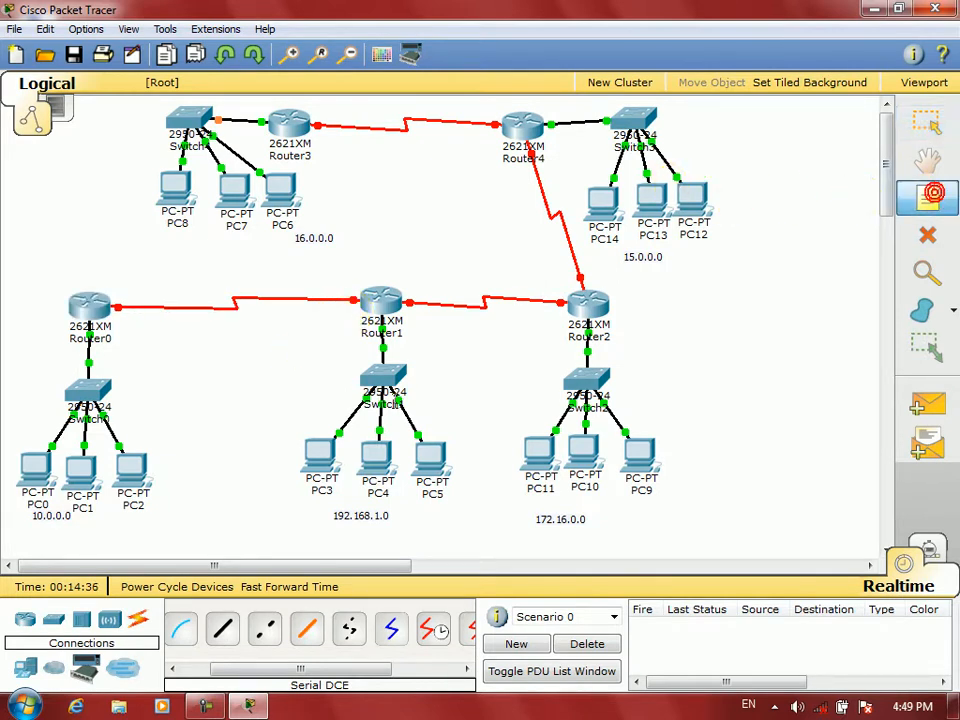
pyautogui.click(208, 330)
pyautogui.write('30.')
pyautogui.write('0.0.0.0')
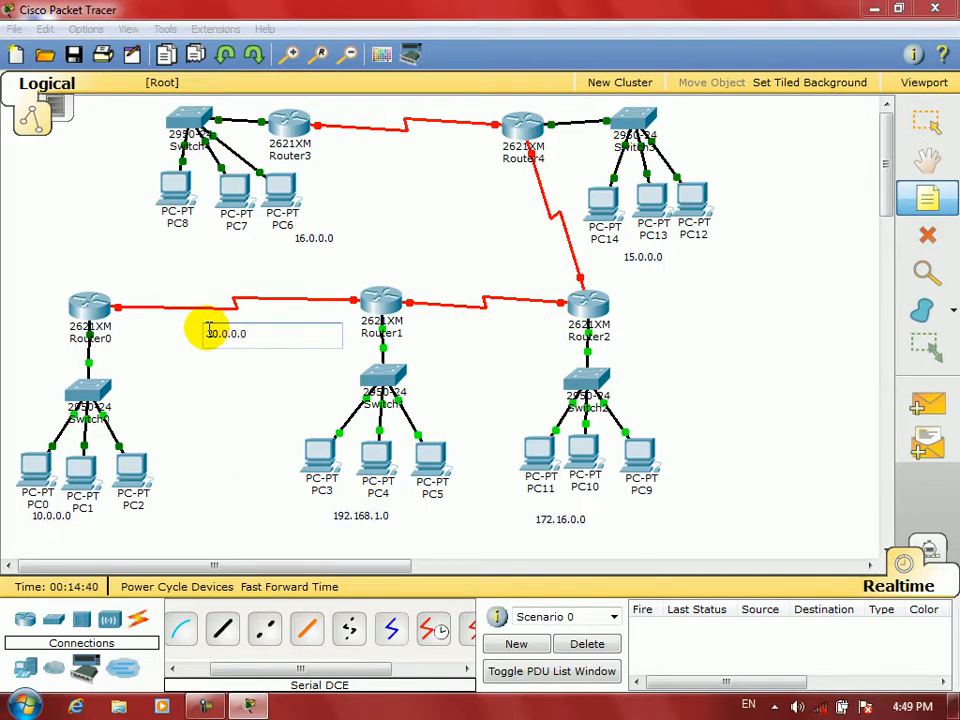
pyautogui.click(463, 330)
# - Place a note reading 30.0.0.0 below the serial link between Router1 and Router2
pyautogui.click(927, 199)
pyautogui.click(448, 334)
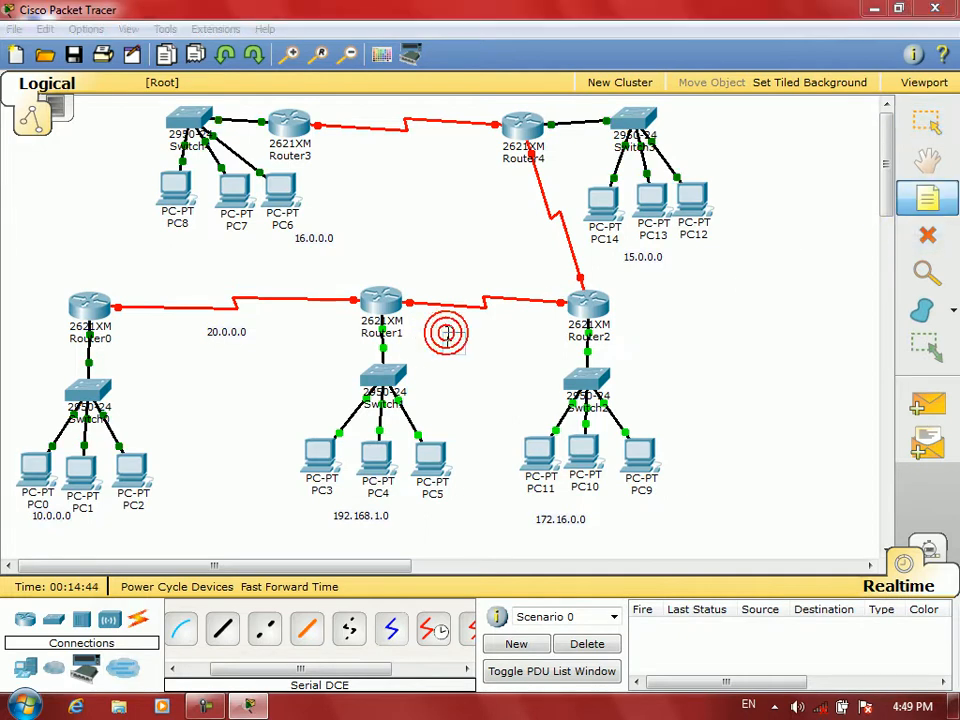
pyautogui.write('30.0.')
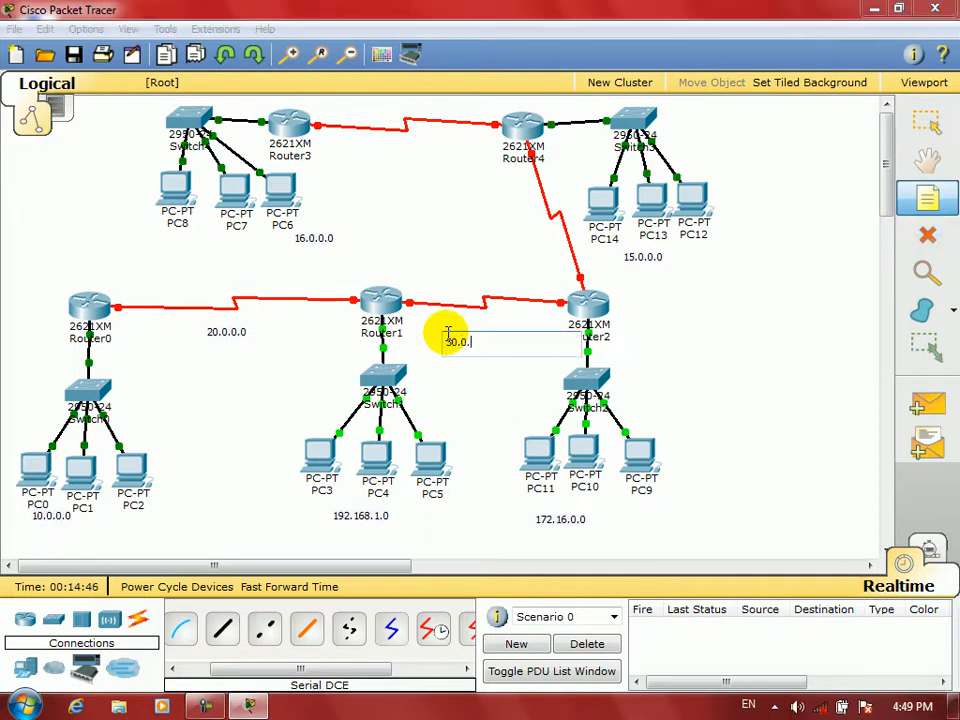
pyautogui.write('0.0')
pyautogui.click(563, 223)
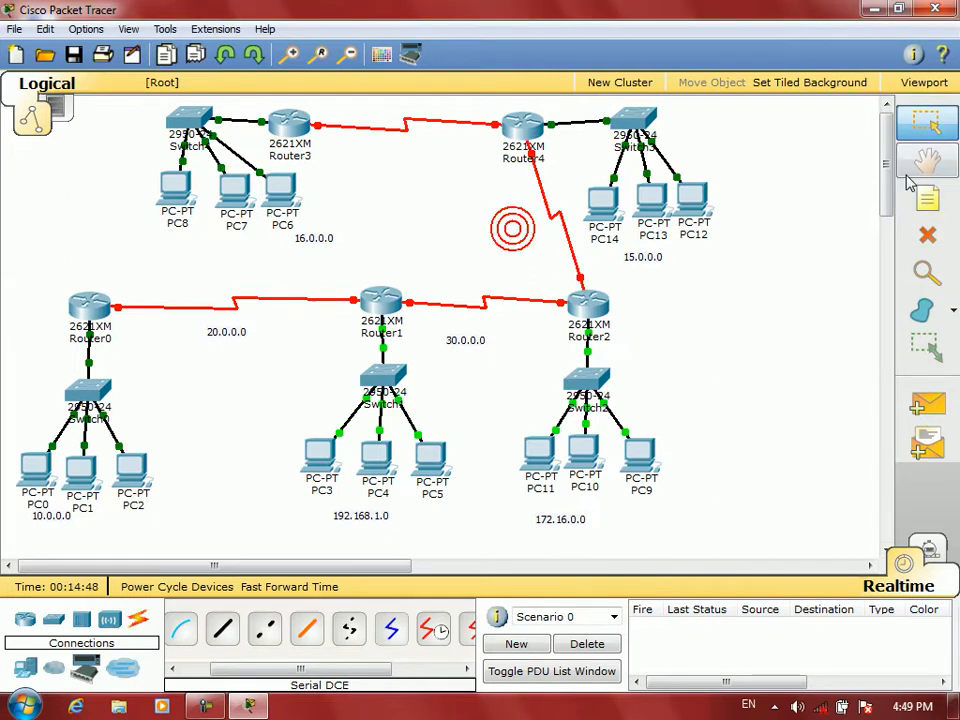
# - Place a note reading 40.0.0.0 beside the serial link between Router2 and Router4
pyautogui.click(927, 199)
pyautogui.click(527, 230)
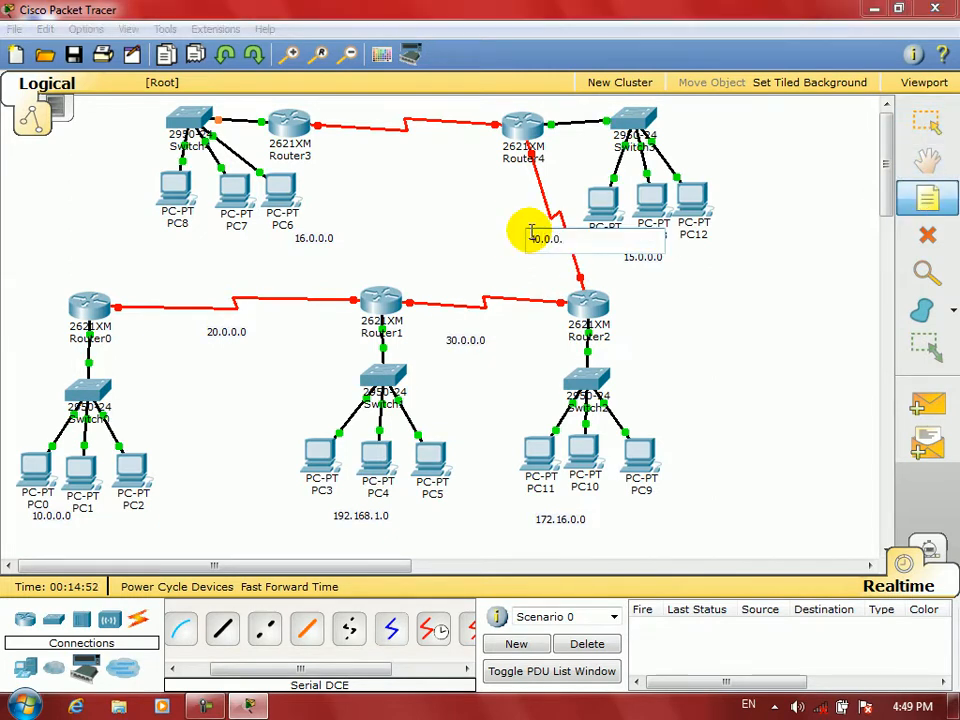
pyautogui.write('40.0.0.p0')
pyautogui.press('BackSpace')
pyautogui.click(499, 242)
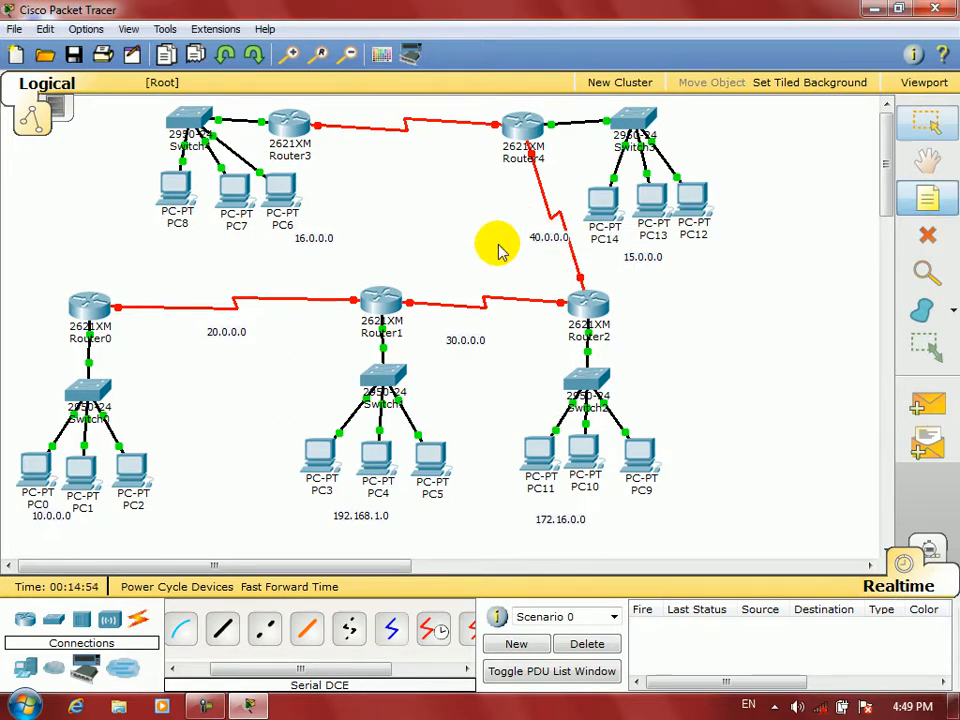
# - Place a note reading 50.0.0.0 below the serial link between Router3 and Router4
pyautogui.click(928, 203)
pyautogui.click(390, 152)
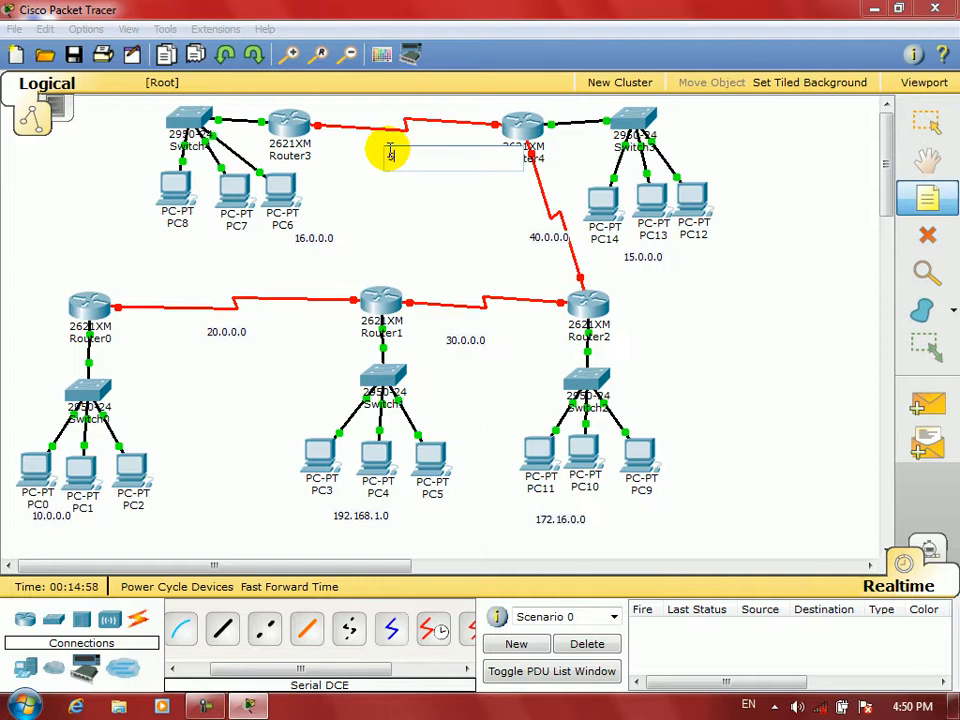
pyautogui.write('50.0.0.0')
pyautogui.click(454, 225)
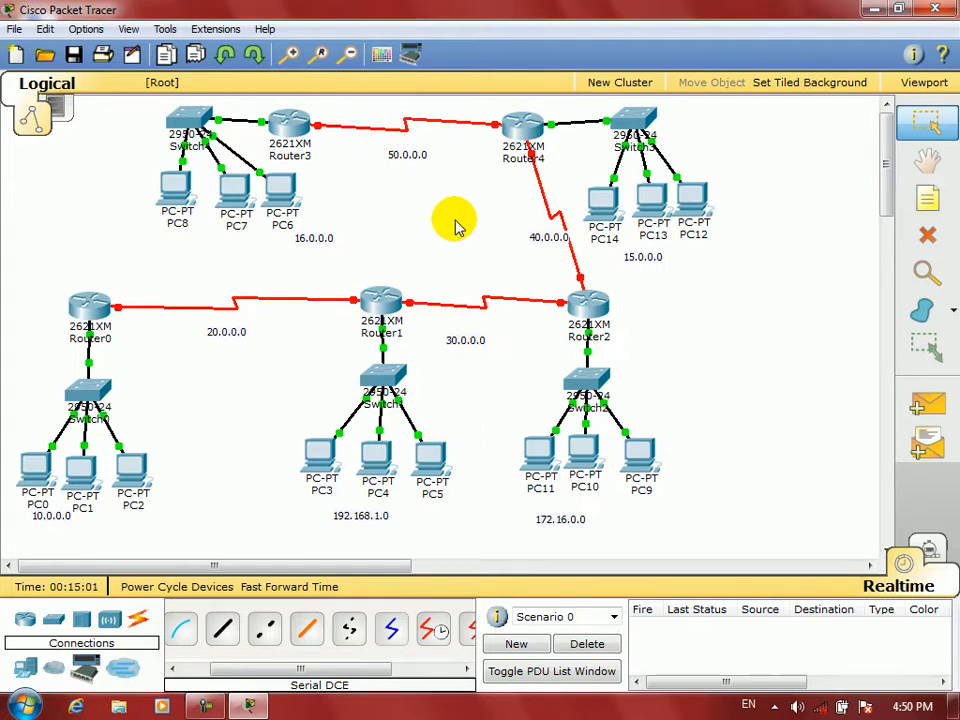
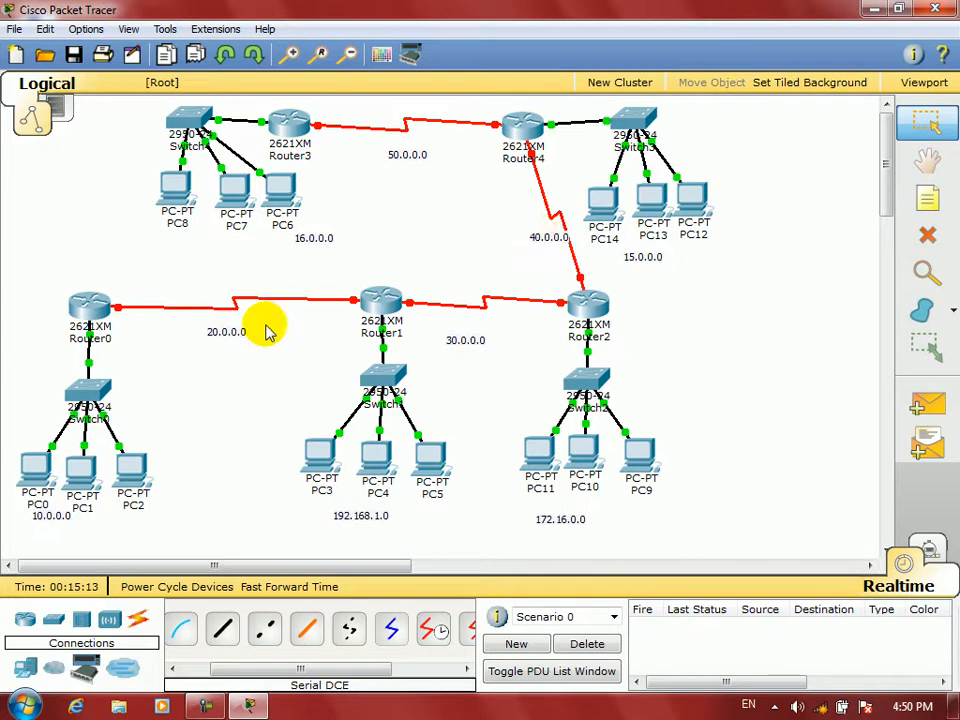
# - Open Router0's command line, exit the fa0/0 interface mode and enter configuration of serial interface se0/0
pyautogui.moveTo(114, 321)
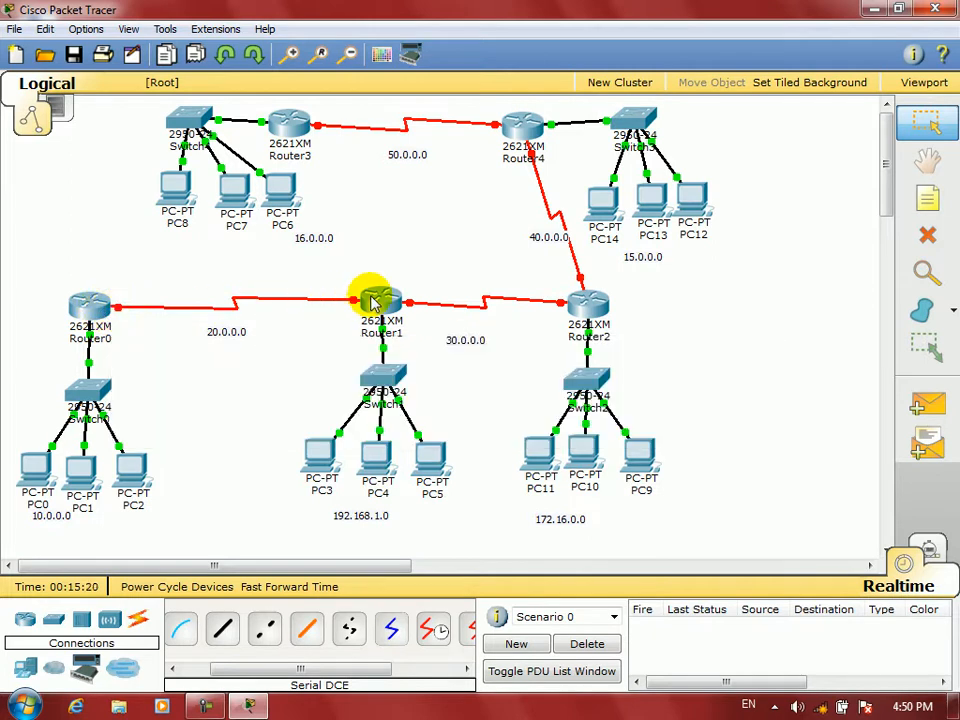
pyautogui.moveTo(372, 303)
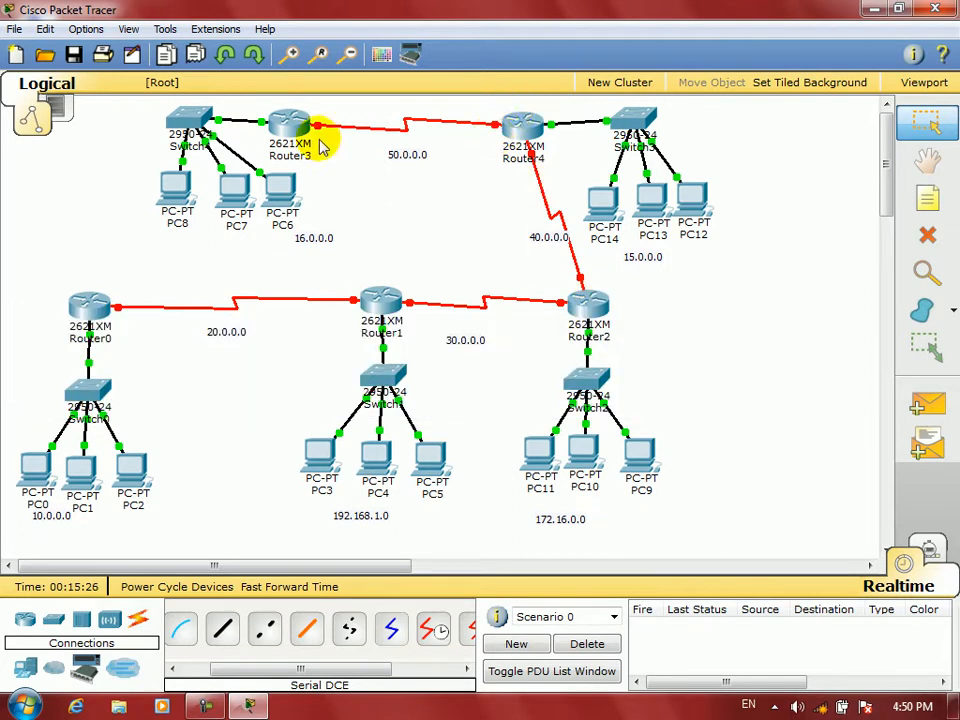
pyautogui.moveTo(308, 143)
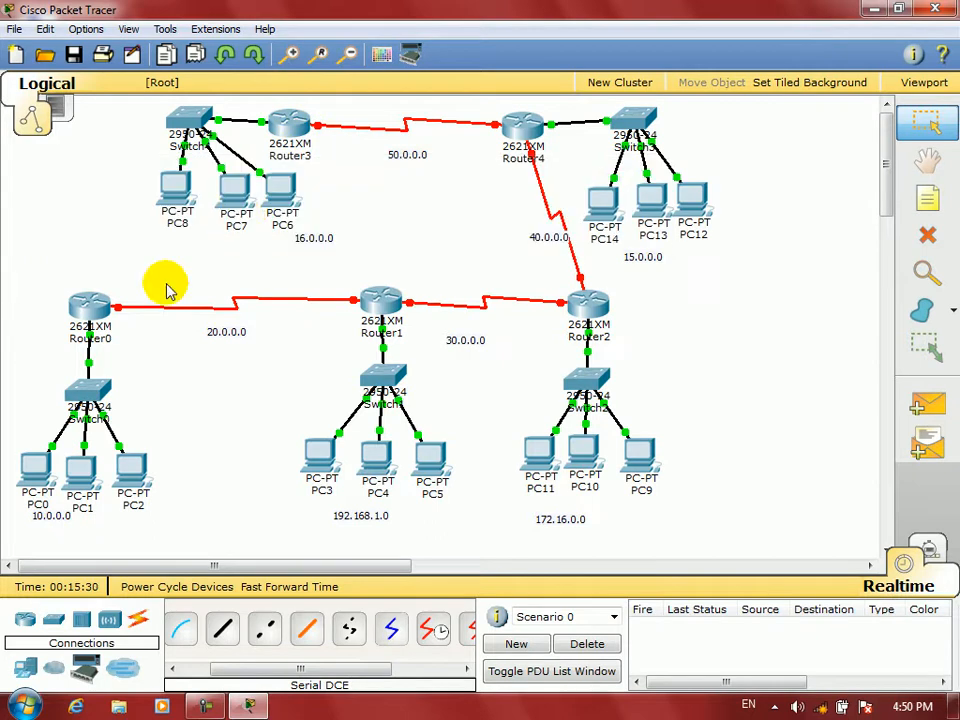
pyautogui.click(112, 314)
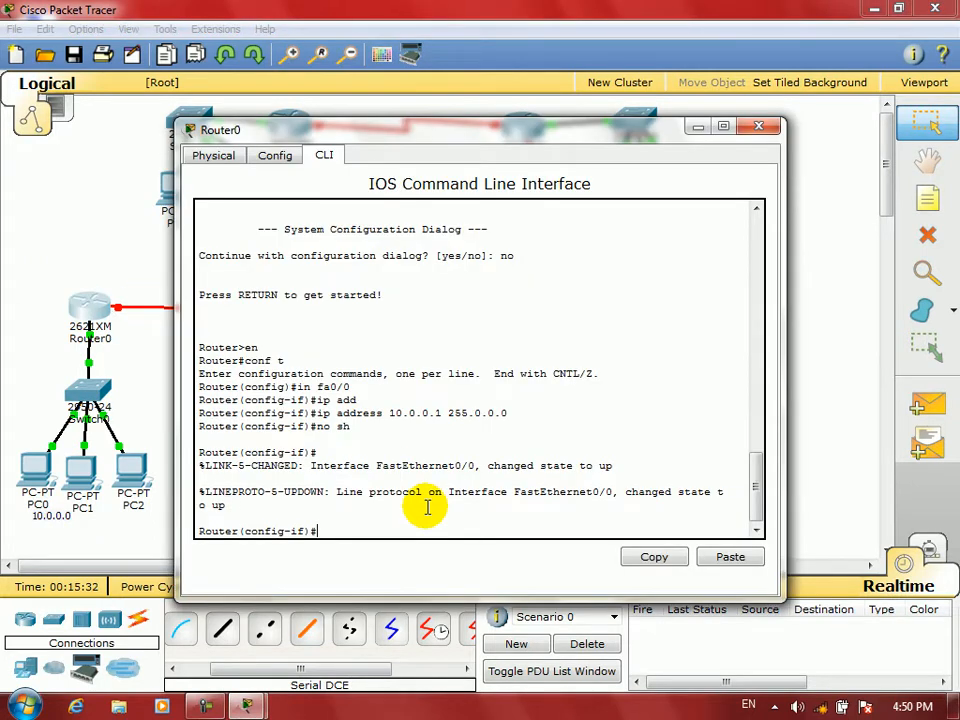
pyautogui.write('exit')
pyautogui.press('Return')
pyautogui.press('Return')
pyautogui.write('in se0/0')
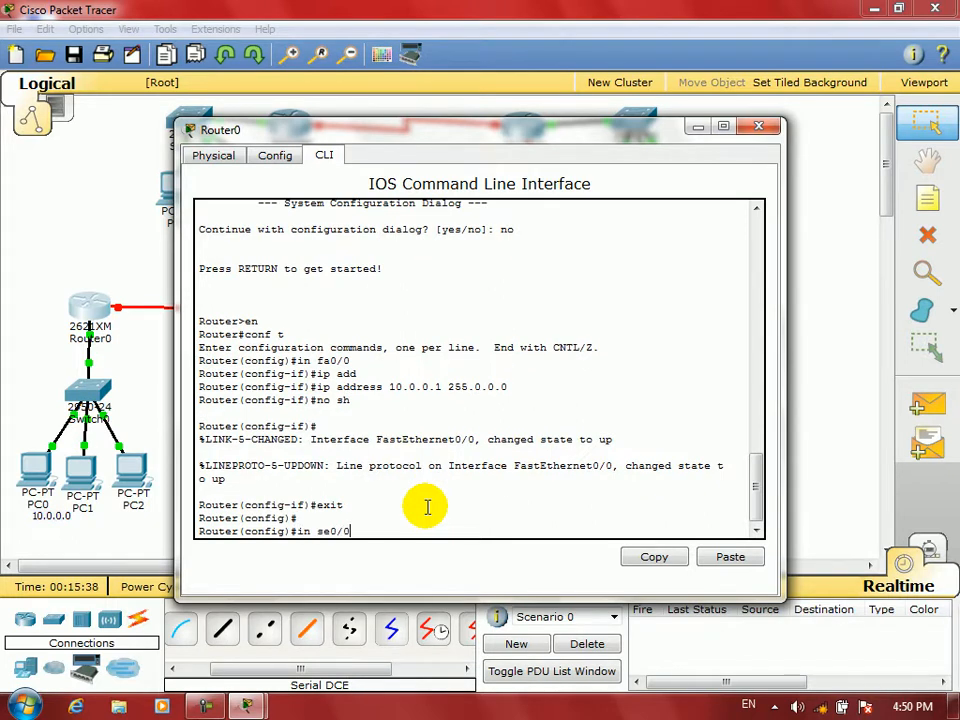
pyautogui.press('Return')
# - Assign 20.0.0.1 with mask 255.0.0.0 to Router0's se0/0 interface and enable the interface
pyautogui.moveTo(424, 130); pyautogui.dragTo(555, 110)
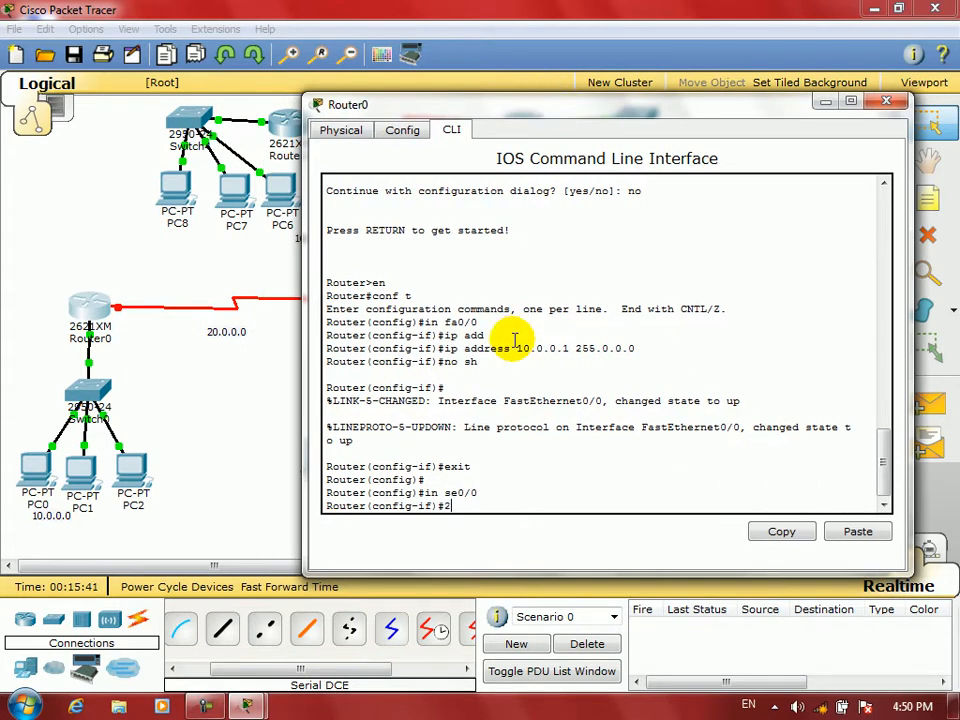
pyautogui.write('ip add')
pyautogui.press('Tab')
pyautogui.write('2')
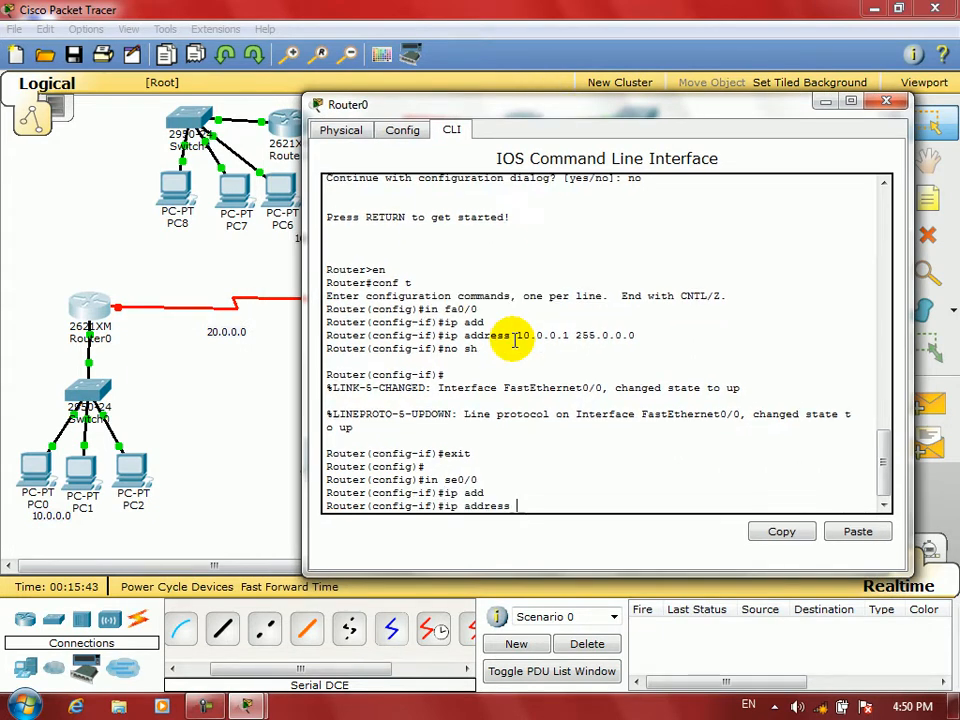
pyautogui.write('0.0.0.1 255.0.0.0')
pyautogui.press('Return')
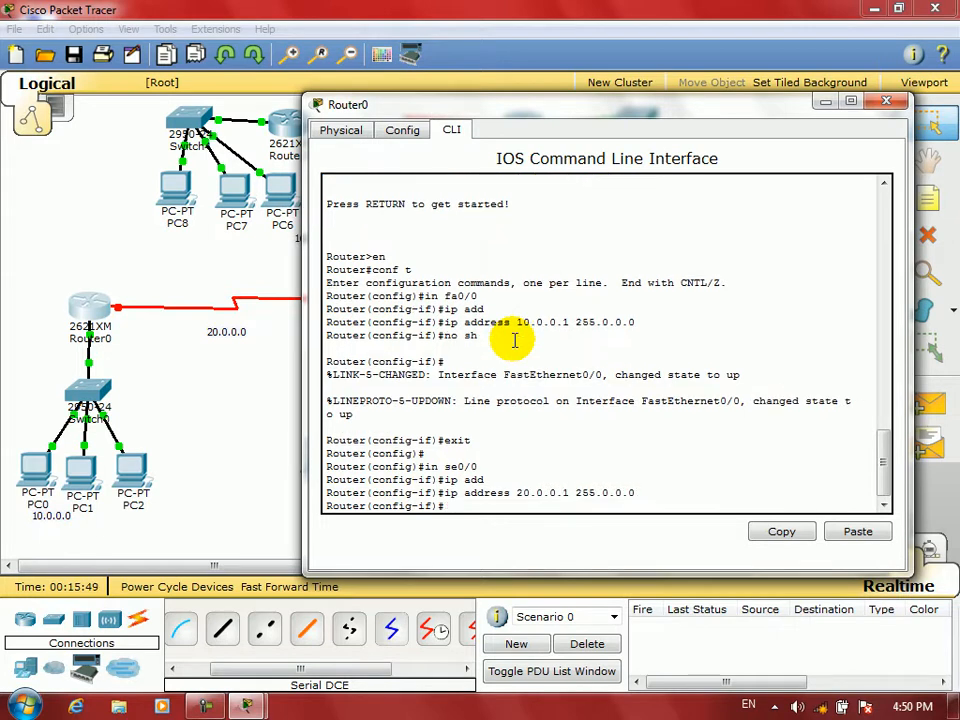
pyautogui.write('no sh')
pyautogui.press('Return')
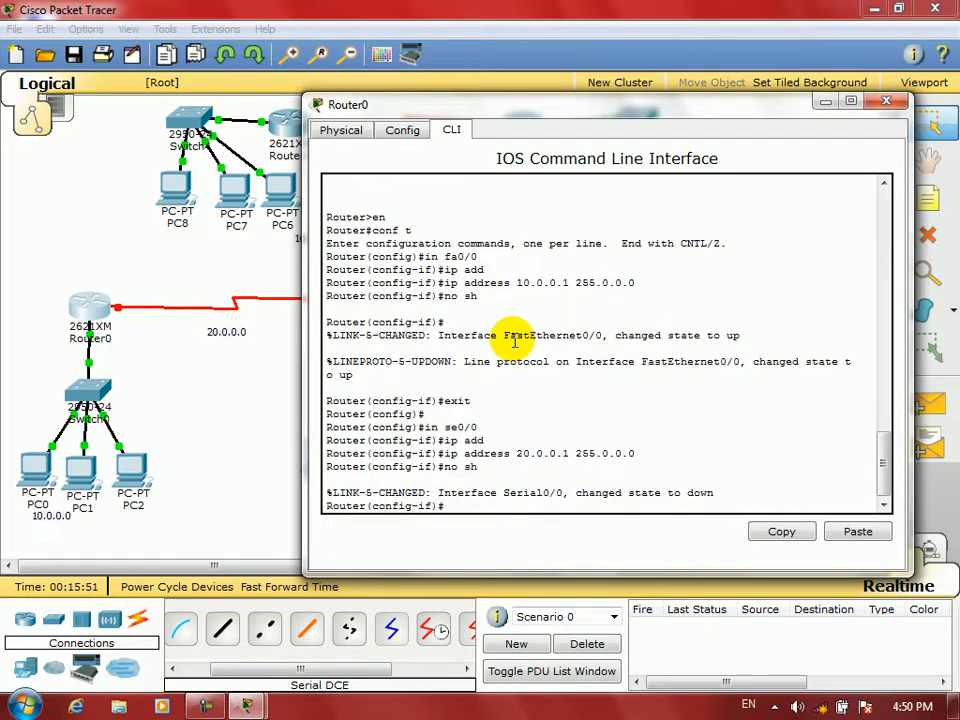
# - Switch from Router0 to Router1 and assign IP address 20.0.0.2 with mask 255.0.0.0 to its se0/1 interface
pyautogui.press('Return')
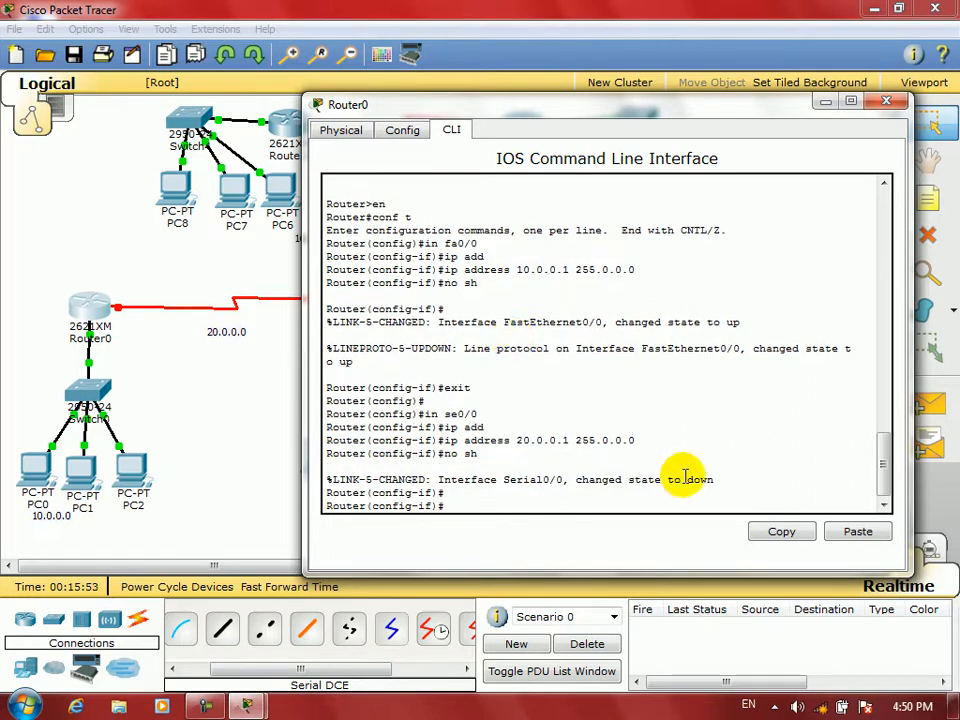
pyautogui.click(886, 101)
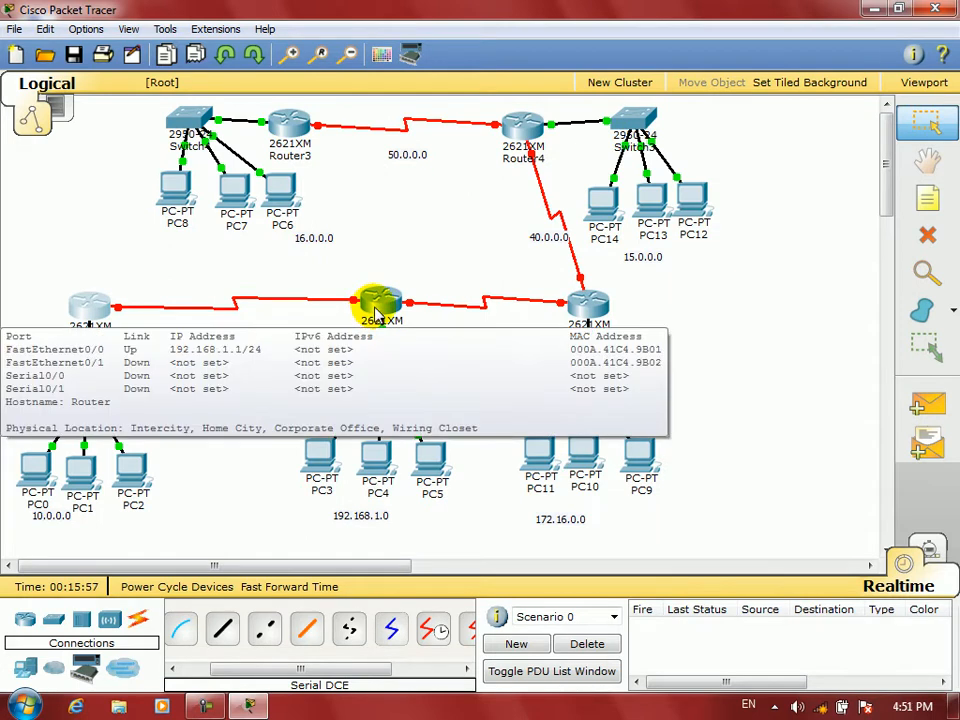
pyautogui.click(375, 307)
pyautogui.moveTo(375, 138); pyautogui.dragTo(525, 138)
pyautogui.write('e')
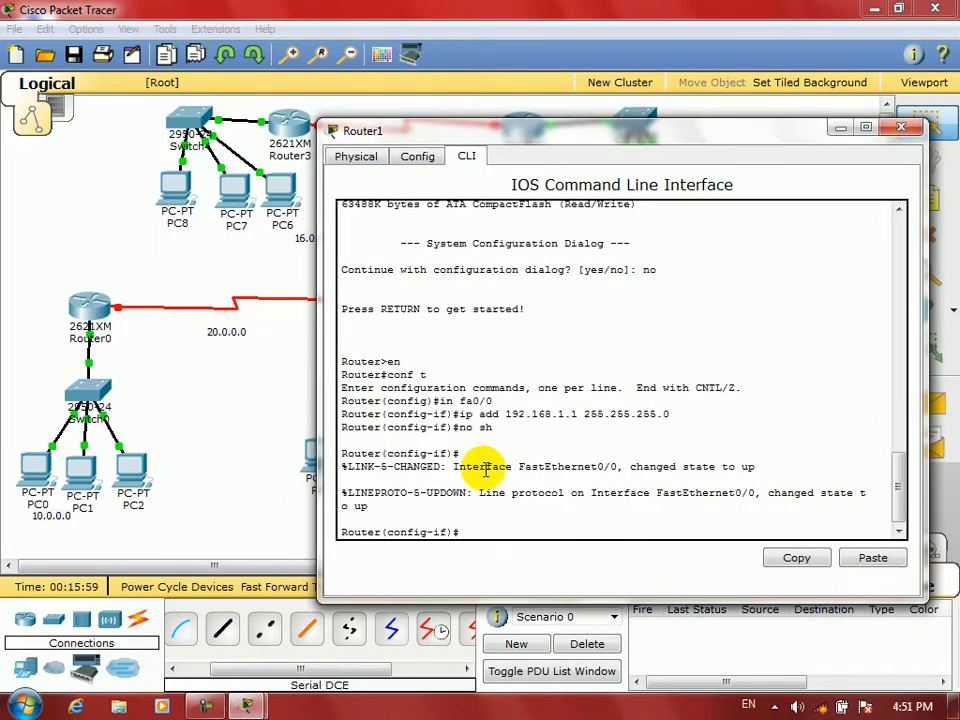
pyautogui.write('xit')
pyautogui.press('Return')
pyautogui.write('in se0/1')
pyautogui.press('Return')
pyautogui.write('ip add')
pyautogui.press('Tab')
pyautogui.write('20.0.0.2 ')
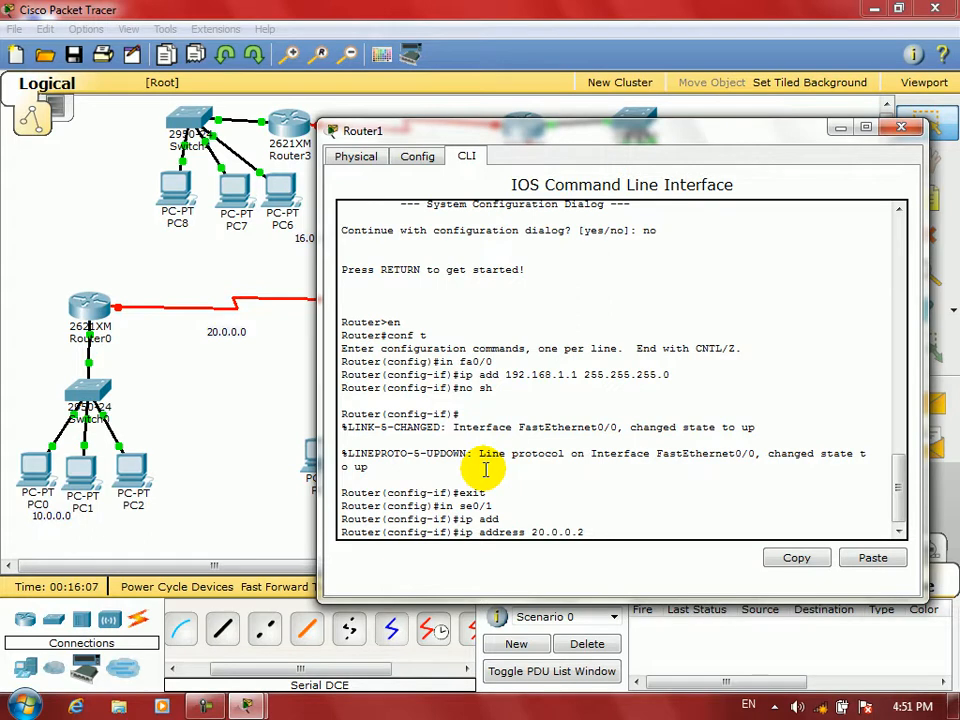
pyautogui.write('255.0.0.0')
pyautogui.press('Return')
# - Enable Router1's se0/1 interface with no shutdown and close the router window
pyautogui.write('no sh')
pyautogui.press('Return')
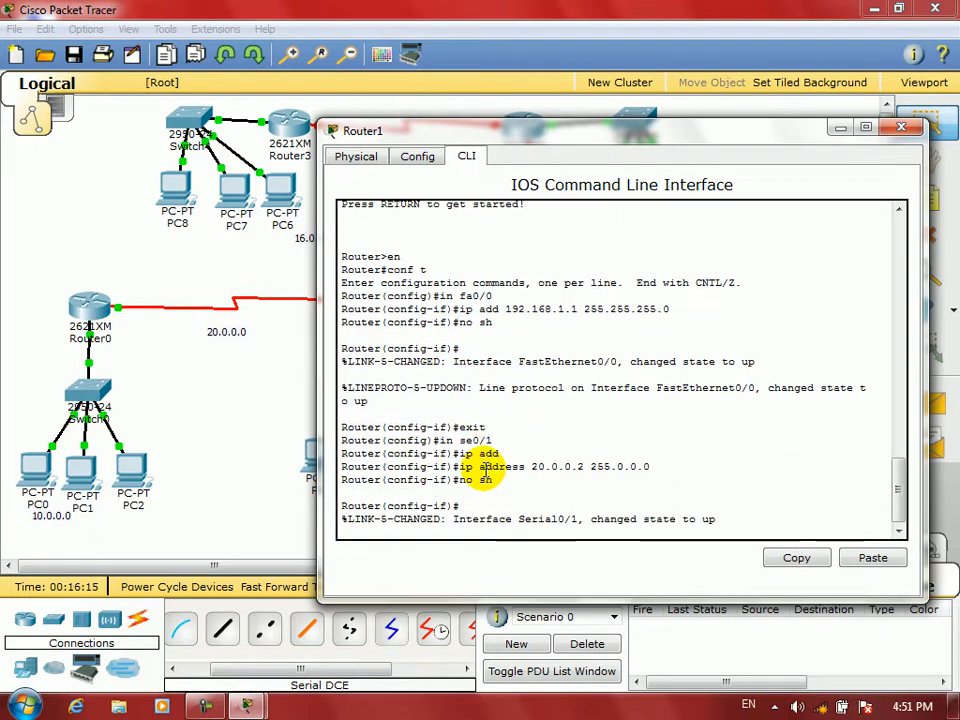
pyautogui.press('Return')
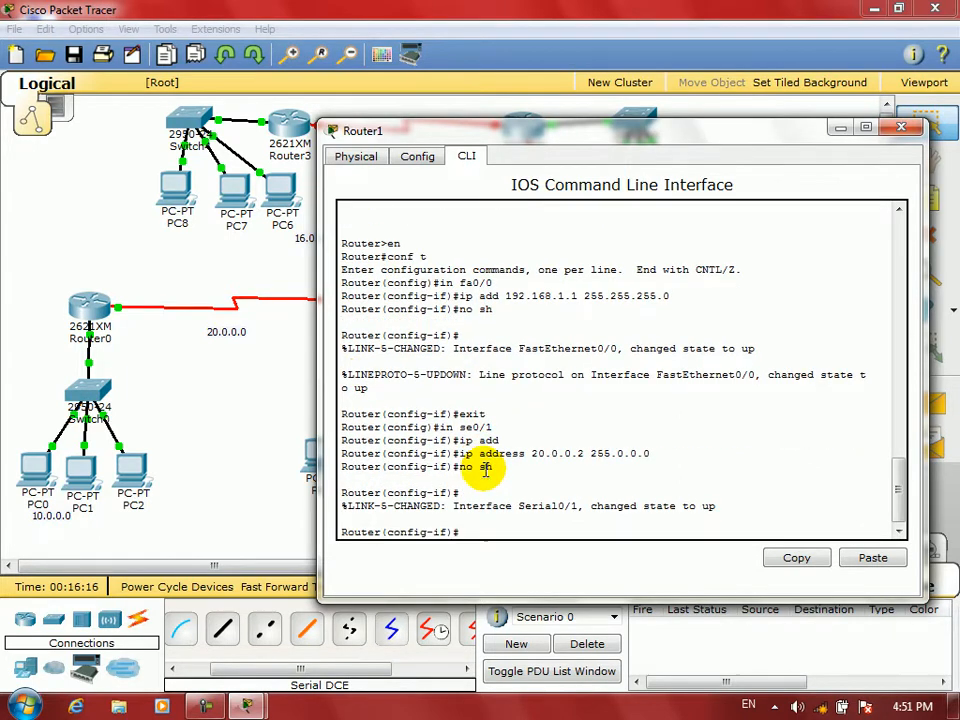
pyautogui.click(901, 126)
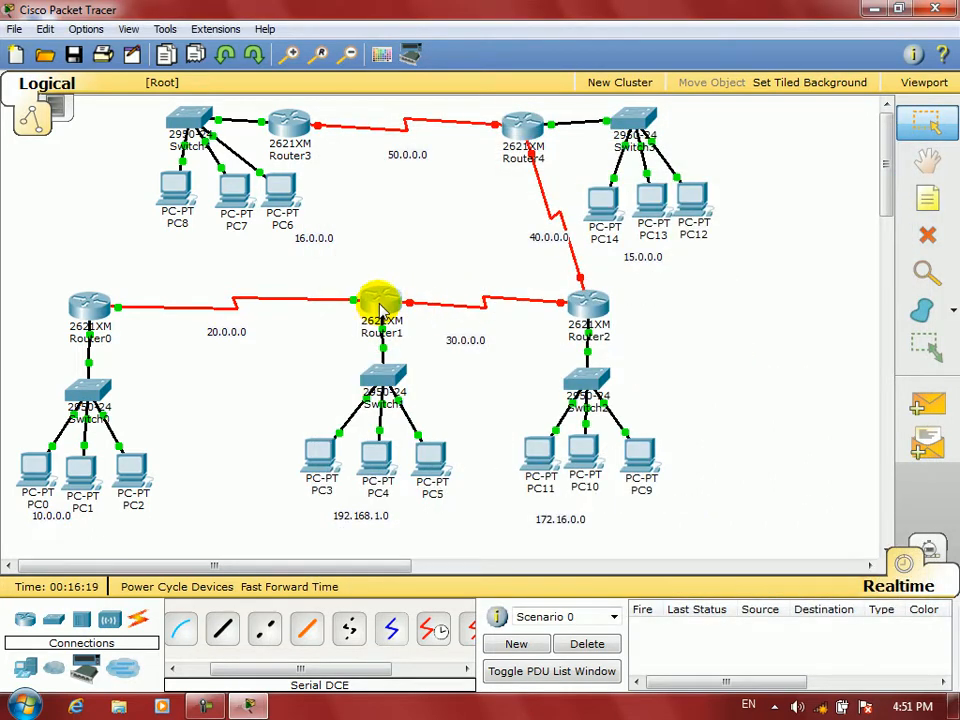
# - Assign IP address 30.0.0.1 with mask 255.0.0.0 to the se0/0 interface in Router1's CLI
pyautogui.click(390, 306)
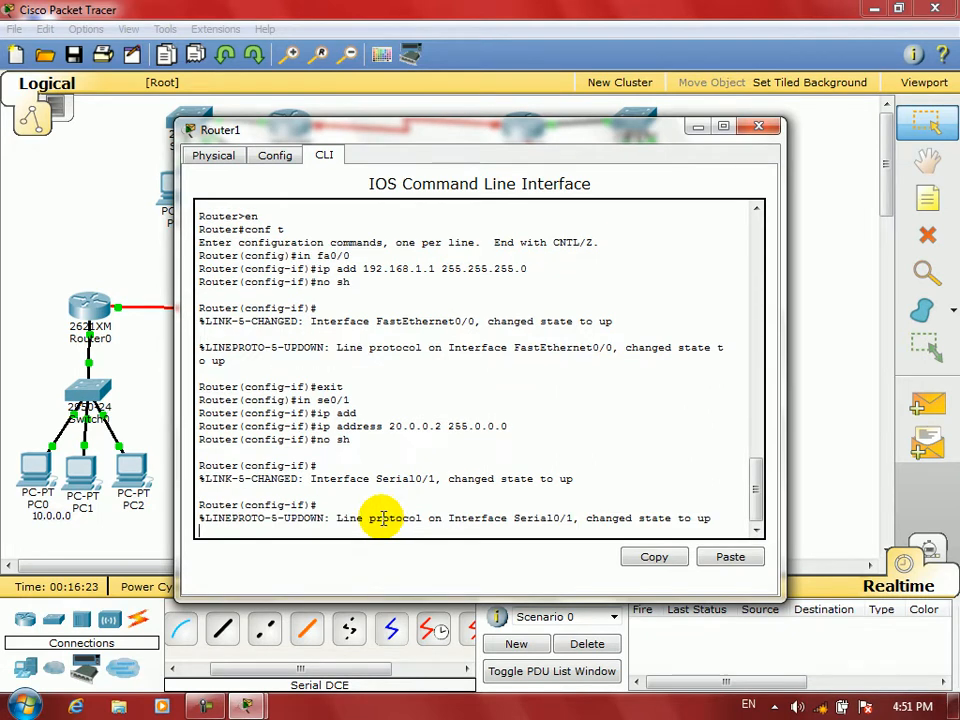
pyautogui.press('Return')
pyautogui.write('exit')
pyautogui.press('Return')
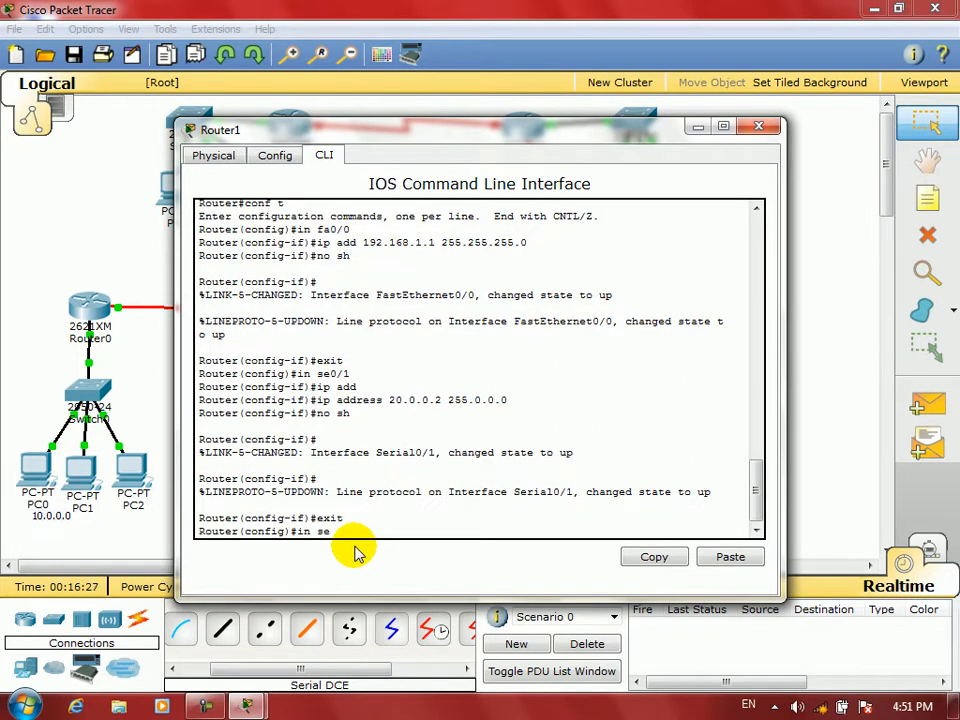
pyautogui.write('in se0/0')
pyautogui.press('Return')
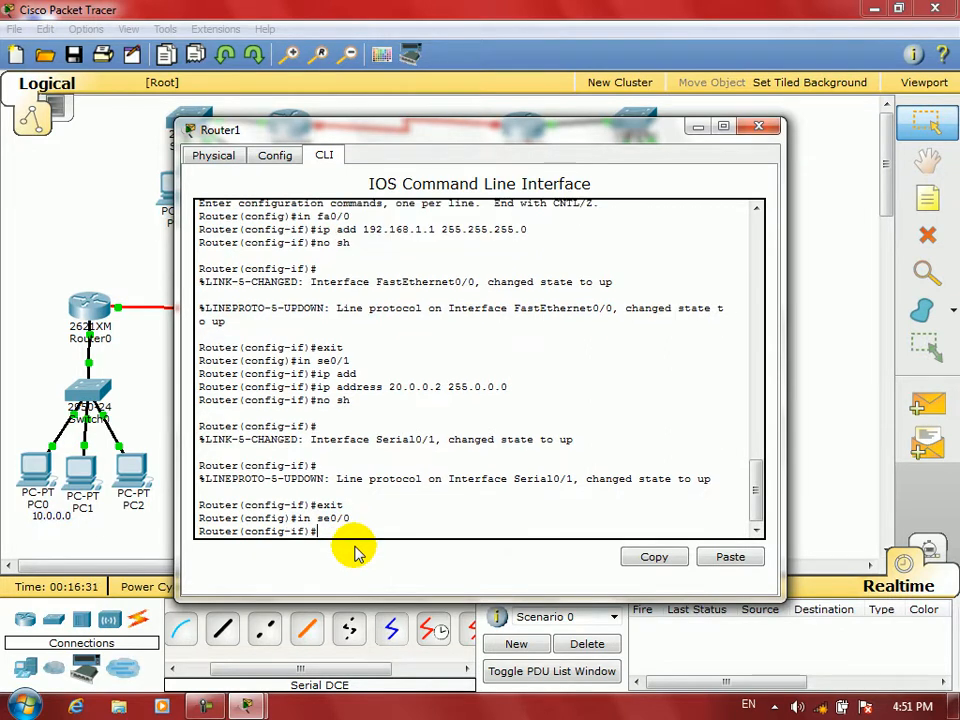
pyautogui.write('ip add')
pyautogui.press('Tab')
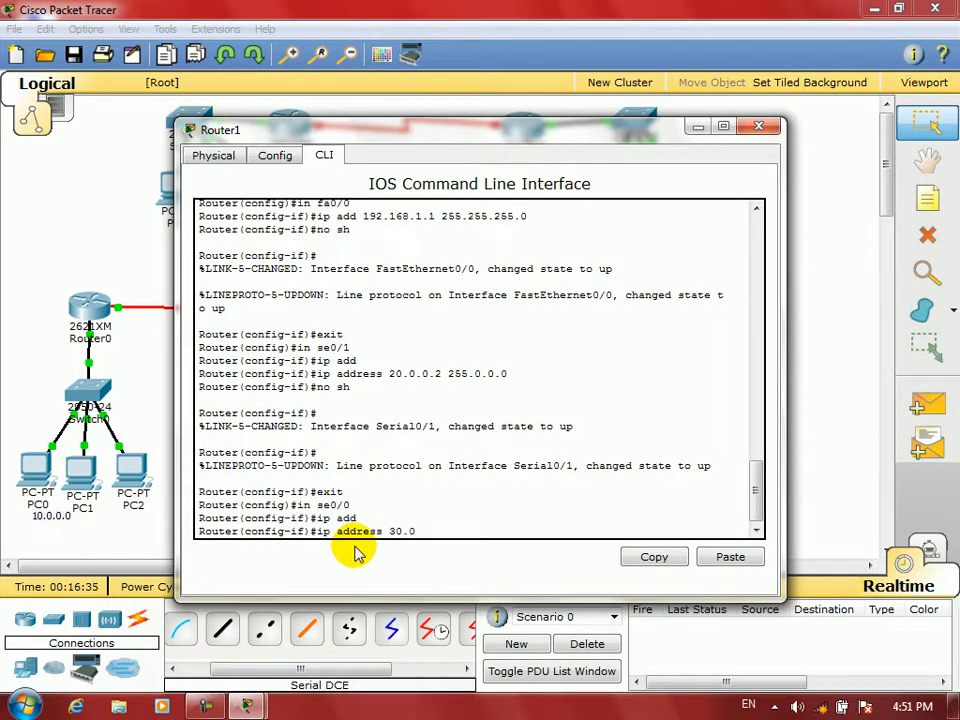
pyautogui.write('30.0.0.1 255.0.0.0')
pyautogui.press('Return')
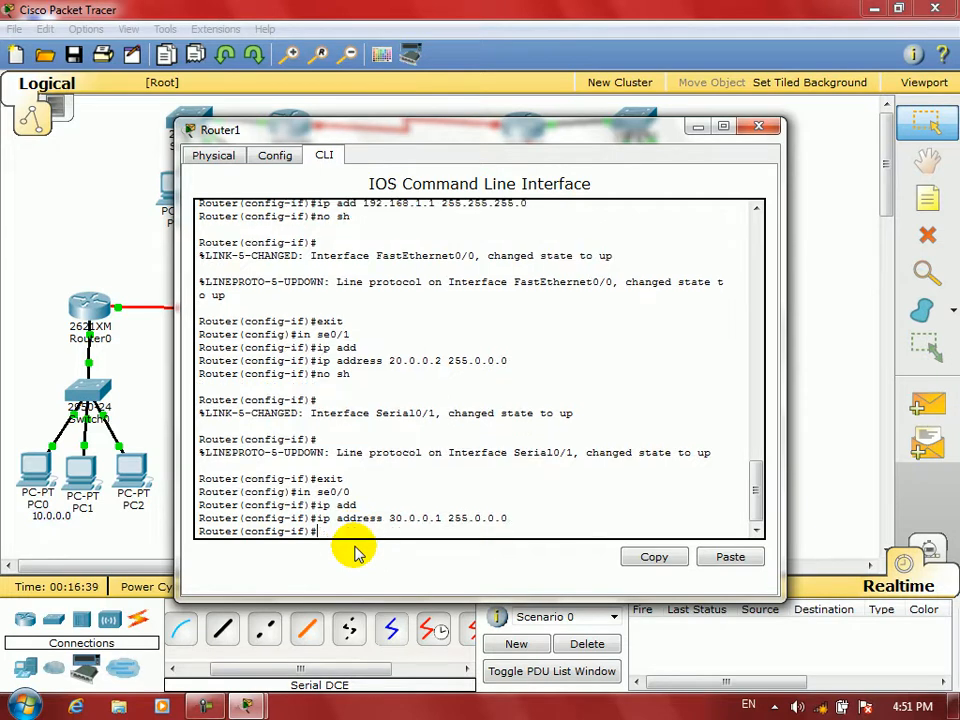
# - Enable Router1's se0/0 interface with no shutdown and close the router window
pyautogui.write('no')
pyautogui.press('Return')
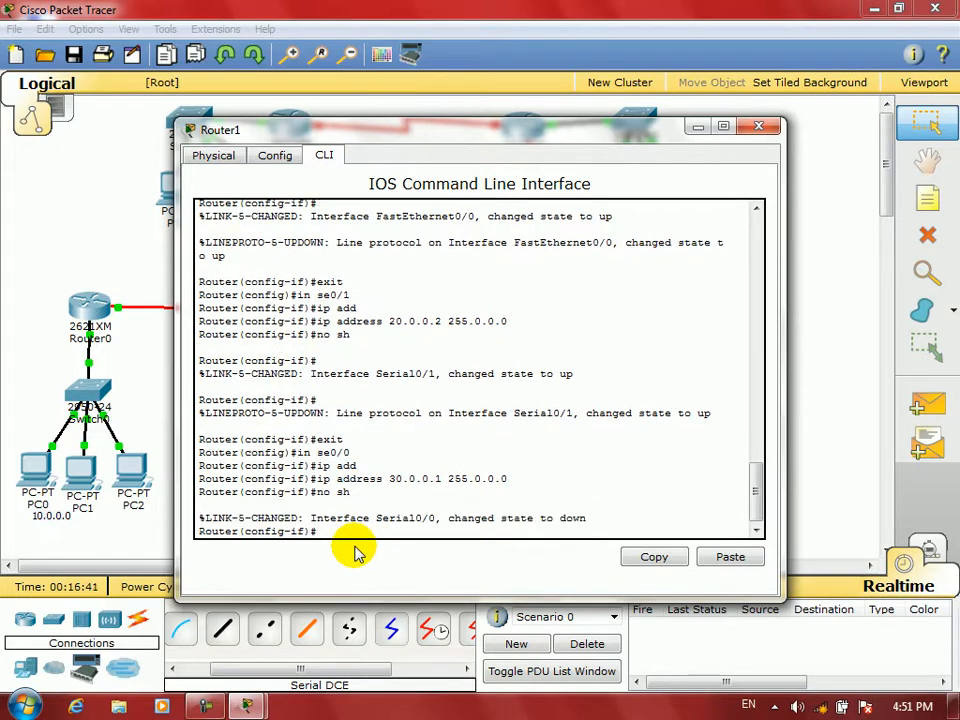
pyautogui.press('Return')
pyautogui.click(759, 128)
# - Assign IP address 30.0.0.2 with mask 255.0.0.0 to the se0/1 interface in Router2's CLI
pyautogui.click(585, 306)
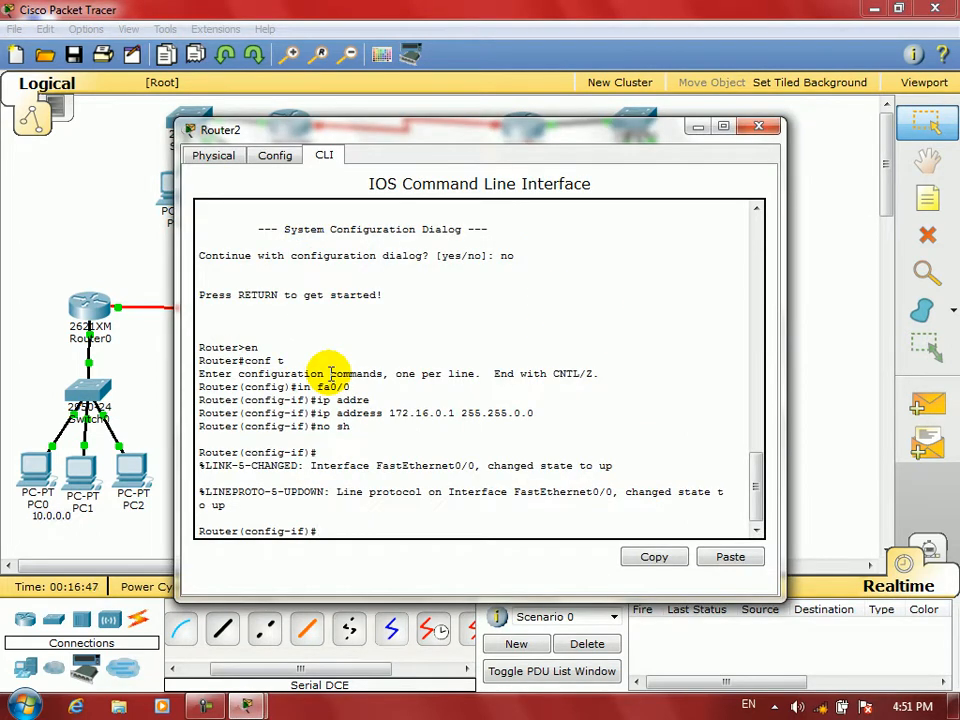
pyautogui.write('exit')
pyautogui.press('Return')
pyautogui.write('in ')
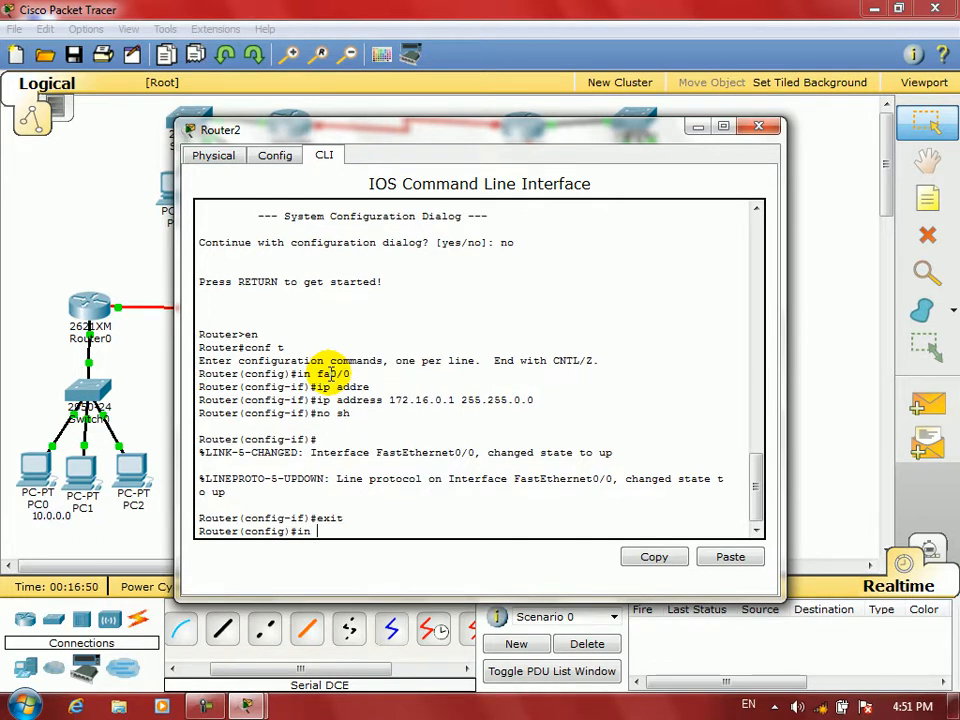
pyautogui.write('se0/1')
pyautogui.press('Return')
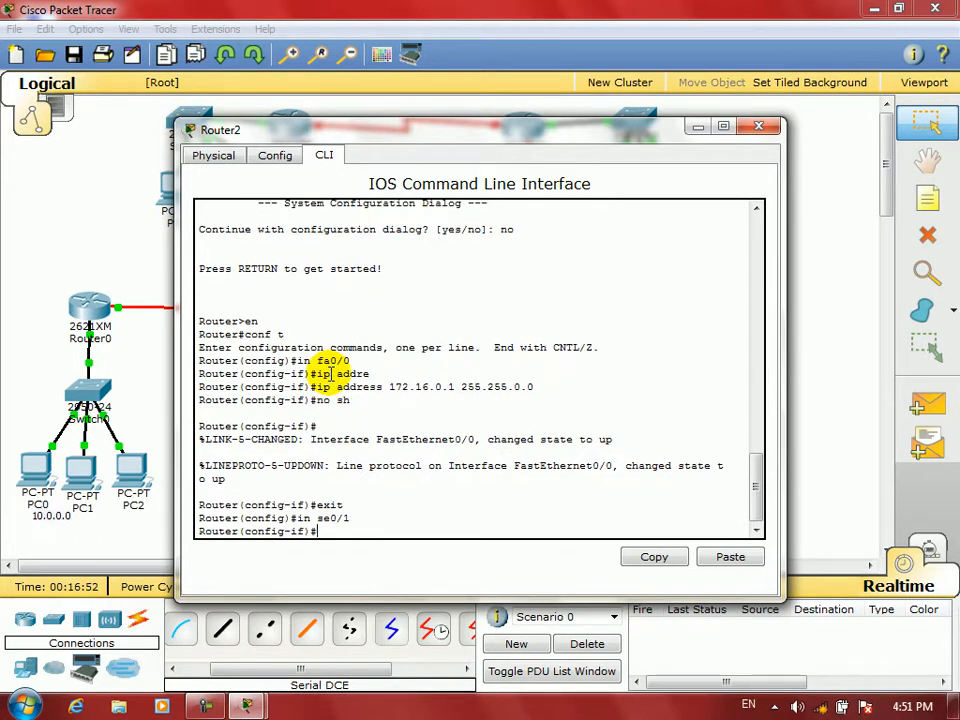
pyautogui.write('ip add')
pyautogui.press('Tab')
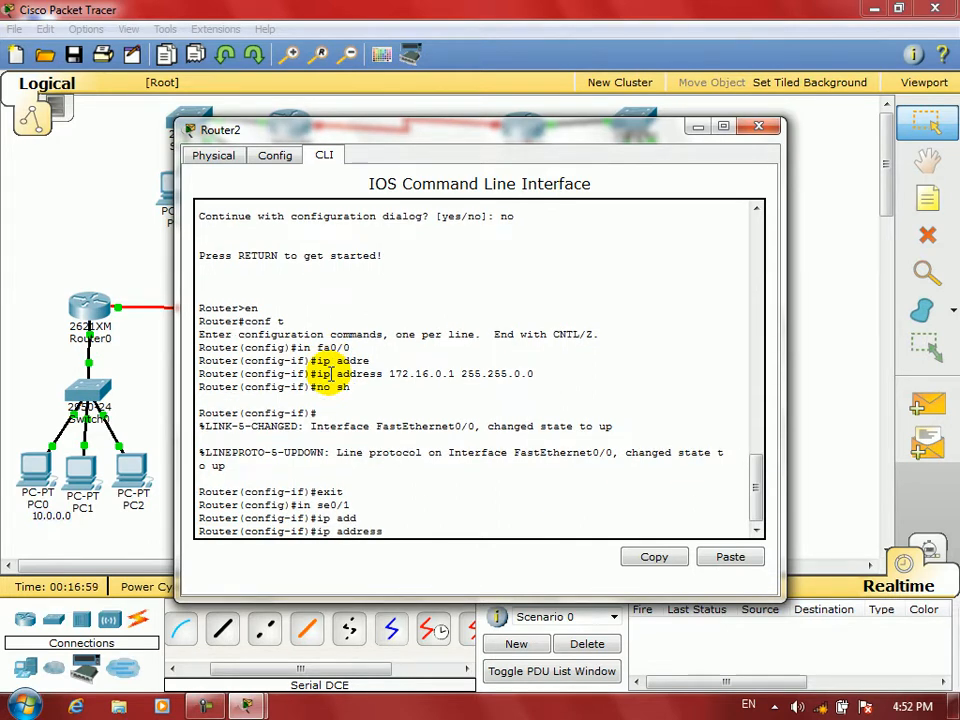
pyautogui.moveTo(500, 130); pyautogui.dragTo(564, 283)
pyautogui.moveTo(577, 414); pyautogui.dragTo(561, 514)
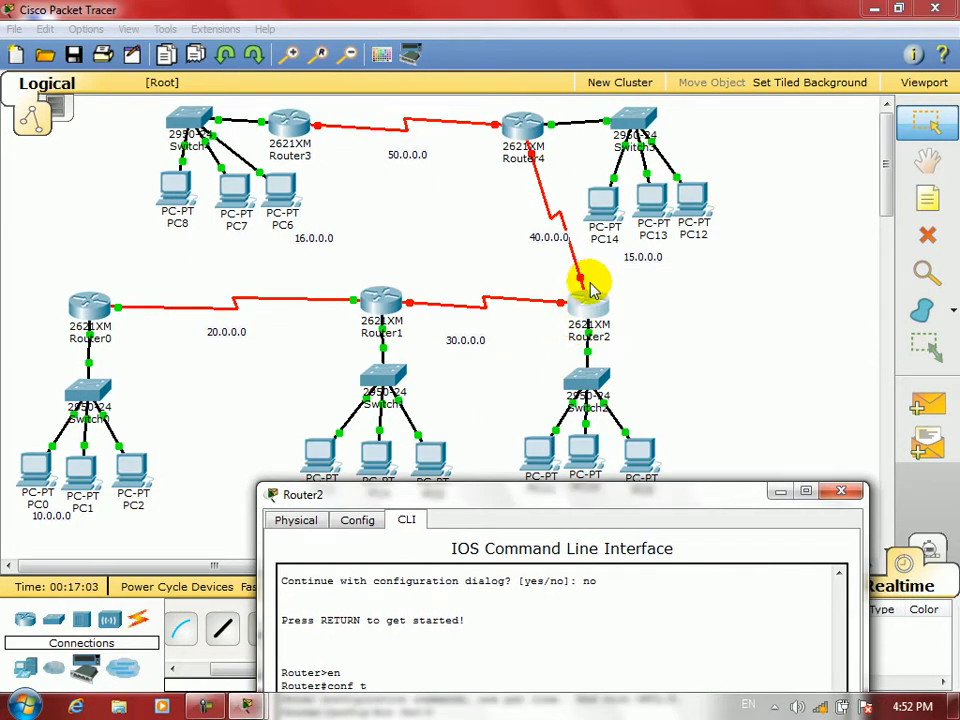
pyautogui.moveTo(566, 490); pyautogui.dragTo(463, 150)
pyautogui.write('30.0.0.2 255.0.0.0')
pyautogui.press('Return')
# - Enable Router2's se0/1 interface with no shutdown and return to global configuration mode
pyautogui.write('no sh')
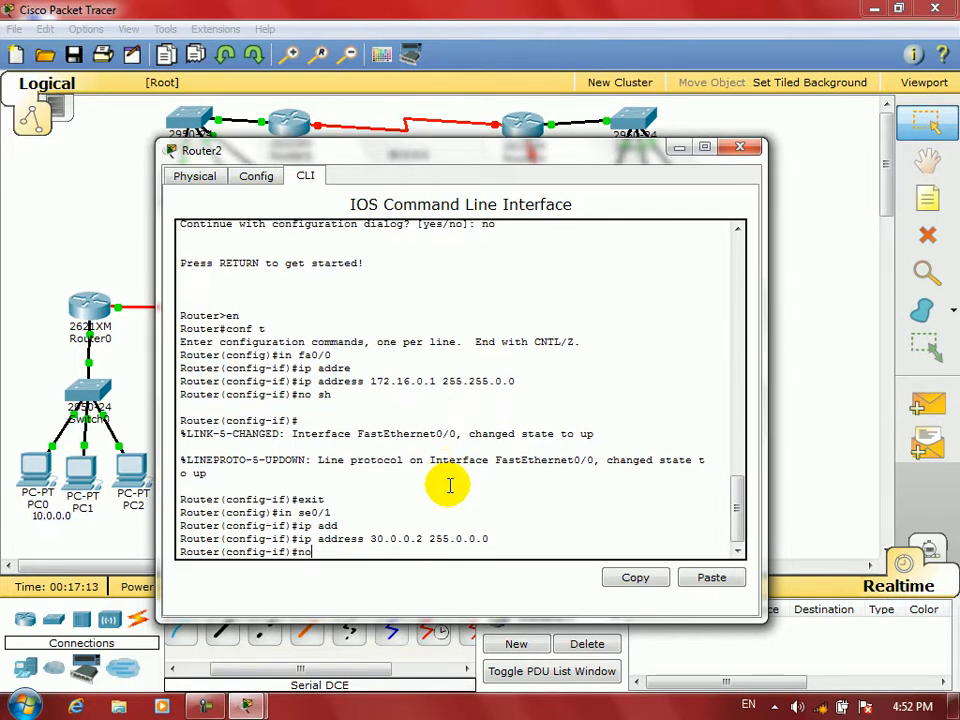
pyautogui.press('Return')
pyautogui.write('exit')
pyautogui.press('Return')
pyautogui.press('Return')
# - Assign 40.0.0.1 255.0.0.0 to Router2's se0/0 interface, enable it with no shutdown and close the router window
pyautogui.write('in ')
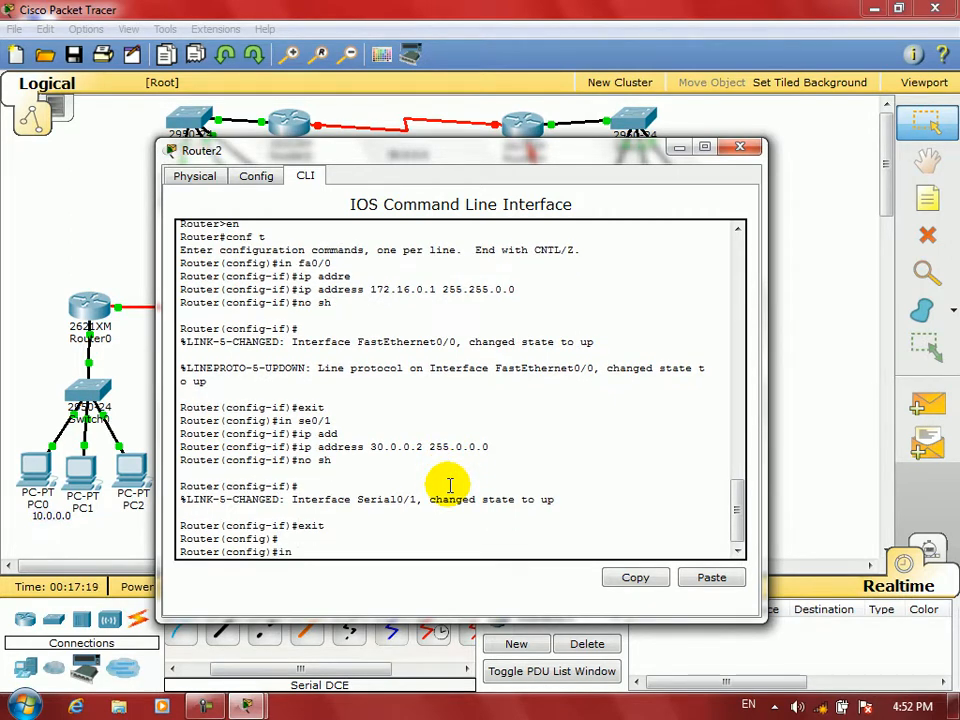
pyautogui.write('s')
pyautogui.press('Return')
pyautogui.write('in se 0/0')
pyautogui.press('Return')
pyautogui.write('ip add')
pyautogui.press('Tab')
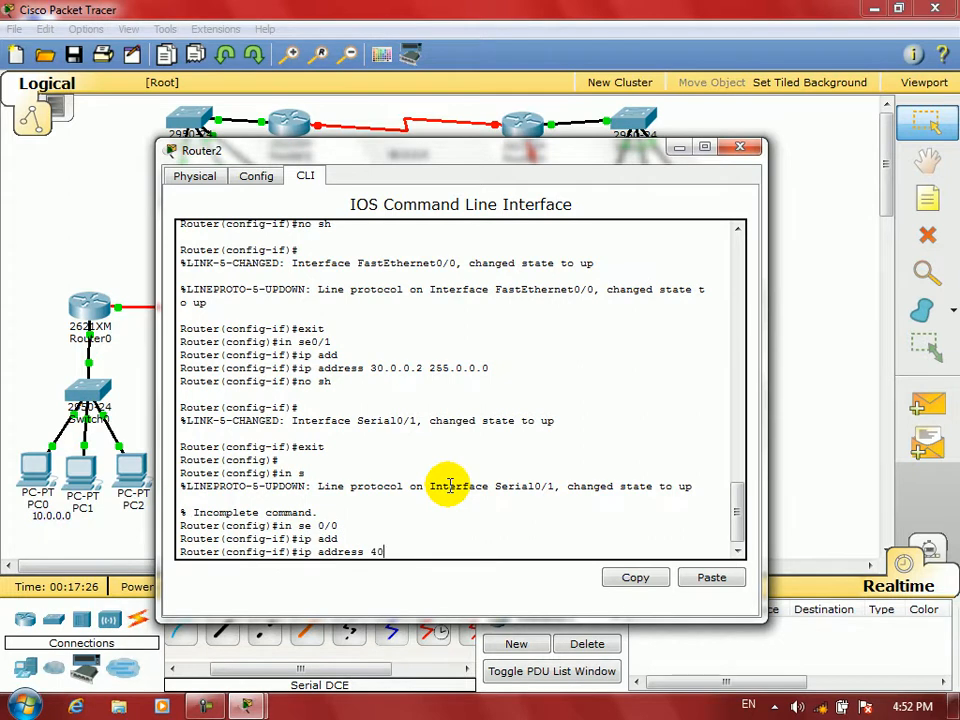
pyautogui.write('40.0.0.1 255.0.0.0')
pyautogui.press('Return')
pyautogui.write('no sh')
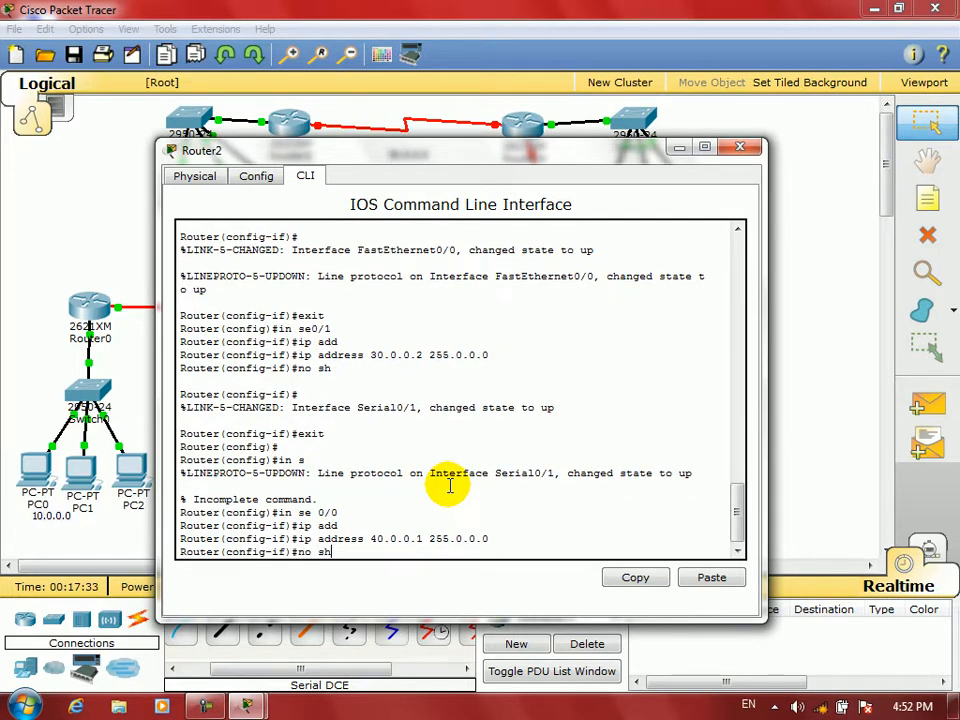
pyautogui.press('Return')
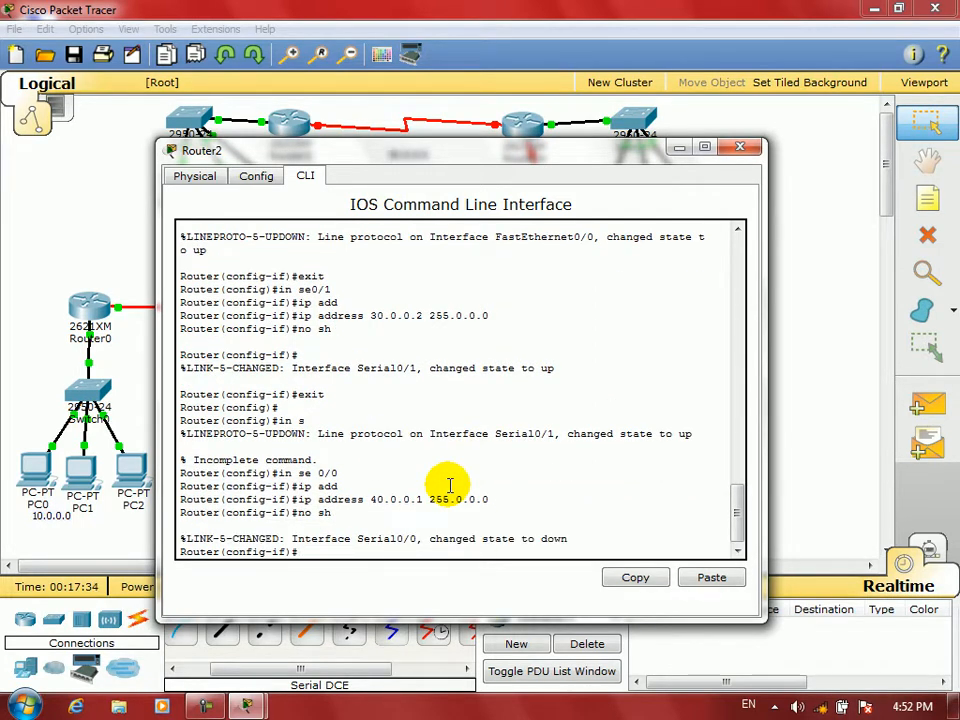
pyautogui.click(740, 148)
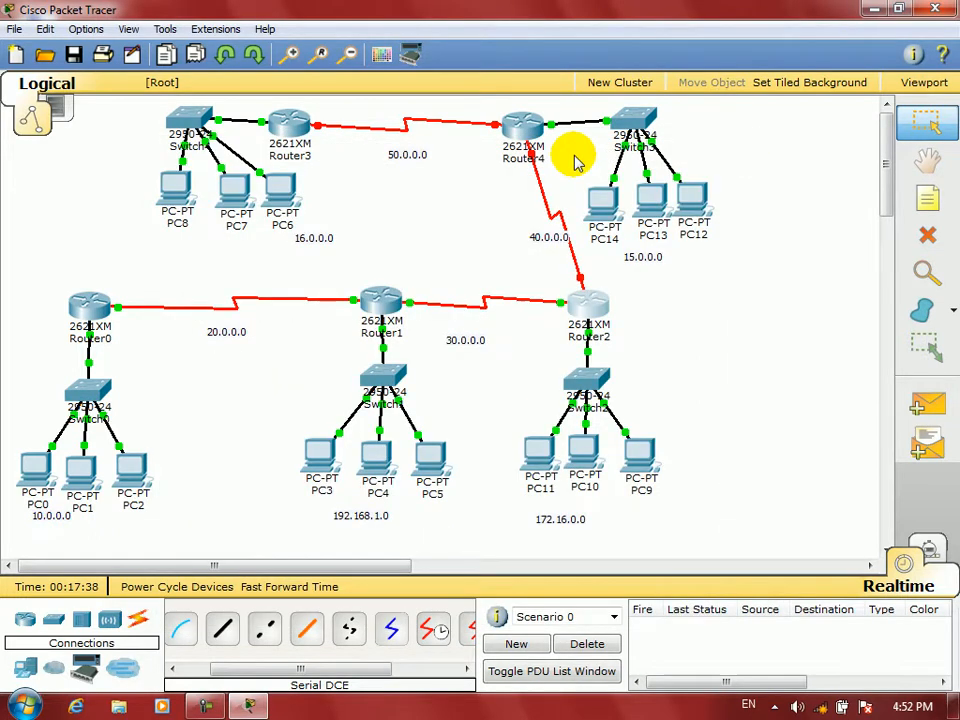
# - Assign IP address 40.0.0.2 with mask 255.0.0.0 to the se0/1 interface in Router4's CLI
pyautogui.click(519, 130)
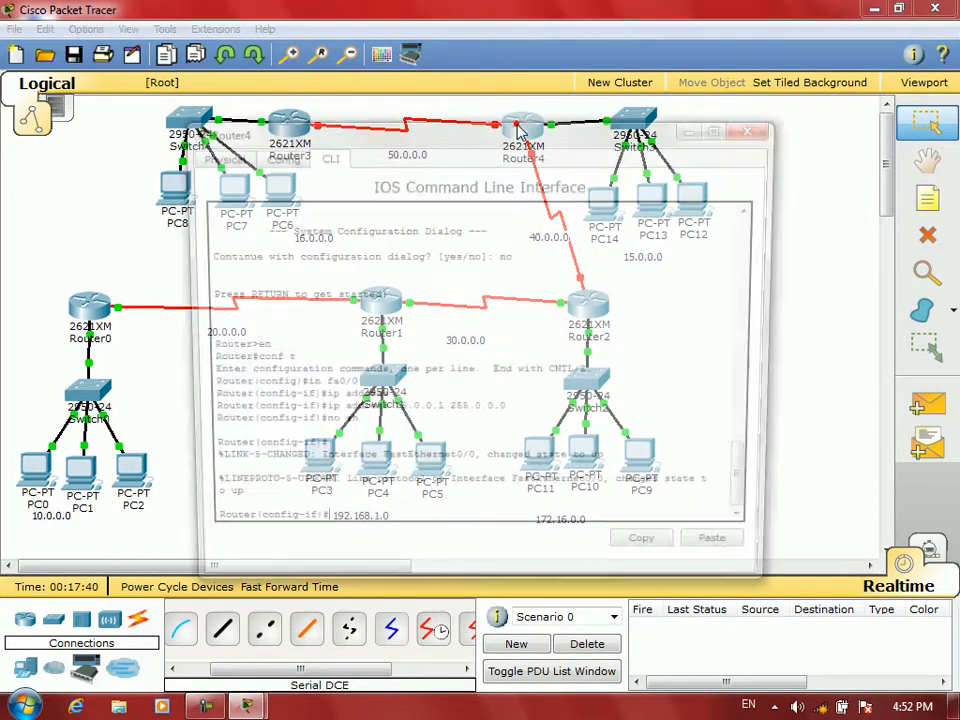
pyautogui.write('exit')
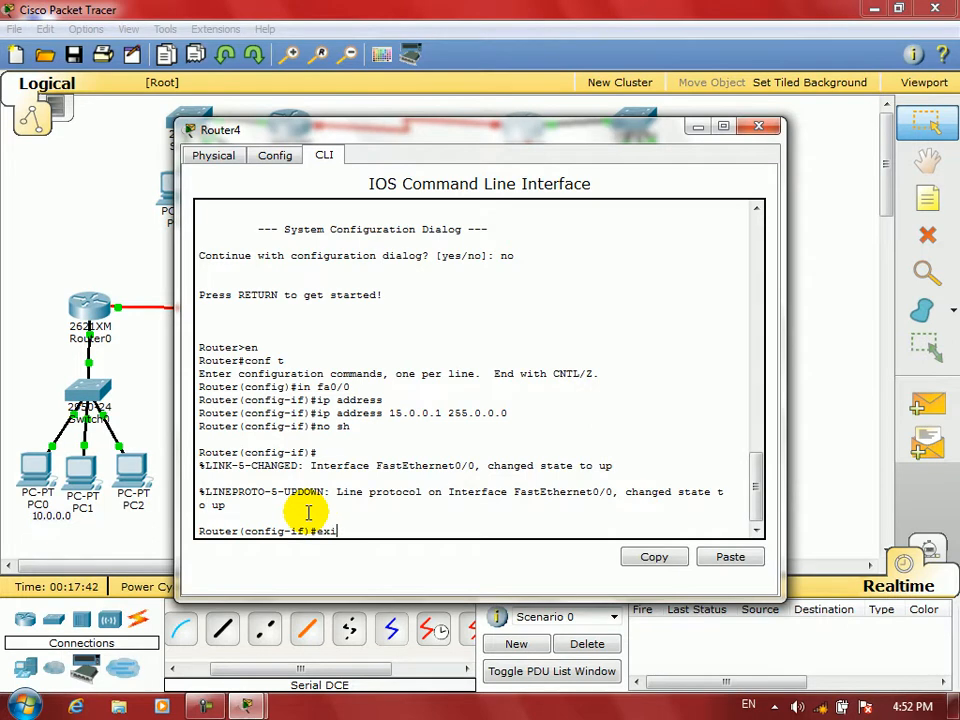
pyautogui.press('Return')
pyautogui.write('in se')
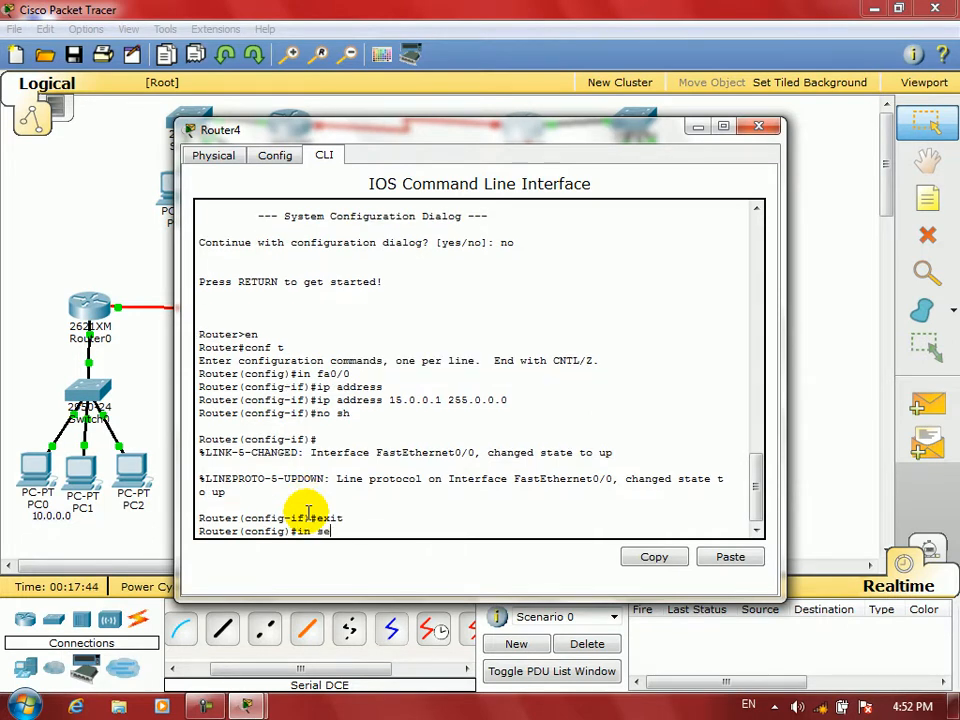
pyautogui.write(' 0/1')
pyautogui.press('Return')
pyautogui.write('ip add')
pyautogui.press('Tab')
pyautogui.write('40.0.0.')
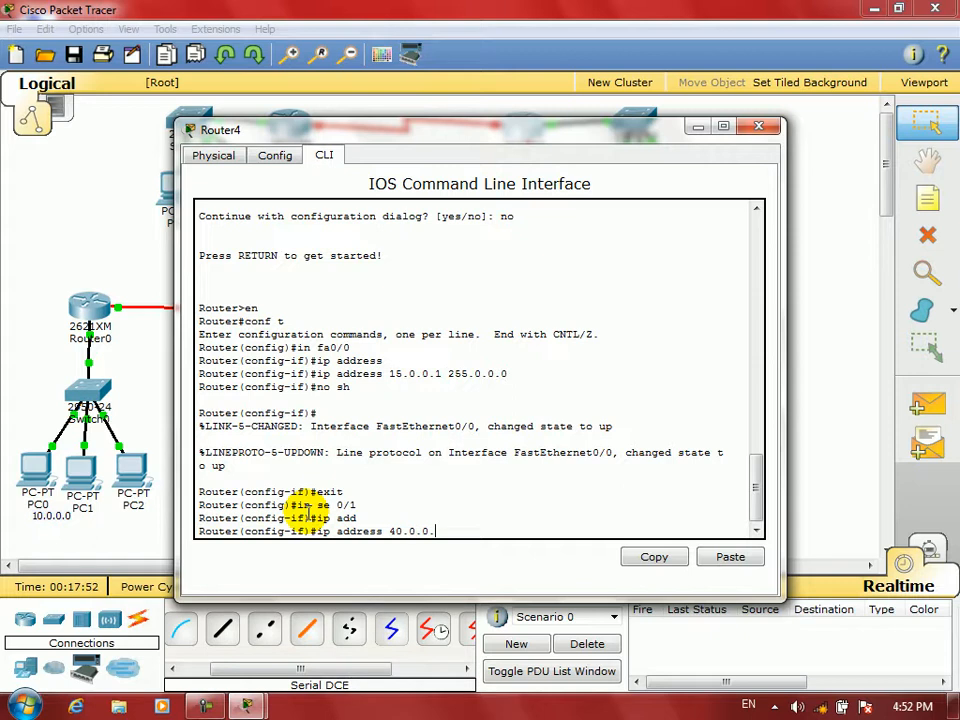
pyautogui.write('0 255.0.0.0')
pyautogui.press('Return')
# - Enable Router4's se0/1 interface with no shutdown and return to global configuration mode
pyautogui.write('no sh')
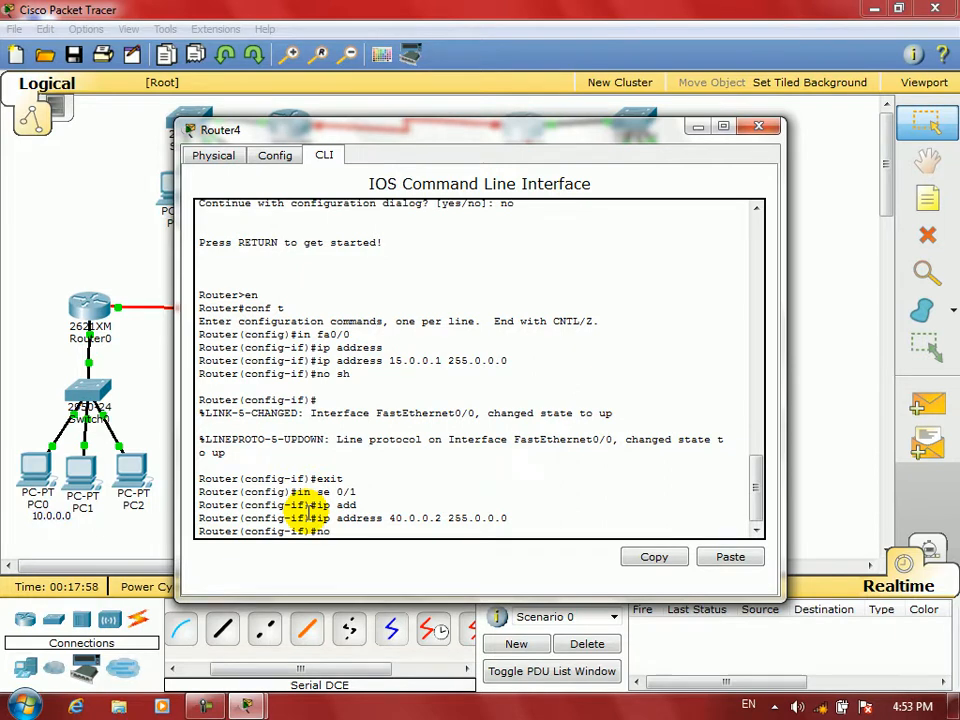
pyautogui.press('Return')
pyautogui.press('Return')
pyautogui.write('exit')
pyautogui.press('Return')
pyautogui.press('Return')
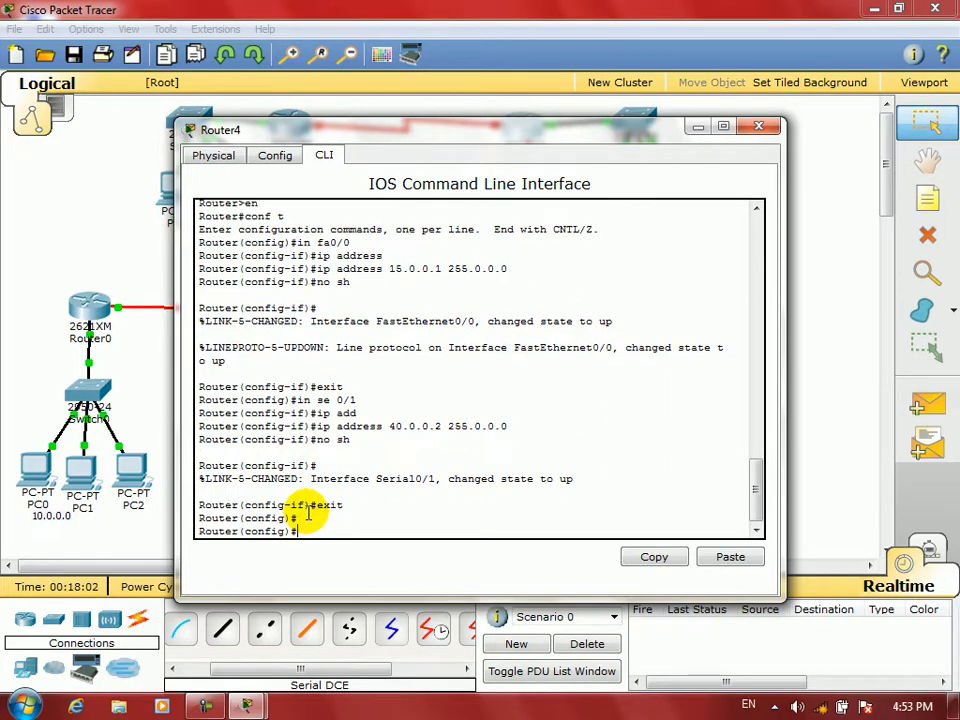
# - Assign IP address 50.0.0.1 with mask 255.0.0.0 to Router4's se0/0 interface and enable it with no shutdown
pyautogui.write('in se 0/0')
pyautogui.press('Return')
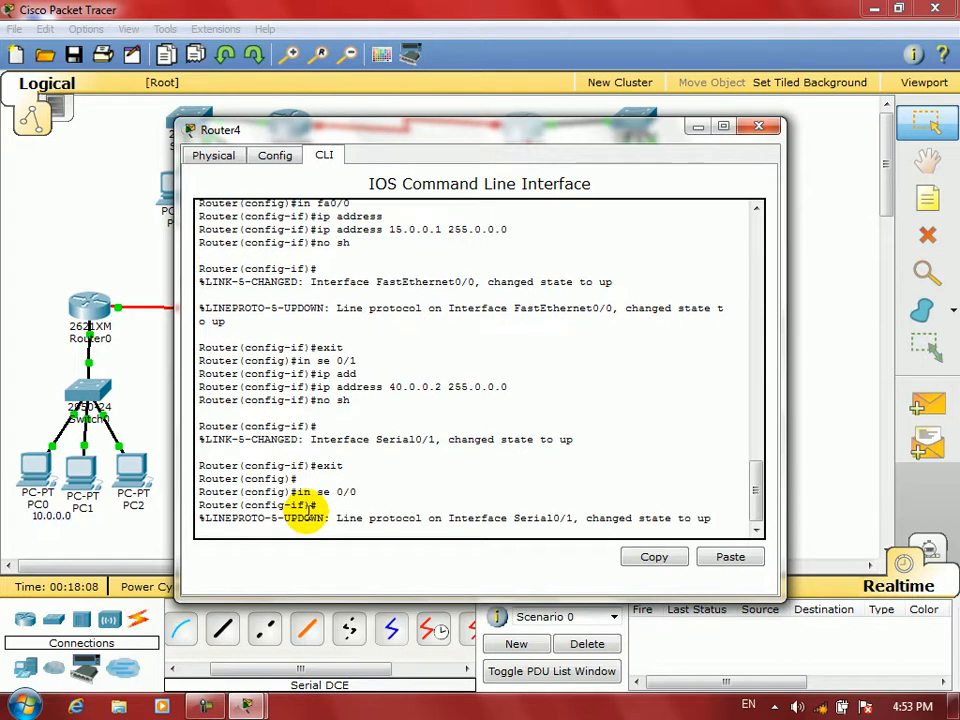
pyautogui.press('Return')
pyautogui.write('in se0/0')
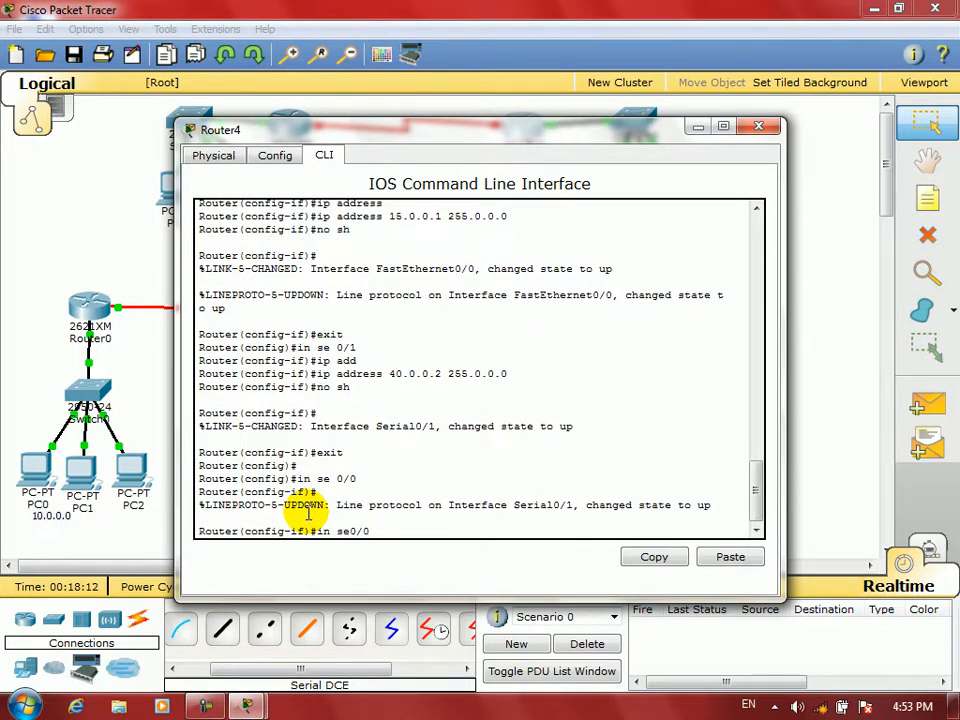
pyautogui.press('Return')
pyautogui.write('ip a')
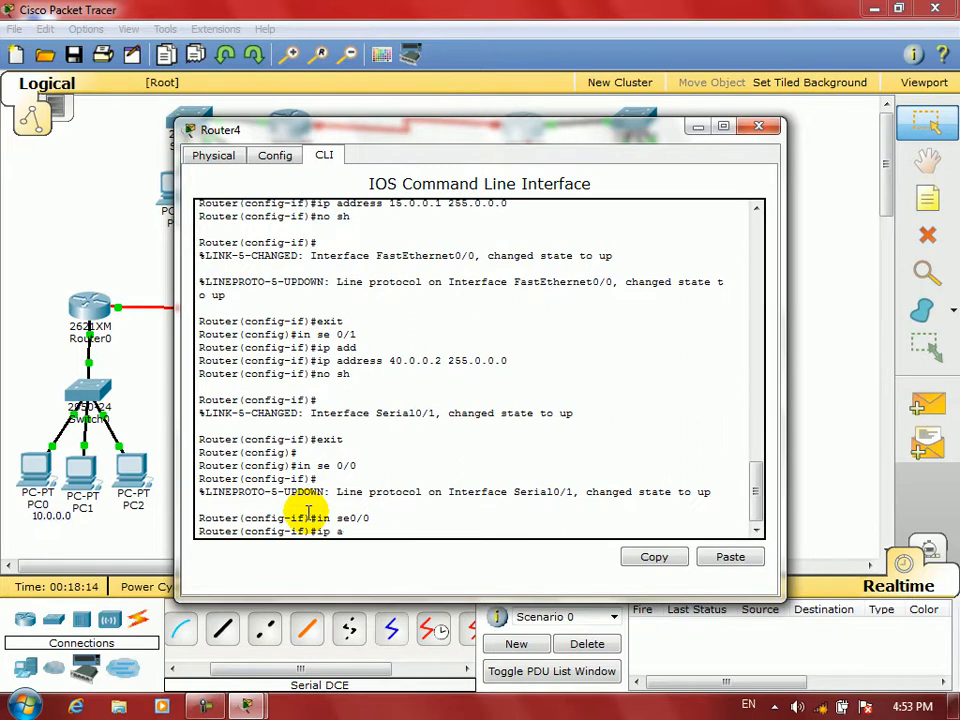
pyautogui.write('dd')
pyautogui.press('Tab')
pyautogui.moveTo(483, 134); pyautogui.dragTo(474, 106)
pyautogui.write('50.0.0.')
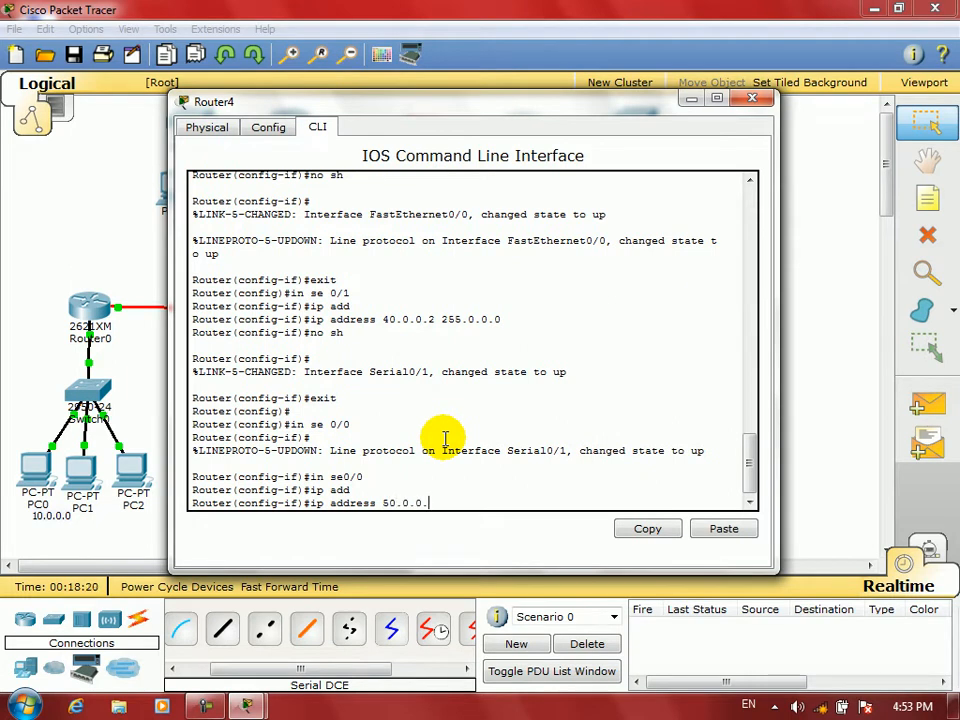
pyautogui.write('1 255.0.0.0.')
pyautogui.press('Return')
pyautogui.write('no sh')
pyautogui.press('Return')
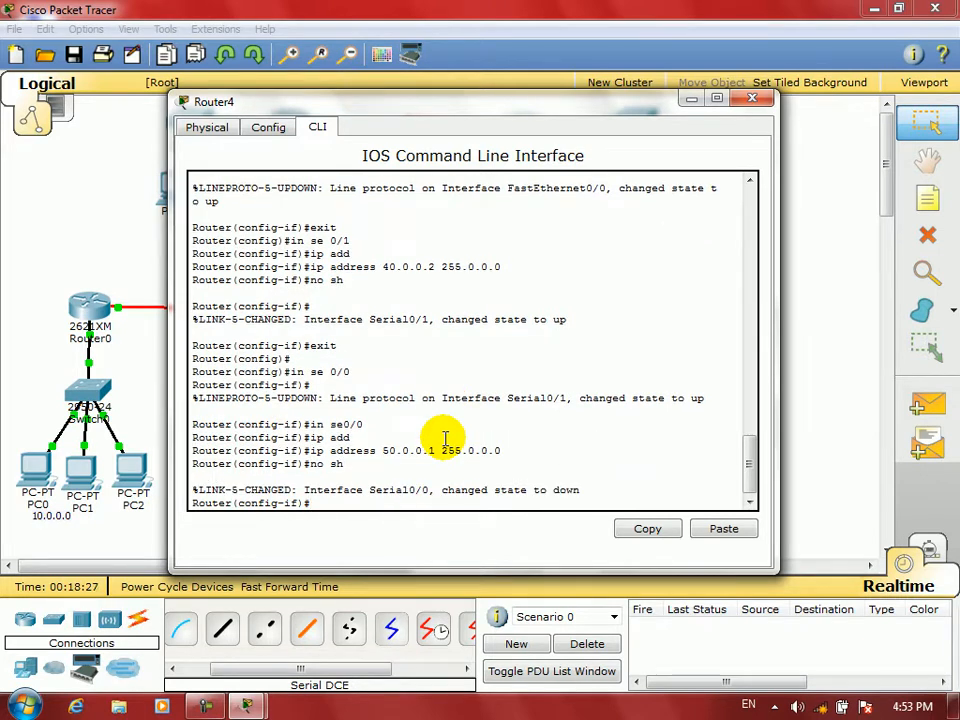
# - Close Router4's window and enter configuration mode for the se0/0 interface in Router3's CLI
pyautogui.click(751, 97)
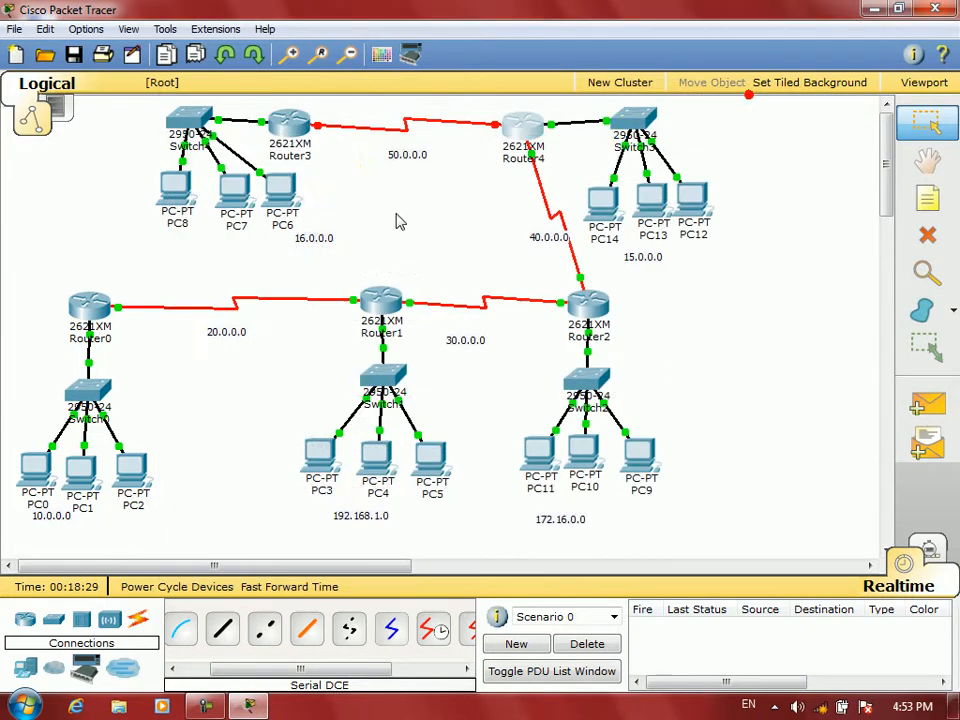
pyautogui.click(291, 140)
pyautogui.click(316, 174)
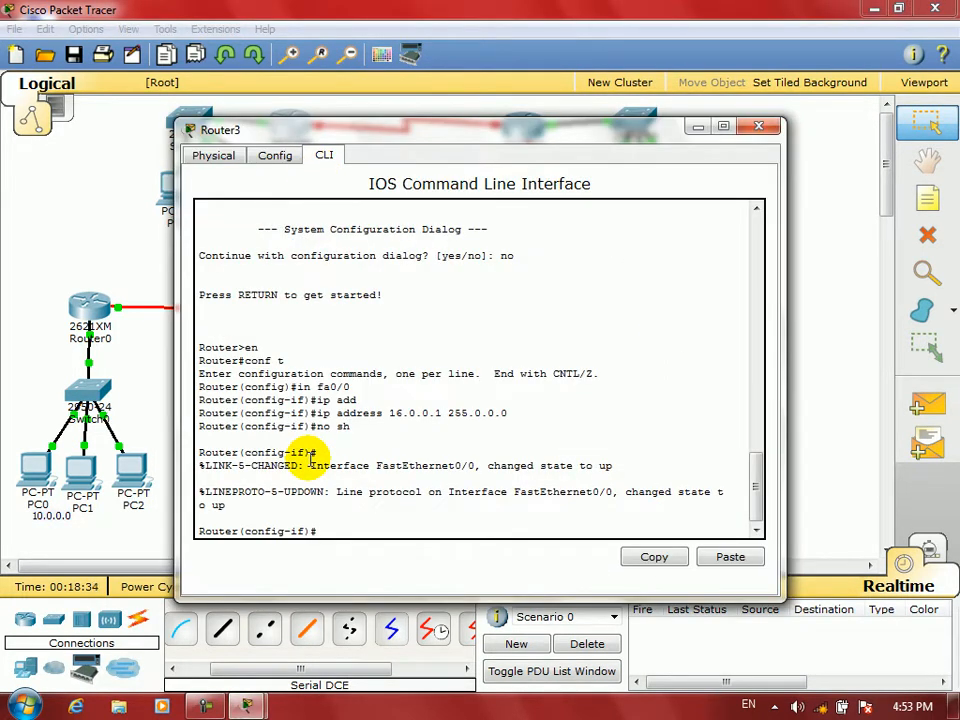
pyautogui.write('exit')
pyautogui.press('Return')
pyautogui.press('Return')
pyautogui.press('Return')
pyautogui.write('in se0/09')
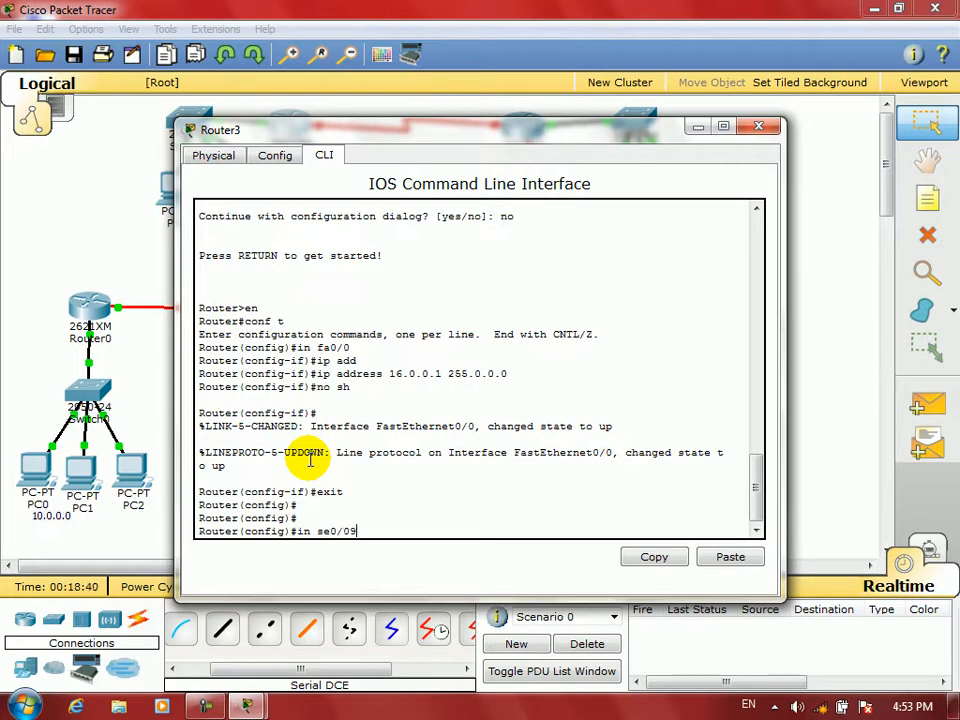
pyautogui.press('BackSpace')
pyautogui.press('Return')
# - Assign 50.0.0.2 255.0.0.0 to Router3's se0/0 interface, enable it with no shutdown and close the router window
pyautogui.write('ip address')
pyautogui.press('Tab')
pyautogui.write('50.0.0.')
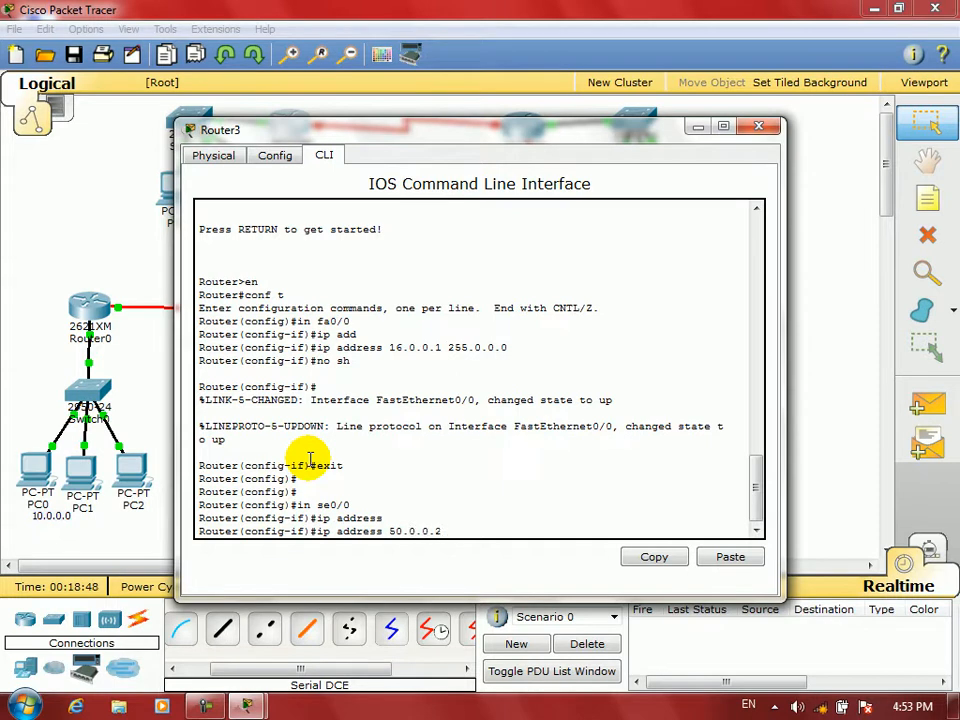
pyautogui.write('2 255.0.0.0')
pyautogui.press('Return')
pyautogui.write('no sh')
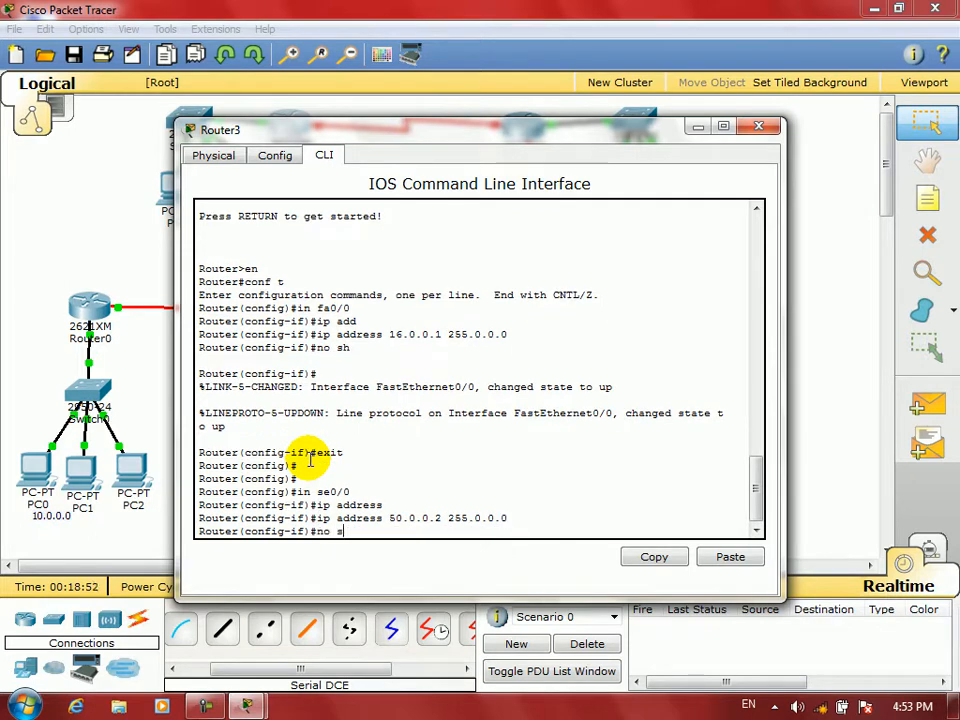
pyautogui.press('Return')
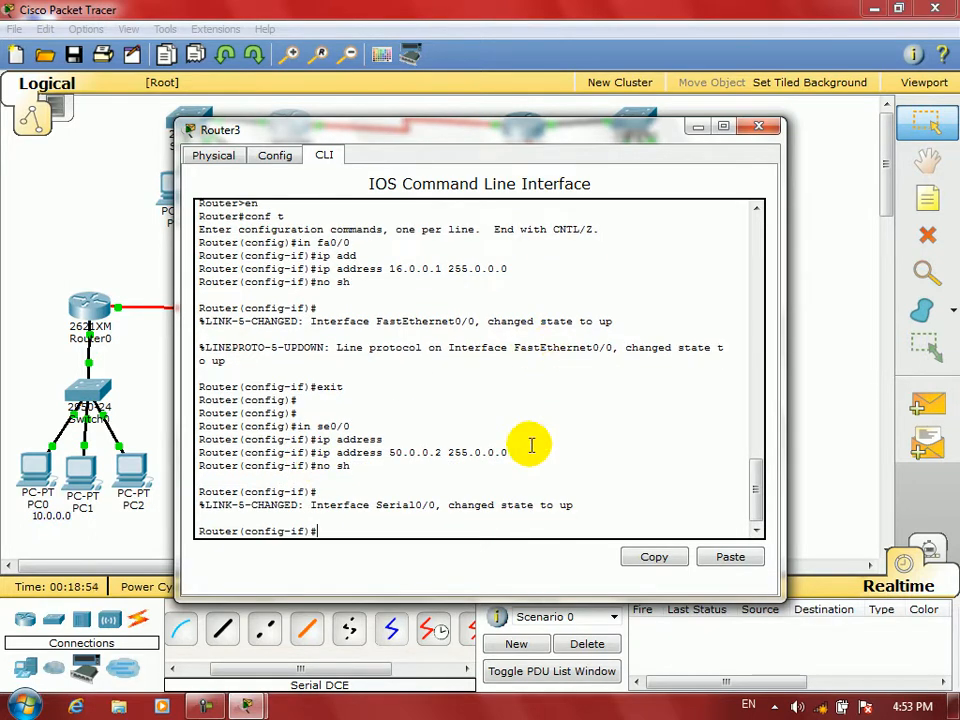
pyautogui.hotkey('ctrl', 'z')
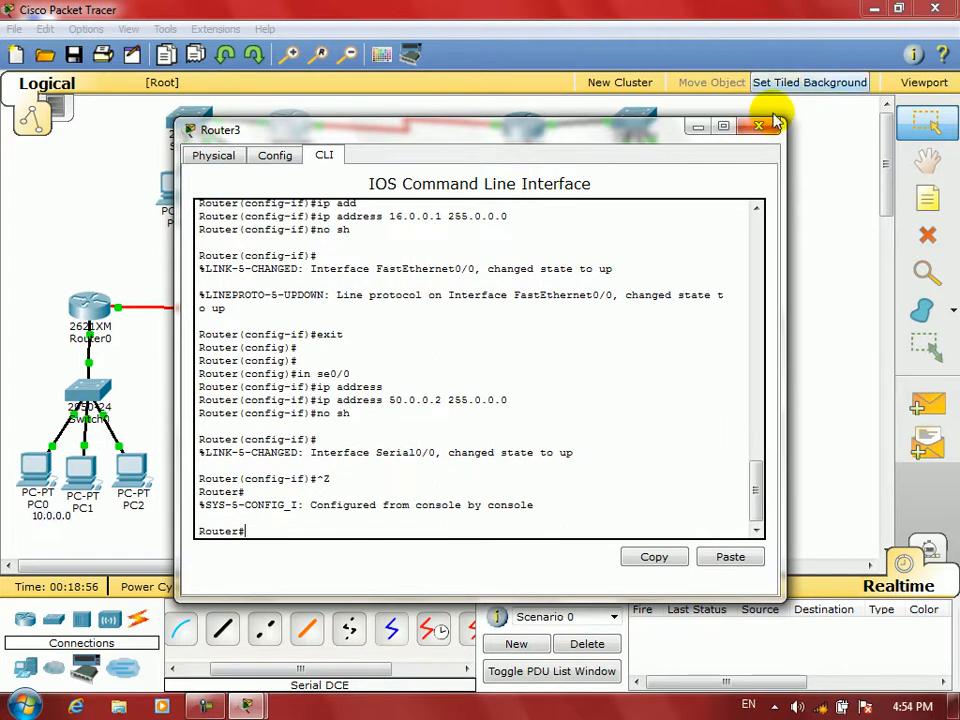
pyautogui.click(760, 126)
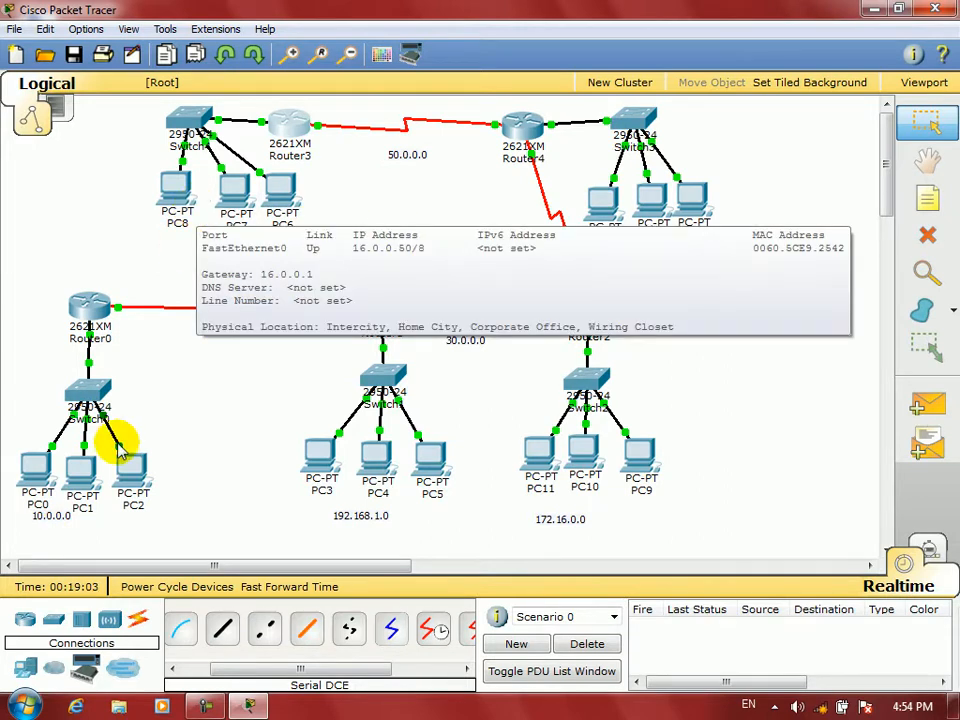
# - Ping 16.0.0.50 from PC0's command prompt, examine the replies and close the PC window
pyautogui.click(33, 463)
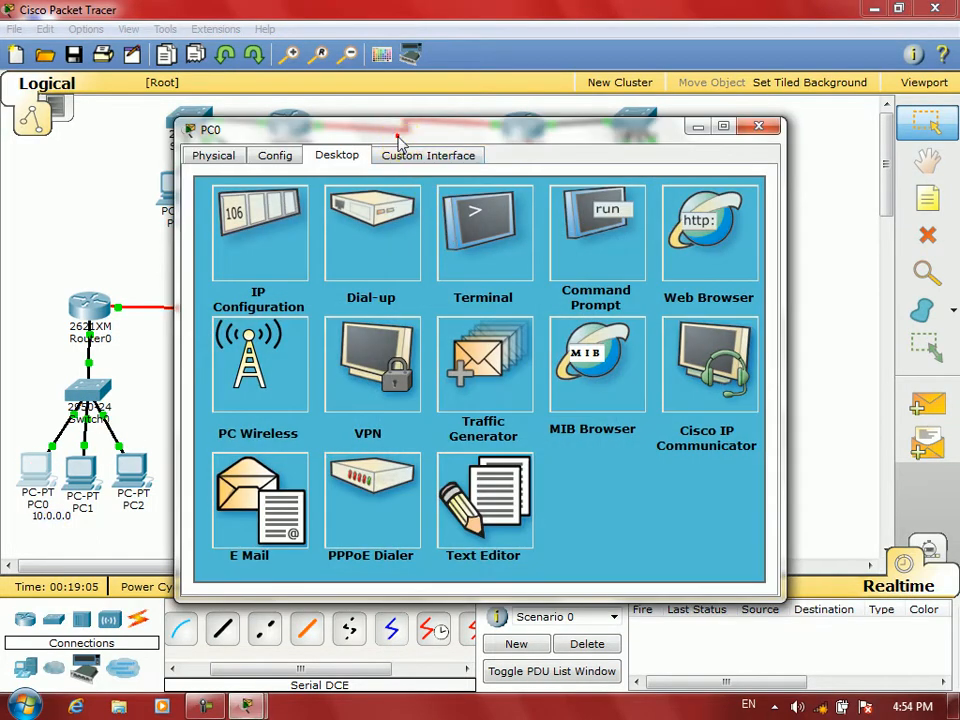
pyautogui.moveTo(396, 128); pyautogui.dragTo(517, 192)
pyautogui.click(690, 300)
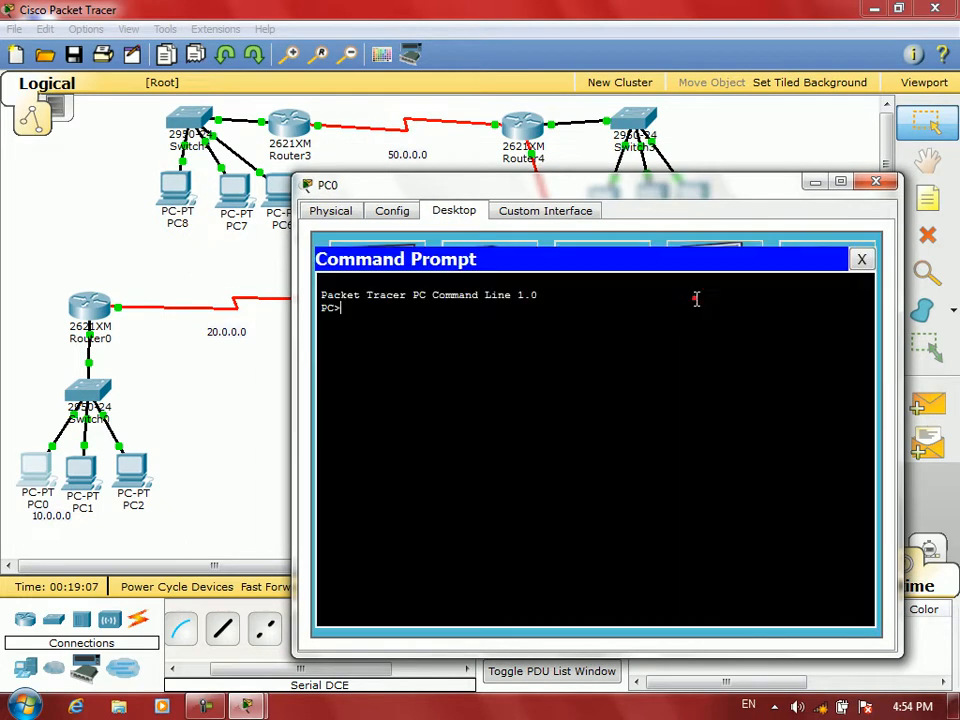
pyautogui.write('ping 16')
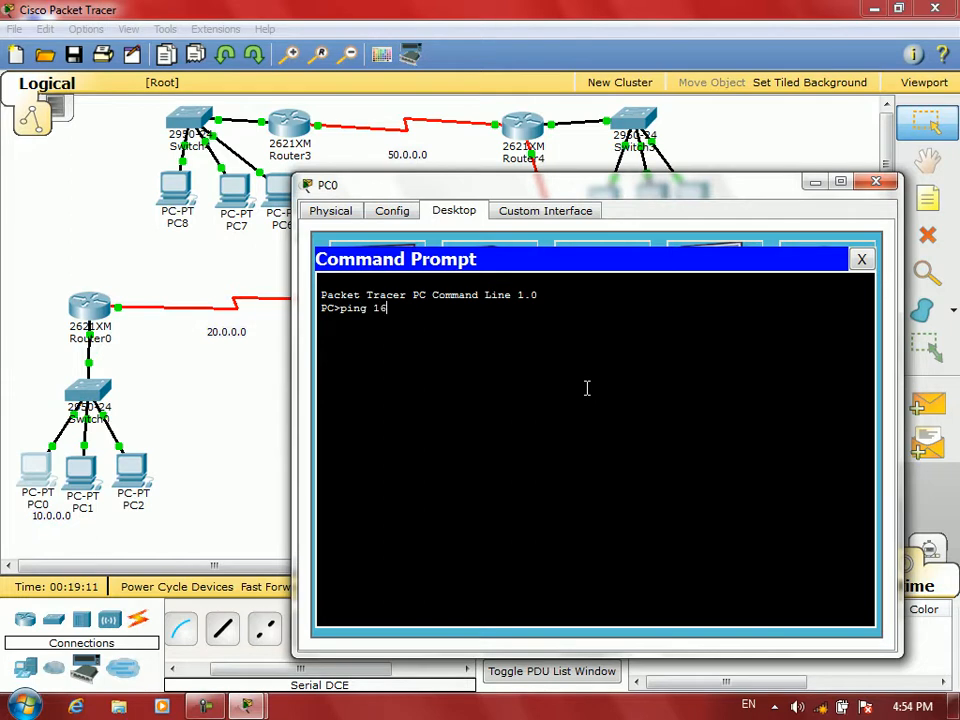
pyautogui.moveTo(514, 193)
pyautogui.mouseDown()
pyautogui.moveTo(613, 313)
pyautogui.moveTo(521, 231)
pyautogui.moveTo(507, 192)
pyautogui.mouseUp()
pyautogui.write('16.0.0.')
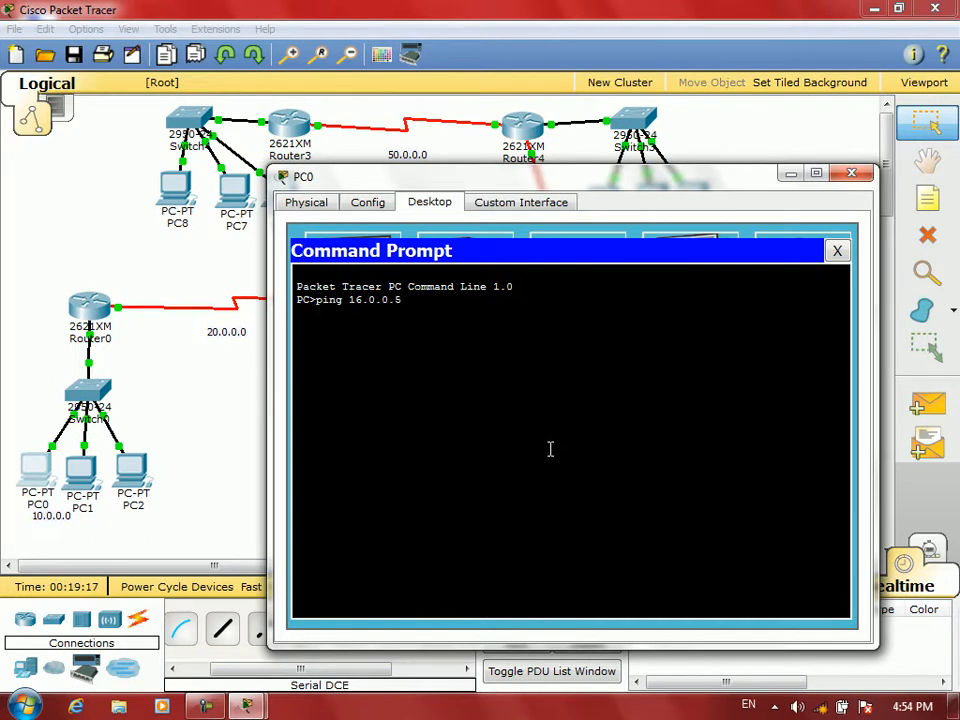
pyautogui.write('50')
pyautogui.press('Return')
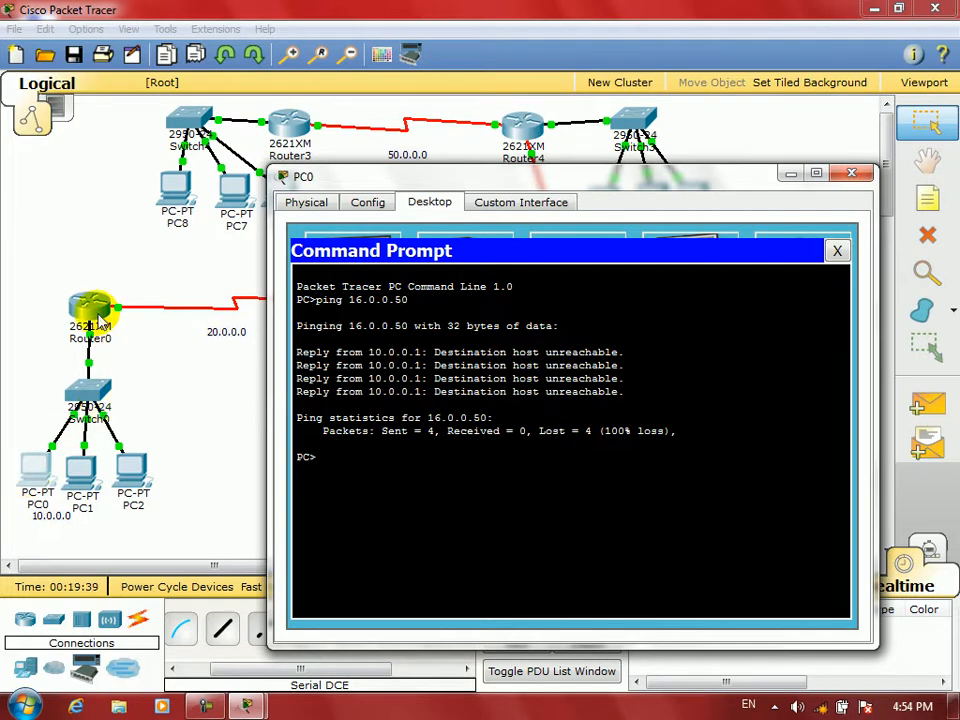
pyautogui.moveTo(435, 352); pyautogui.dragTo(618, 356)
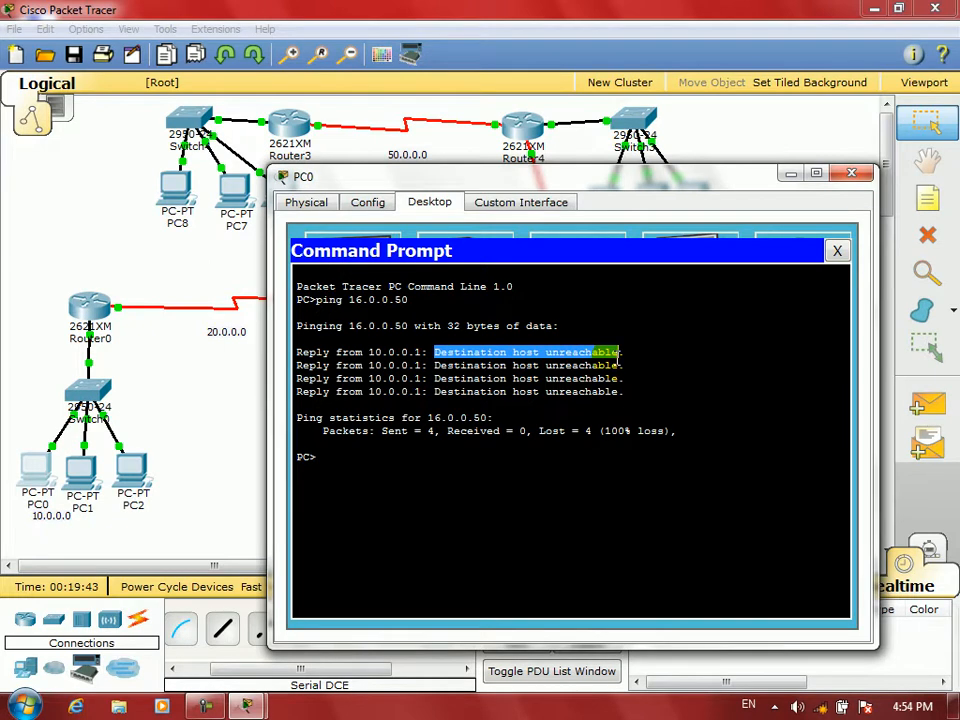
pyautogui.click(448, 476)
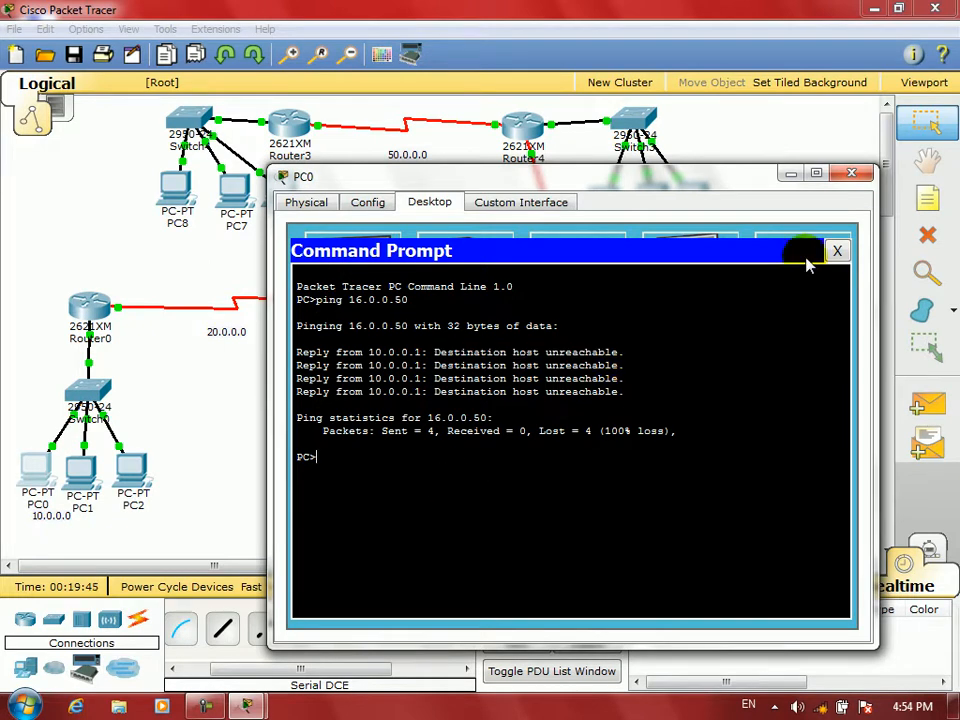
pyautogui.click(850, 173)
pyautogui.moveTo(72, 283); pyautogui.dragTo(132, 343)
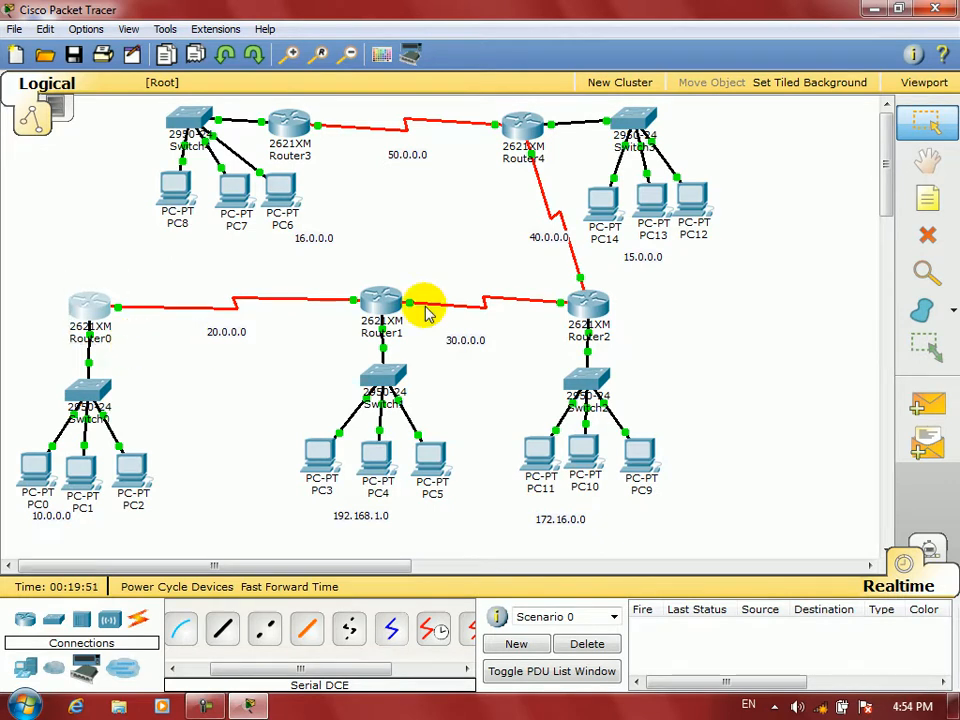
pyautogui.moveTo(345, 269); pyautogui.dragTo(422, 328)
pyautogui.moveTo(541, 266); pyautogui.dragTo(628, 336)
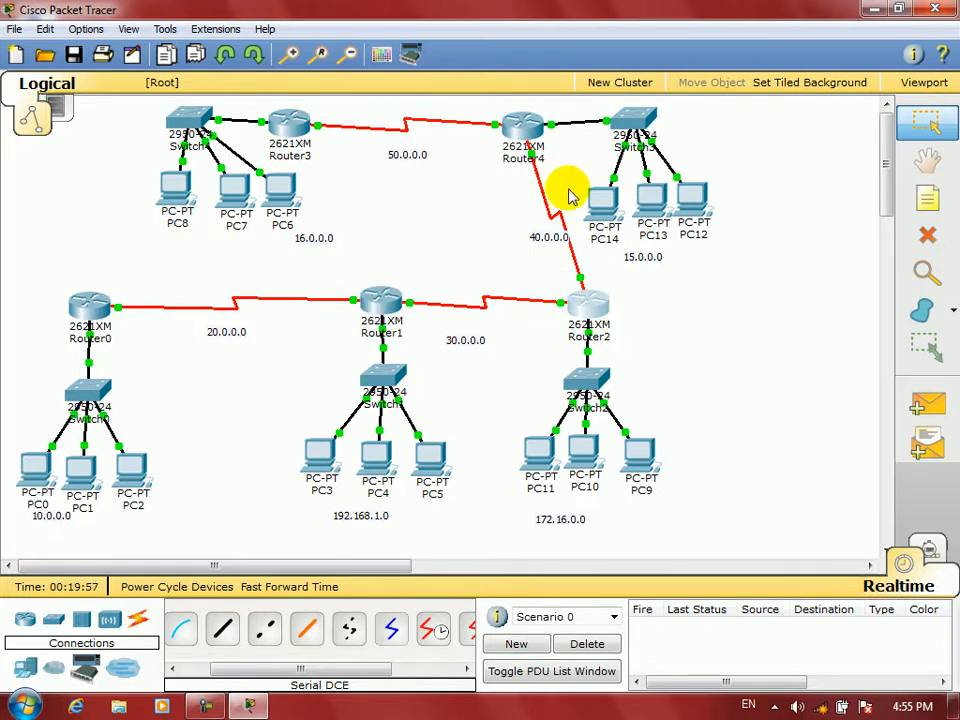
pyautogui.moveTo(555, 158); pyautogui.dragTo(507, 113)
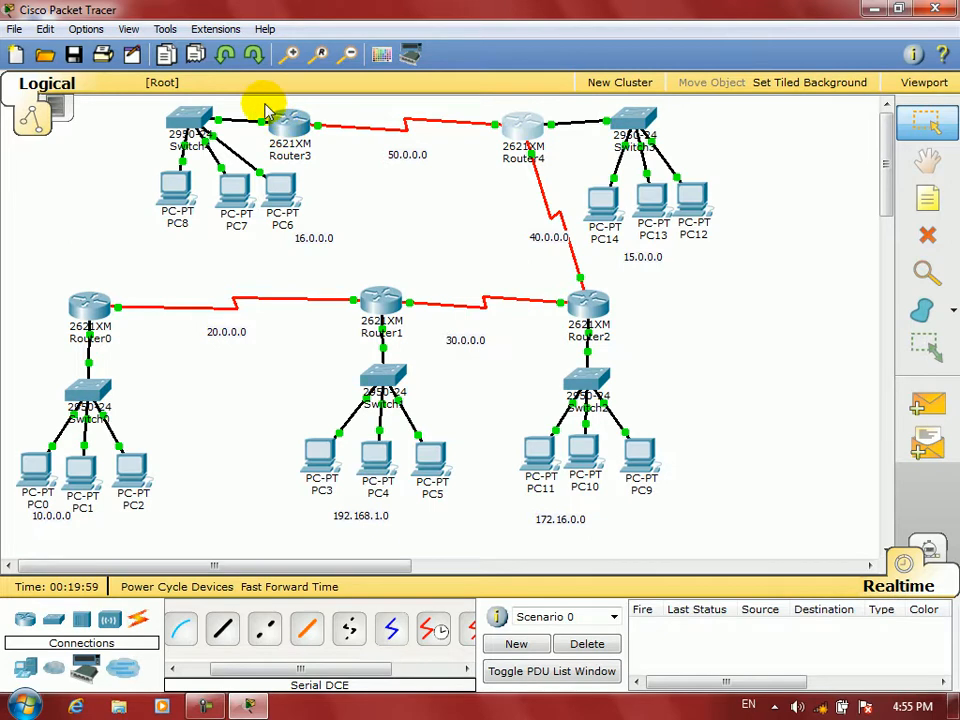
pyautogui.moveTo(264, 101); pyautogui.dragTo(330, 165)
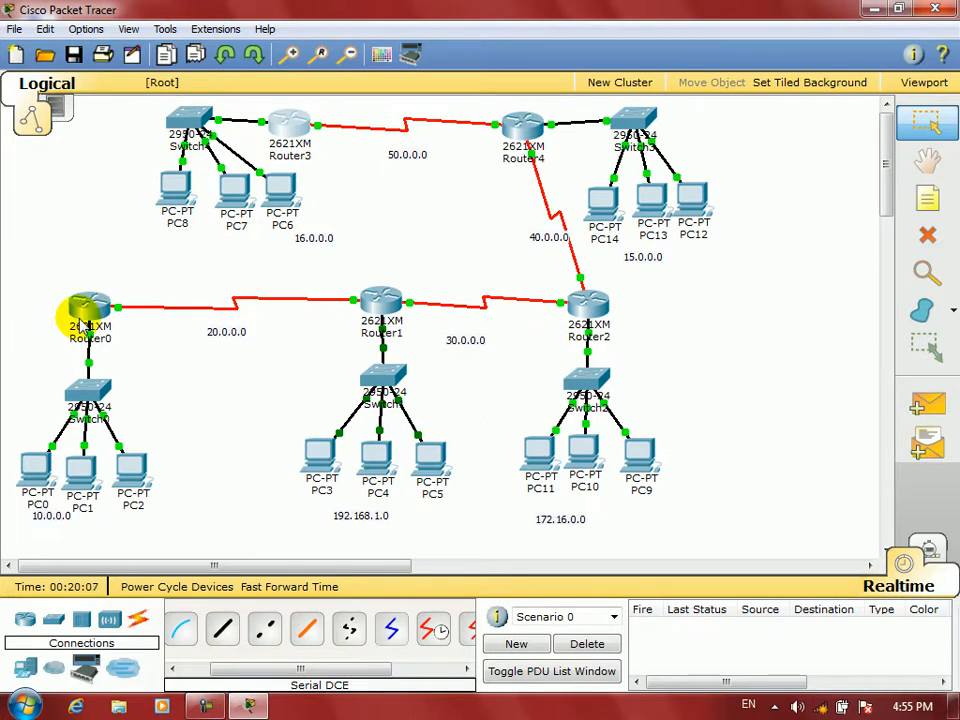
# - Leave configuration mode in Router0's CLI and display its routing table with show ip route
pyautogui.moveTo(90, 320)
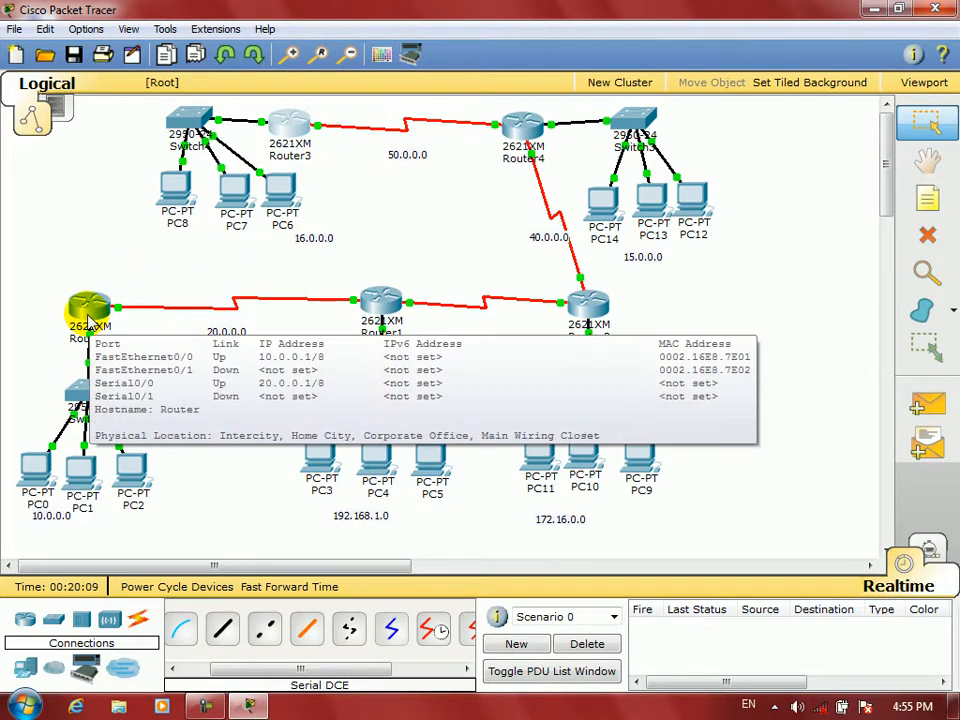
pyautogui.click(90, 315)
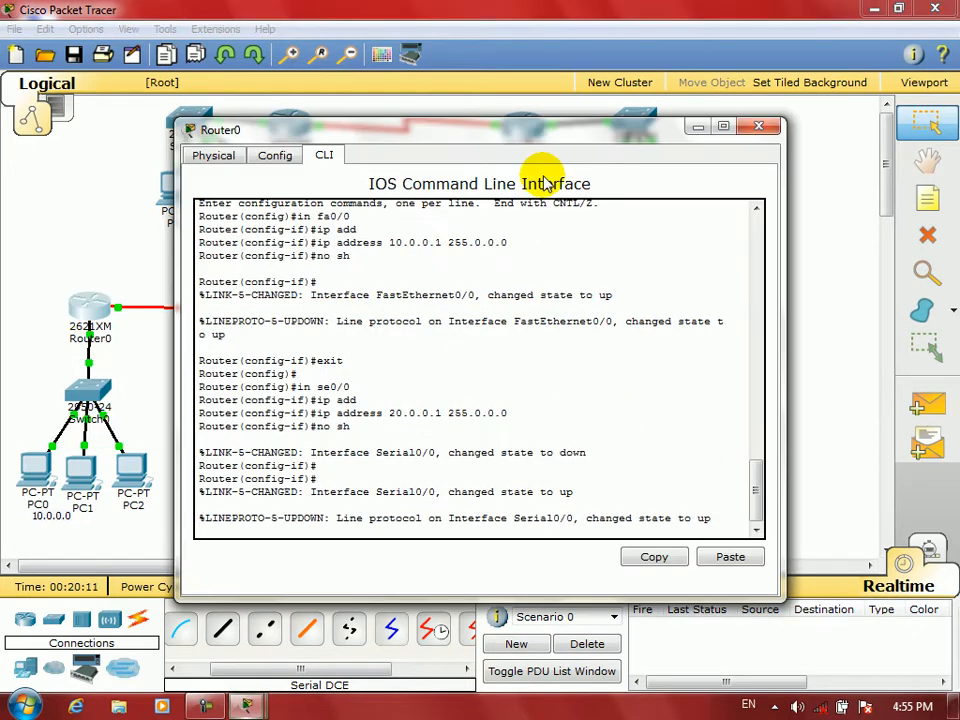
pyautogui.moveTo(467, 116); pyautogui.dragTo(764, 32)
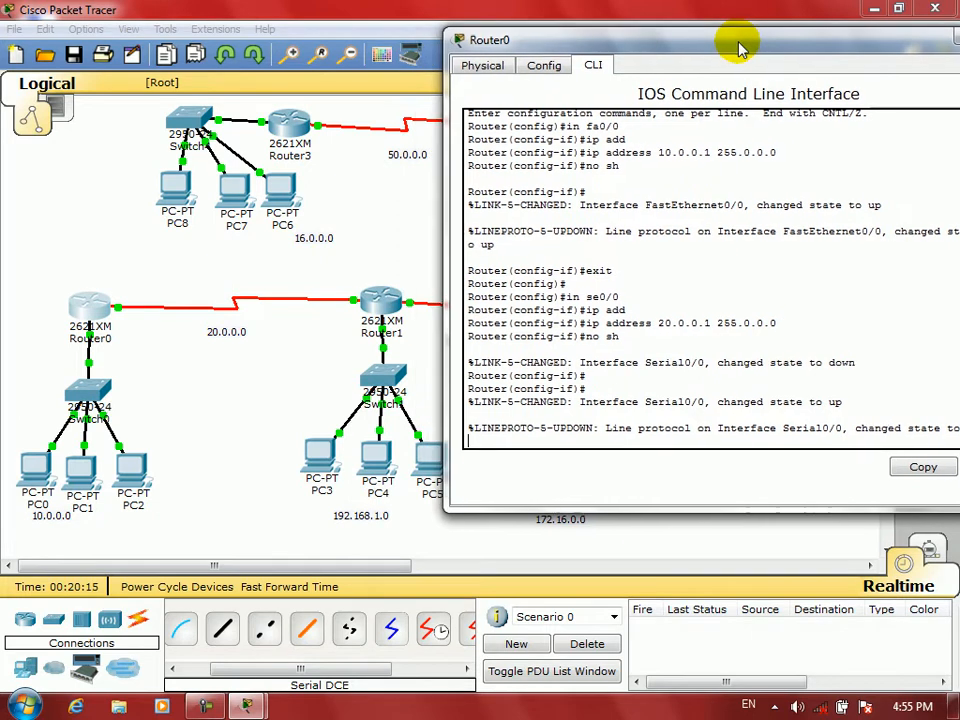
pyautogui.press('Return')
pyautogui.write('er(config-if)#')
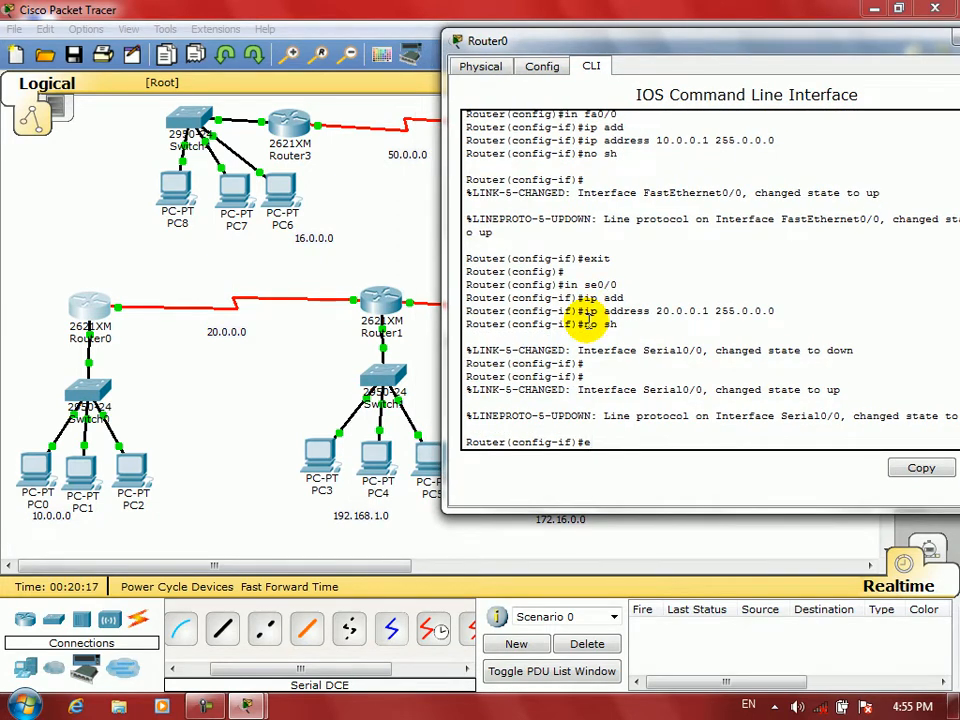
pyautogui.hotkey('ctrl', 'z')
pyautogui.write('ssho')
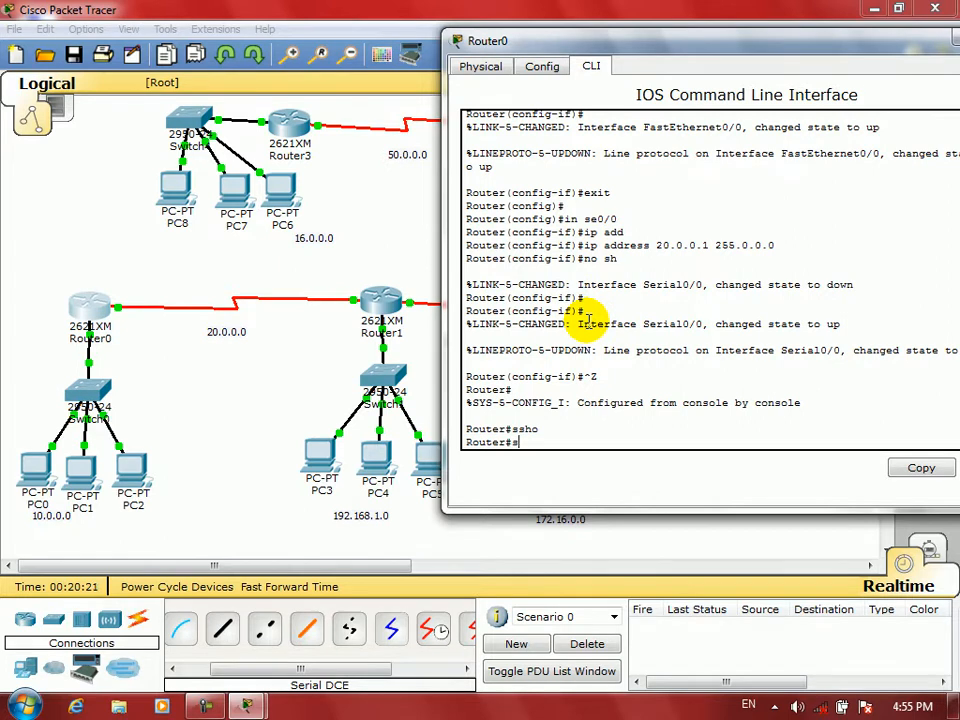
pyautogui.press('Tab')
pyautogui.write('ip rou')
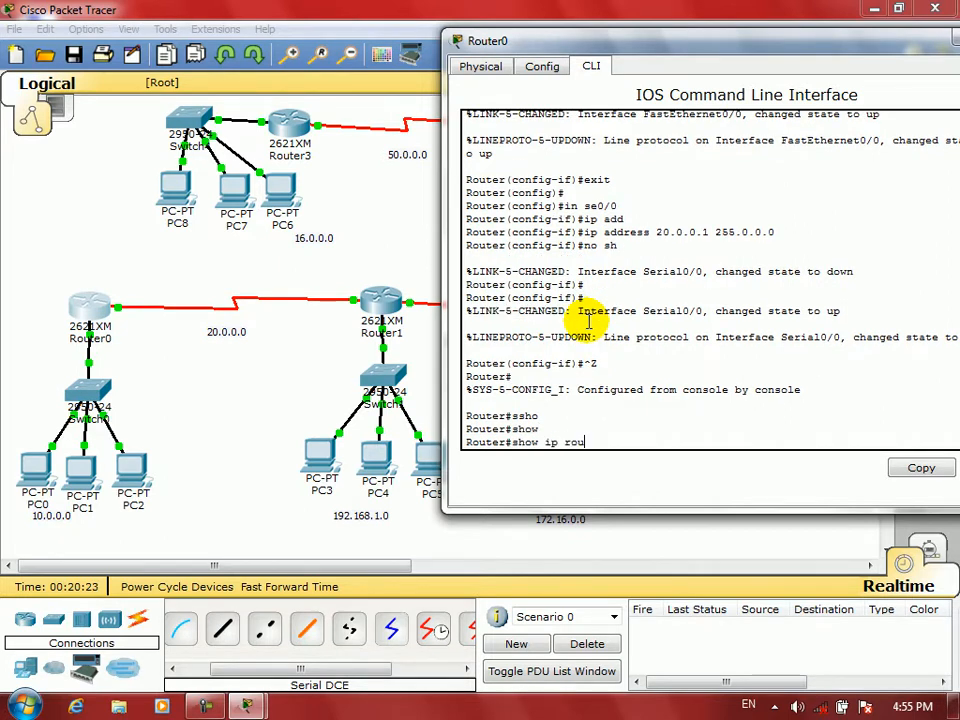
pyautogui.press('Return')
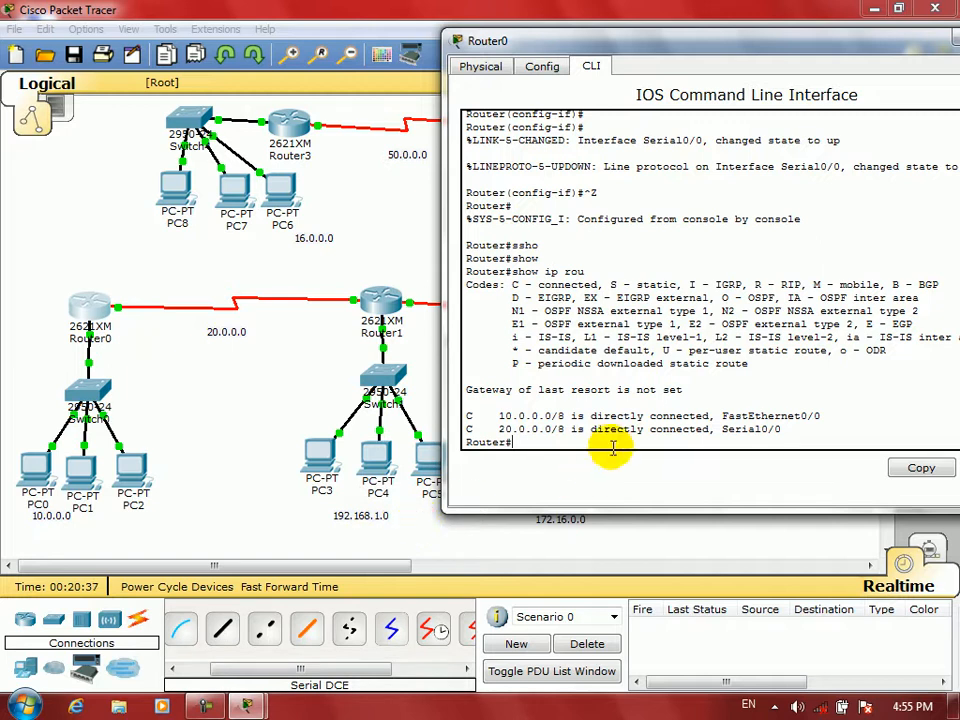
# - Add a static route on Router0 to network 192.168.1.0 with mask 255.255.255.0 through next hop 20.0.0.2
pyautogui.write('nf t')
pyautogui.press('Return')
pyautogui.write('ip route')
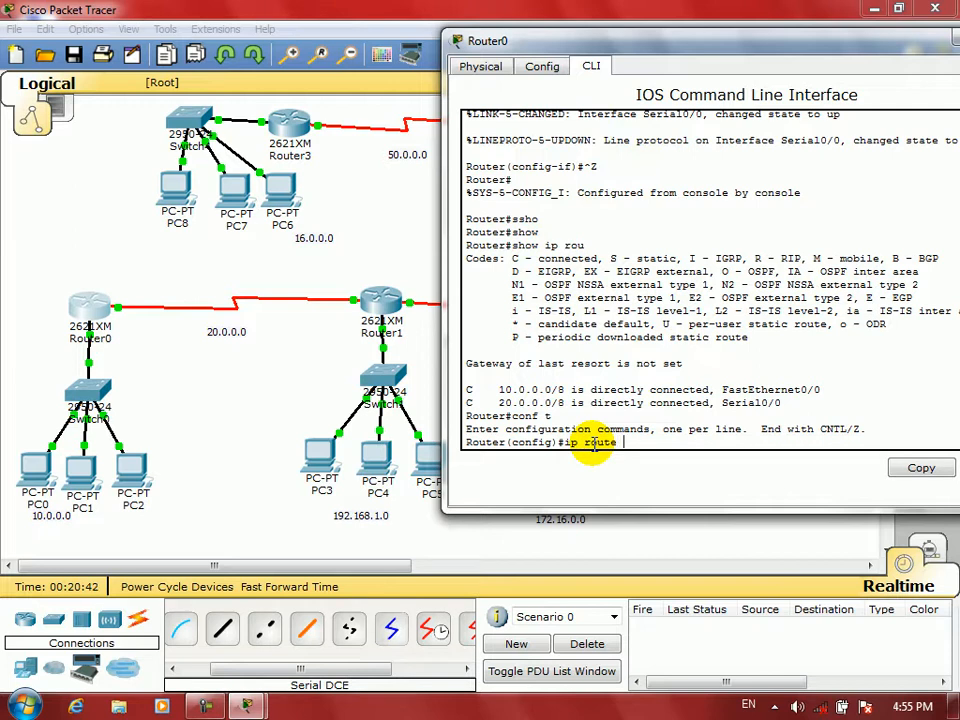
pyautogui.write(' 192.168.1.0 255.255.255.0')
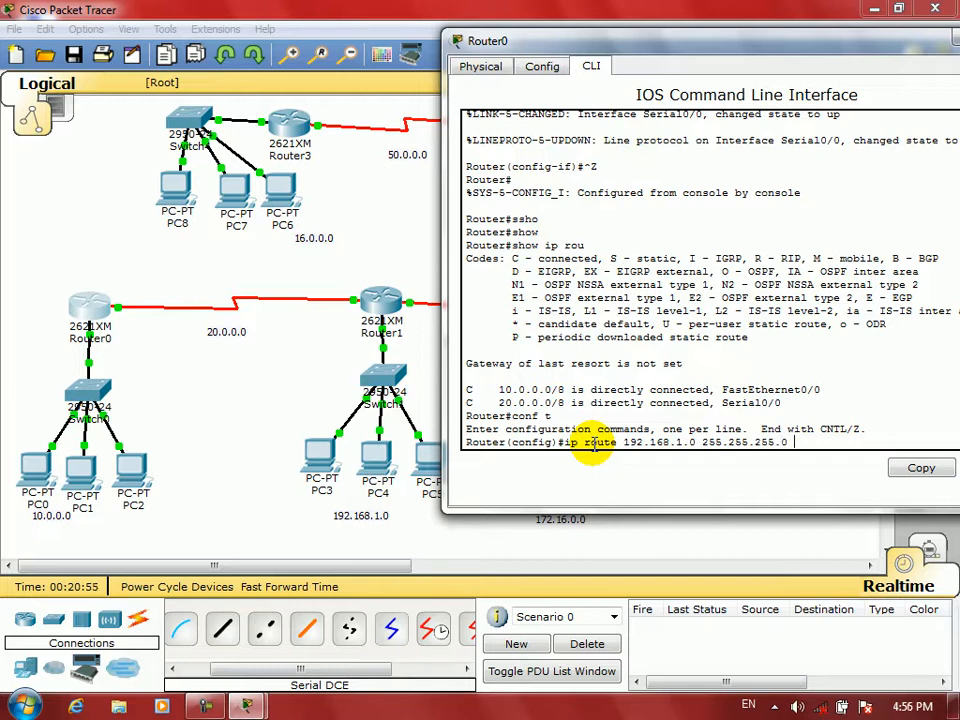
pyautogui.write('20.0.0.')
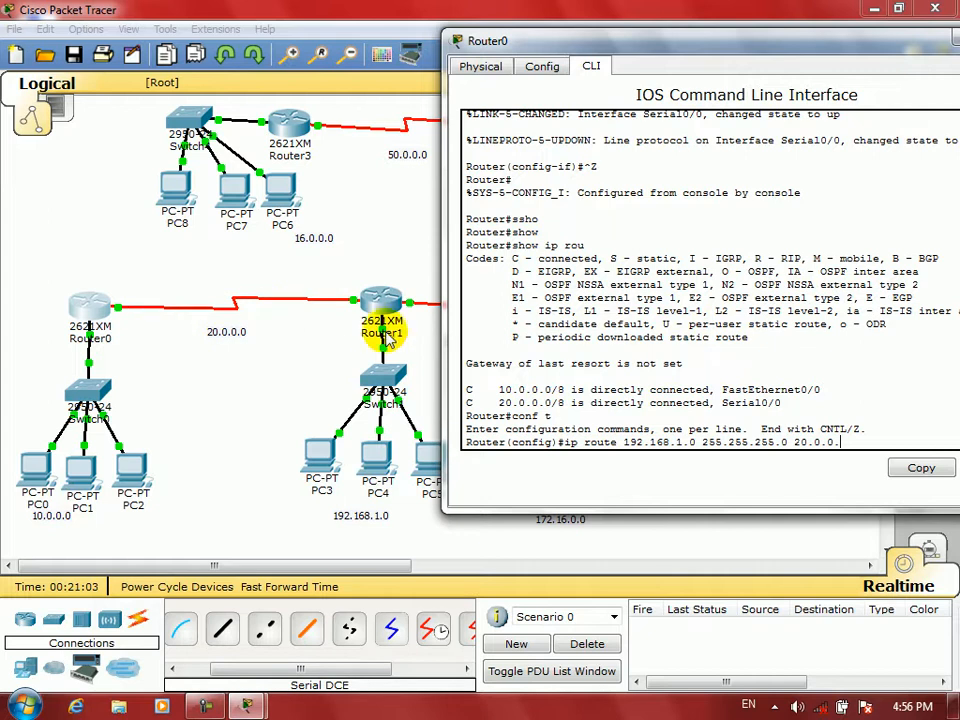
pyautogui.write('2')
pyautogui.press('Return')
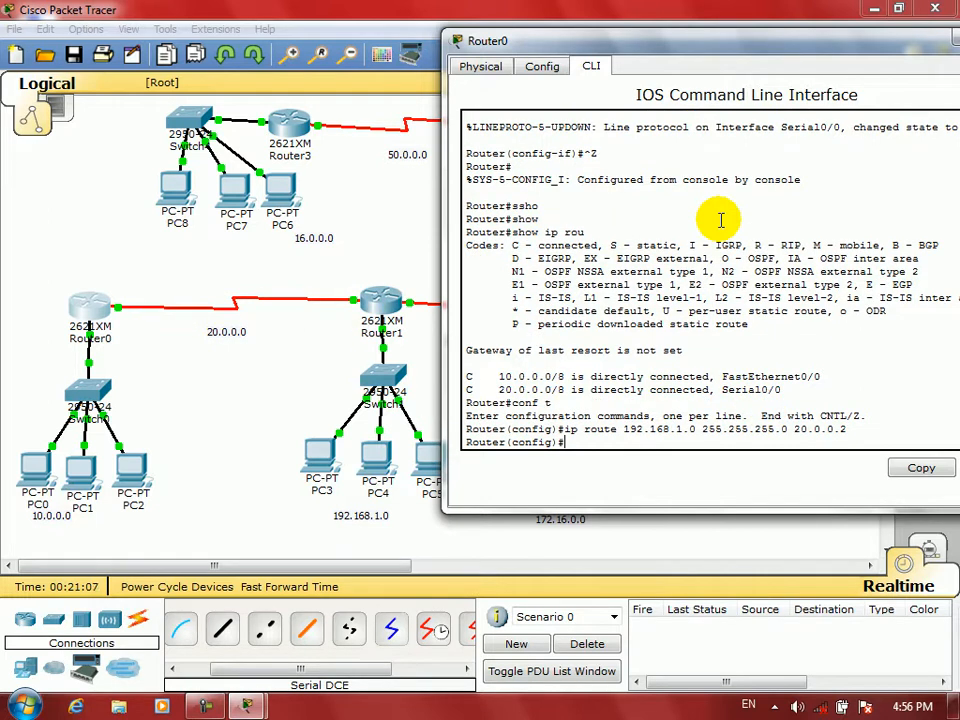
# - Add a static route on Router0 to network 30.0.0.0 with mask 255.0.0.0 through next hop 20.0.0.2
pyautogui.moveTo(671, 40); pyautogui.dragTo(422, 500)
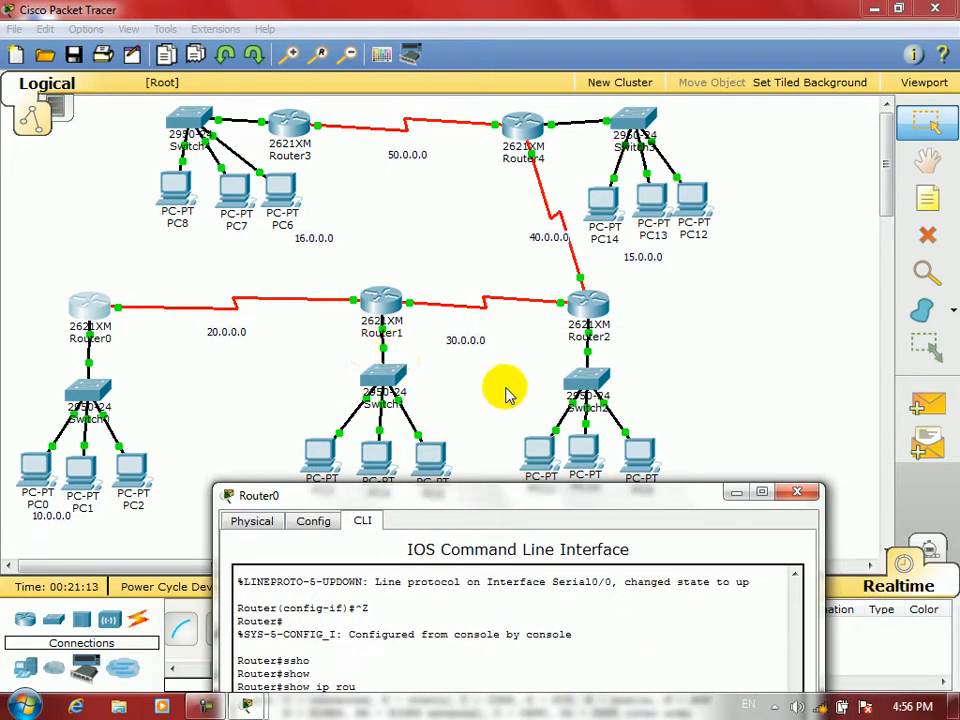
pyautogui.moveTo(489, 510); pyautogui.dragTo(476, 529)
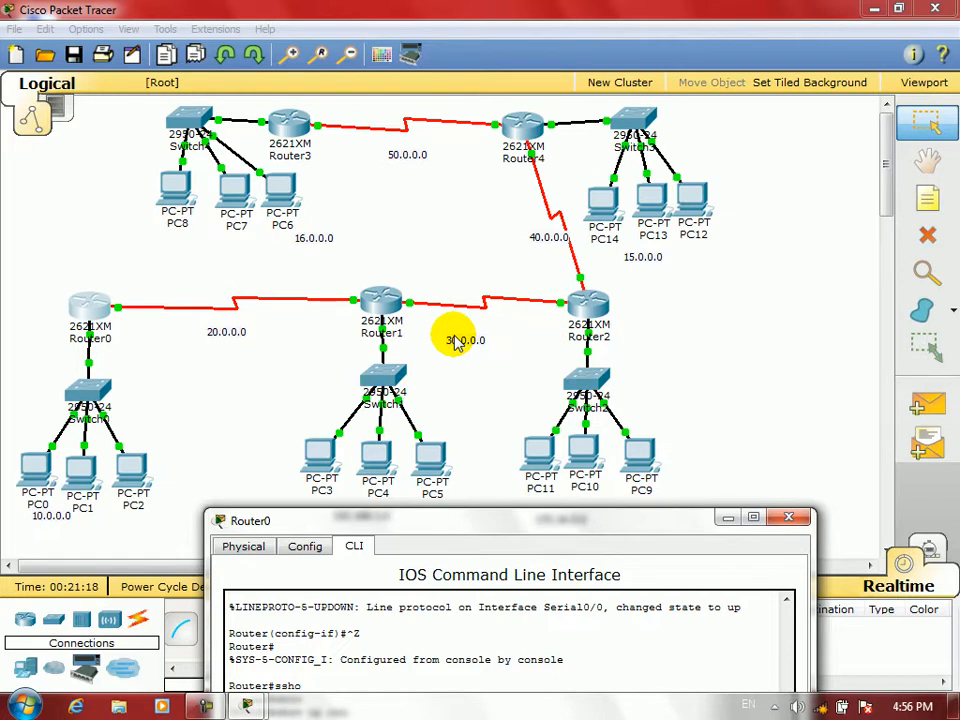
pyautogui.moveTo(497, 524); pyautogui.dragTo(738, 153)
pyautogui.write('ip route 3')
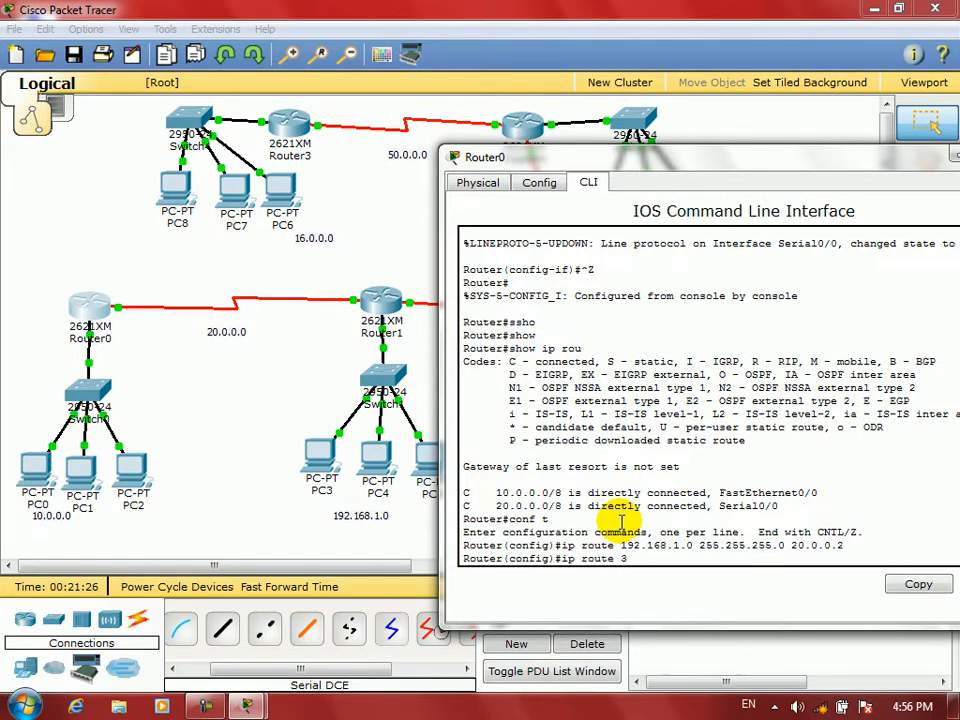
pyautogui.write('0.0.0.0 255.0.0.')
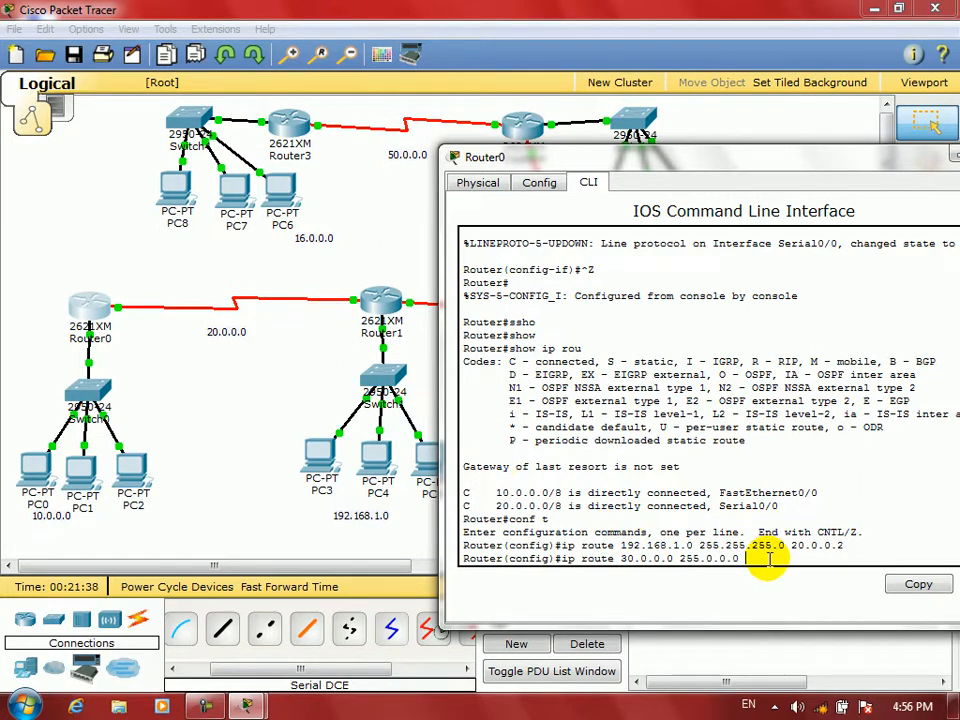
pyautogui.write('0 20.0.0.2')
pyautogui.press('Return')
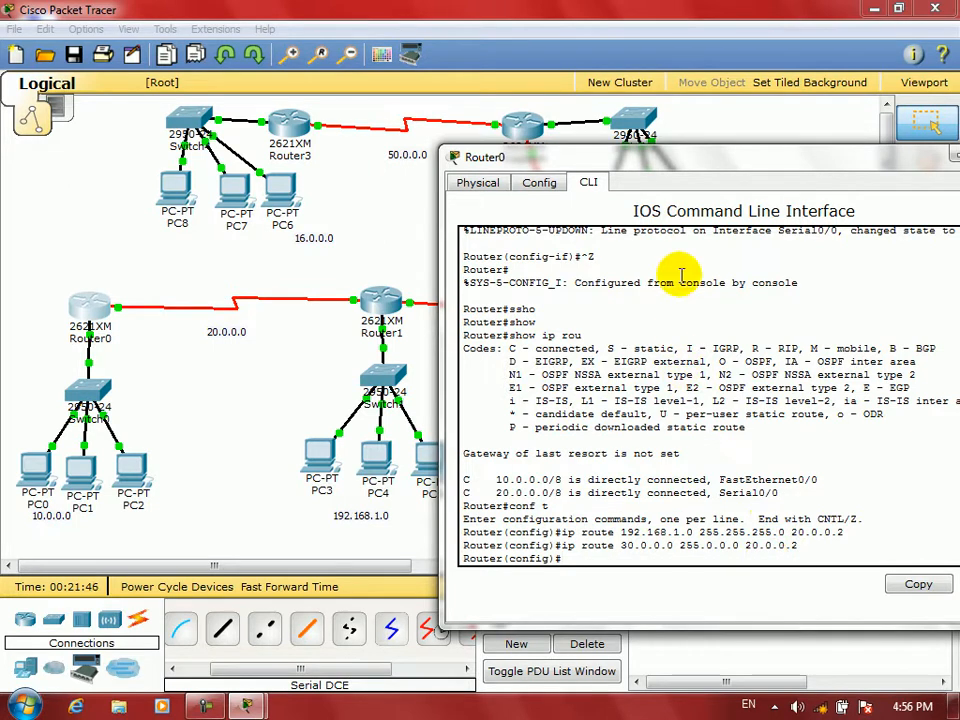
# - Add a static route on Router0 to network 172.16.0.0 with mask 255.255.0.0 through next hop 20.0.0.2
pyautogui.moveTo(658, 160); pyautogui.dragTo(698, 505)
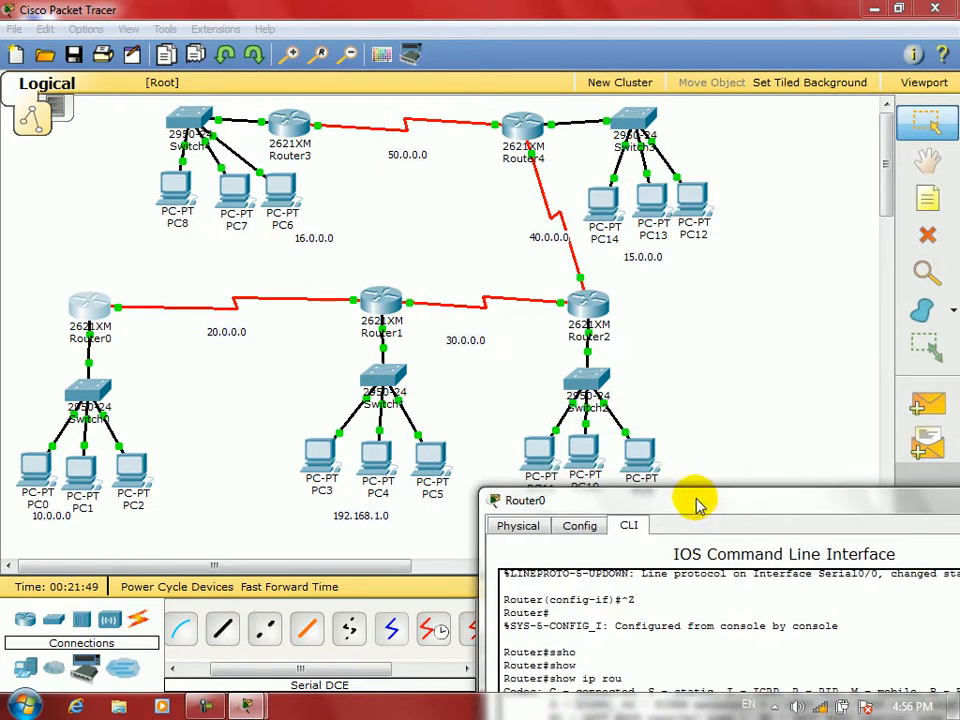
pyautogui.moveTo(640, 504); pyautogui.dragTo(450, 138)
pyautogui.write('ip')
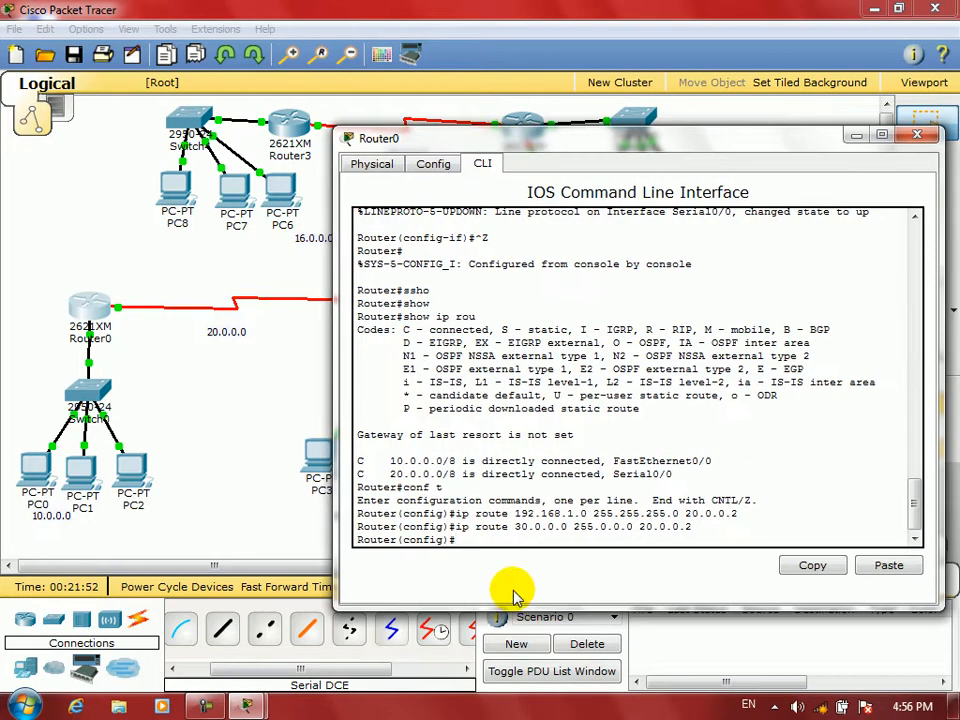
pyautogui.write(' route')
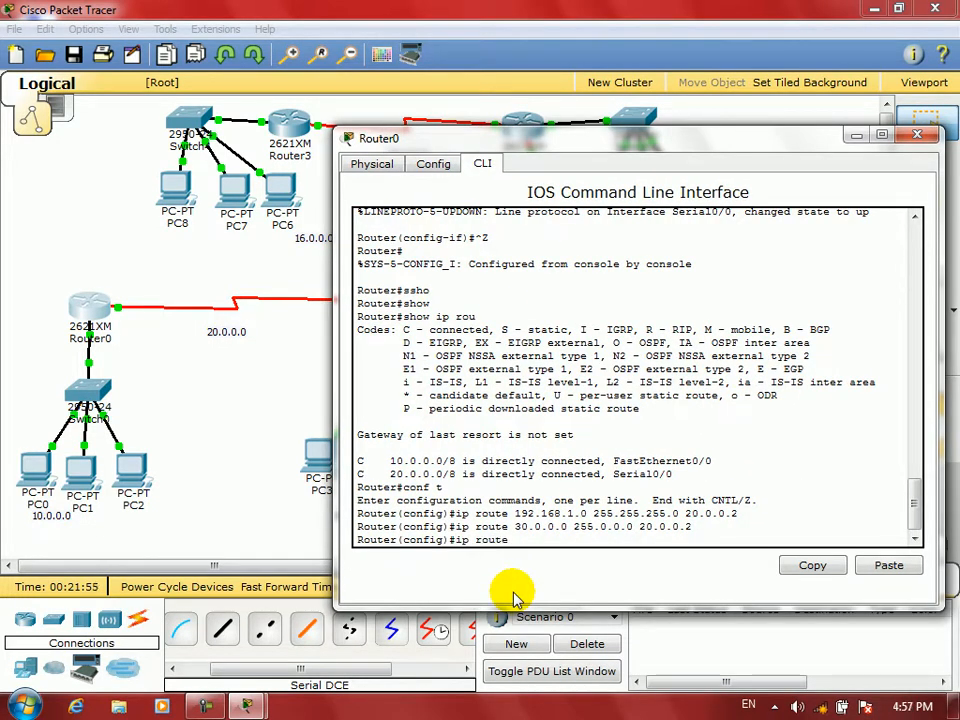
pyautogui.write(' 172.16.0.0 255.255')
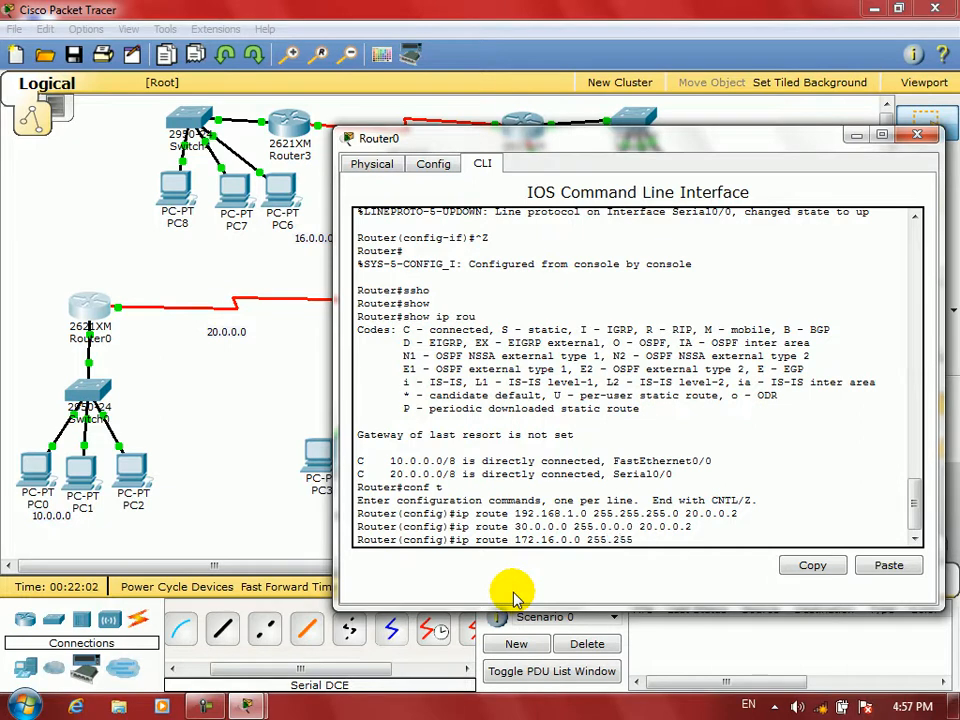
pyautogui.write('.0.0 20.0.0.2')
pyautogui.press('Return')
# - Add a static route on Router0 to network 40.0.0.0 with mask 255.0.0.0 through next hop 20.0.0.2
pyautogui.moveTo(676, 160); pyautogui.dragTo(555, 575)
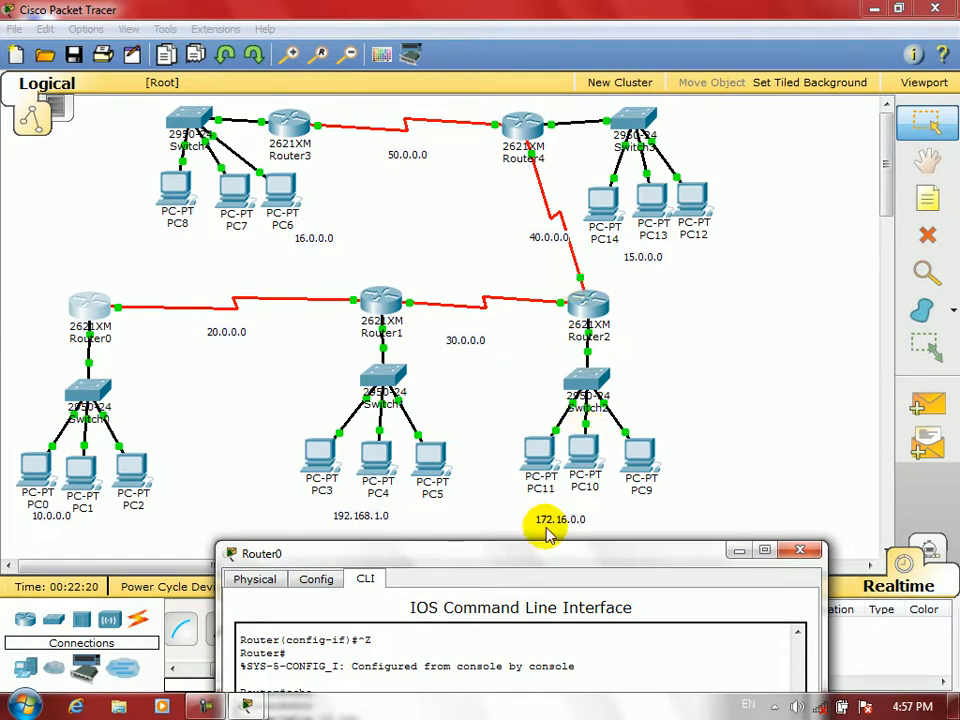
pyautogui.moveTo(537, 566); pyautogui.dragTo(525, 206)
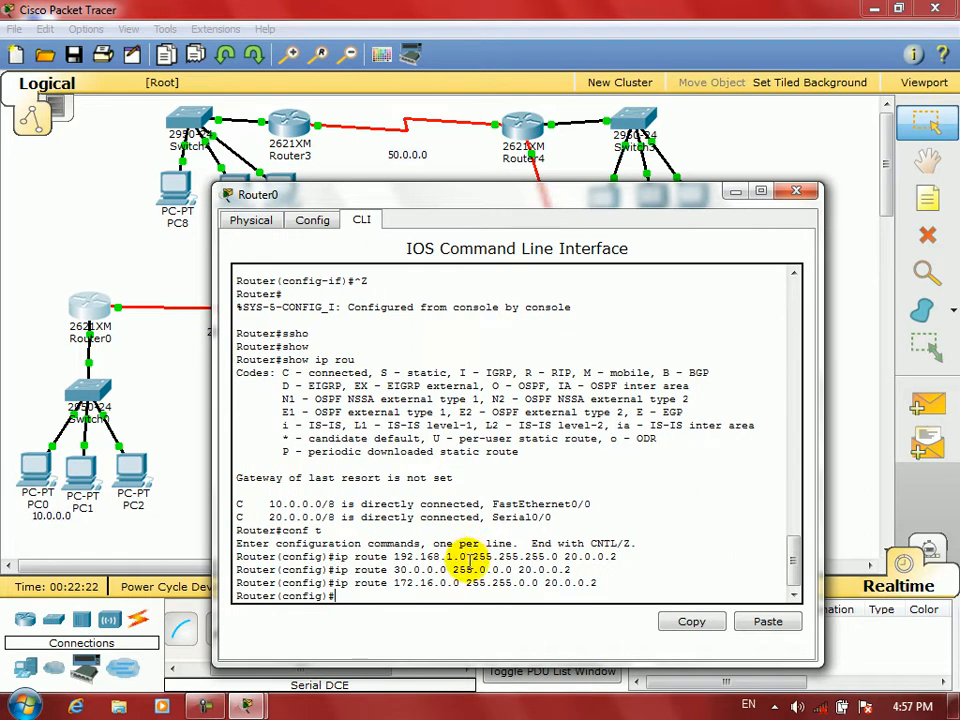
pyautogui.write('oute 4')
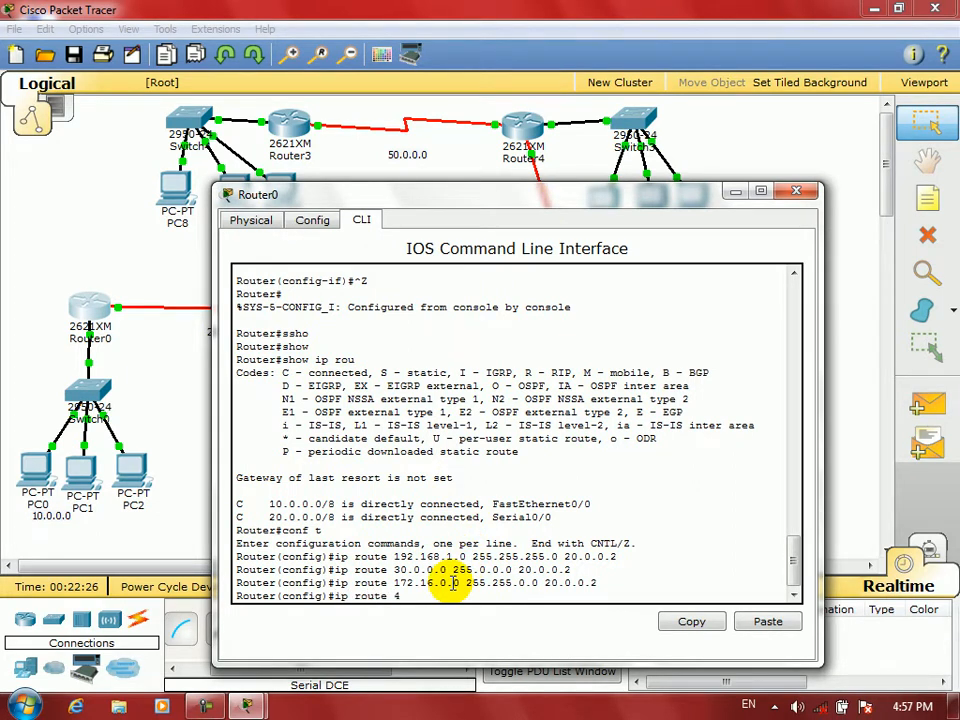
pyautogui.write('0.0.0.0 255.0.0.0 20')
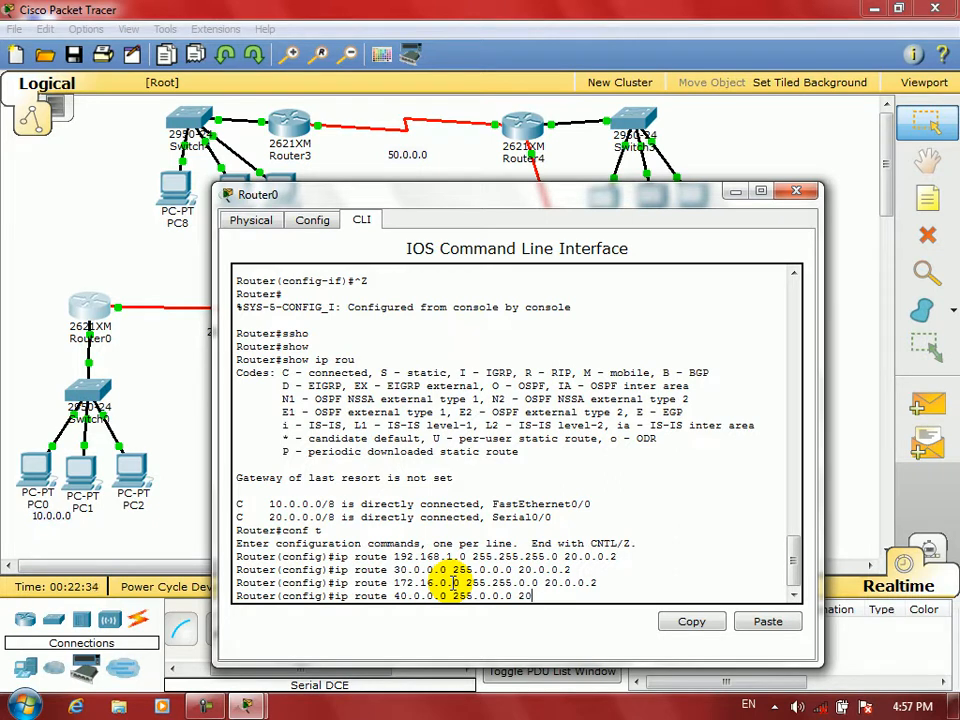
pyautogui.write('.0.0.')
pyautogui.press('Return')
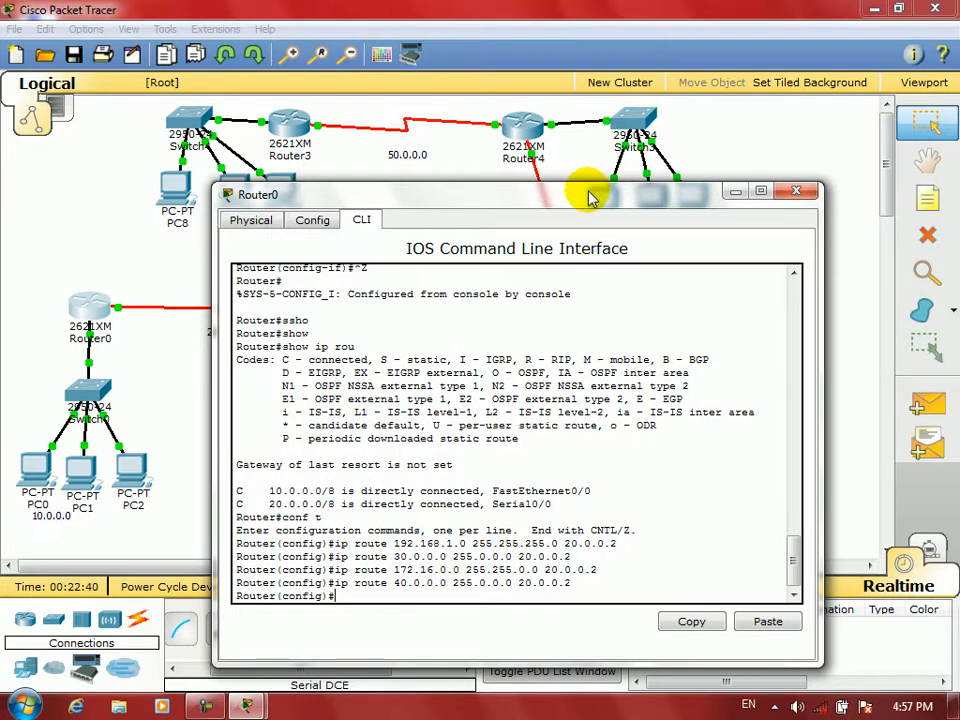
# - Add a static route on Router0 to network 15.0.0.0 with mask 255.0.0.0 through next hop 20.0.0.2
pyautogui.moveTo(590, 191); pyautogui.dragTo(555, 301)
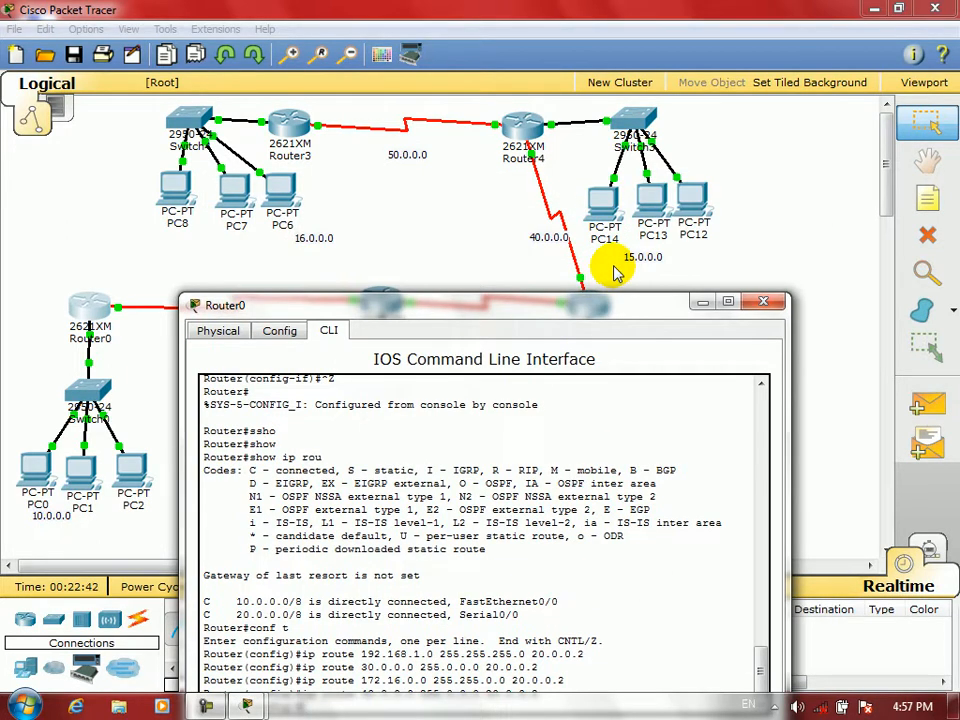
pyautogui.moveTo(577, 306); pyautogui.dragTo(588, 163)
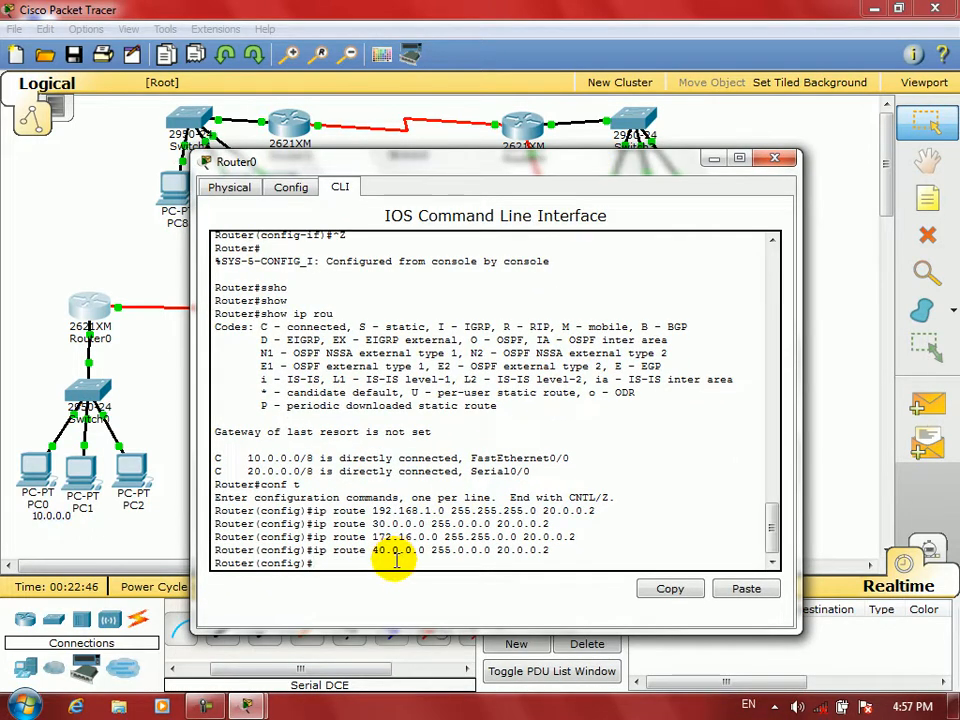
pyautogui.write('ip route 15.0')
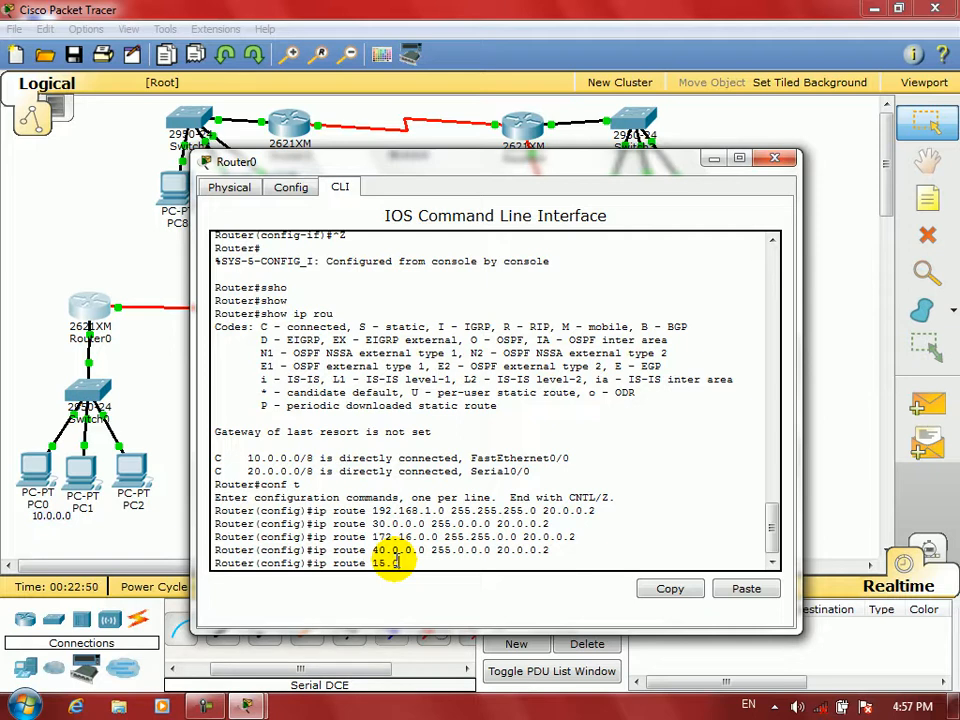
pyautogui.write('.0.0 ')
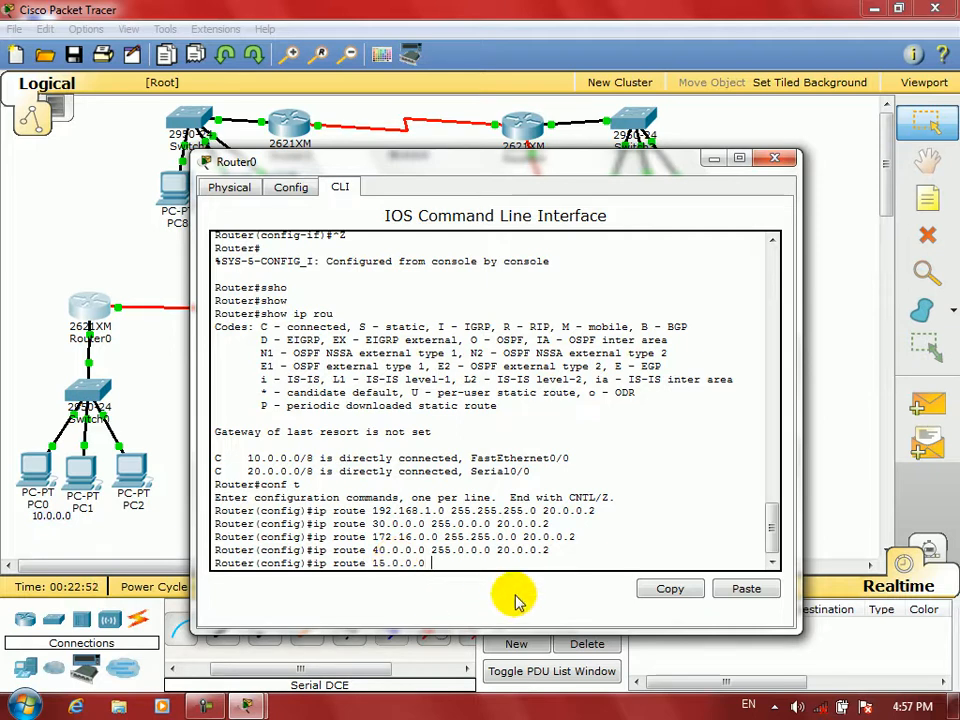
pyautogui.write('255.0.0.0 20.0.0.2\\')
pyautogui.press('Return')
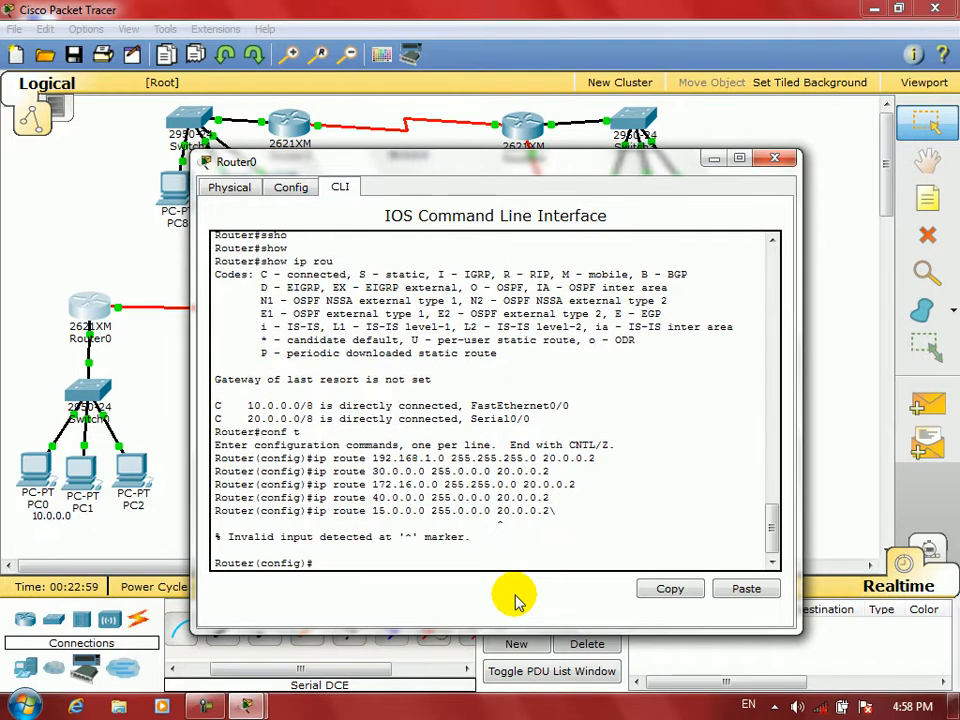
pyautogui.press('Up')
pyautogui.press('BackSpace')
pyautogui.press('Return')
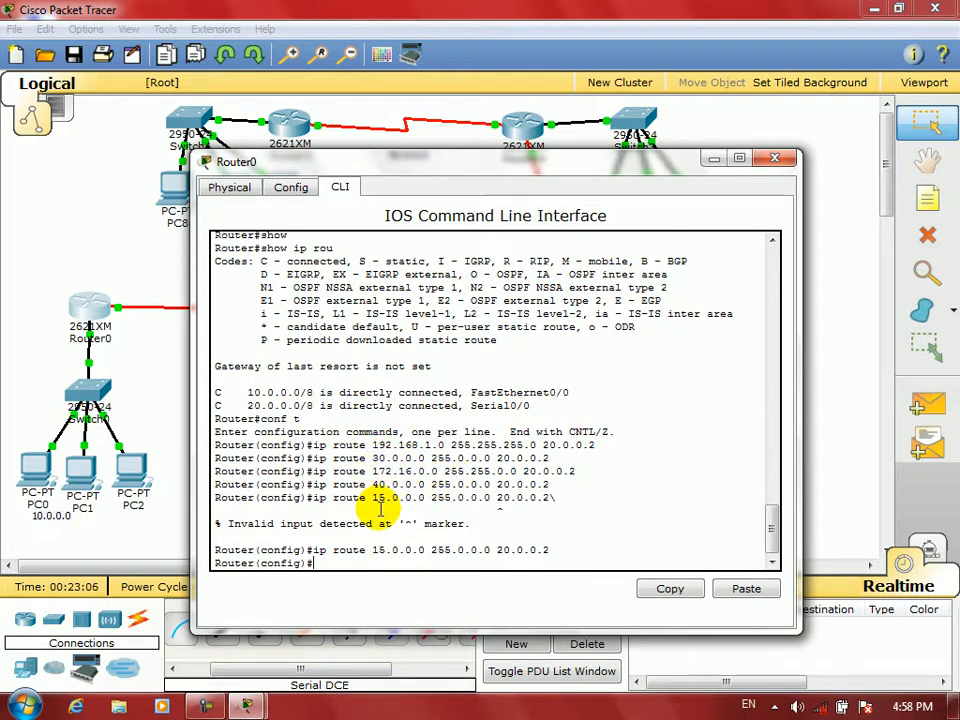
# - Add a static route on Router0 to network 50.0.0.0 with mask 255.0.0.0 through next hop 20.0.0.2
pyautogui.moveTo(525, 156); pyautogui.dragTo(494, 146)
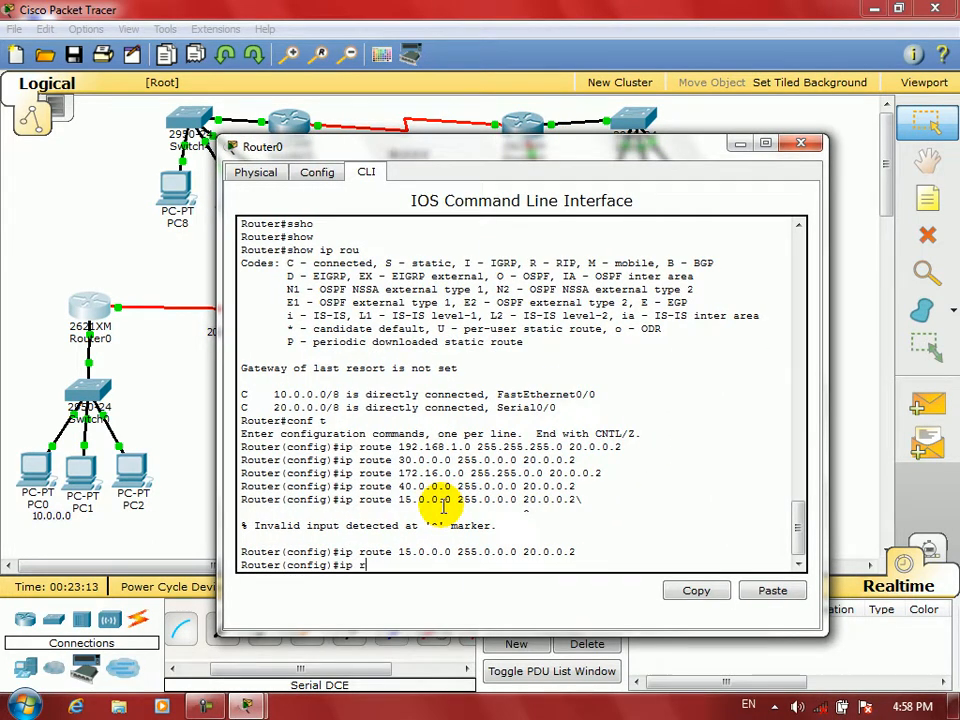
pyautogui.write('te 50.0.0')
pyautogui.write('.0 255.0.0.0 ')
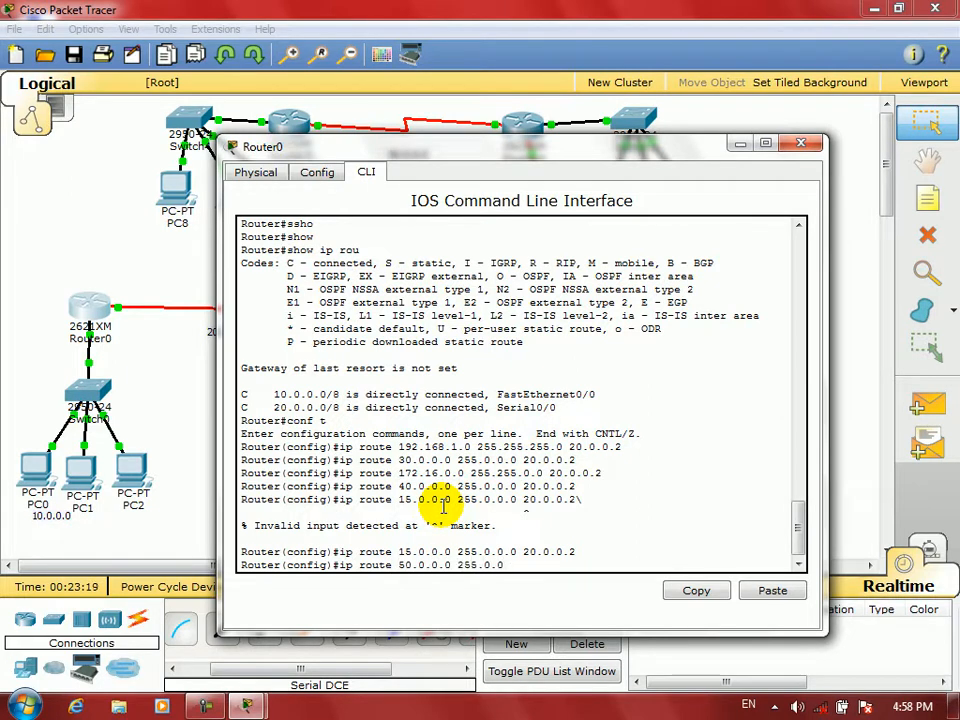
pyautogui.write('2')
pyautogui.write('0')
pyautogui.press('BackSpace')
pyautogui.write('.0.0.2')
pyautogui.press('Return')
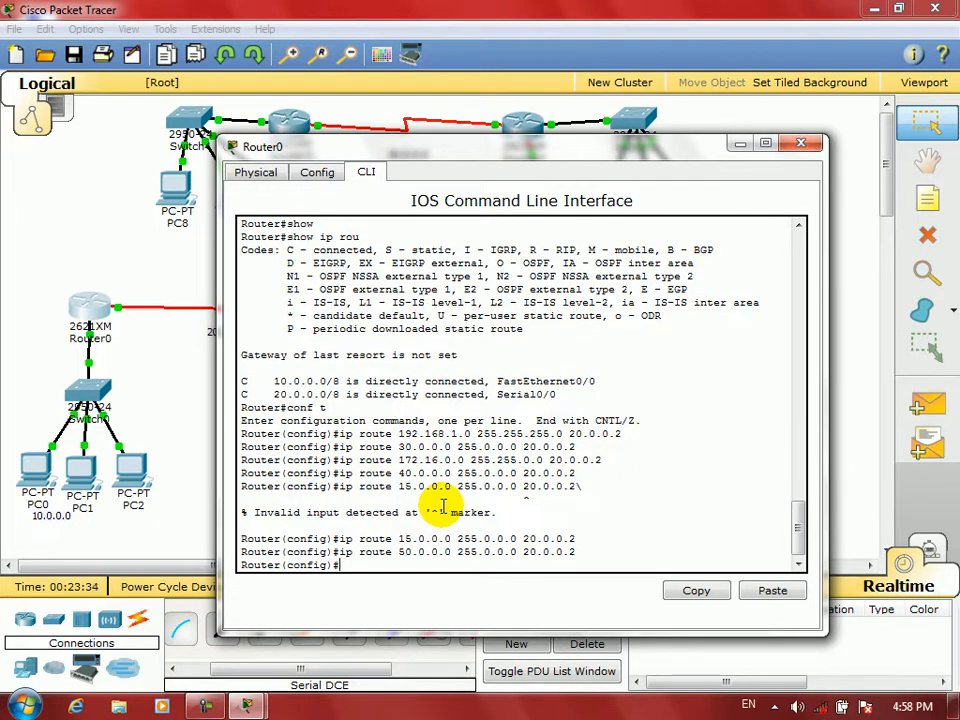
# - Add a static route on Router0 to network 16.0.0.0 with mask 255.0.0.0 through next hop 20.0.0.2
pyautogui.moveTo(450, 146)
pyautogui.mouseDown()
pyautogui.moveTo(463, 310)
pyautogui.moveTo(446, 326)
pyautogui.moveTo(456, 145)
pyautogui.mouseUp()
pyautogui.write('ip route ')
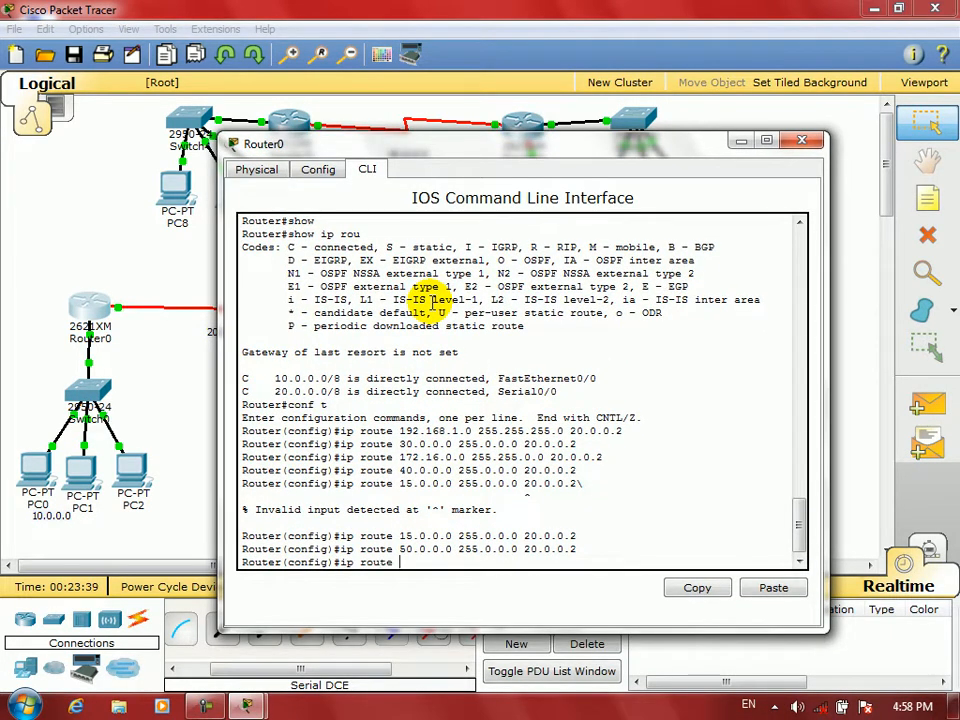
pyautogui.write('16.0.0.0 255.0.0.0 ')
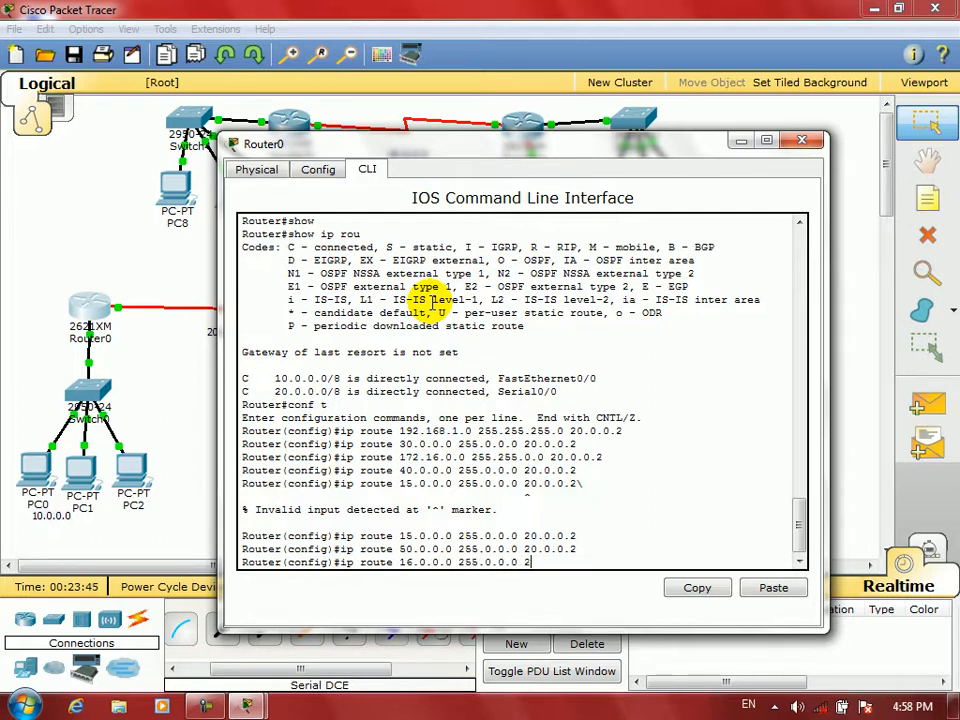
pyautogui.write('20.0.0')
pyautogui.press('Return')
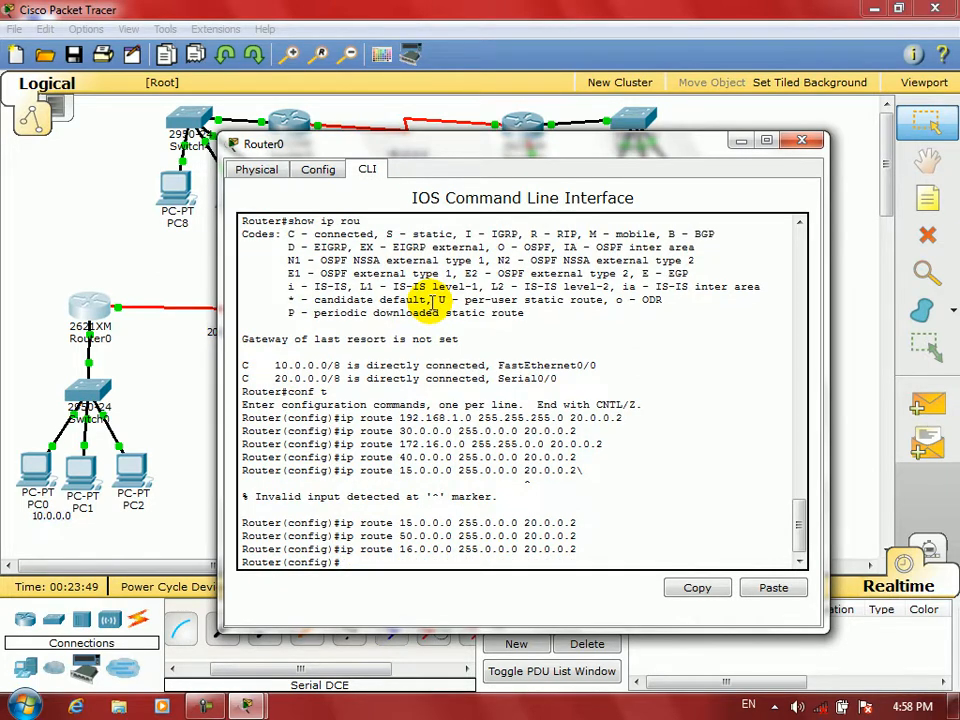
# - Leave configuration mode on Router0, examine its connected and static routes with show ip route, and close the router window
pyautogui.hotkey('ctrl', 'z')
pyautogui.press('Return')
pyautogui.write('show')
pyautogui.press('Tab')
pyautogui.write('ip')
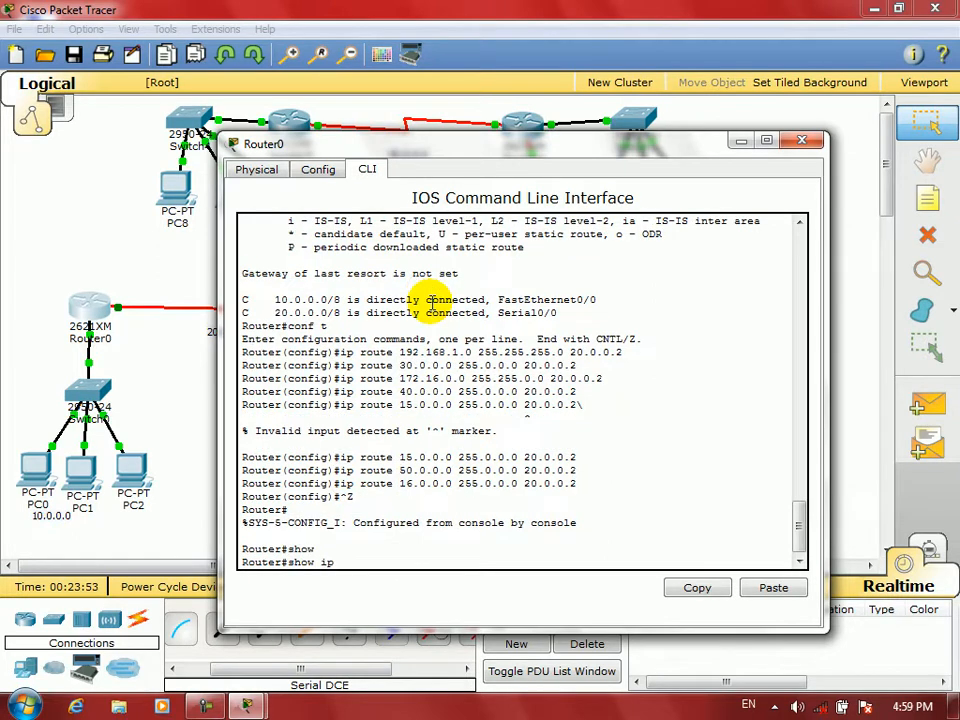
pyautogui.write(' rou')
pyautogui.press('Tab')
pyautogui.press('Return')
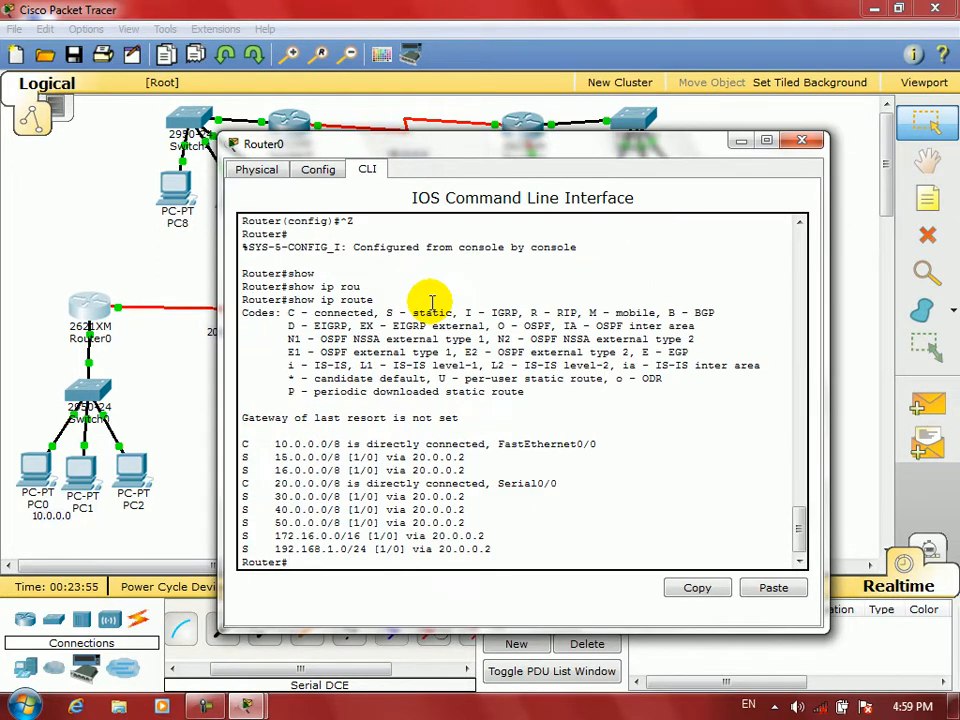
pyautogui.moveTo(241, 443); pyautogui.dragTo(250, 483)
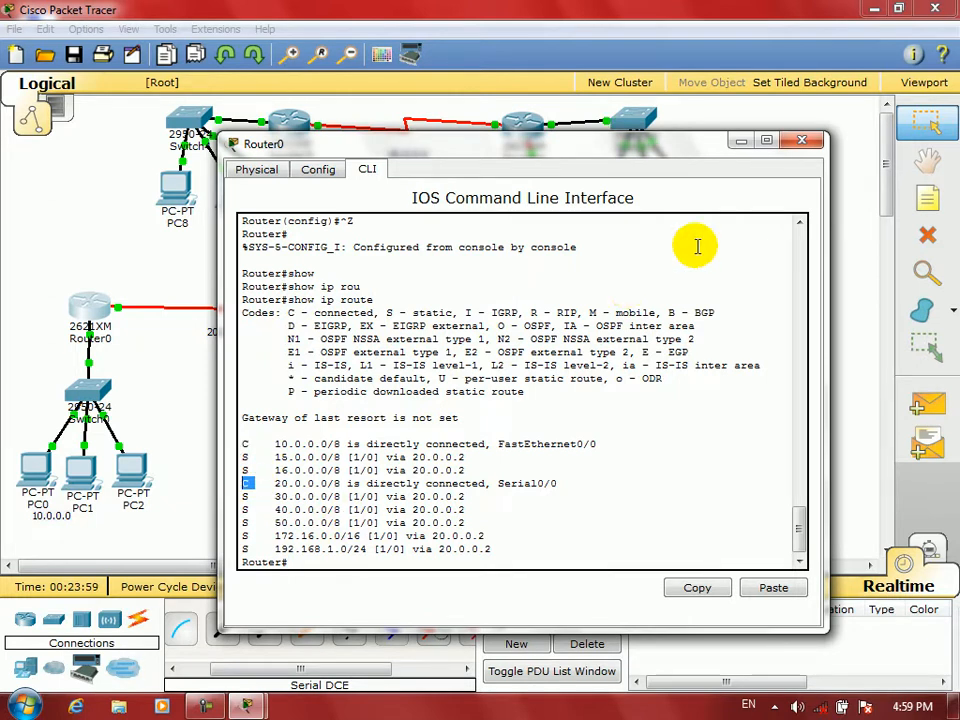
pyautogui.click(801, 141)
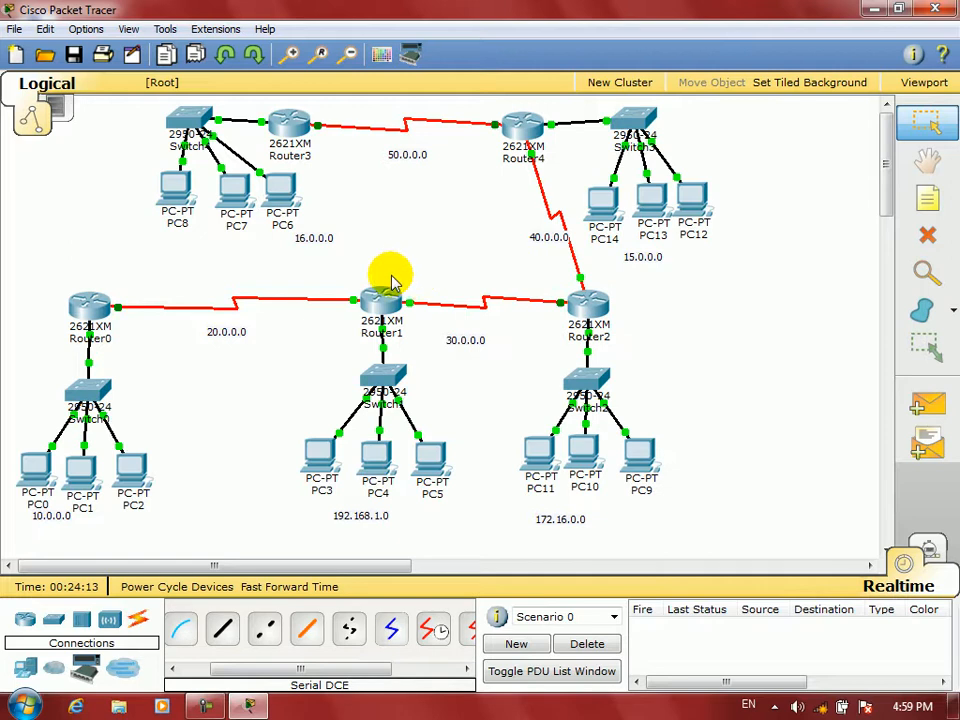
pyautogui.moveTo(358, 270); pyautogui.dragTo(406, 318)
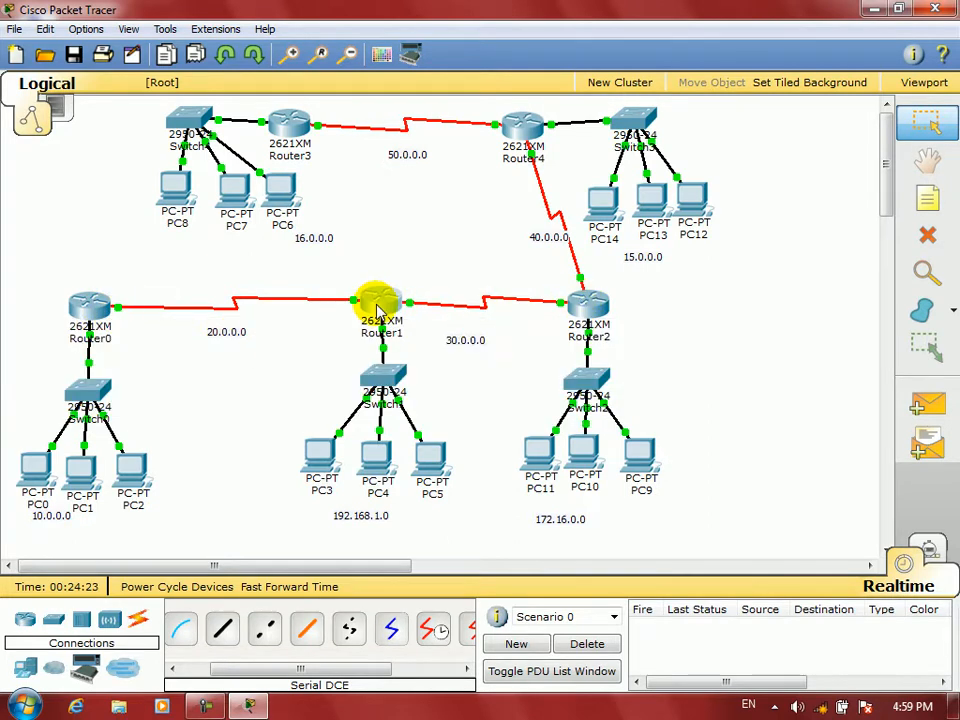
pyautogui.moveTo(378, 310)
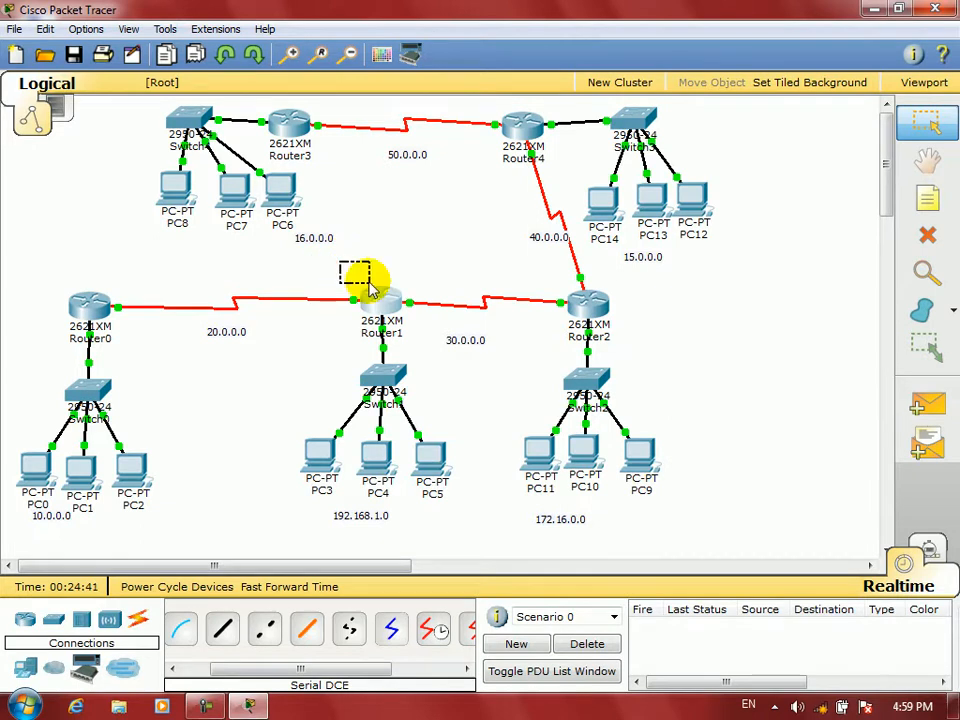
pyautogui.click(396, 275)
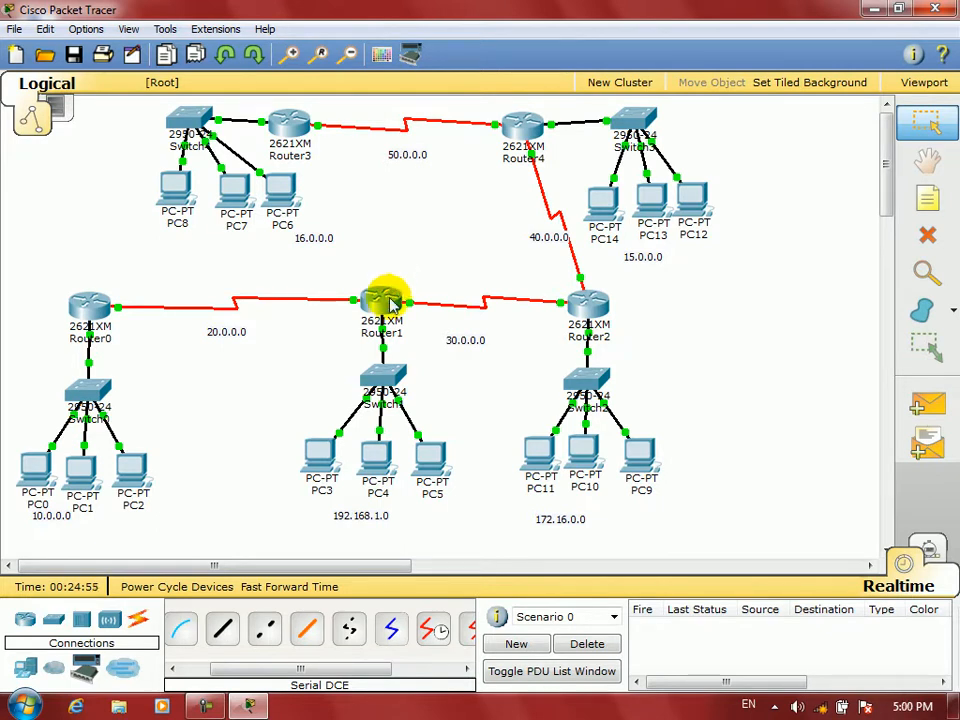
# - Open Router1's CLI, leave configuration mode and examine its directly connected networks with show ip route
pyautogui.click(388, 285)
pyautogui.moveTo(400, 127); pyautogui.dragTo(255, 60)
pyautogui.write('exit')
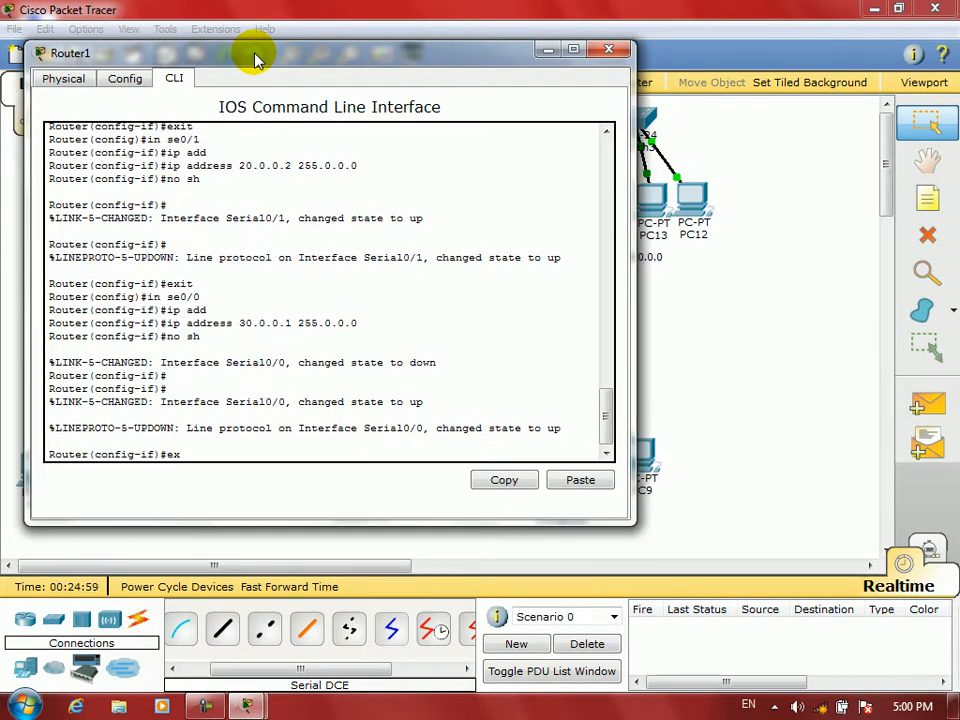
pyautogui.press('Return')
pyautogui.write('exit')
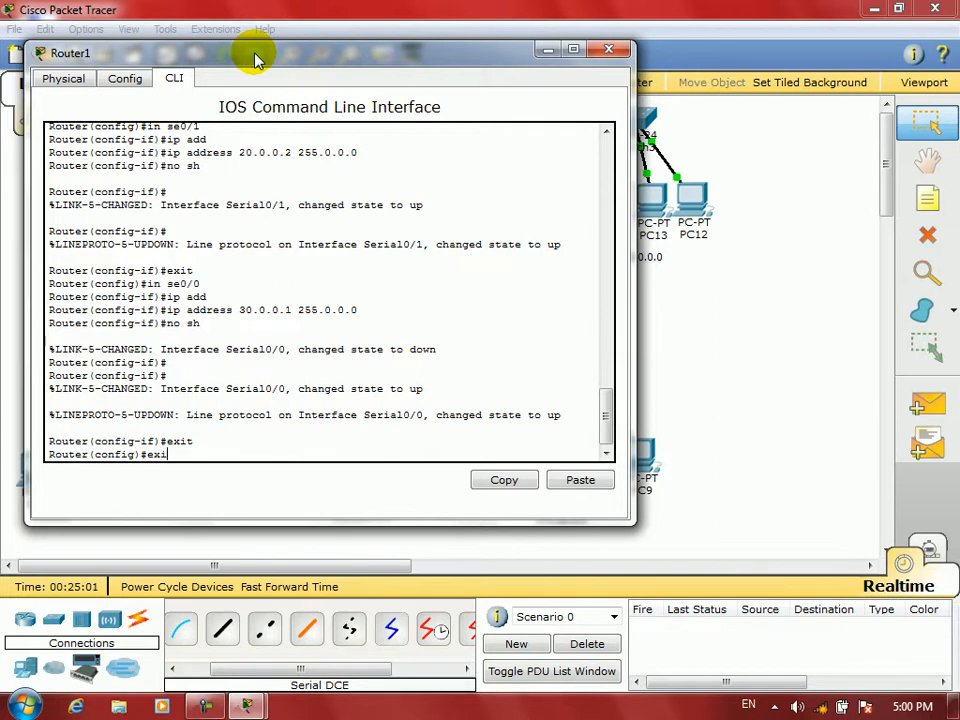
pyautogui.press('Return')
pyautogui.write('show ip roue')
pyautogui.press('BackSpace')
pyautogui.write('te')
pyautogui.press('Return')
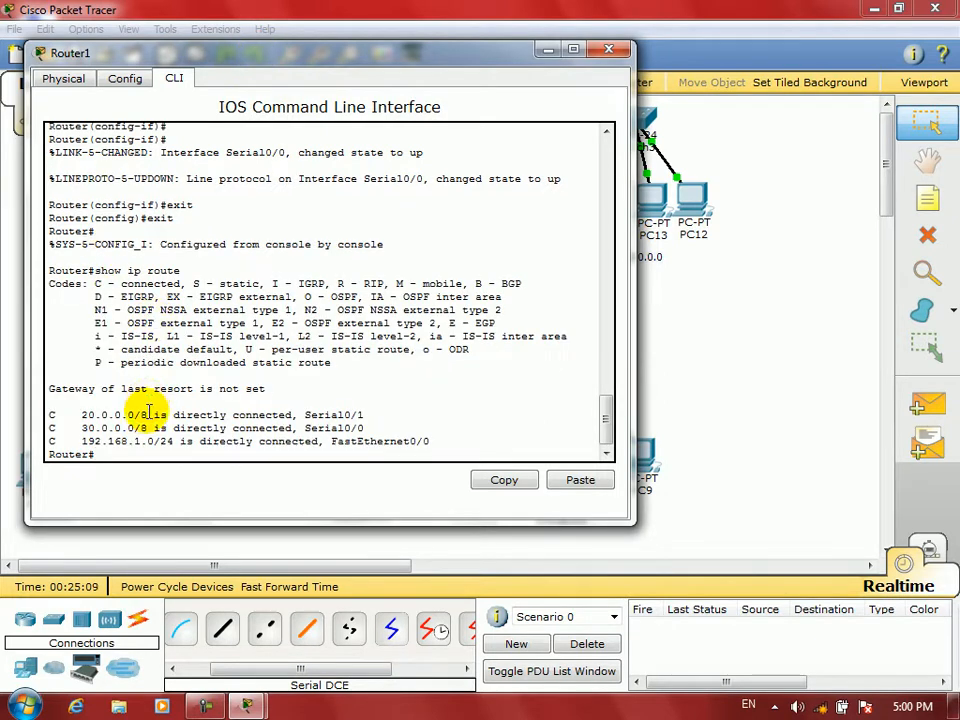
pyautogui.moveTo(377, 62); pyautogui.dragTo(745, 78)
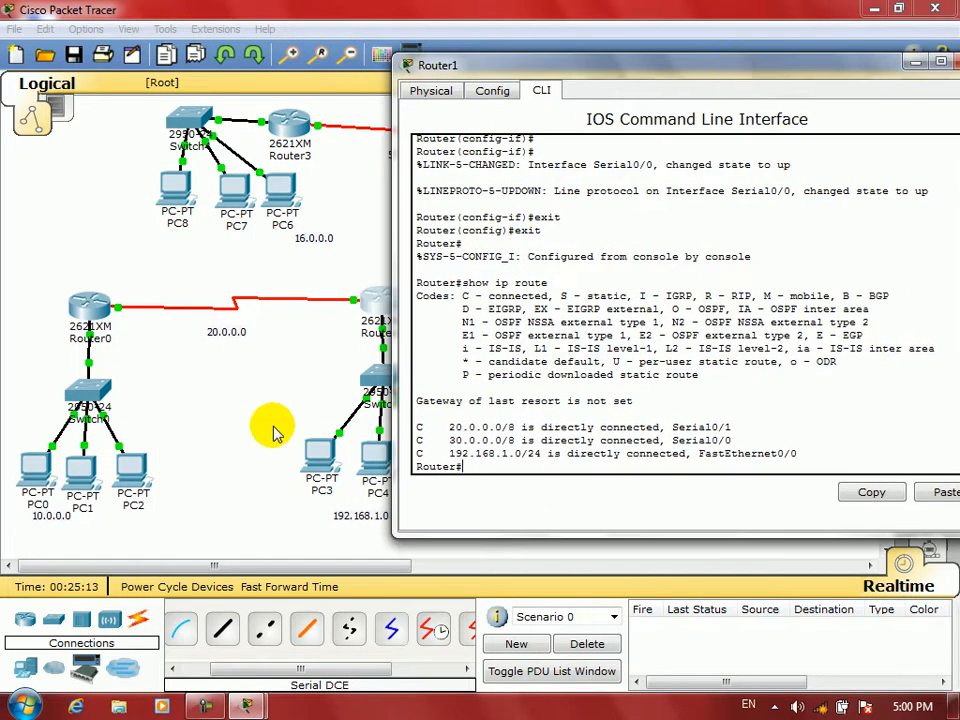
pyautogui.moveTo(448, 427); pyautogui.dragTo(485, 428)
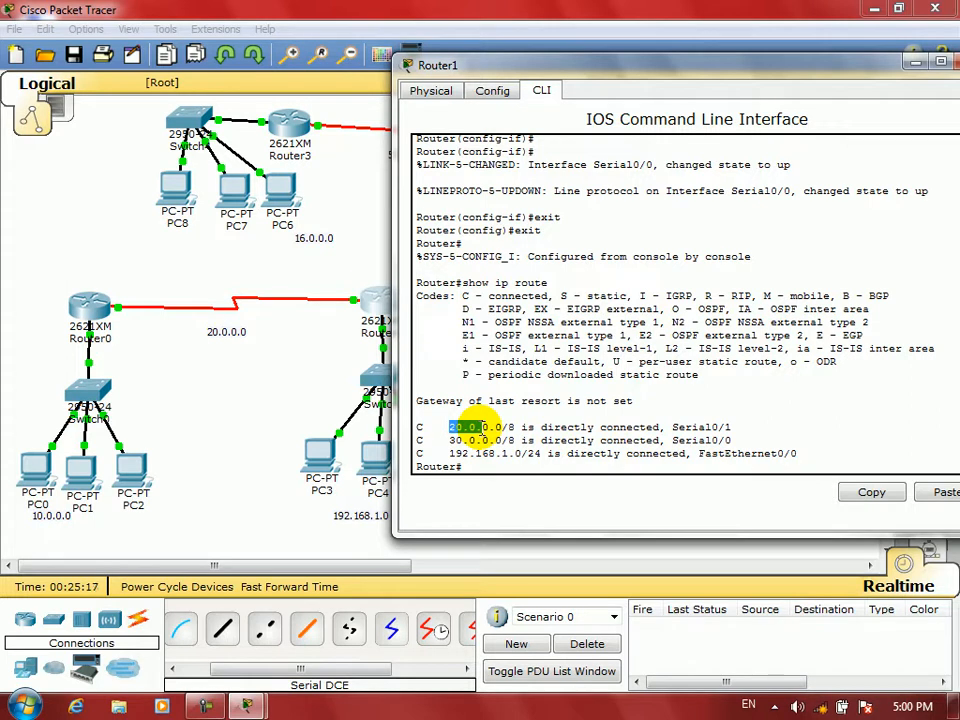
pyautogui.click(446, 447)
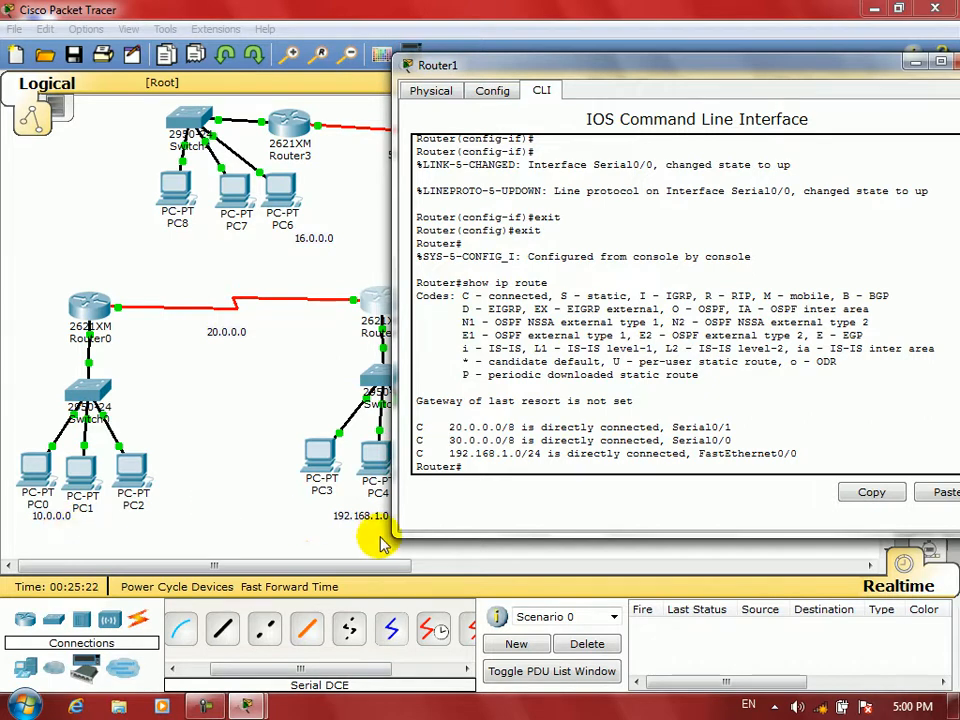
# - Enter configuration mode on Router1 and add a static route to network 10.0.0.0 with mask 255.0.0.0 through next hop 20.0.0.1
pyautogui.click(480, 469)
pyautogui.write('conf')
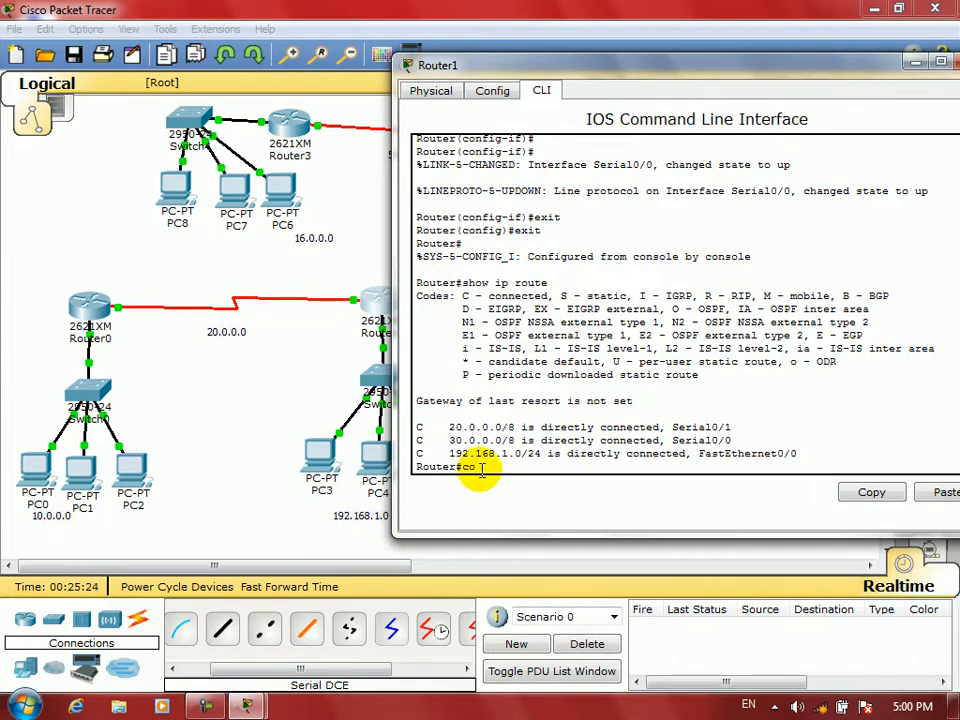
pyautogui.write(' t')
pyautogui.press('Return')
pyautogui.write('ip route')
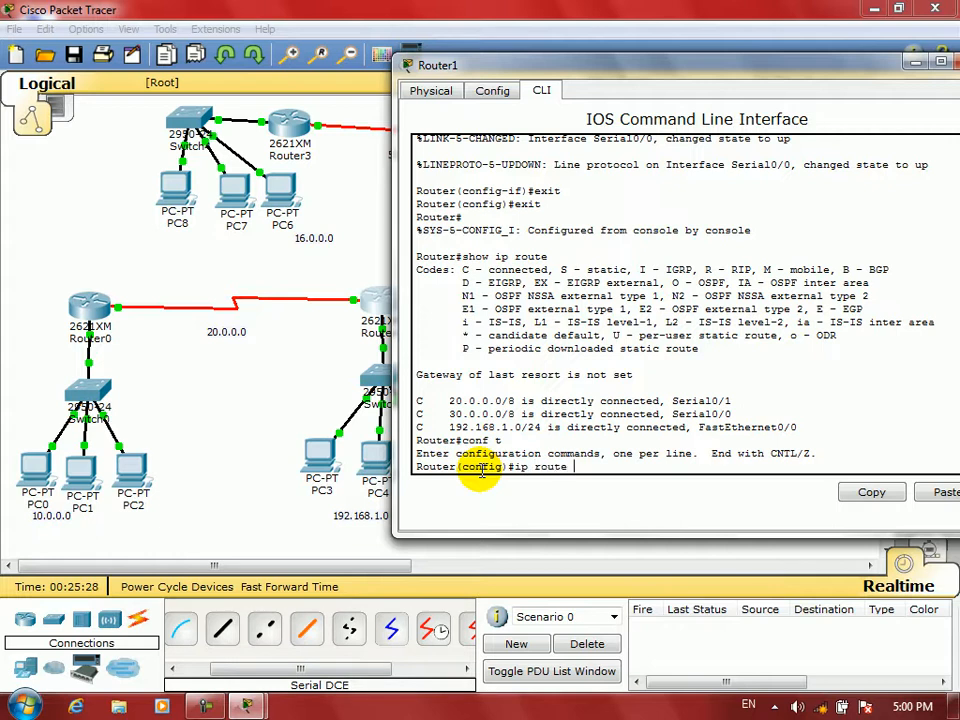
pyautogui.write(' 10.0.0.0 255.0.0.0')
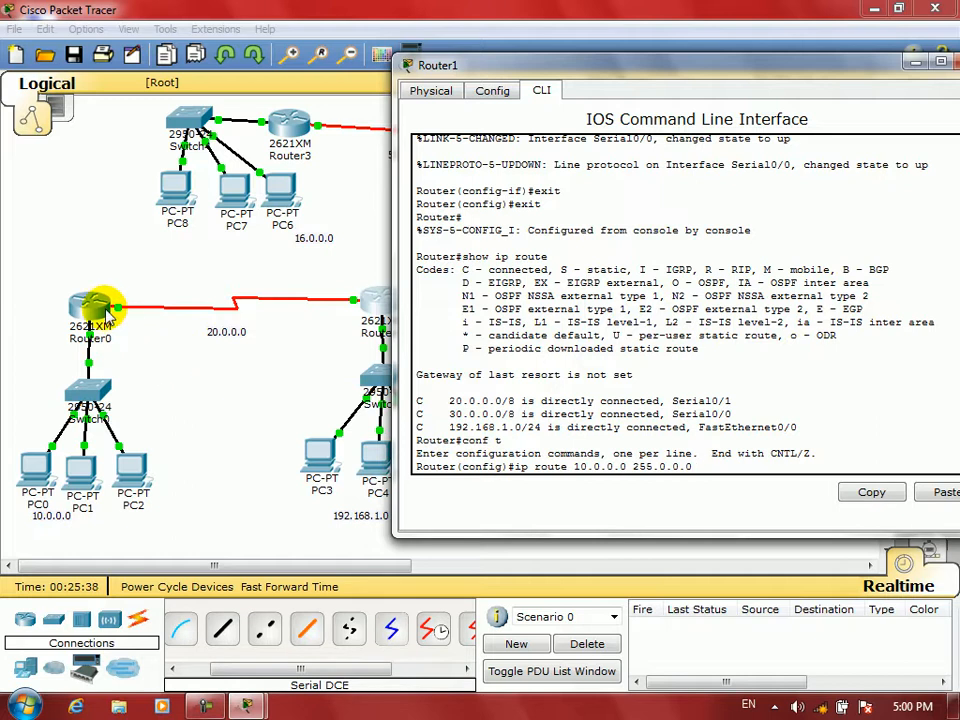
pyautogui.write('20.0.0.1')
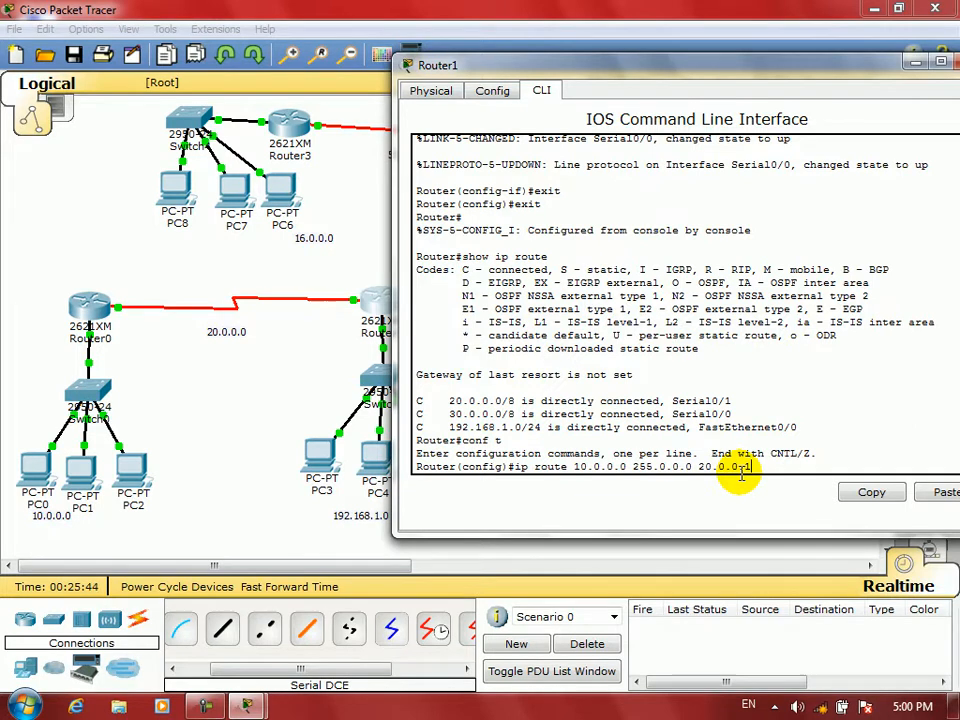
pyautogui.press('Return')
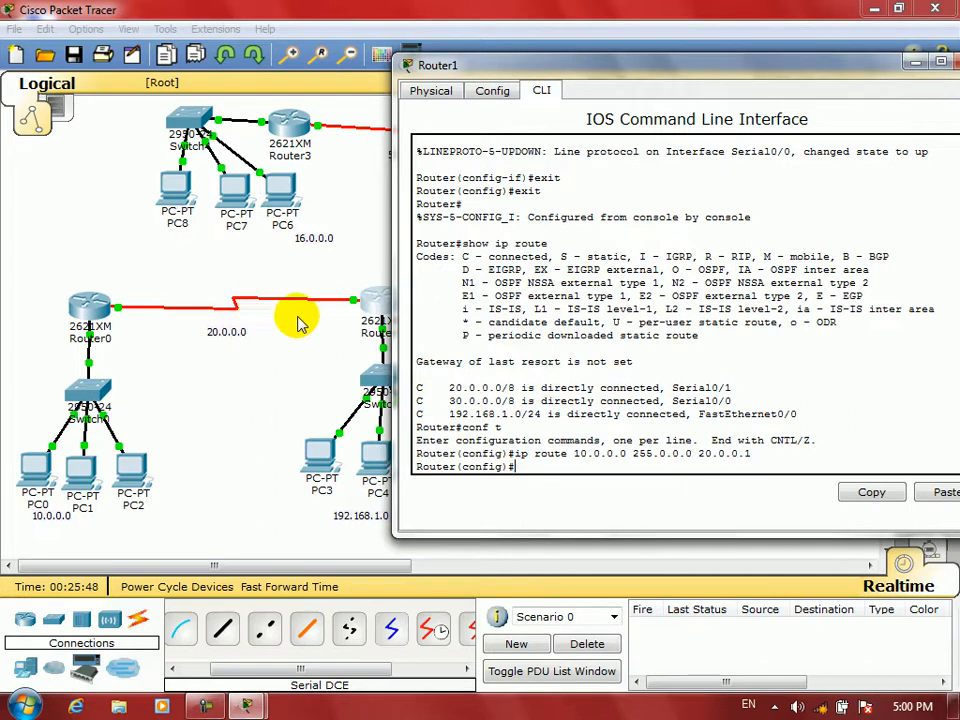
# - Add a static route on Router1 to network 172.16.0.0 with mask 255.255.0.0 through next hop 30.0.0.2
pyautogui.moveTo(538, 72); pyautogui.dragTo(455, 197)
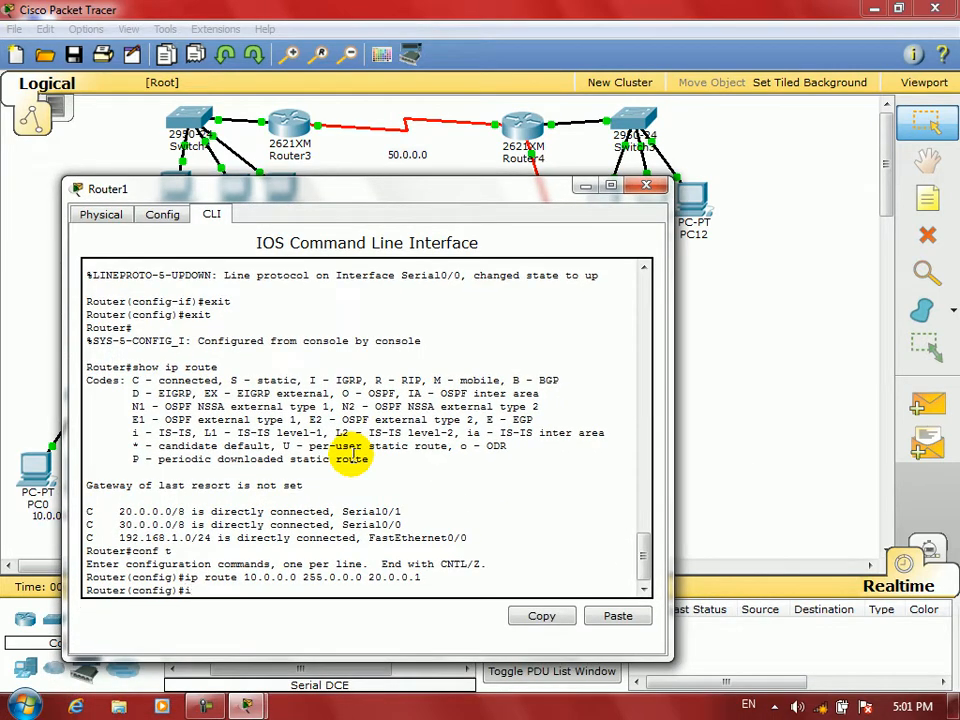
pyautogui.write('oute 172.16.0.0 255.255')
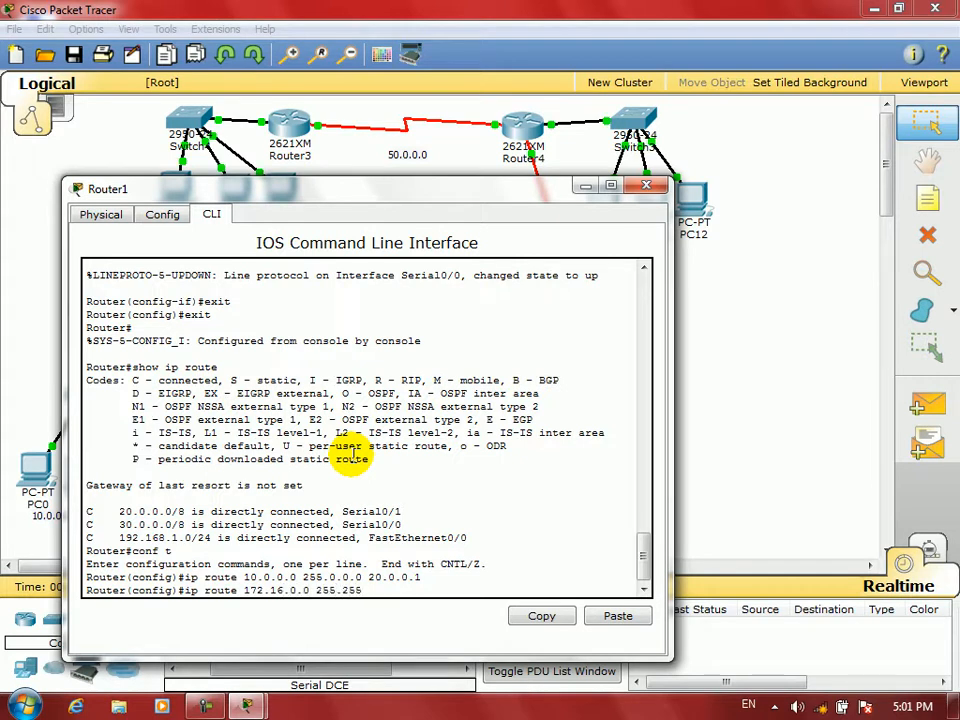
pyautogui.write('.0.0 2')
pyautogui.moveTo(401, 192); pyautogui.dragTo(353, 406)
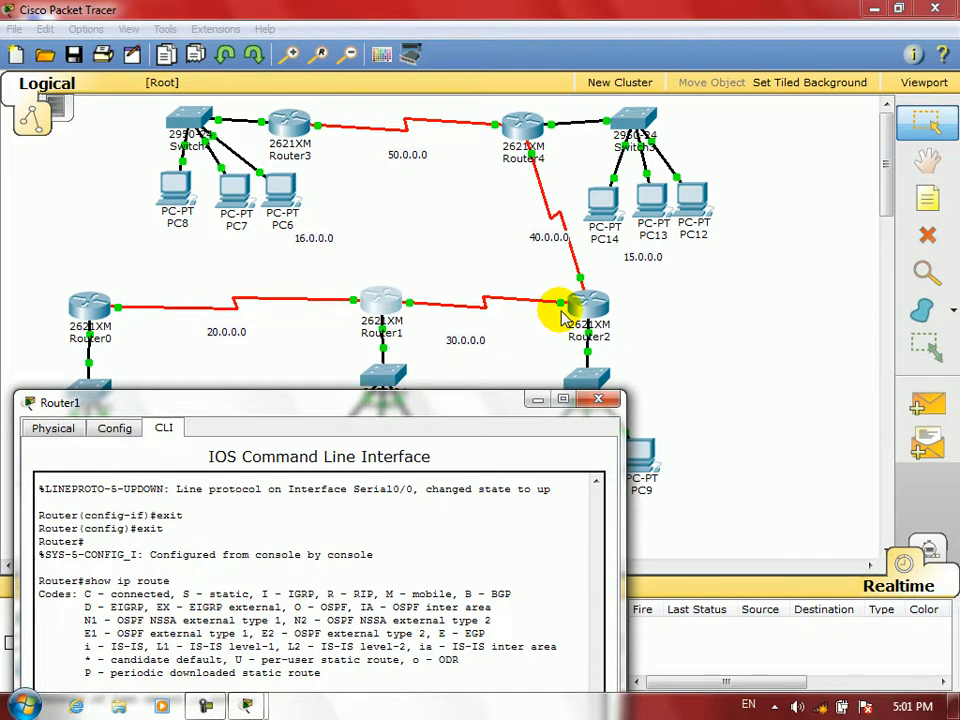
pyautogui.moveTo(439, 410); pyautogui.dragTo(478, 180)
pyautogui.write('30')
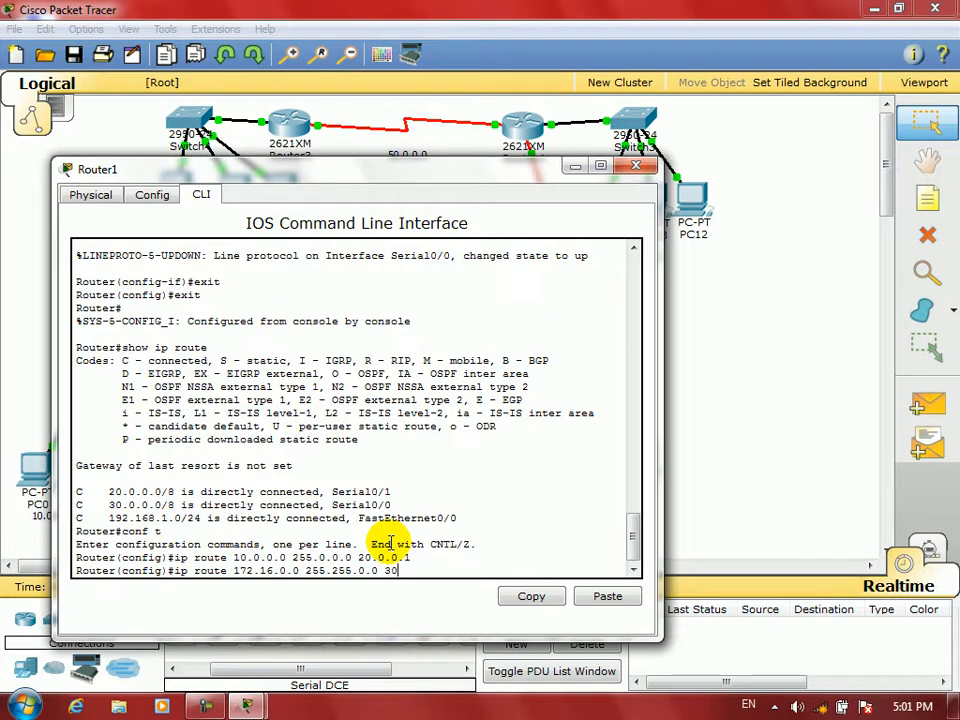
pyautogui.write('.0.0.2')
pyautogui.press('Return')
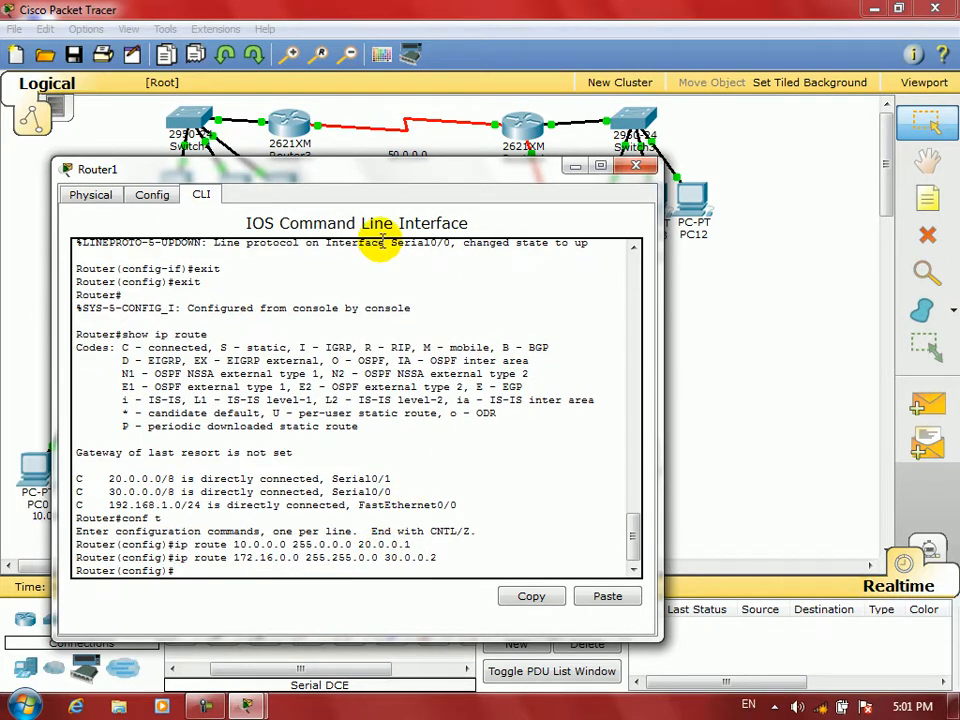
# - Add a static route on Router1 to network 40.0.0.0 with mask 255.0.0.0 through next hop 30.0.0.2
pyautogui.moveTo(352, 178); pyautogui.dragTo(391, 513)
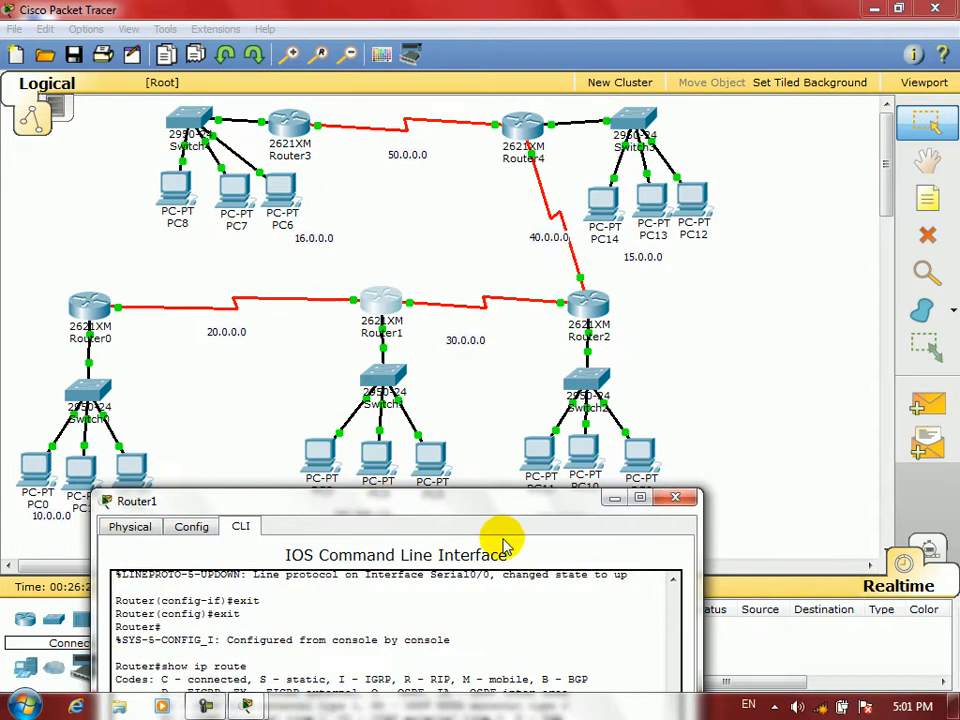
pyautogui.moveTo(463, 508); pyautogui.dragTo(455, 205)
pyautogui.write('ip route 40')
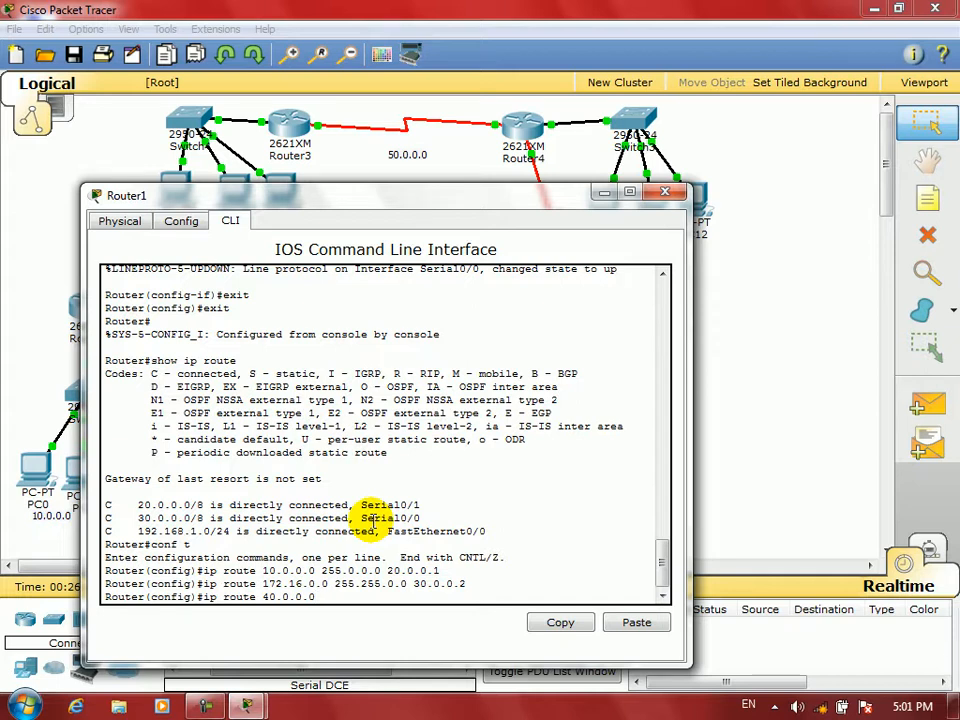
pyautogui.write('55.0.0.0')
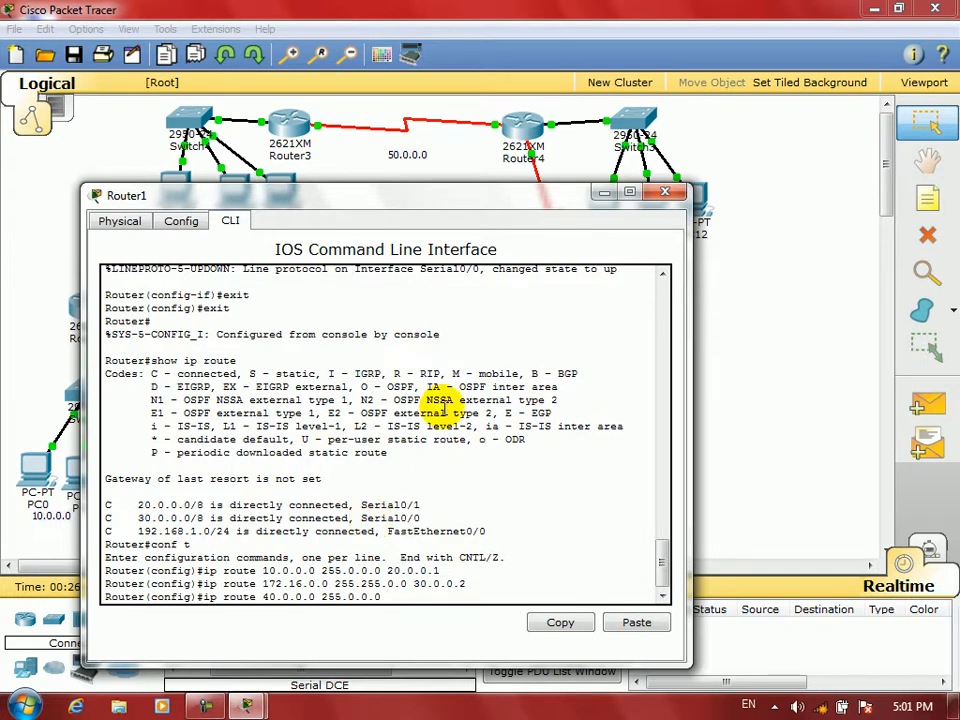
pyautogui.moveTo(456, 208); pyautogui.dragTo(462, 183)
pyautogui.write('30.0.0.')
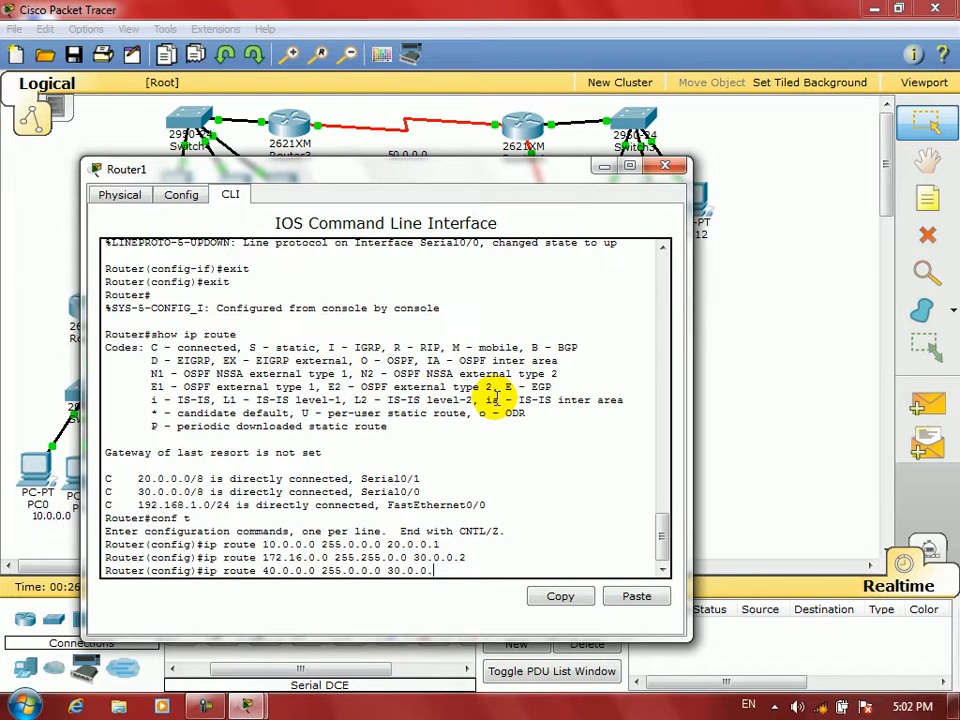
pyautogui.write('2')
pyautogui.press('Return')
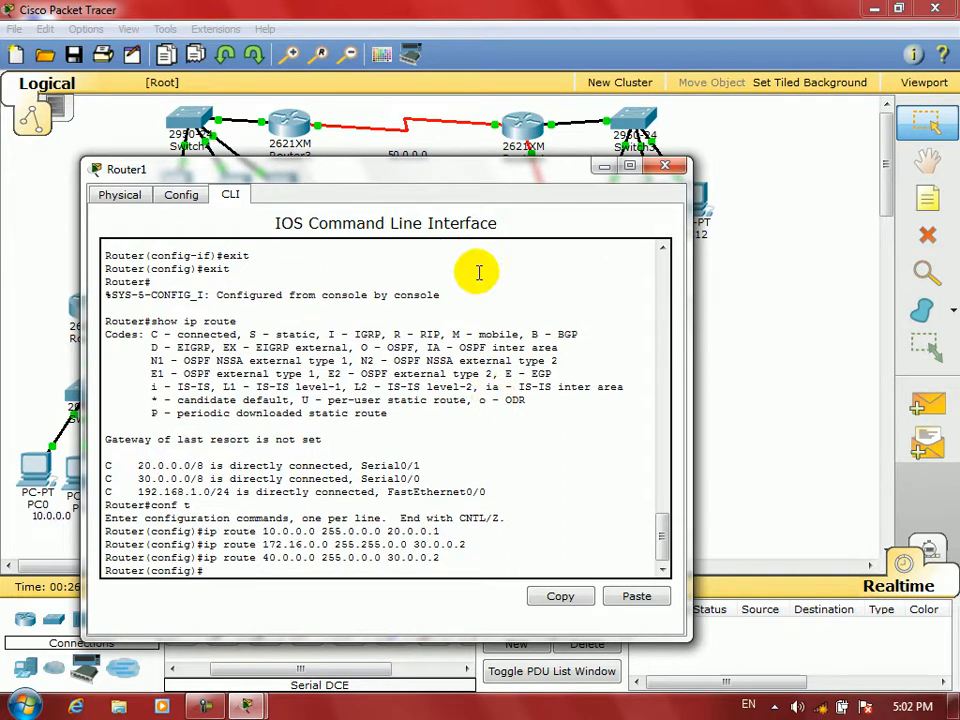
# - Add a static route on Router1 to network 15.0.0.0 with mask 255.0.0.0 through next hop 30.0.0.2
pyautogui.moveTo(426, 176); pyautogui.dragTo(523, 180)
pyautogui.write('ip')
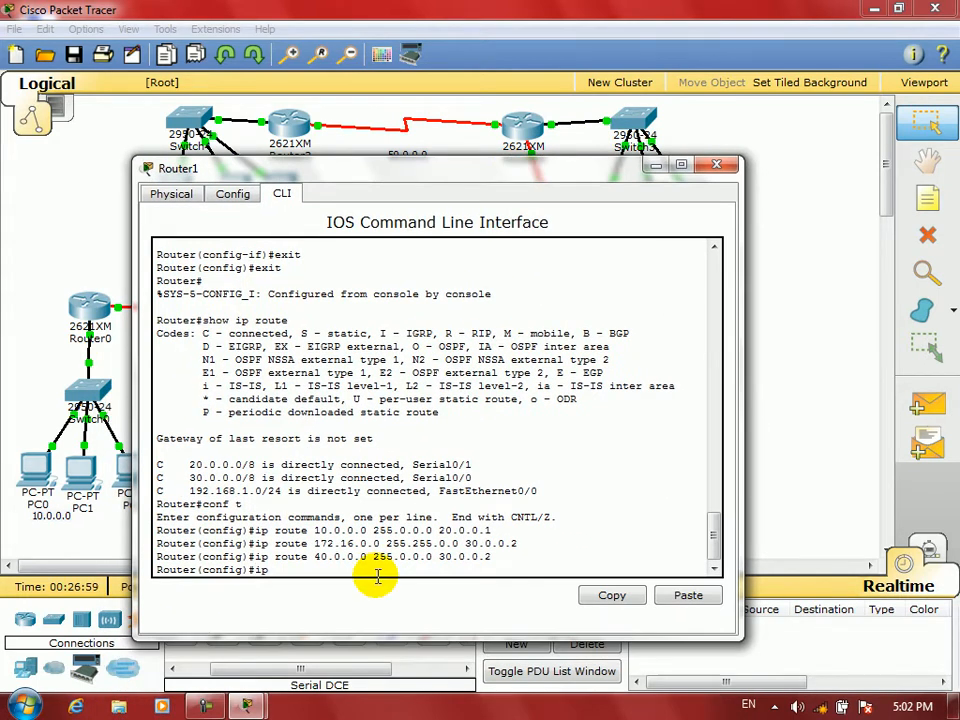
pyautogui.write(' route 15.0.0.0 255.0.0.')
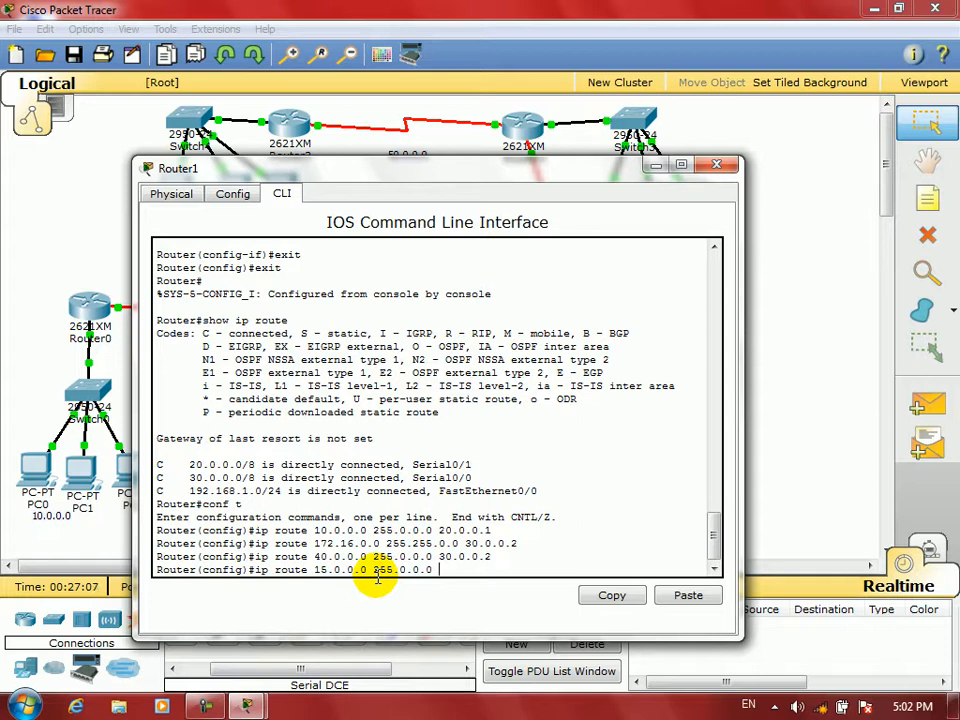
pyautogui.write('0 30.0.0.2')
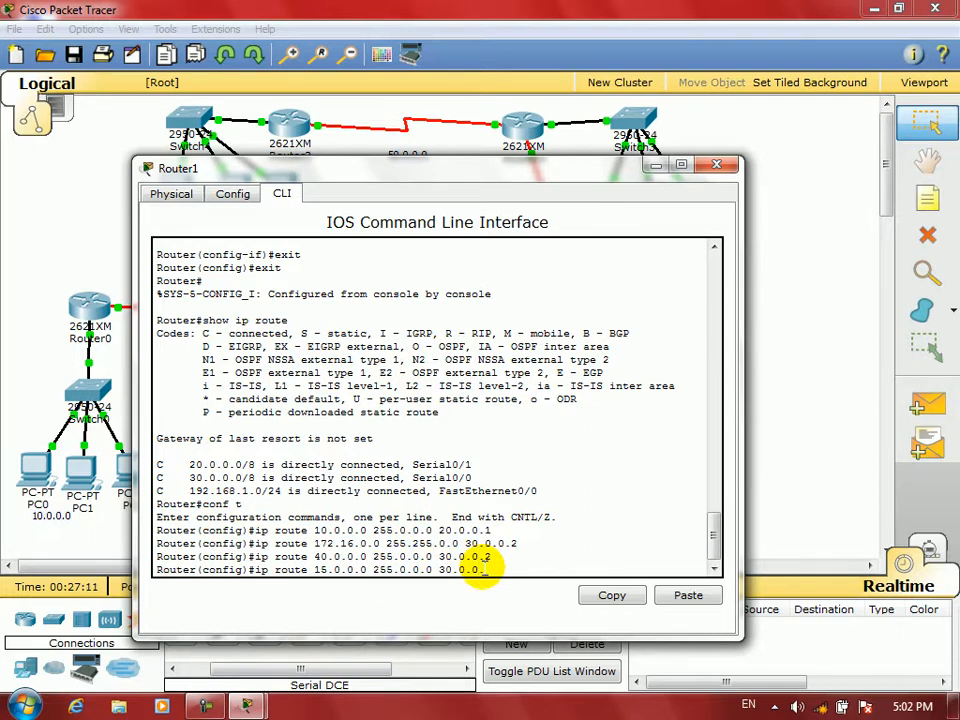
pyautogui.press('Return')
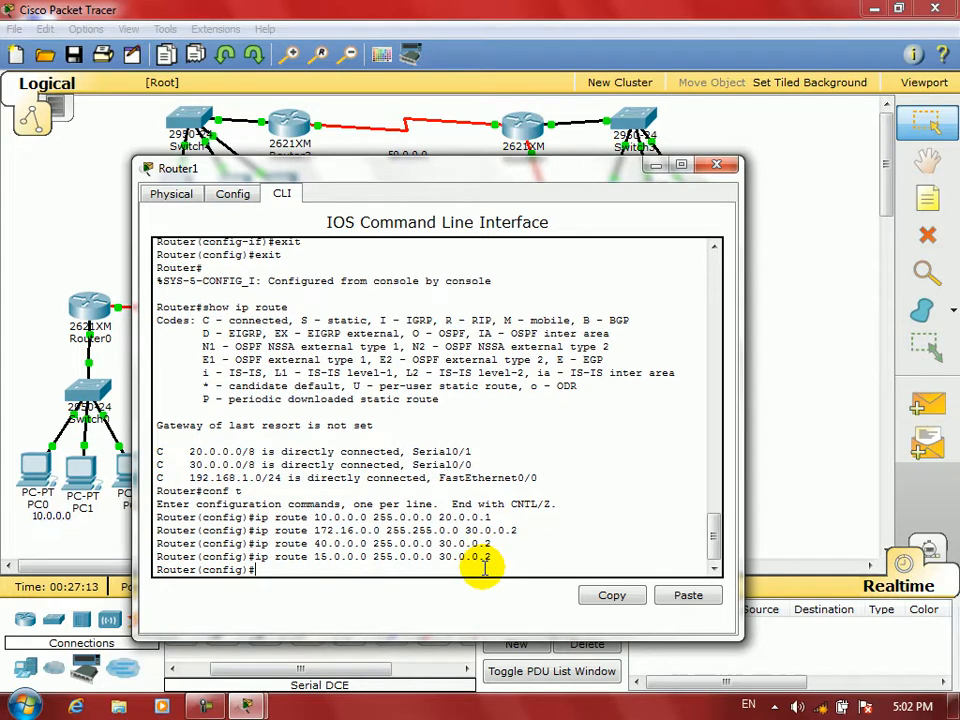
# - Add a static route on Router1 to network 50.0.0.0 with mask 255.0.0.0 through next hop 30.0.0.2
pyautogui.moveTo(412, 181); pyautogui.dragTo(433, 378)
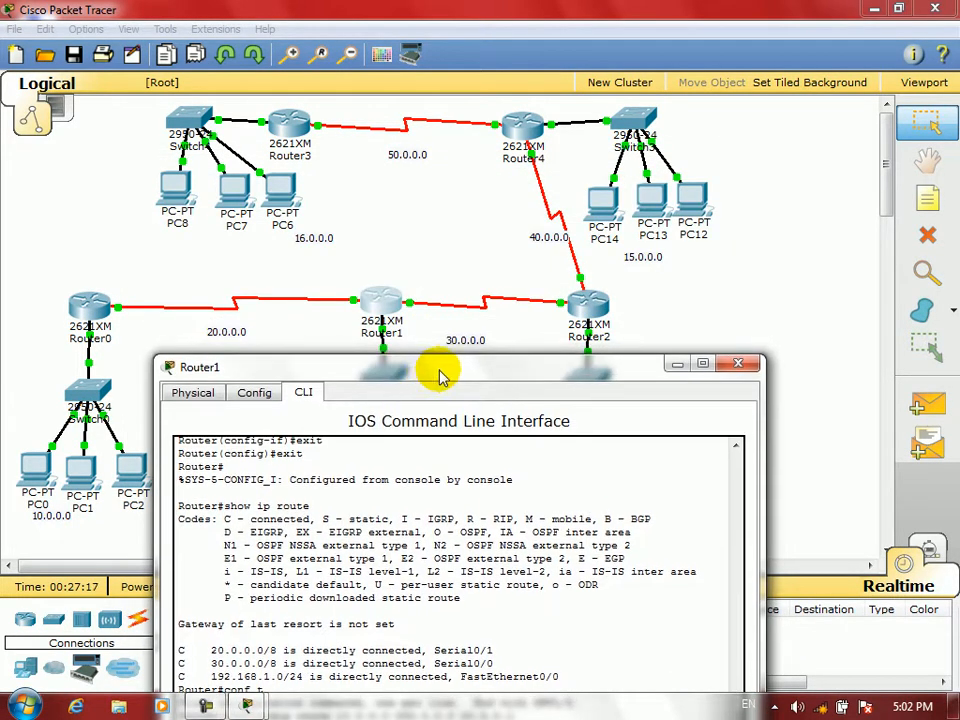
pyautogui.moveTo(589, 366); pyautogui.dragTo(601, 192)
pyautogui.write('ip route ')
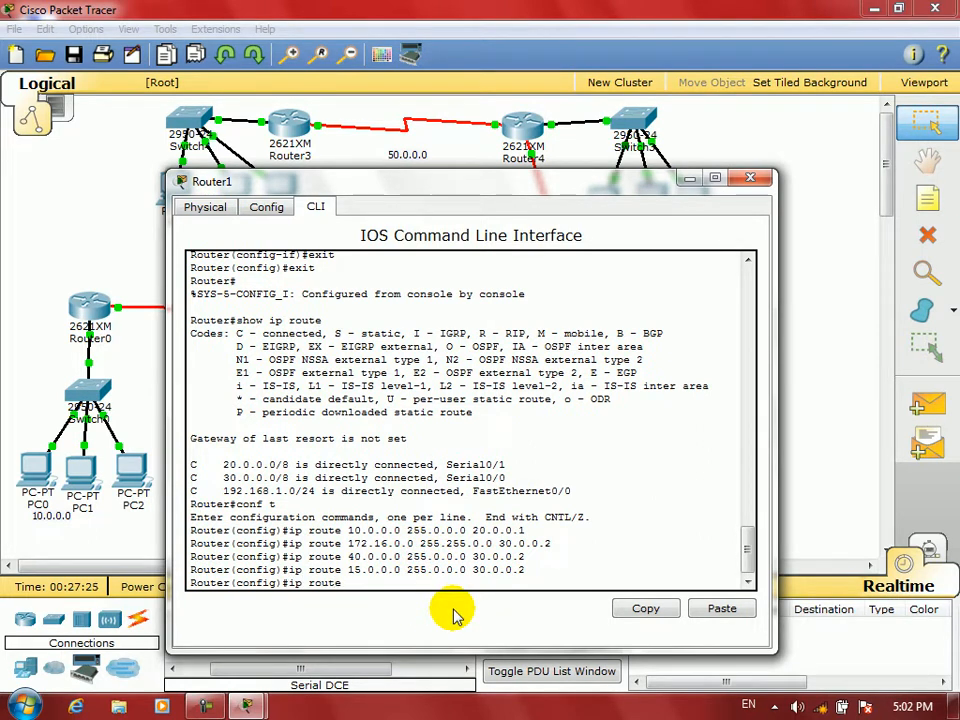
pyautogui.write('50.0.0.0 255.0.0.0')
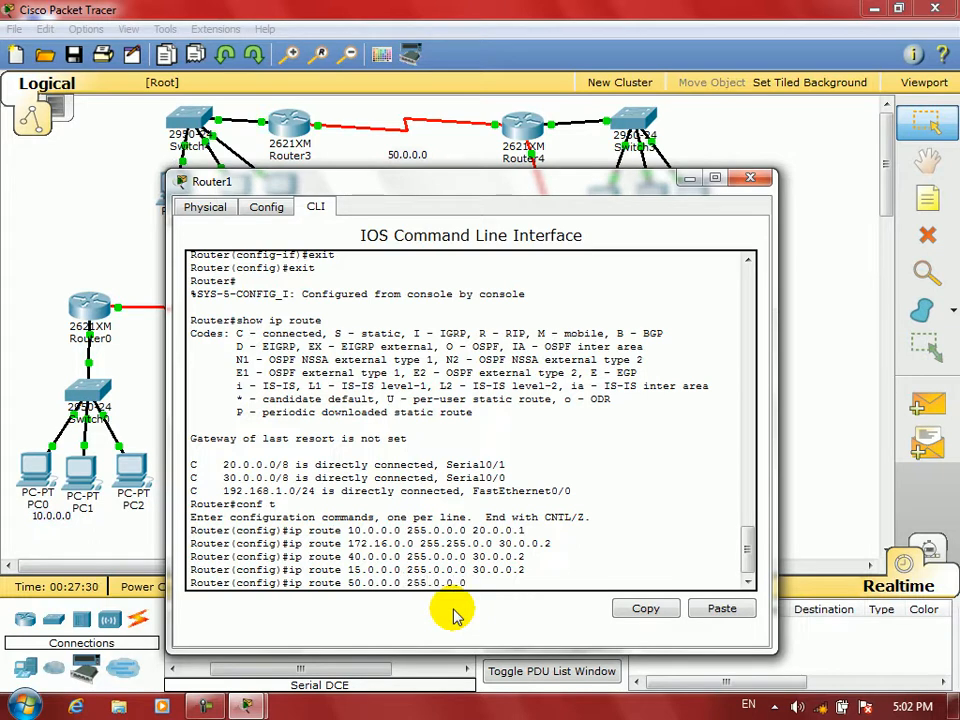
pyautogui.write(' 30.0.0.02')
pyautogui.press('Return')
# - Add a static route on Router1 to network 16.0.0.0 with mask 255.0.0.0 through next hop 30.0.0.2
pyautogui.moveTo(315, 185)
pyautogui.mouseDown()
pyautogui.moveTo(379, 239)
pyautogui.moveTo(311, 168)
pyautogui.mouseUp()
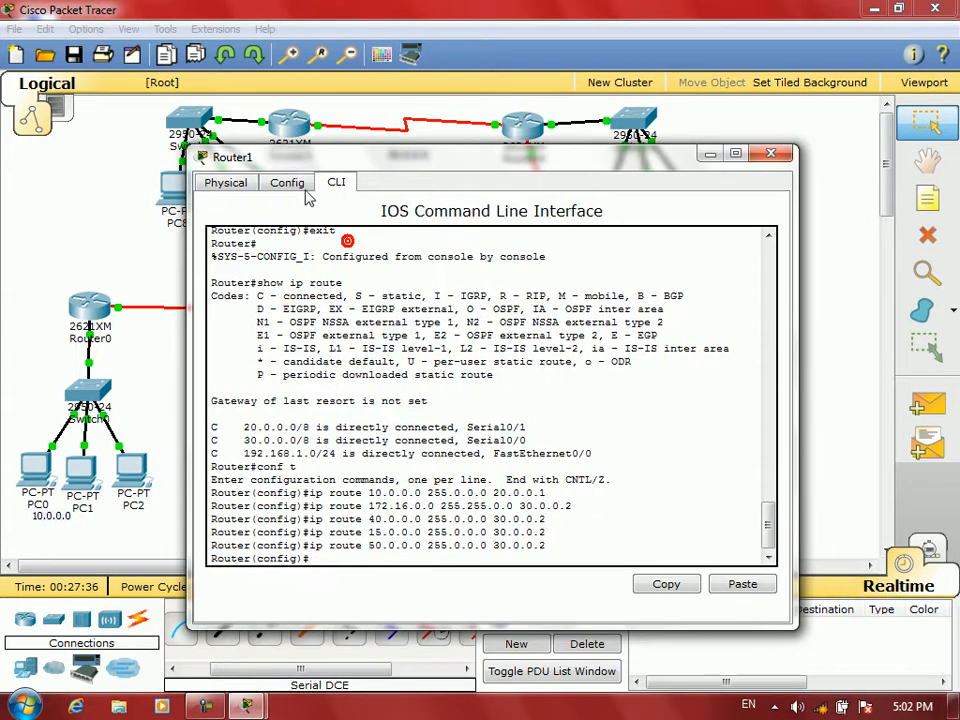
pyautogui.write('ip route')
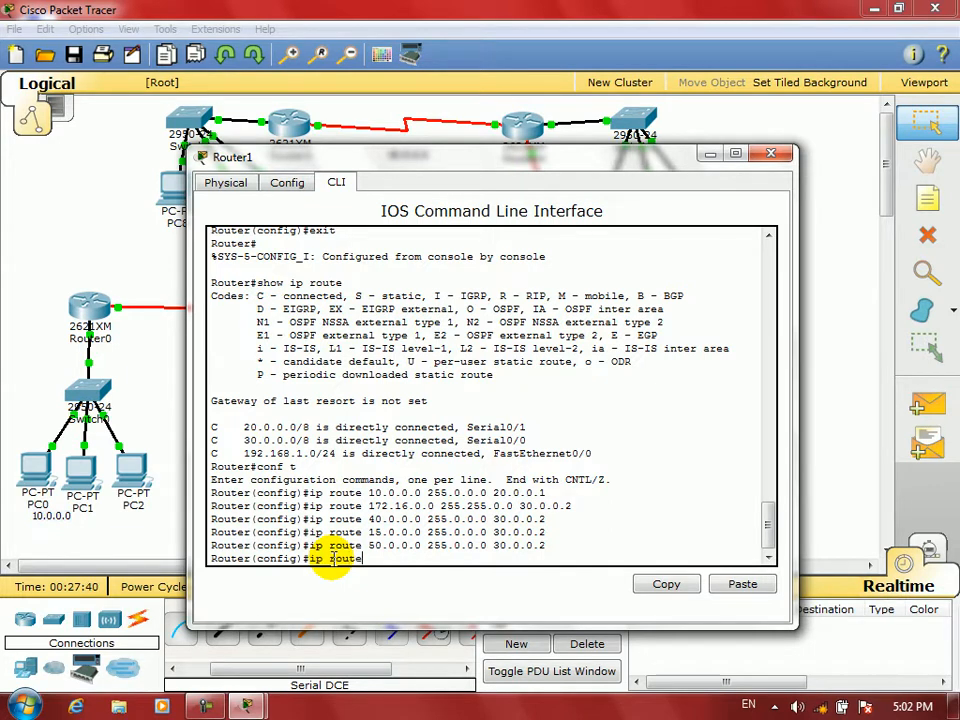
pyautogui.write(' 16.0.0.0 255.0.0.0 30.0.0.')
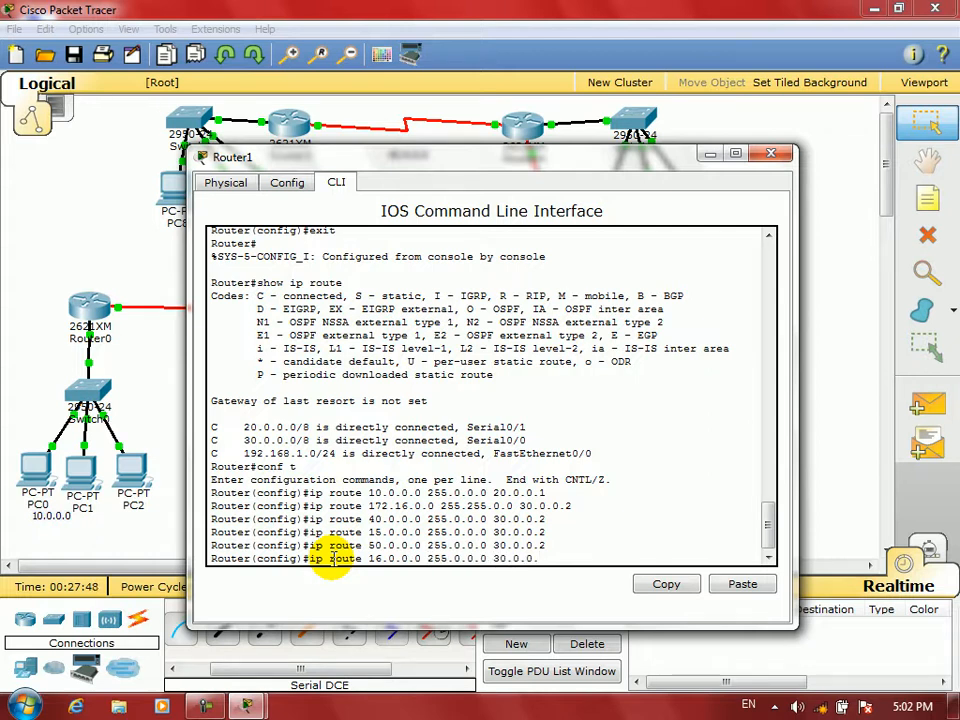
pyautogui.write('2')
pyautogui.press('Return')
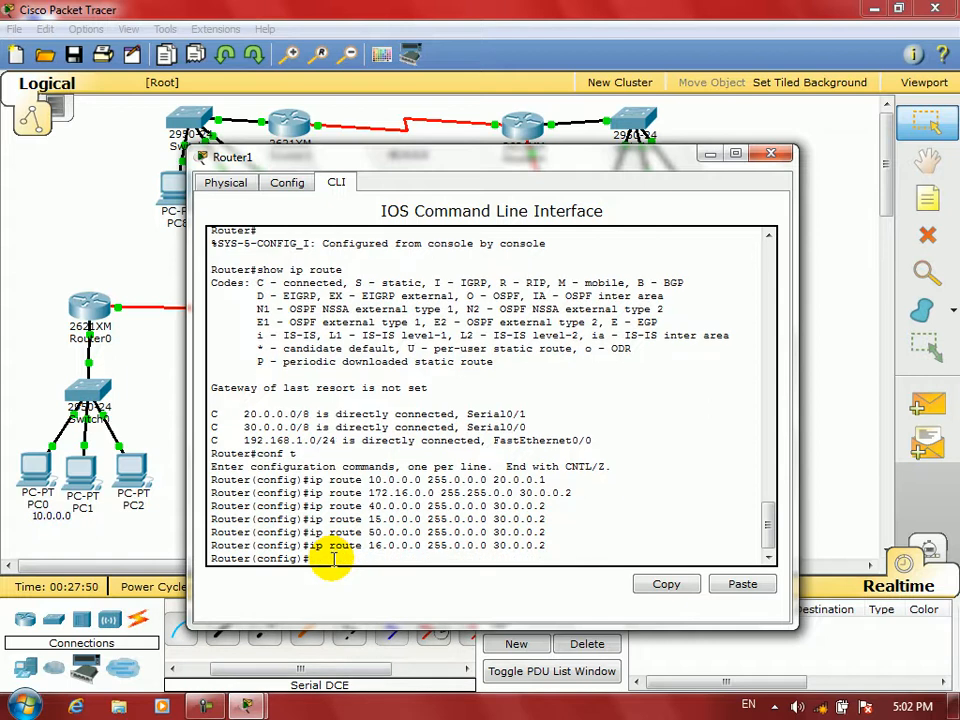
# - Leave configuration mode on Router1, examine its static and connected routes with show ip route, and close the router window
pyautogui.hotkey('ctrl', 'z')
pyautogui.press('Return')
pyautogui.write('show ip rout')
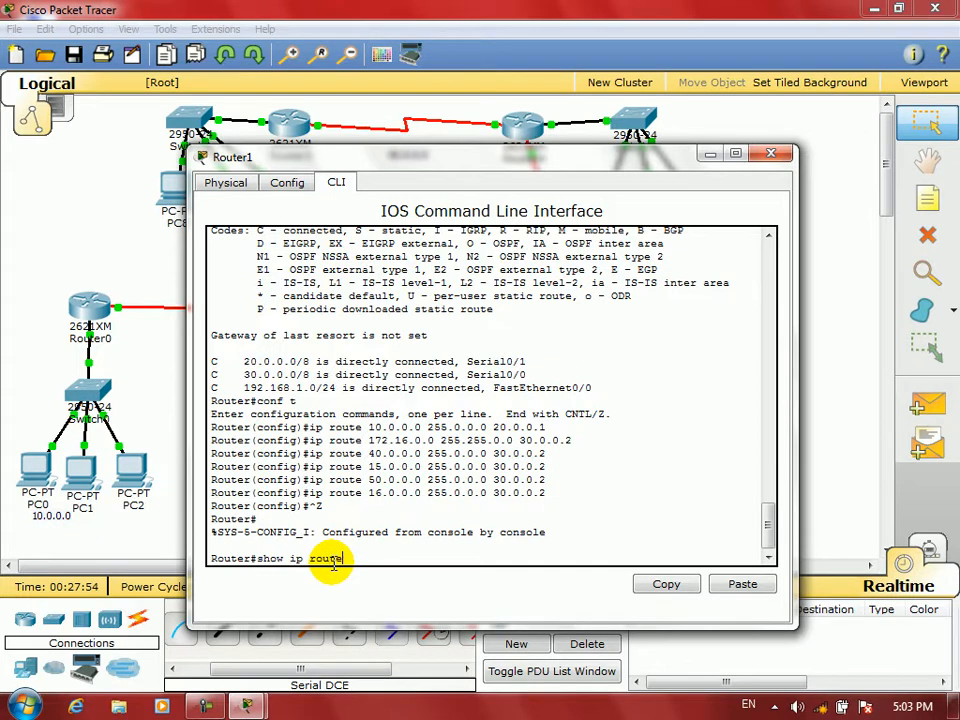
pyautogui.write('e')
pyautogui.press('Return')
pyautogui.moveTo(220, 493); pyautogui.dragTo(213, 441)
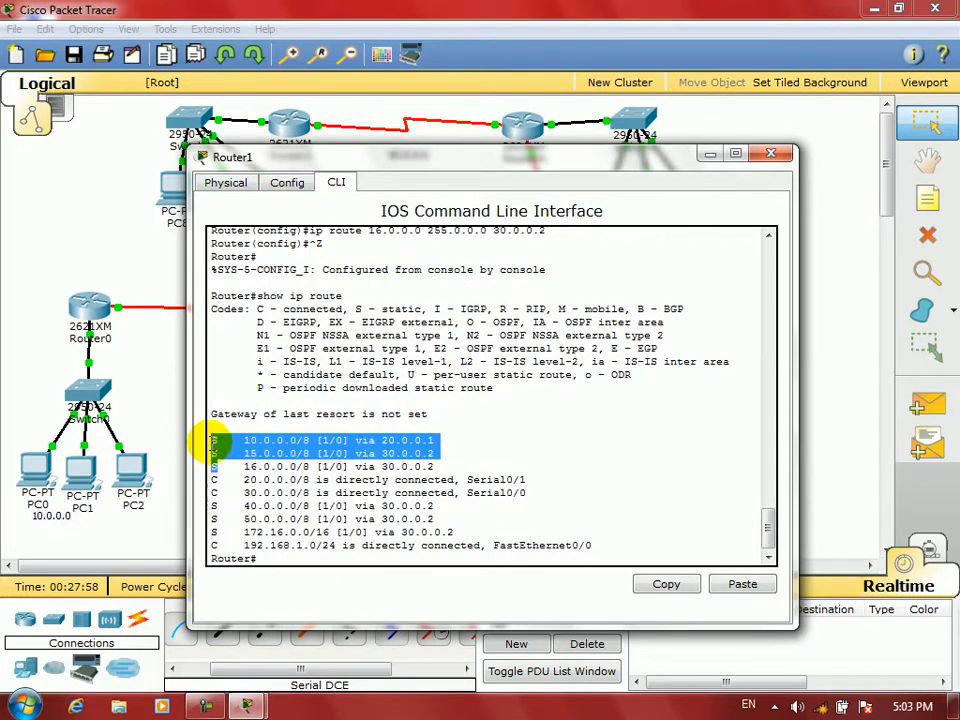
pyautogui.moveTo(211, 492); pyautogui.dragTo(232, 529)
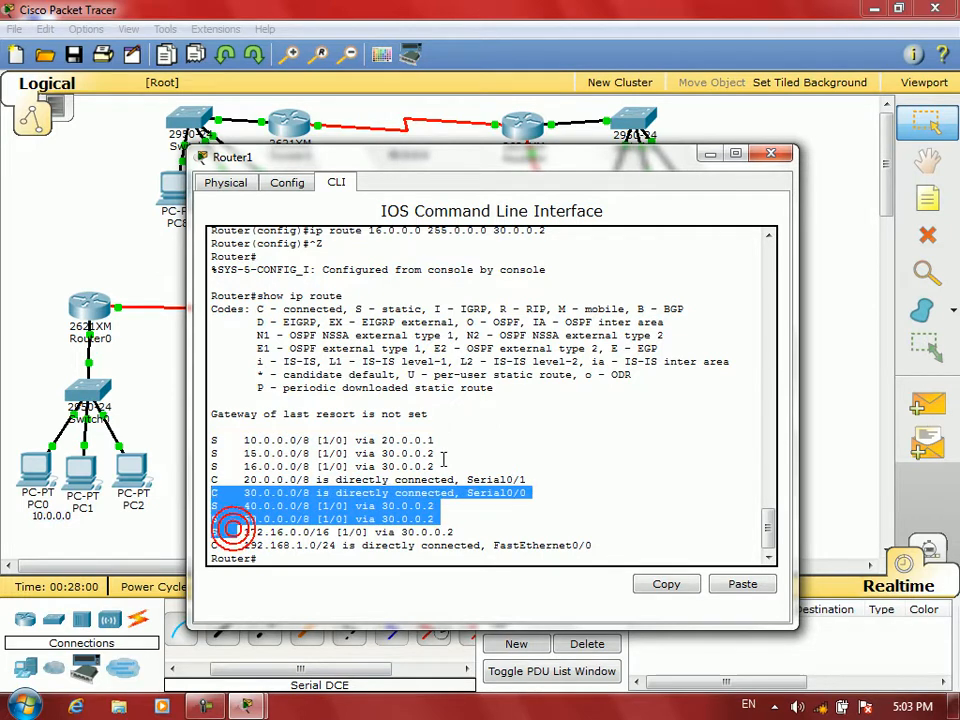
pyautogui.click(441, 457)
pyautogui.click(770, 153)
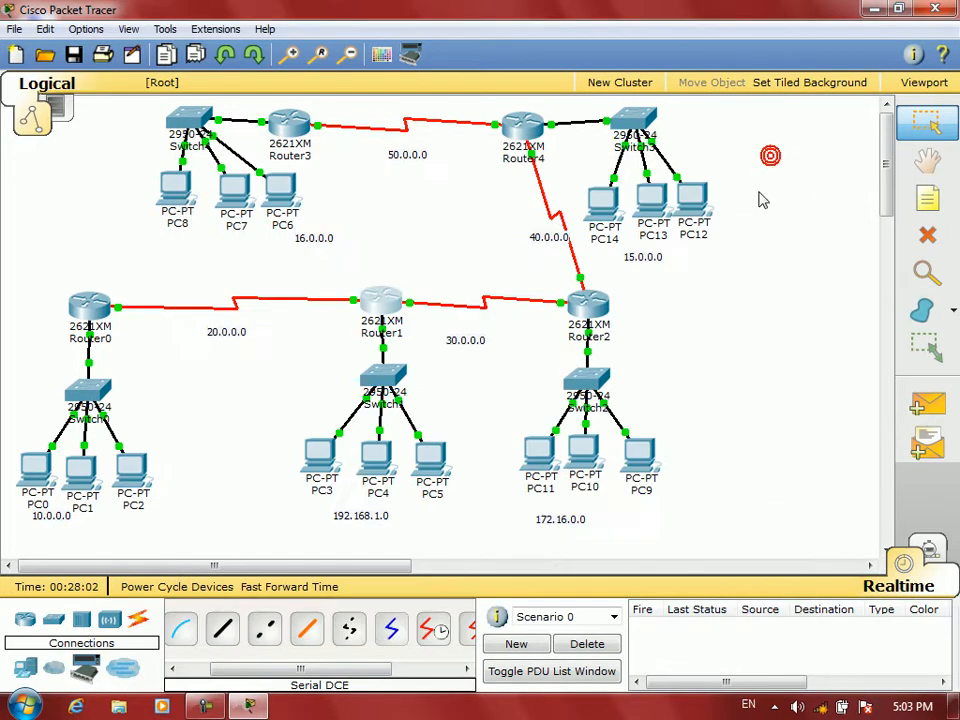
# - Open Router2's CLI, enter privileged mode and compare its directly connected networks from show ip route with the topology
pyautogui.moveTo(584, 313)
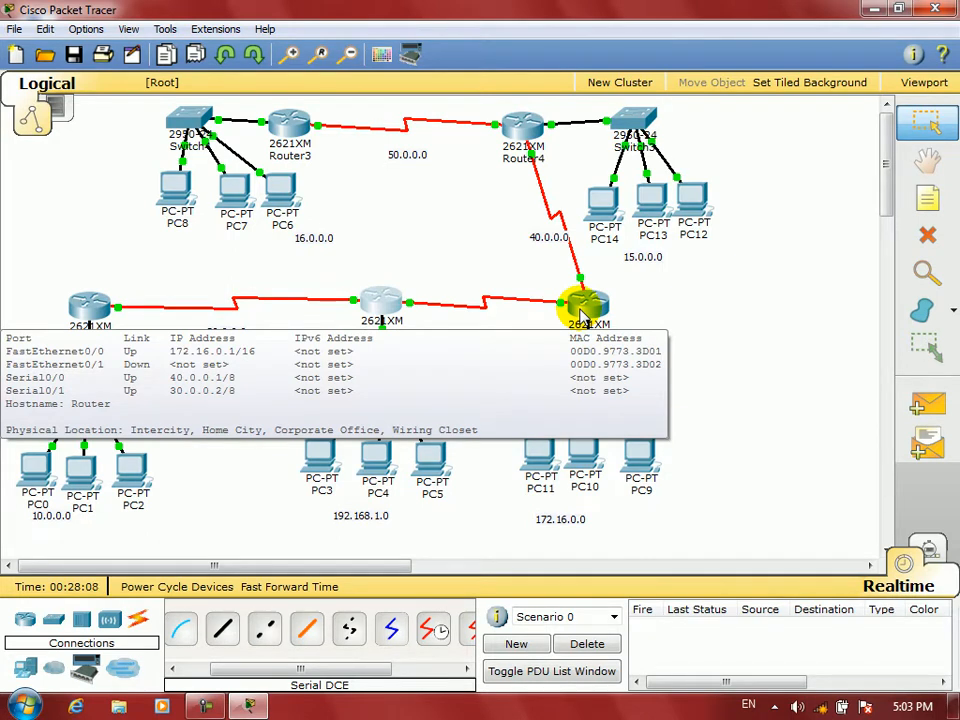
pyautogui.click(582, 310)
pyautogui.moveTo(490, 142); pyautogui.dragTo(563, 94)
pyautogui.press('Return')
pyautogui.press('Return')
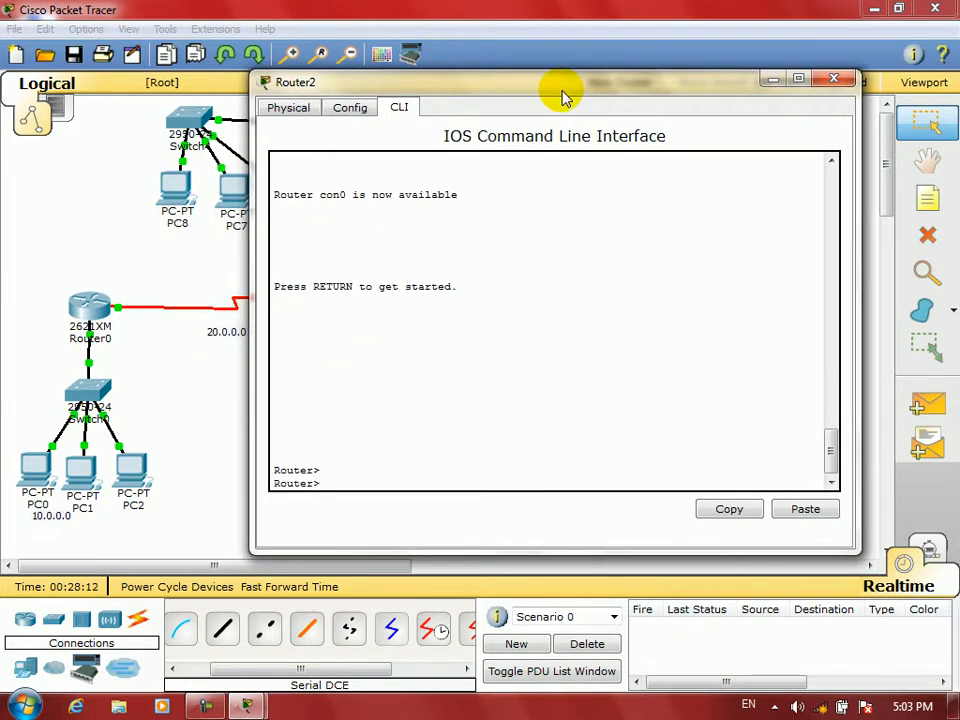
pyautogui.write('en')
pyautogui.press('Return')
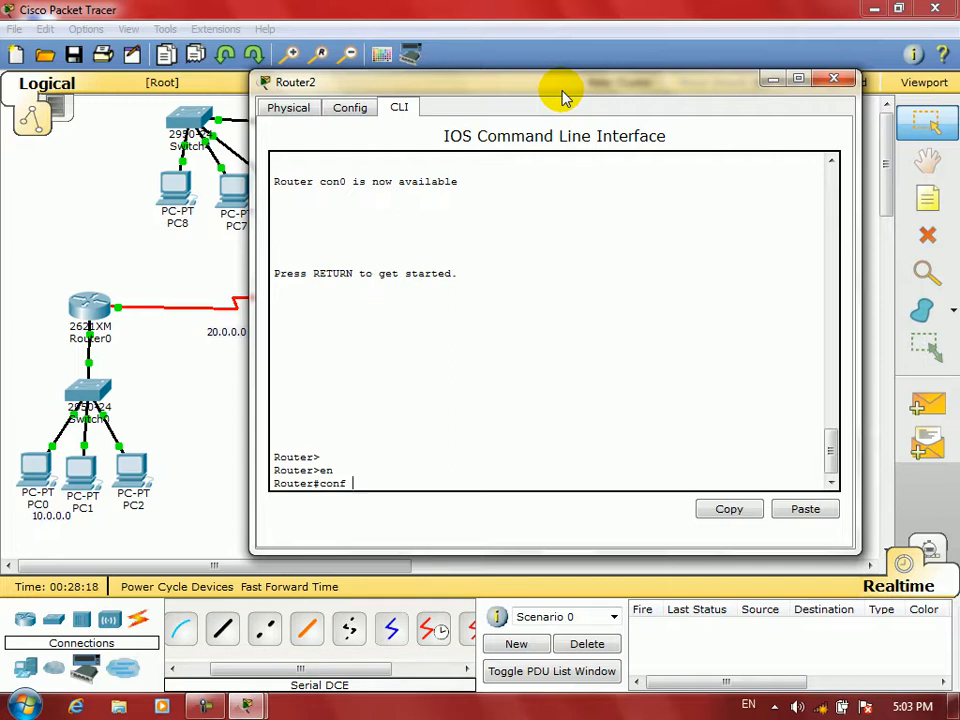
pyautogui.press('BackSpace')
pyautogui.press('BackSpace')
pyautogui.write('show ip route')
pyautogui.press('Return')
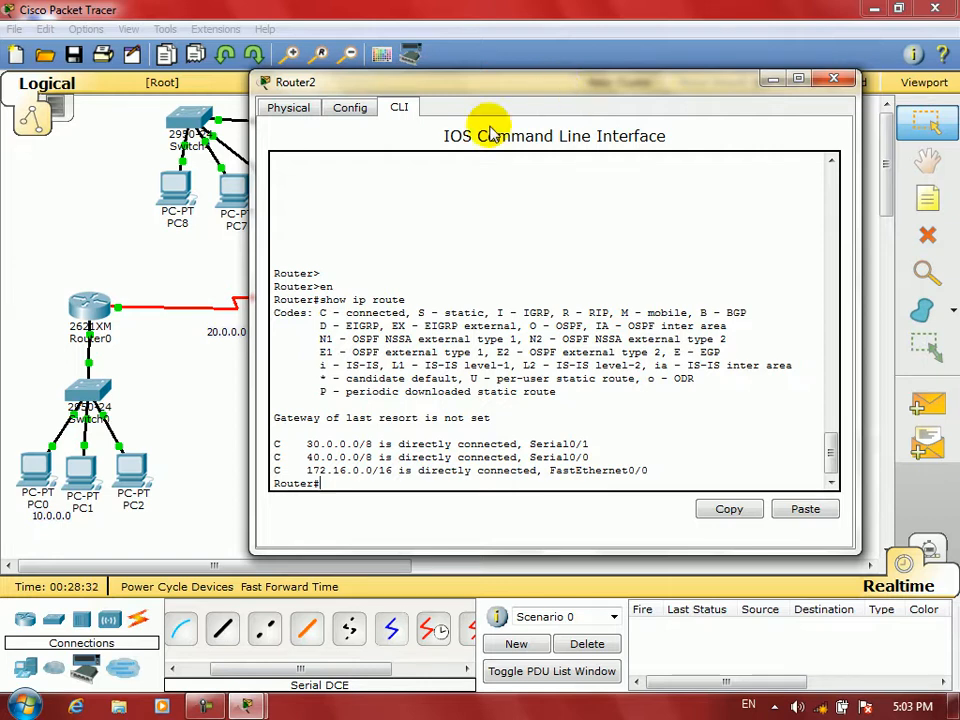
pyautogui.moveTo(502, 96); pyautogui.dragTo(901, 115)
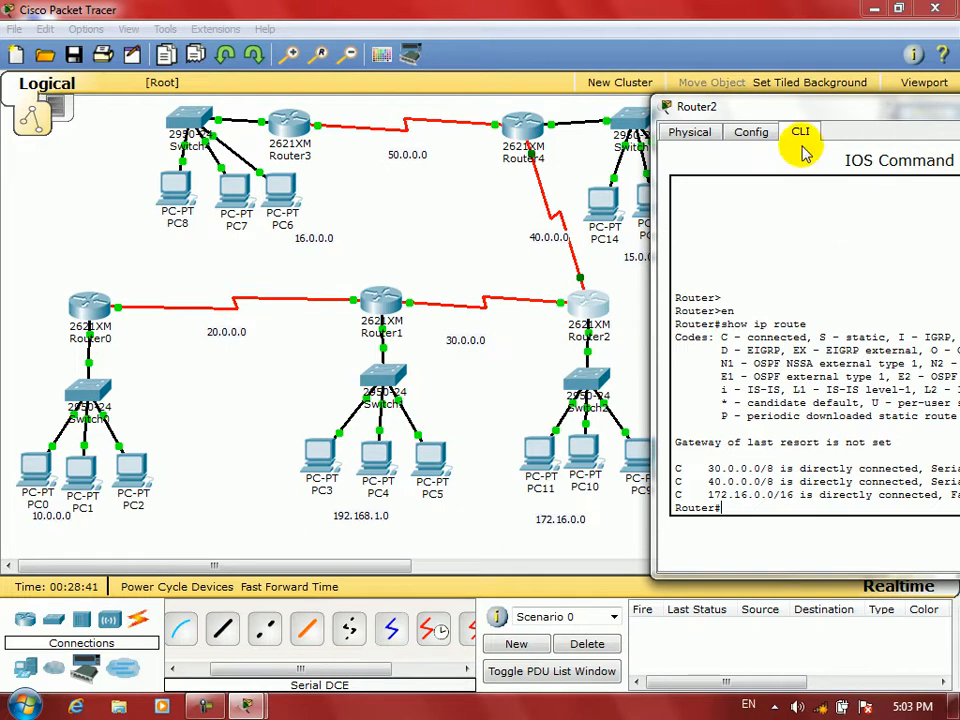
# - Reposition the Router2 window to check the topology and enter global configuration mode on Router2
pyautogui.moveTo(780, 111); pyautogui.dragTo(786, 167)
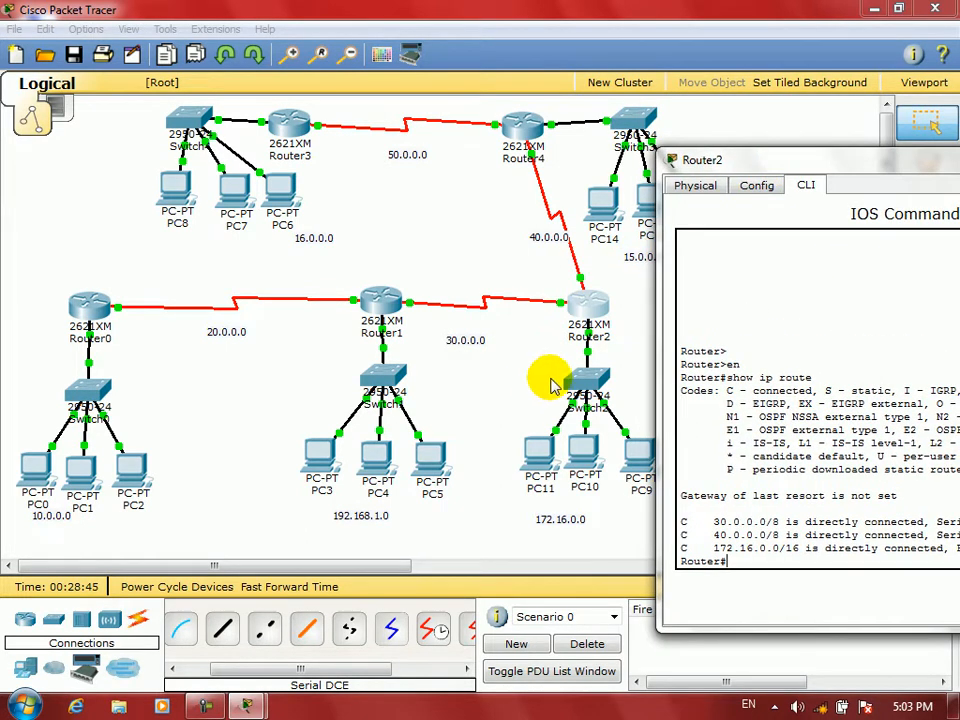
pyautogui.moveTo(778, 160); pyautogui.dragTo(602, 79)
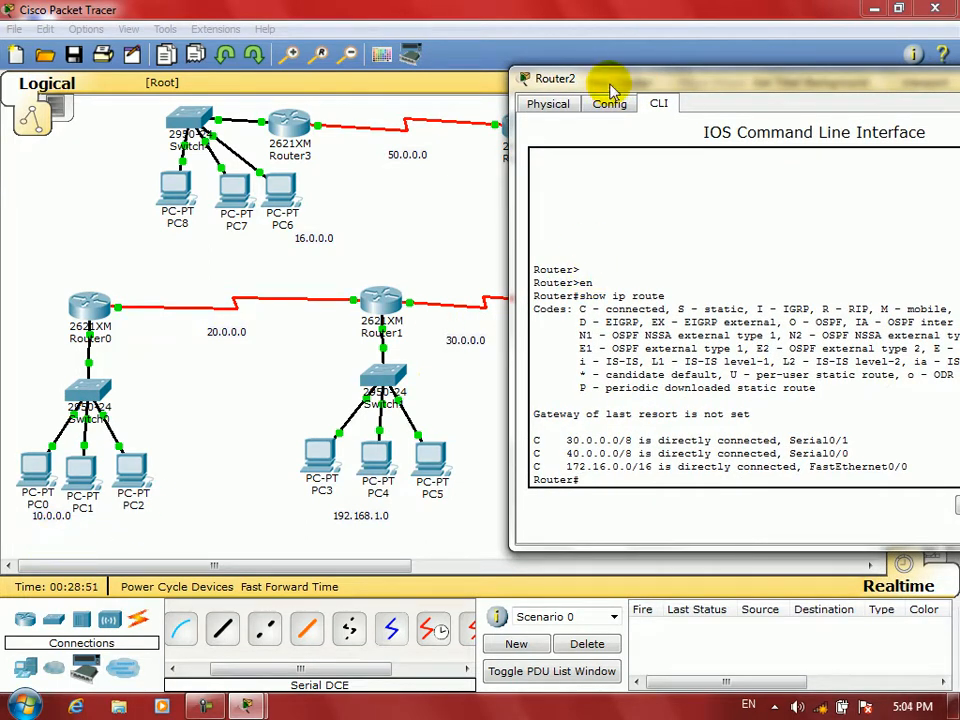
pyautogui.moveTo(606, 79); pyautogui.dragTo(666, 74)
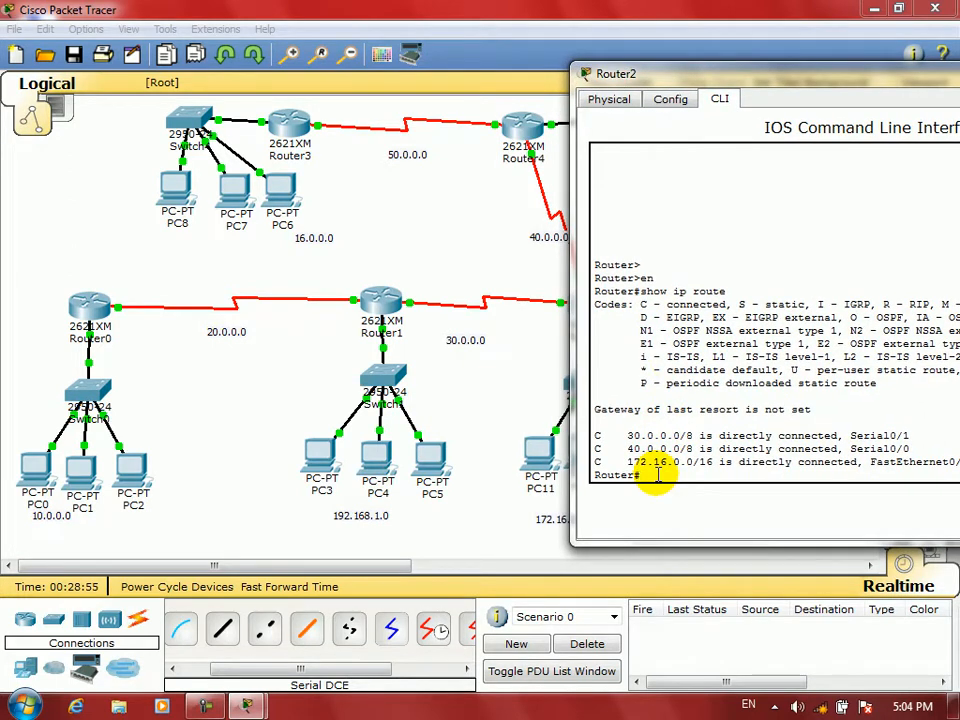
pyautogui.write('ip route')
pyautogui.press('BackSpace')
pyautogui.press('BackSpace')
pyautogui.press('BackSpace')
pyautogui.press('BackSpace')
pyautogui.press('BackSpace')
pyautogui.press('BackSpace')
pyautogui.press('BackSpace')
pyautogui.press('BackSpace')
pyautogui.press('BackSpace')
pyautogui.write('conf t')
pyautogui.press('Return')
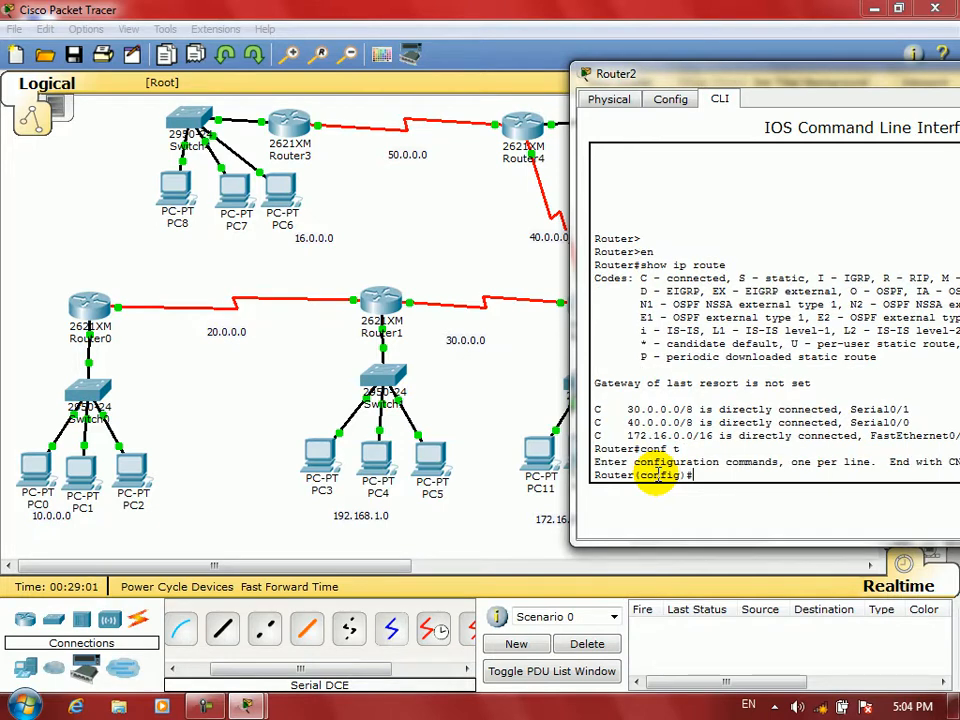
# - Add a static route on Router2 to network 10.0.0.0 with mask 255.0.0.0 through next hop 30.0.0.1
pyautogui.write('ip route 10.0.0.0 255.0.0.0')
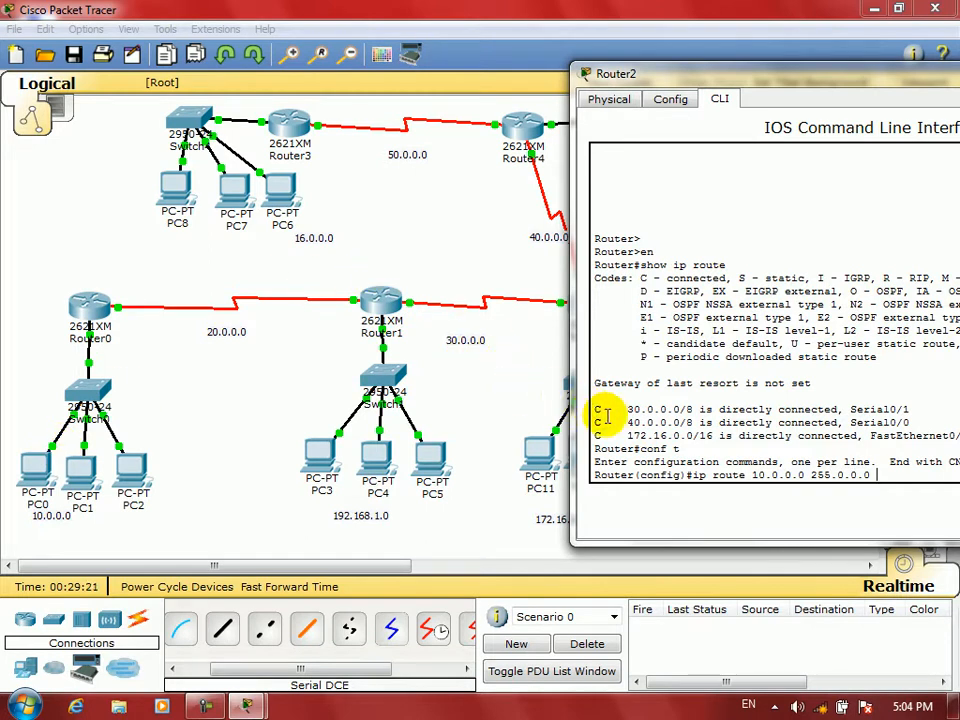
pyautogui.write('30.0.0.1')
pyautogui.press('Return')
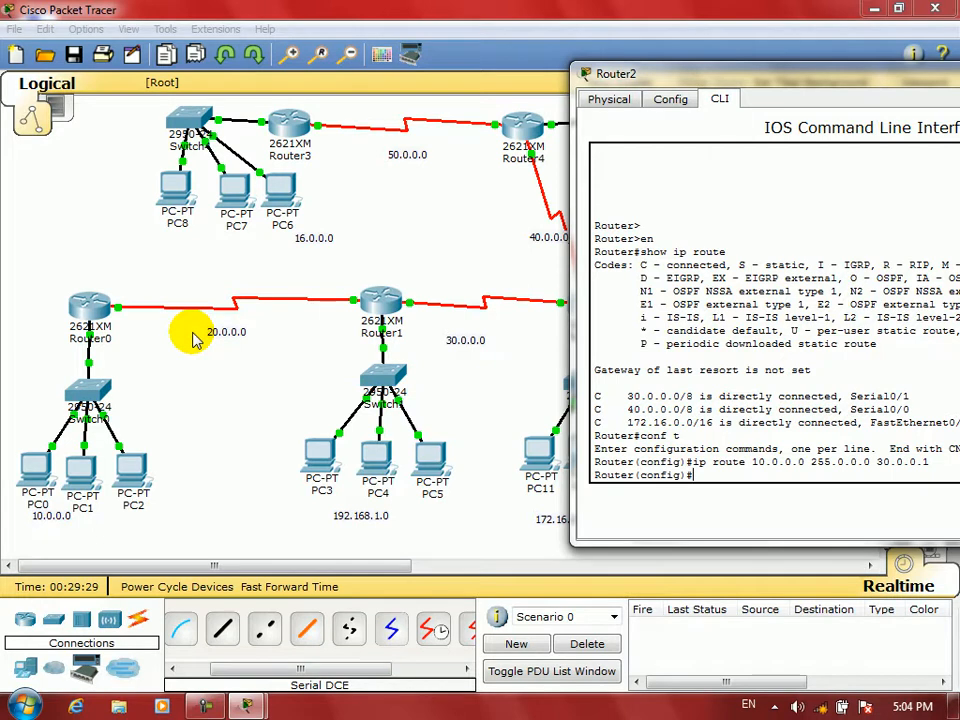
# - Add a static route on Router2 to network 20.0.0.0 with mask 255.0.0.0 through next hop 30.0.0.1
pyautogui.write('ip')
pyautogui.press('BackSpace')
pyautogui.write('p route ')
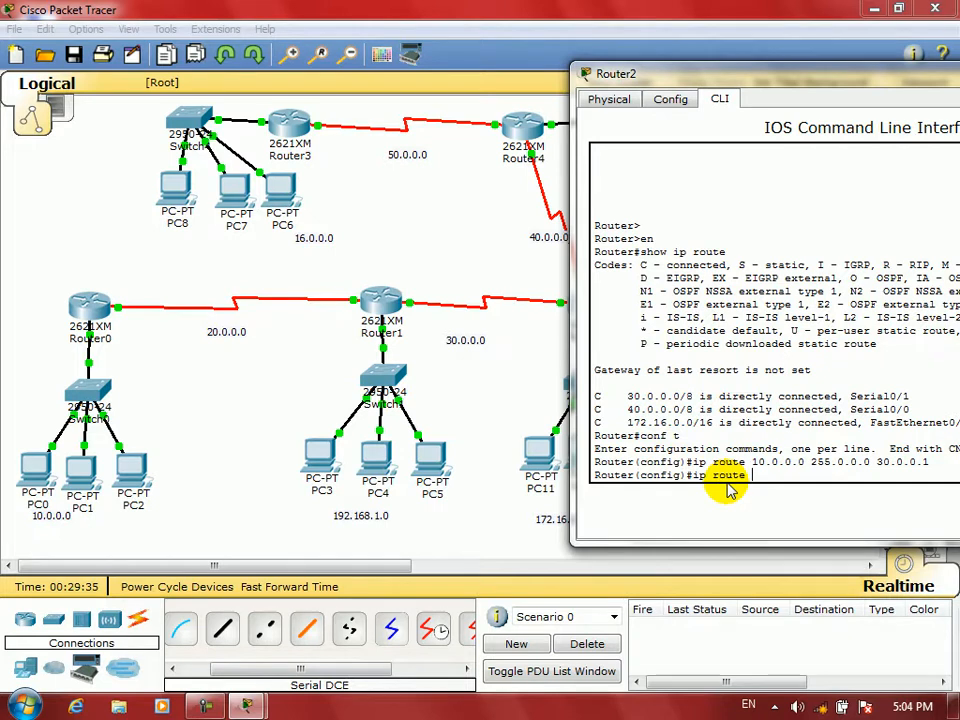
pyautogui.write('20.0.0.0')
pyautogui.write('0')
pyautogui.write(' 255.')
pyautogui.write('0.0.0 30.0.0.1')
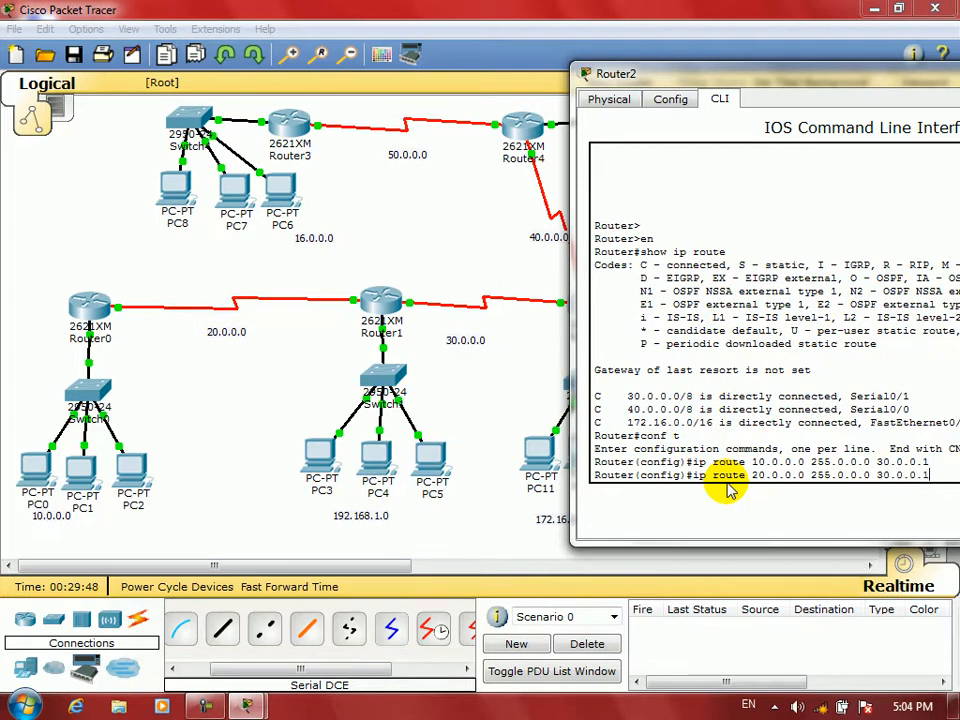
pyautogui.press('Return')
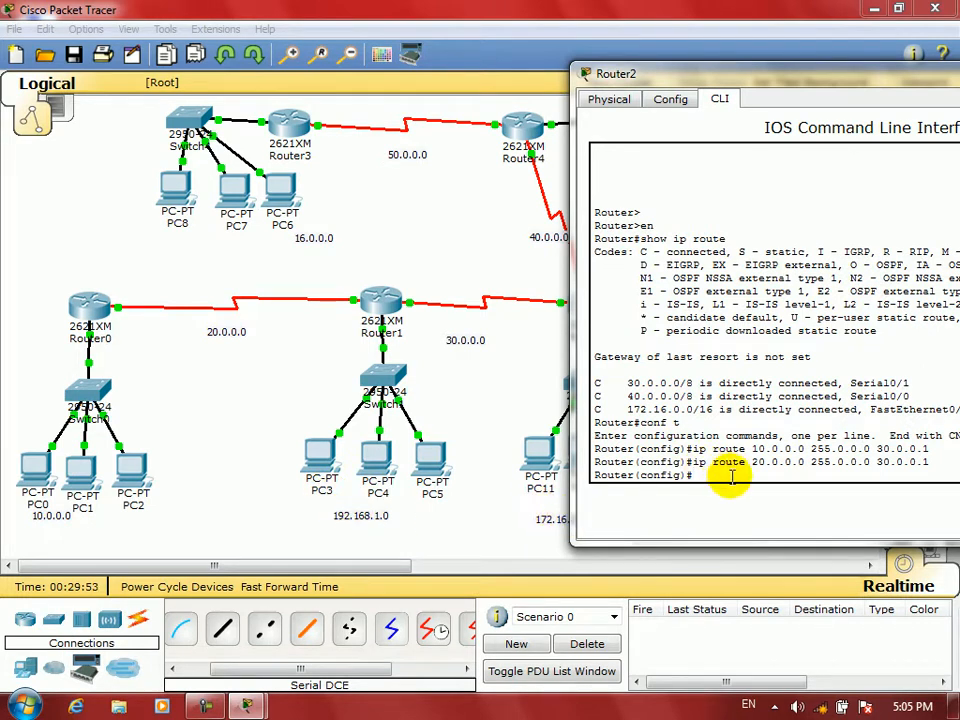
# - Add a static route on Router2 to network 192.168.1.0 with mask 255.255.255.0 through next hop 30.0.0.1
pyautogui.write('ip route 192.168.1.')
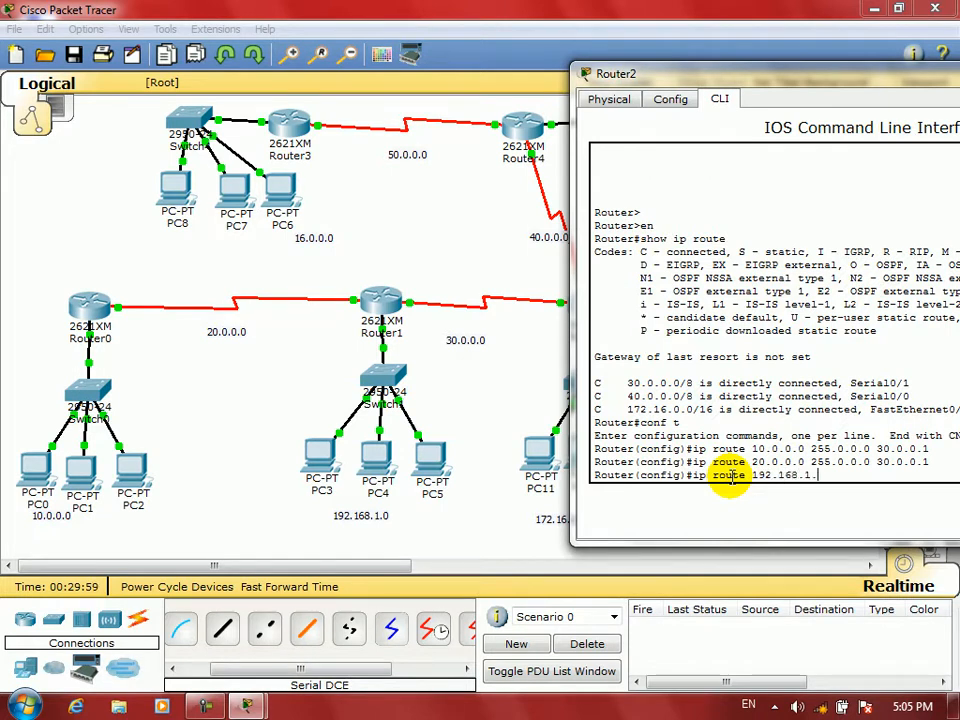
pyautogui.write('0 2555.255.255')
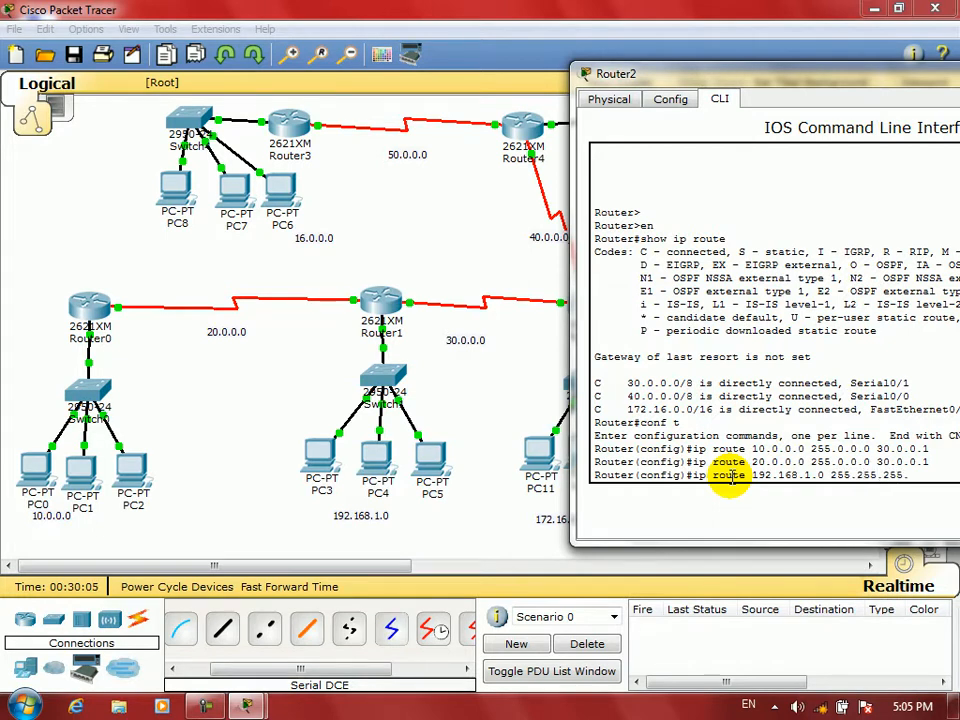
pyautogui.write('.0 30.0.0.')
pyautogui.moveTo(731, 75); pyautogui.dragTo(667, 81)
pyautogui.write('1')
pyautogui.press('Return')
# - Check the topology beyond Router4 and add a static route on Router2 to network 15.0.0.0 with mask 255.0.0.0 through next hop 40.0.0.2
pyautogui.moveTo(699, 88); pyautogui.dragTo(740, 461)
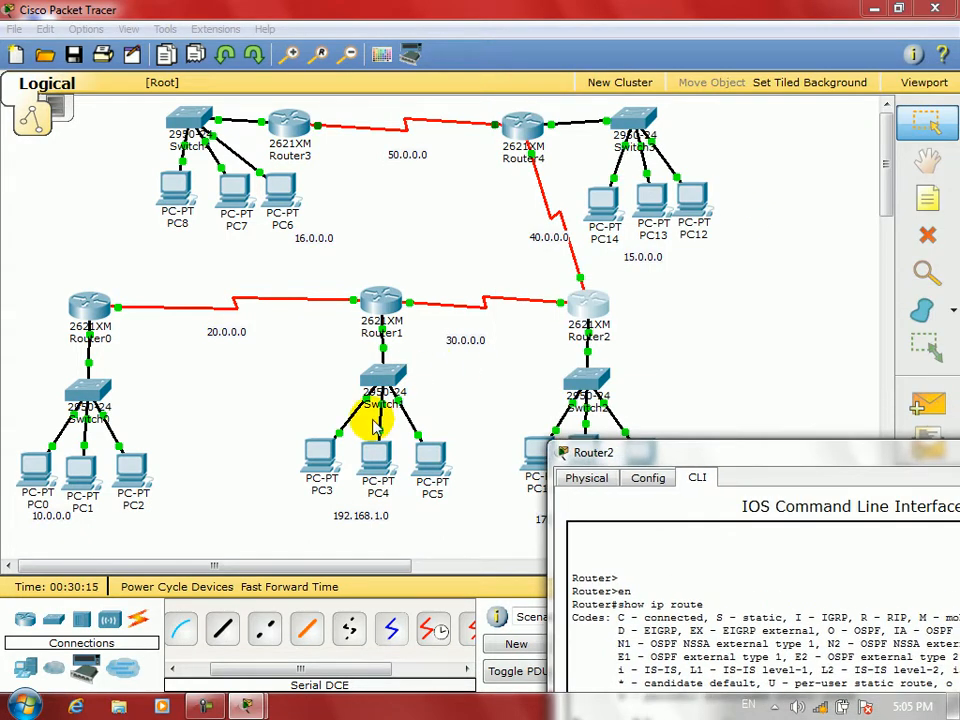
pyautogui.moveTo(671, 456); pyautogui.dragTo(468, 420)
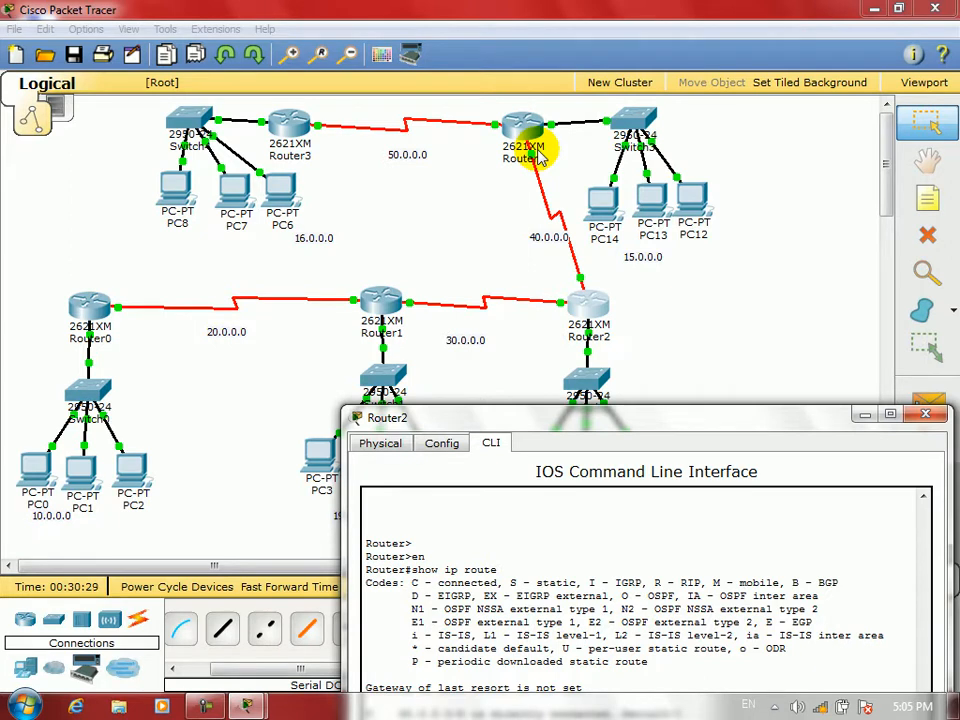
pyautogui.moveTo(568, 414); pyautogui.dragTo(491, 47)
pyautogui.write('ip route ')
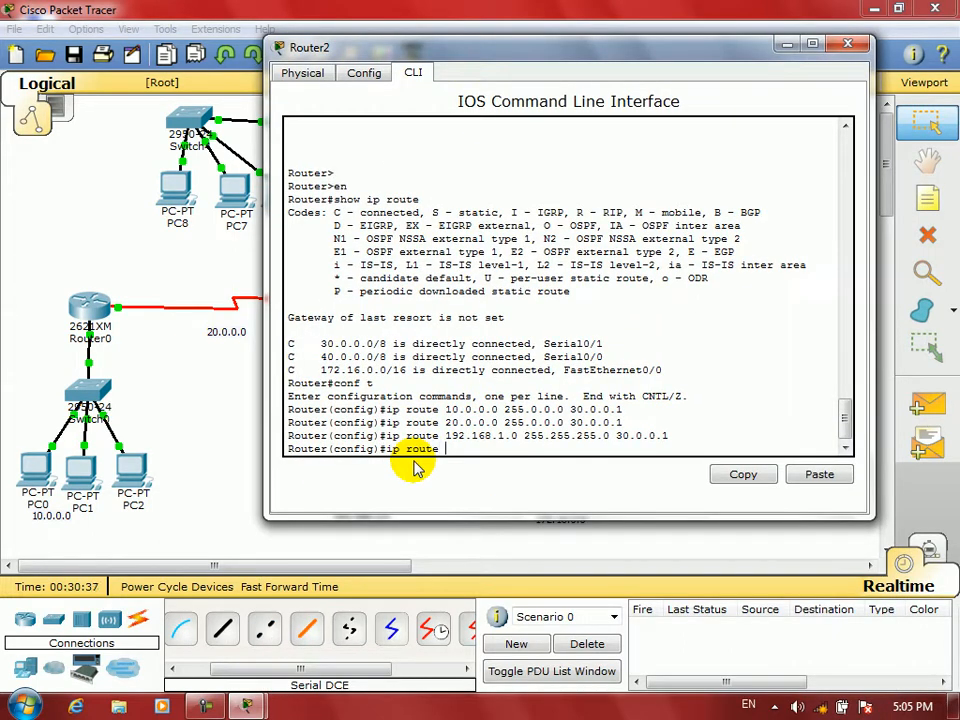
pyautogui.write('15.0.0.0 255.0.0.0 40.0.0.2')
pyautogui.press('Return')
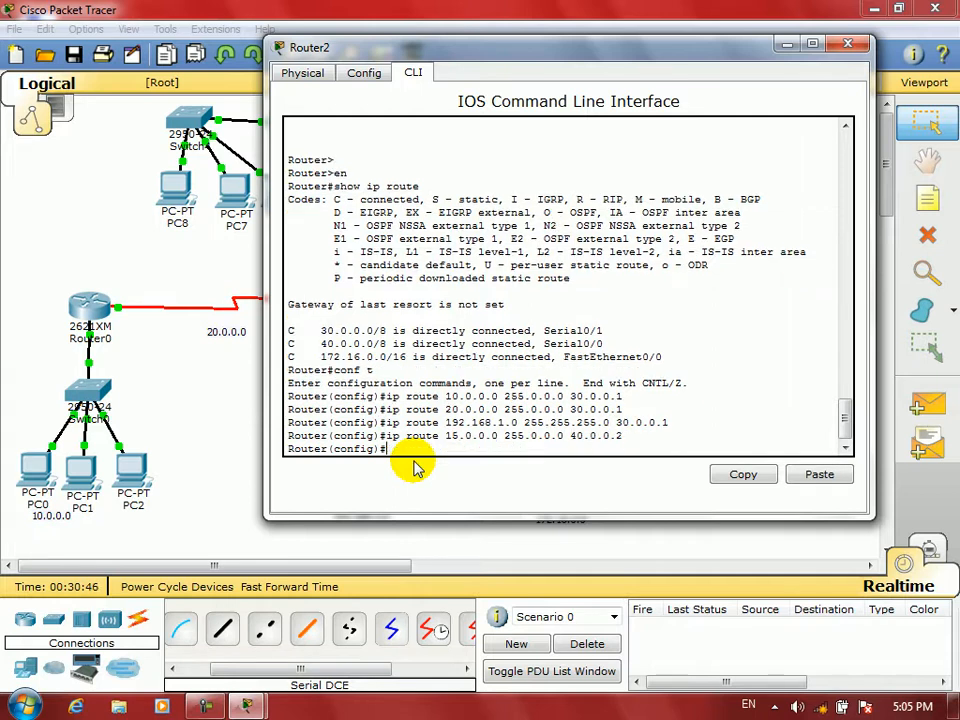
# - Add a static route on Router2 to network 50.0.0.0 with mask 255.0.0.0 through next hop 40.0.0.2
pyautogui.write('ip route 50')
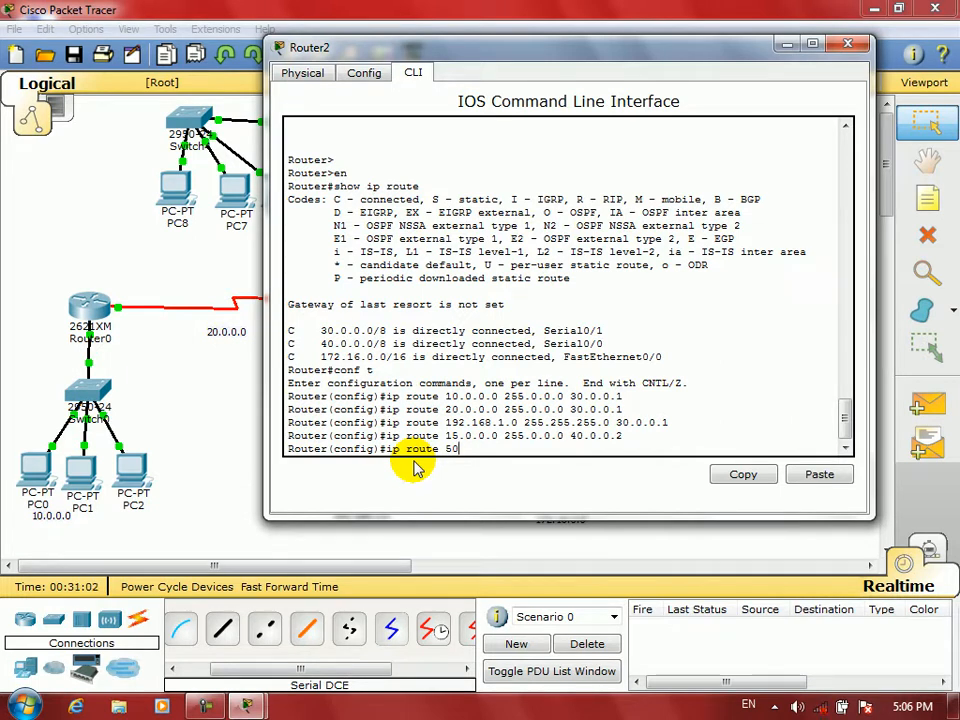
pyautogui.write('.0.0.0 255.0.0.0')
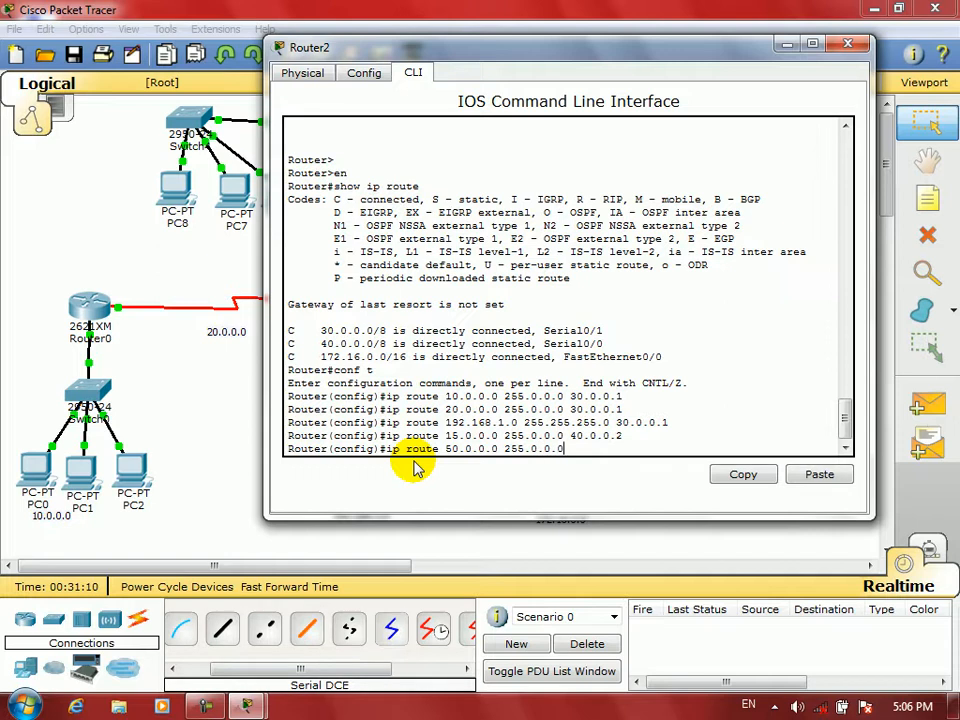
pyautogui.write(' 40.0.0.2')
pyautogui.press('Return')
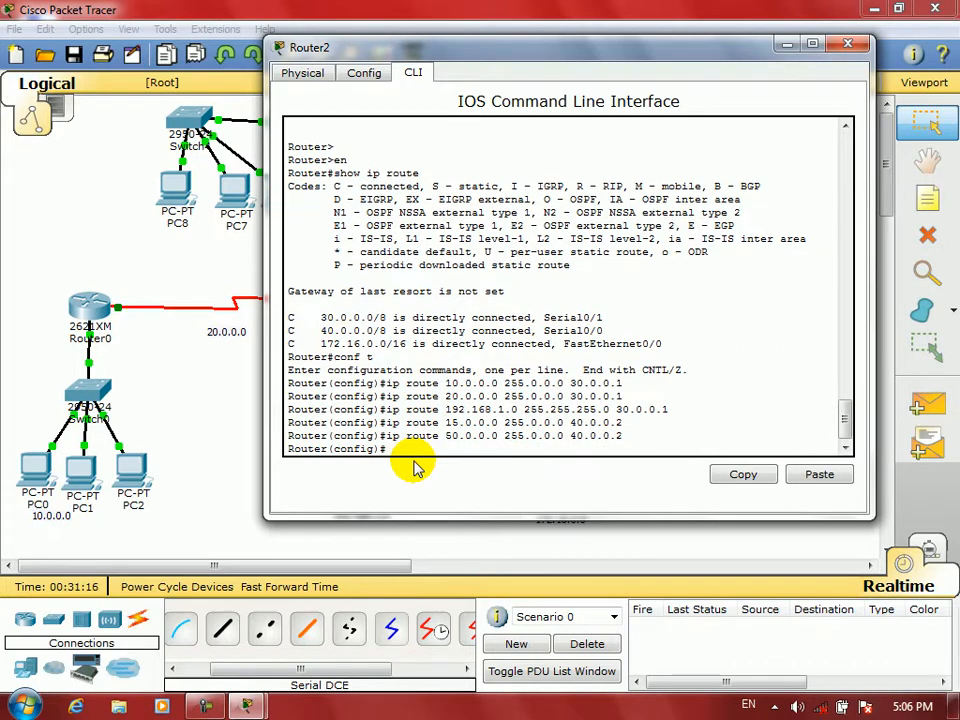
# - Add a static route on Router2 to network 16.0.0.0 with mask 255.0.0.0 through next hop 40.0.0.2
pyautogui.write('ip route 16.0.0.')
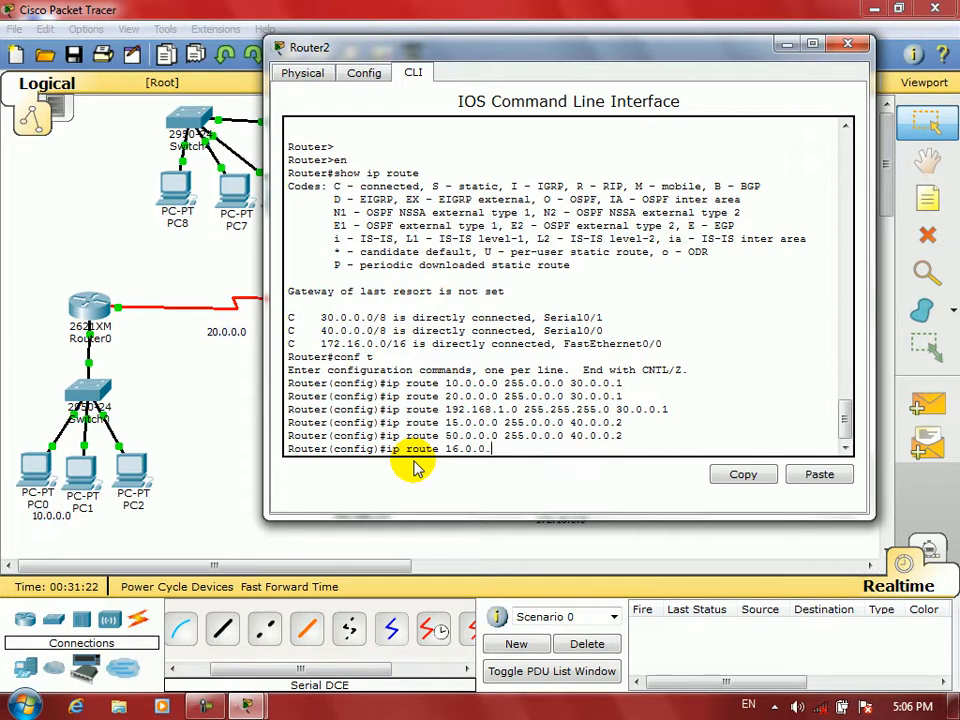
pyautogui.write('0 255.0.0.0 40.0.0.2')
pyautogui.press('Return')
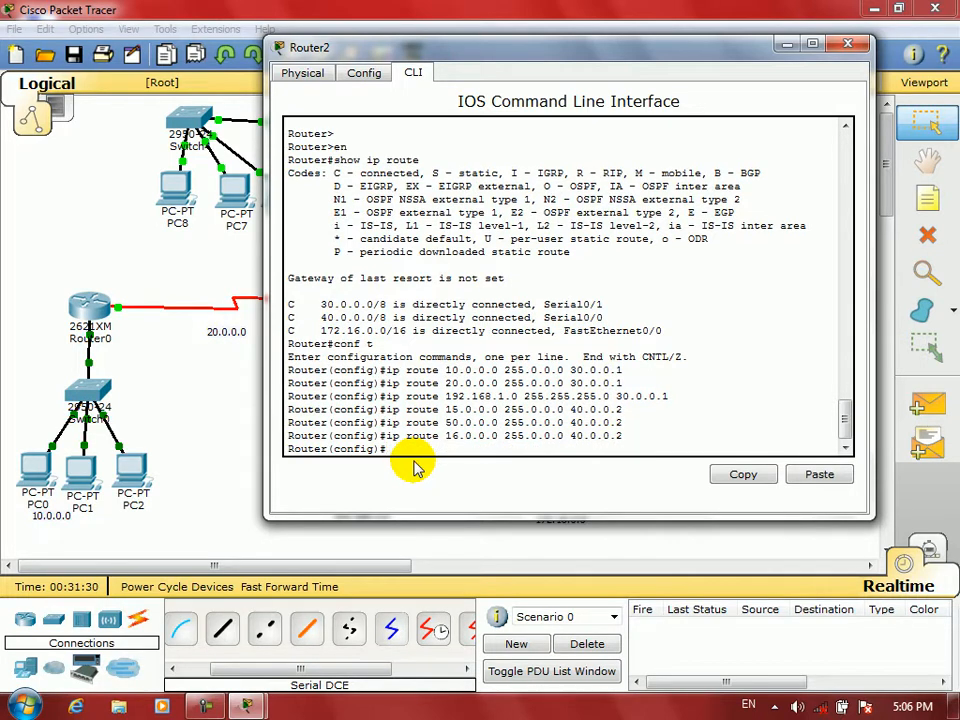
# - Review the entered routes, leave configuration mode on Router2, examine its routing table with show ip route, and close the router window
pyautogui.moveTo(676, 393); pyautogui.dragTo(428, 371)
pyautogui.moveTo(635, 439); pyautogui.dragTo(451, 409)
pyautogui.click(692, 345)
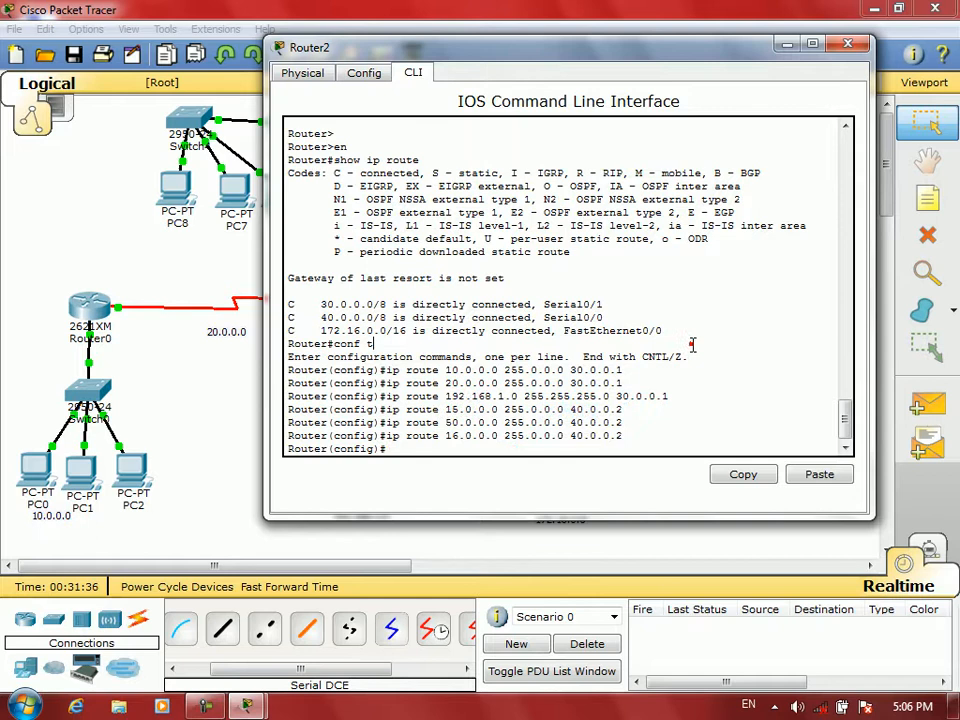
pyautogui.click(481, 452)
pyautogui.hotkey('ctrl', 'z')
pyautogui.write('sh')
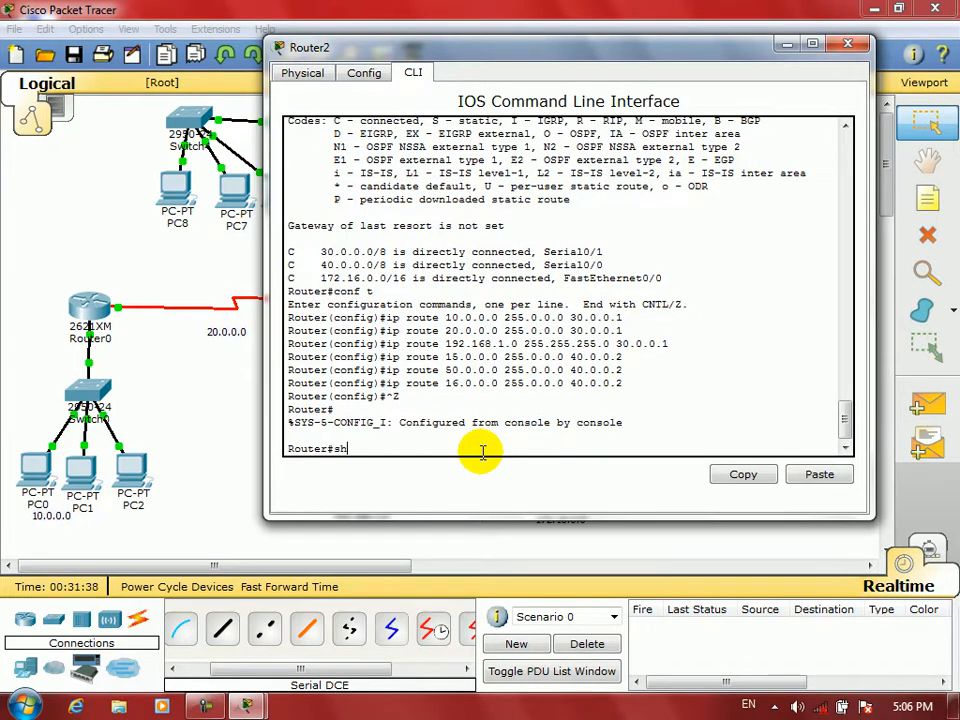
pyautogui.write('ow ip route')
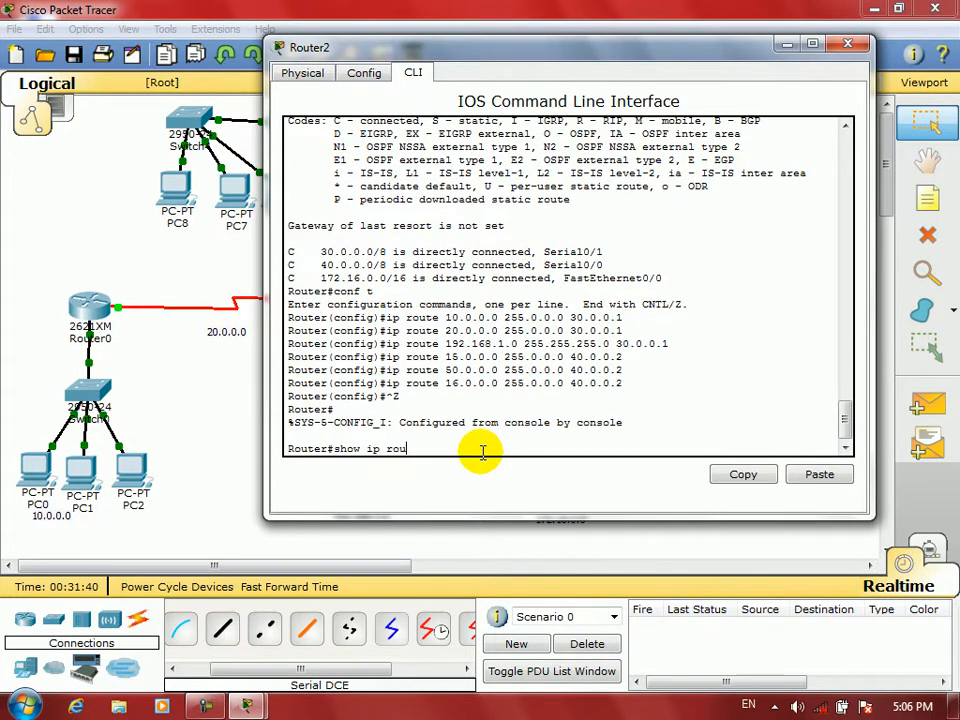
pyautogui.press('Return')
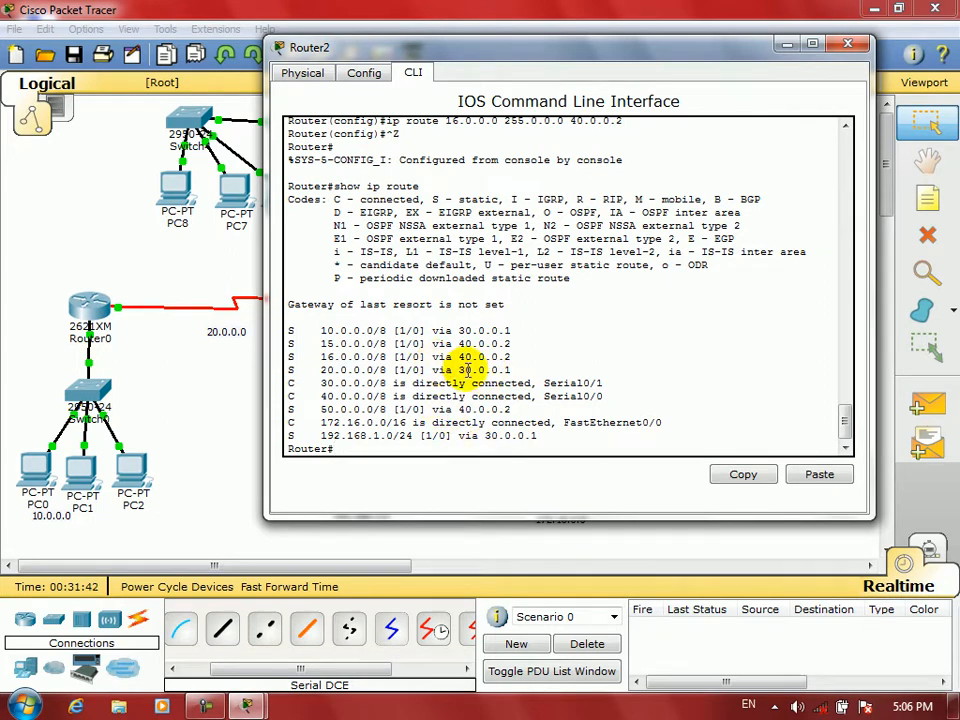
pyautogui.click(849, 47)
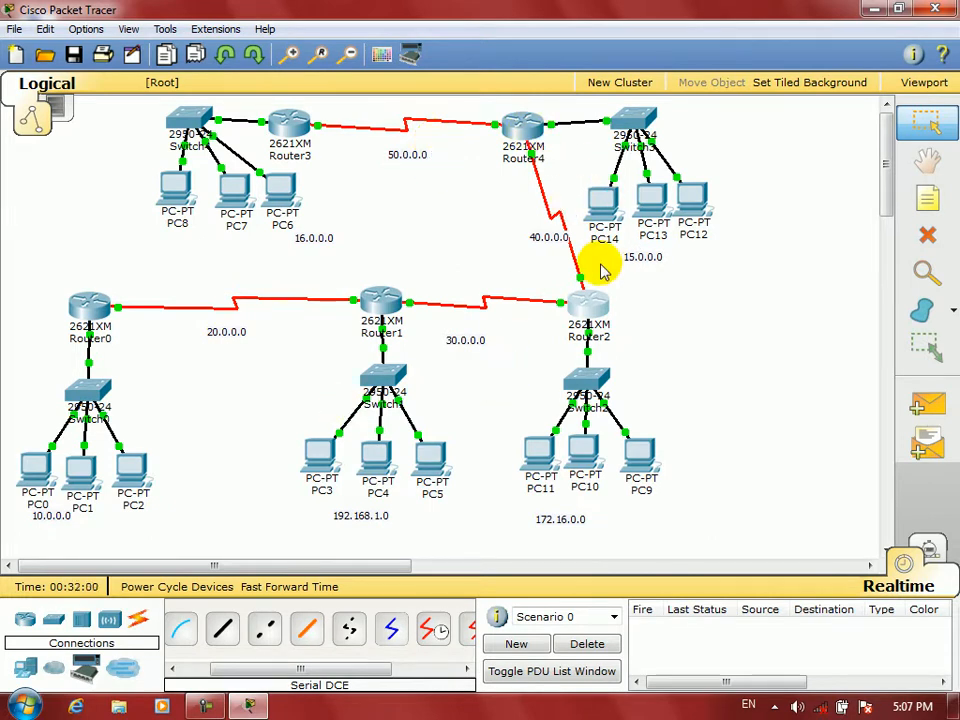
# - Open Router4's CLI and enter privileged mode and global configuration mode
pyautogui.moveTo(559, 278); pyautogui.dragTo(580, 262)
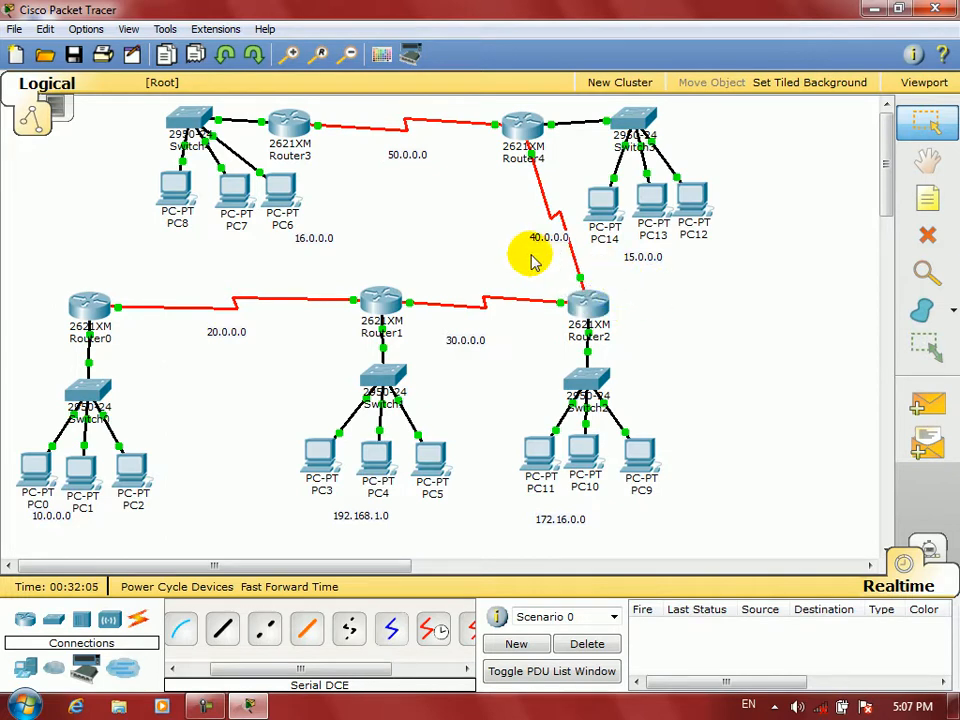
pyautogui.click(525, 127)
pyautogui.moveTo(461, 137); pyautogui.dragTo(658, 101)
pyautogui.click(568, 514)
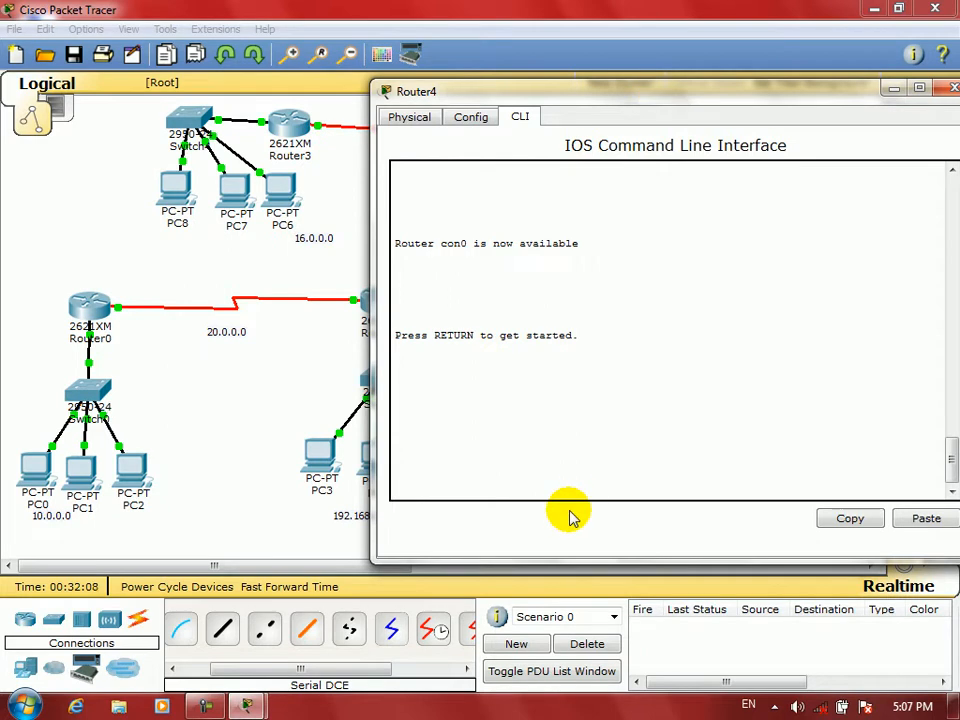
pyautogui.press('Return')
pyautogui.press('Return')
pyautogui.write('en')
pyautogui.press('Return')
pyautogui.write('conf t')
pyautogui.press('Return')
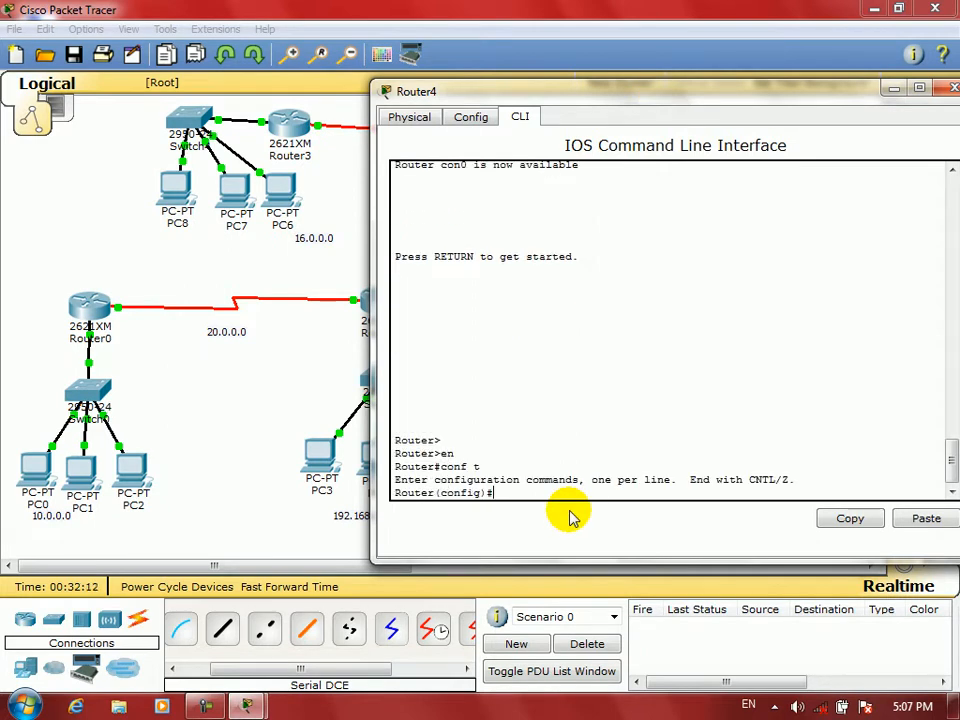
# - Try to display Router4's routing table with show ip route from global configuration mode
pyautogui.write('show ip ')
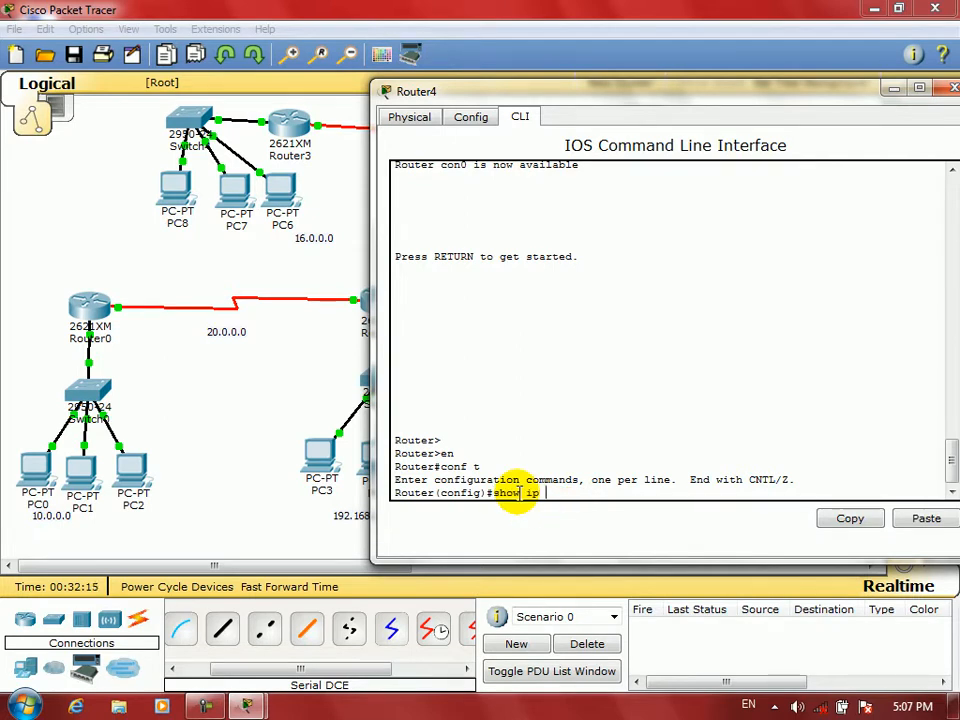
pyautogui.write('route')
pyautogui.press('Return')
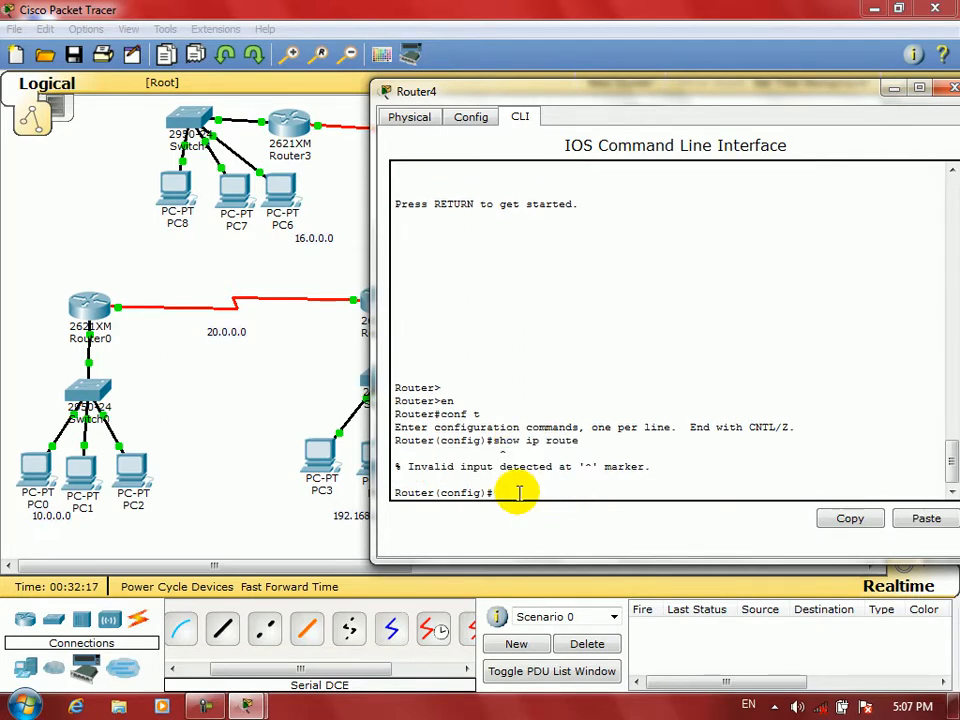
pyautogui.write('exit')
pyautogui.press('Return')
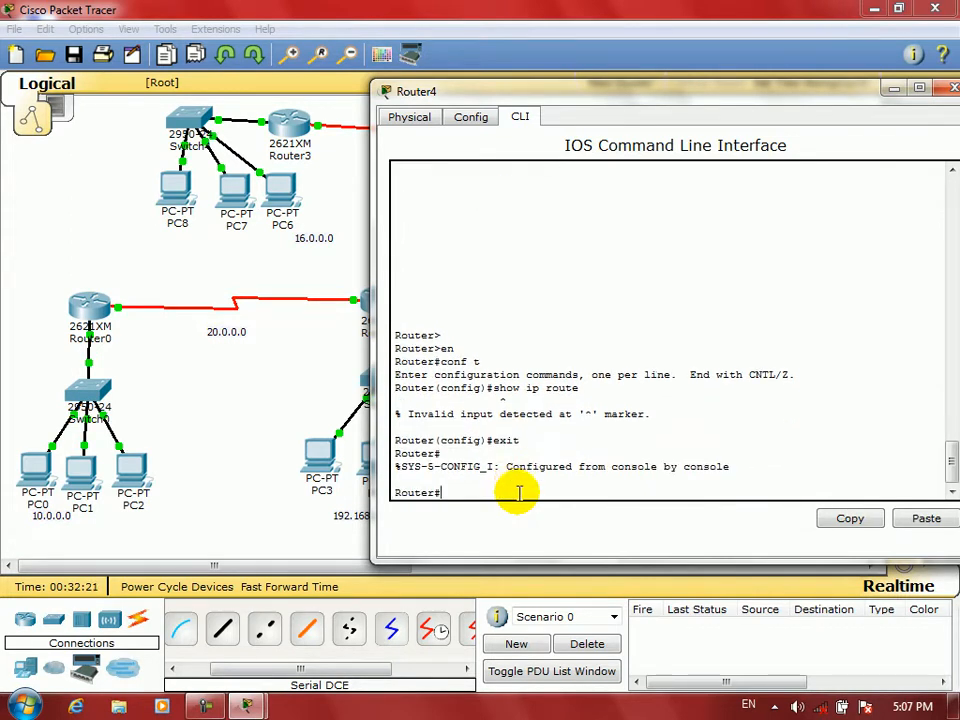
pyautogui.press('BackSpace')
pyautogui.press('BackSpace')
pyautogui.write('conf t')
pyautogui.press('Return')
pyautogui.write('show ip route')
pyautogui.press('Return')
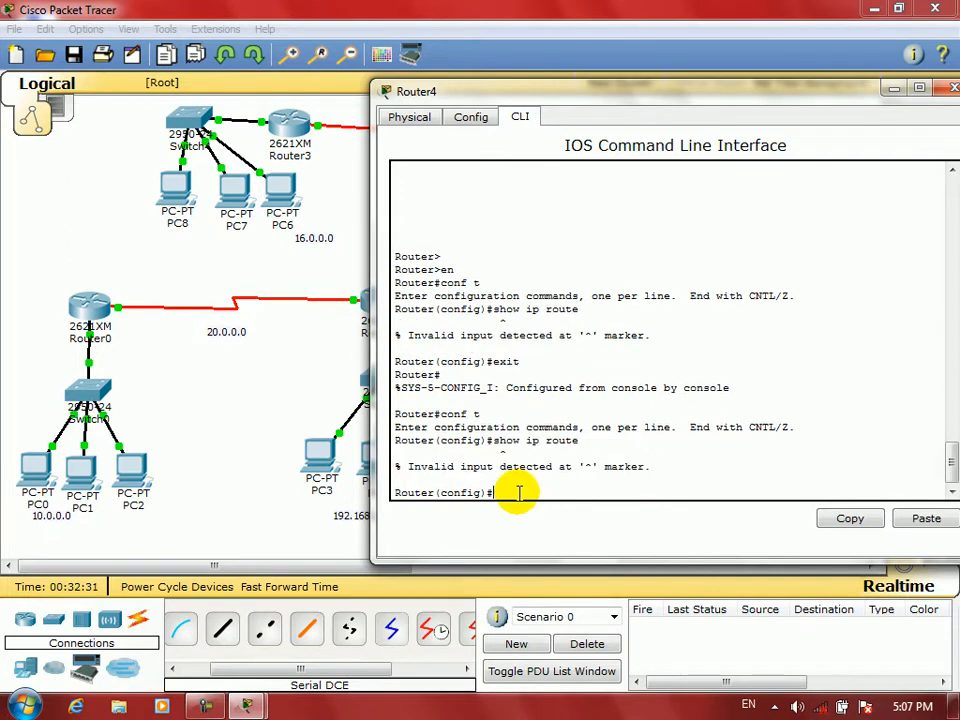
# - Examine Router4's directly connected networks from configuration mode with do show ip route
pyautogui.write('do show ip route')
pyautogui.press('Return')
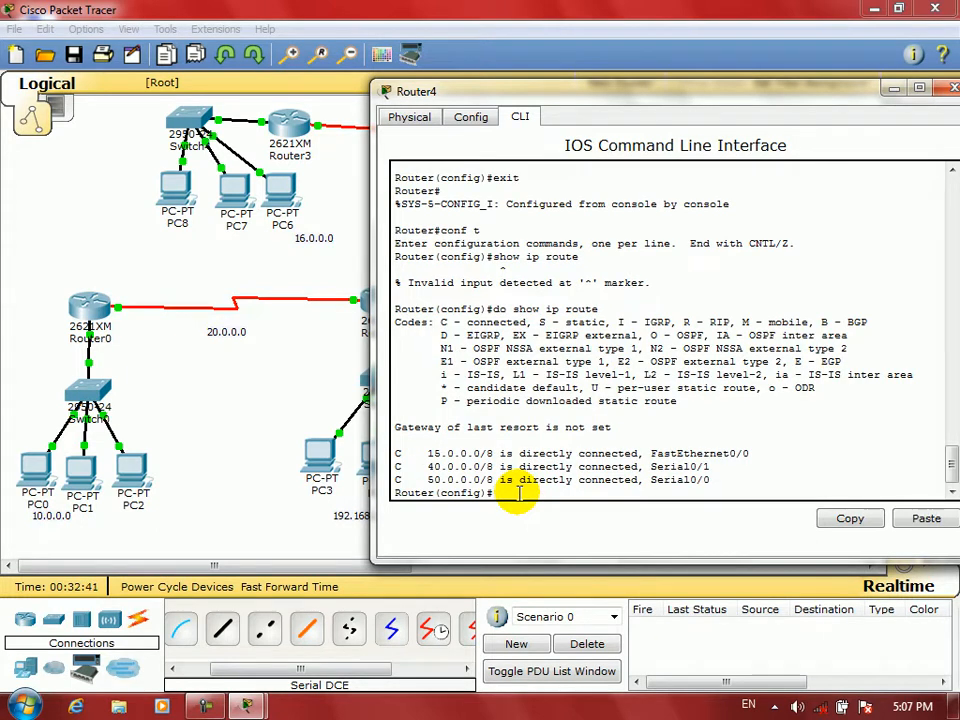
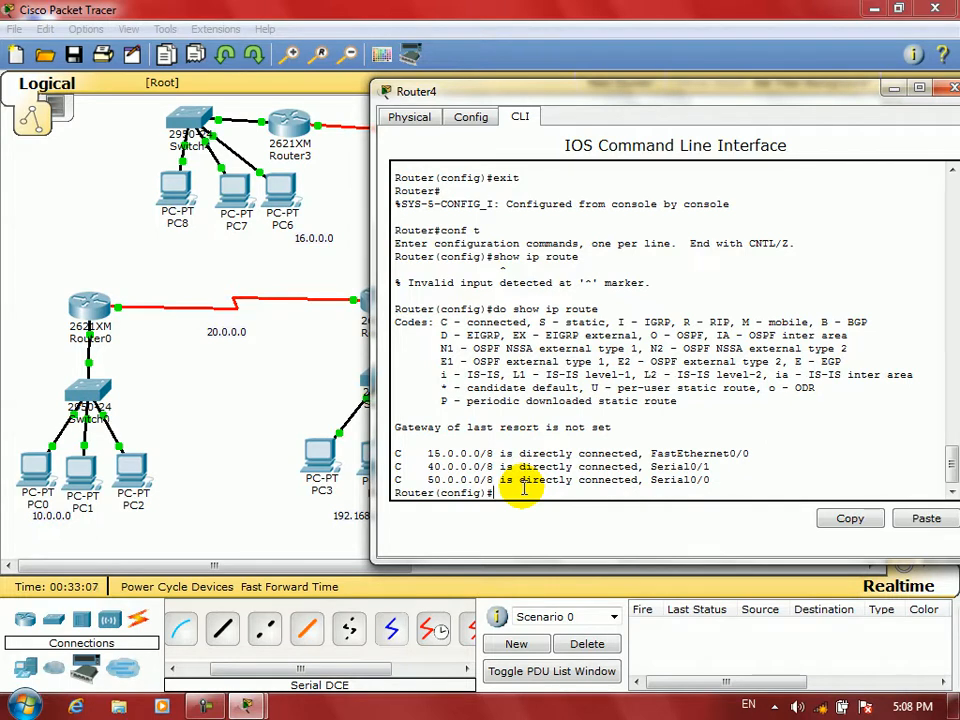
# - Add a static route on Router4 to network 10.0.0.0 with mask 255.0.0.0 via next hop 40.0.0.1
pyautogui.write('ip route')
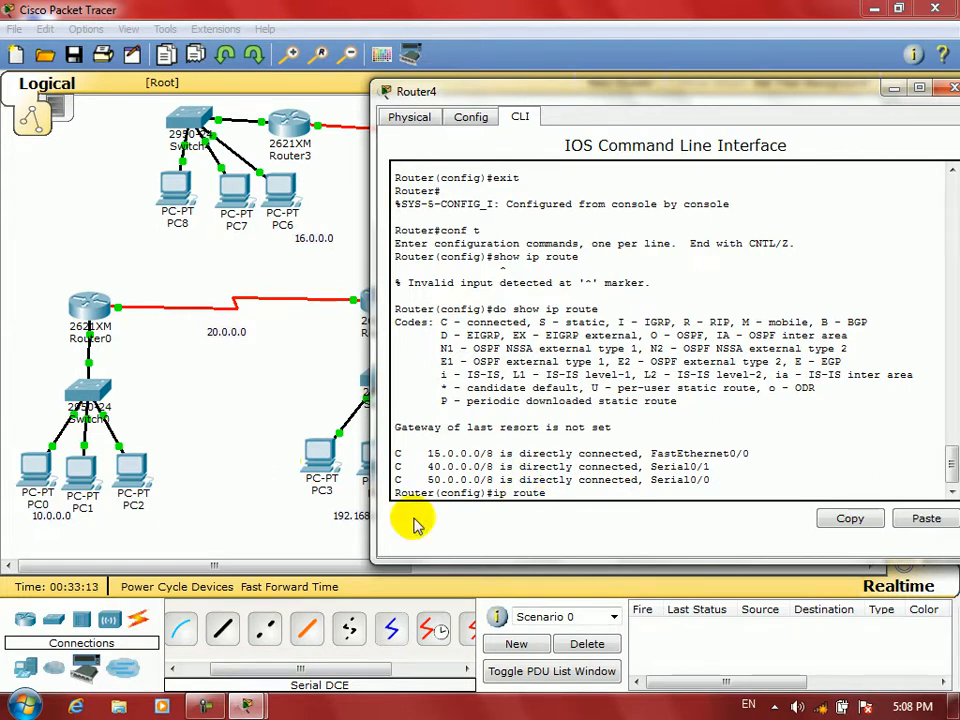
pyautogui.write('10.0.0.0 2')
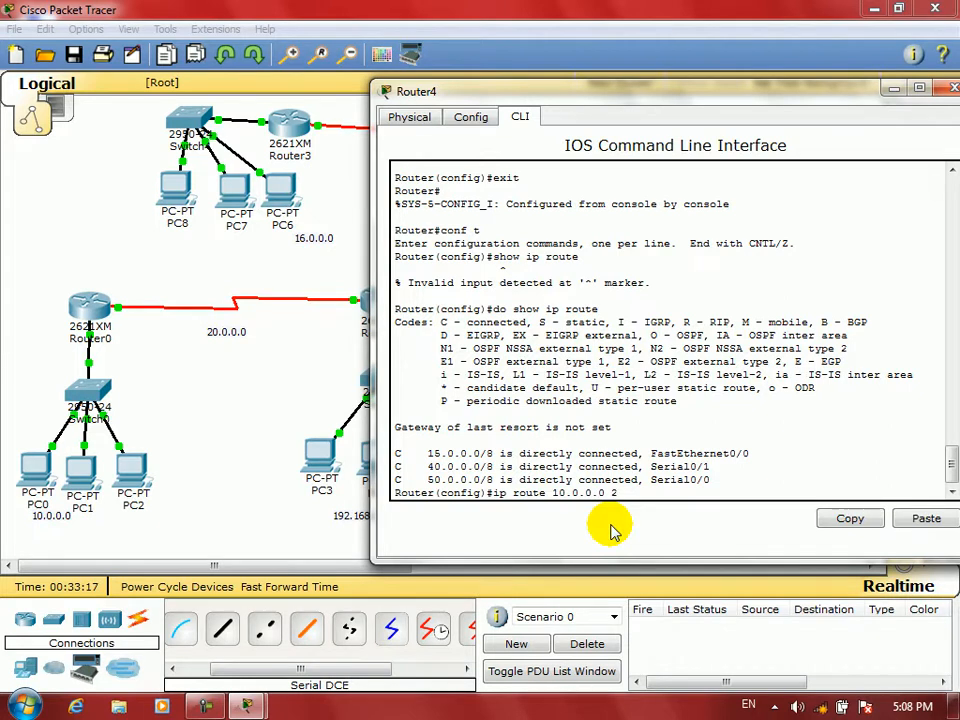
pyautogui.write('55.0.0.0')
pyautogui.moveTo(737, 94); pyautogui.dragTo(746, 120)
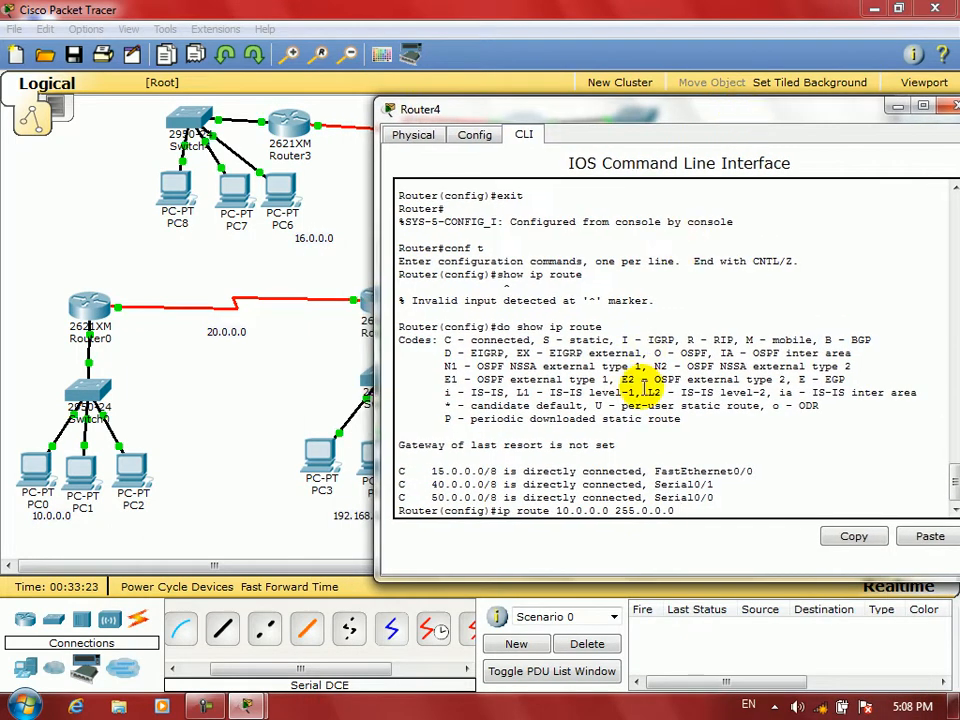
pyautogui.write('40.0.0.')
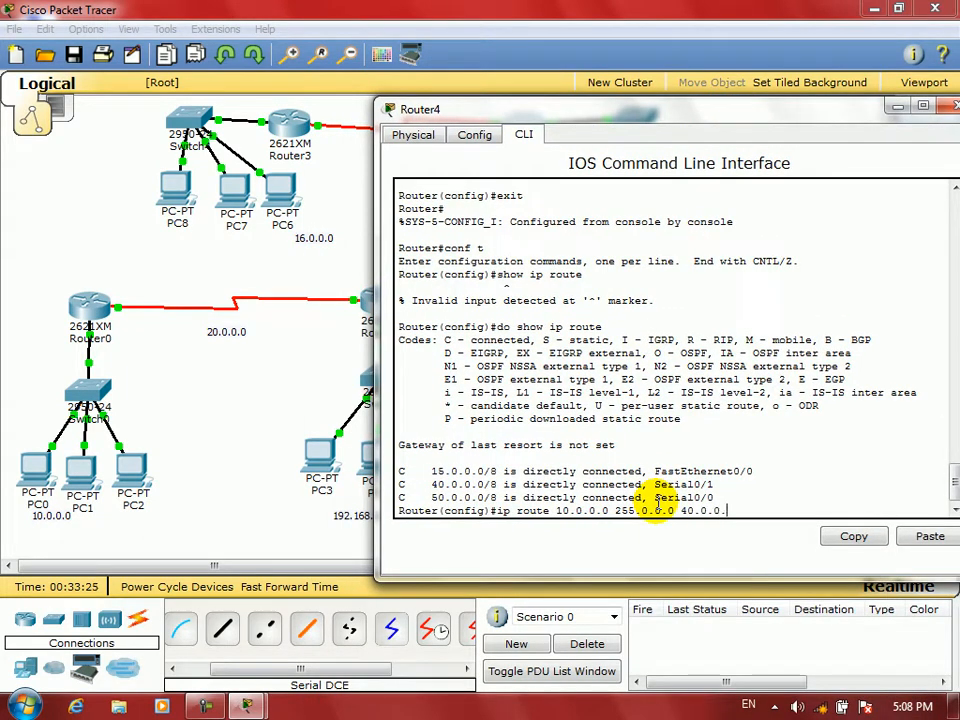
pyautogui.write('1')
pyautogui.press('Return')
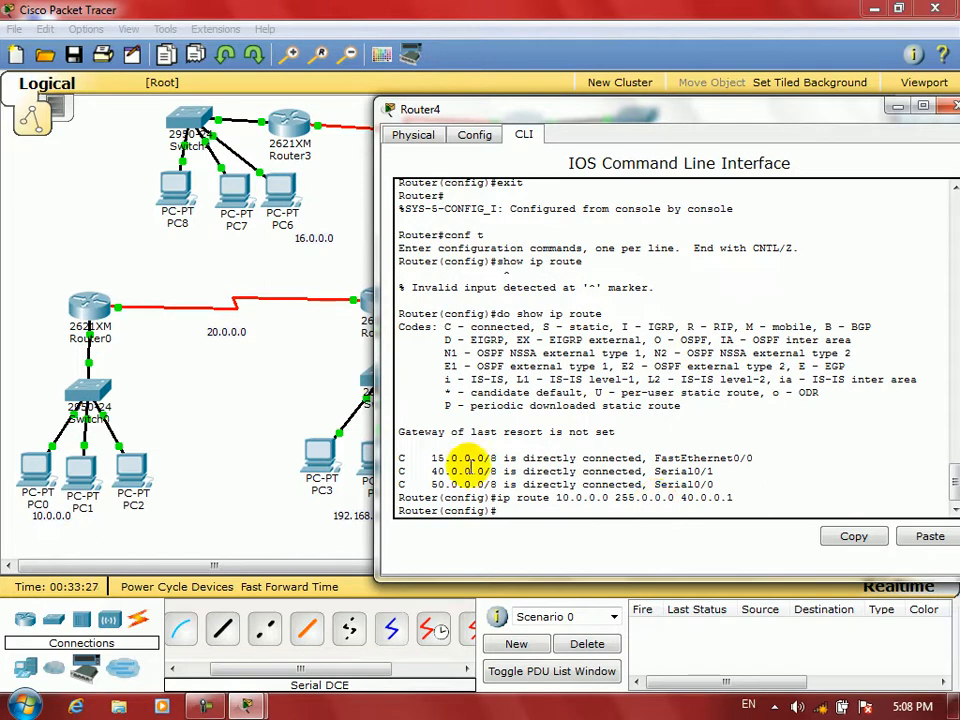
# - Add a static route on Router4 to network 20.0.0.0 with mask 255.0.0.0 via next hop 40.0.0.1
pyautogui.write('ip route 20.0.0.0 255.0.0.0')
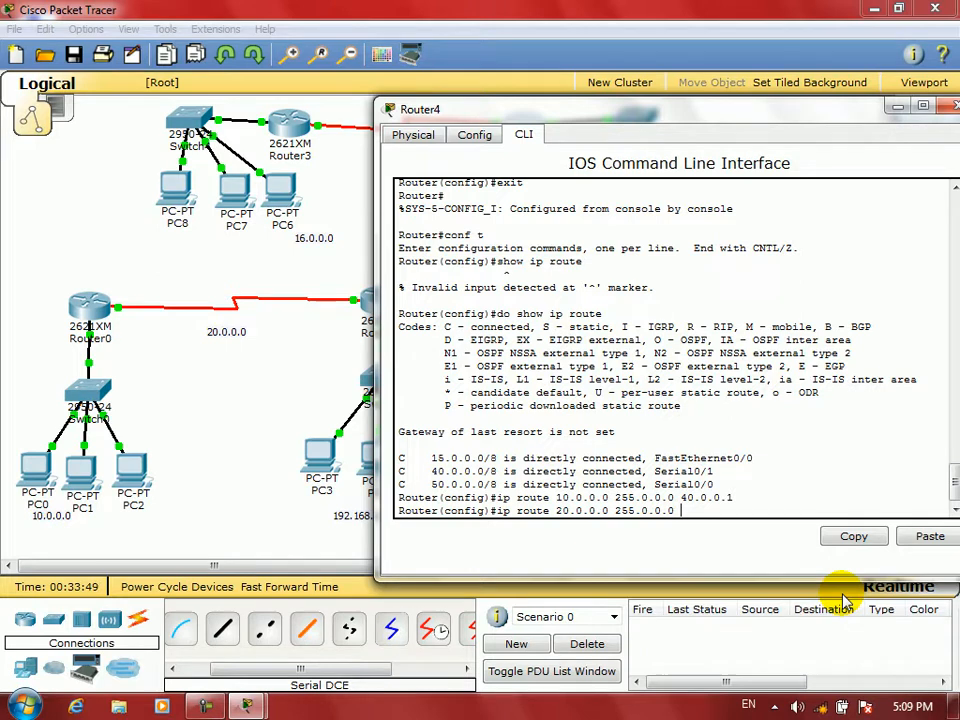
pyautogui.write('40.0.0.1')
pyautogui.press('Return')
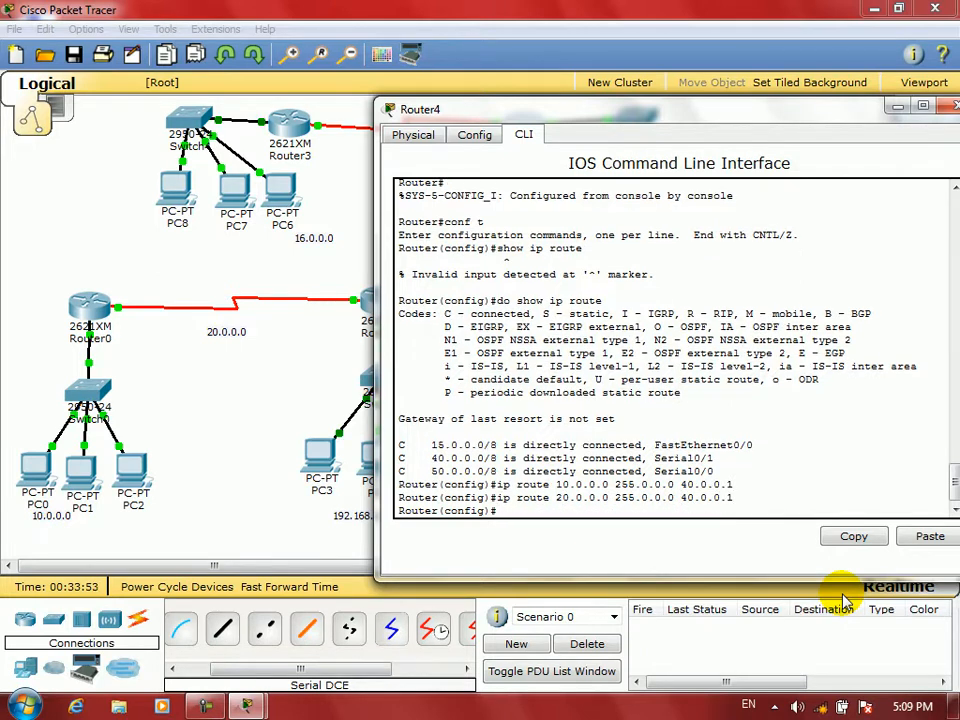
# - Add a static route on Router4 to network 192.168.1.0 with mask 255.255.255.0 via next hop 40.0.0.1
pyautogui.moveTo(608, 119); pyautogui.dragTo(461, 127)
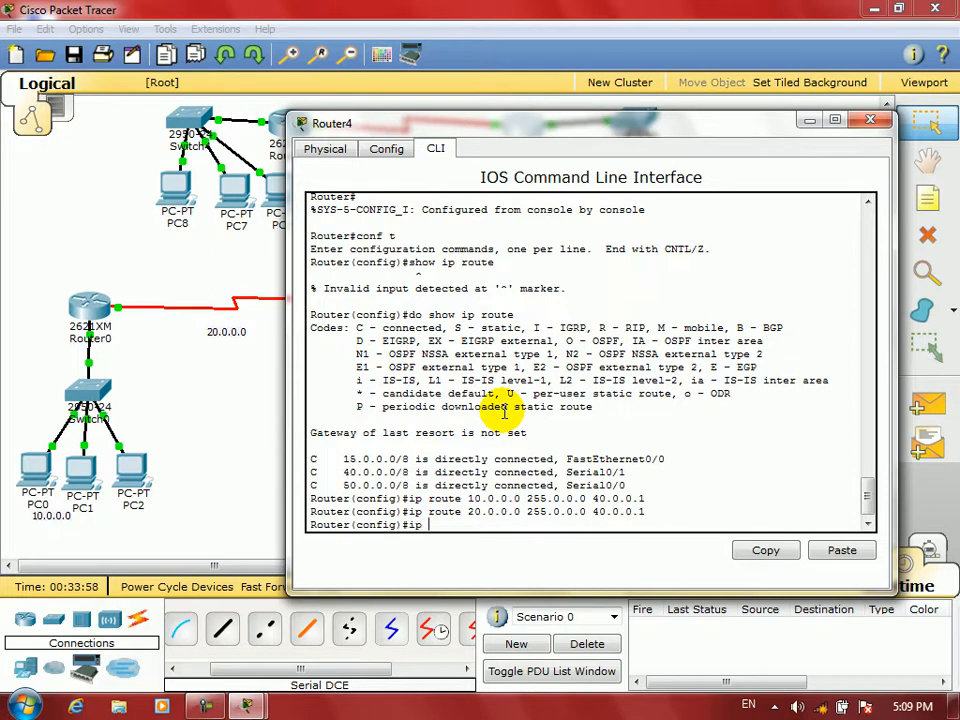
pyautogui.write('ute 192.168.1.')
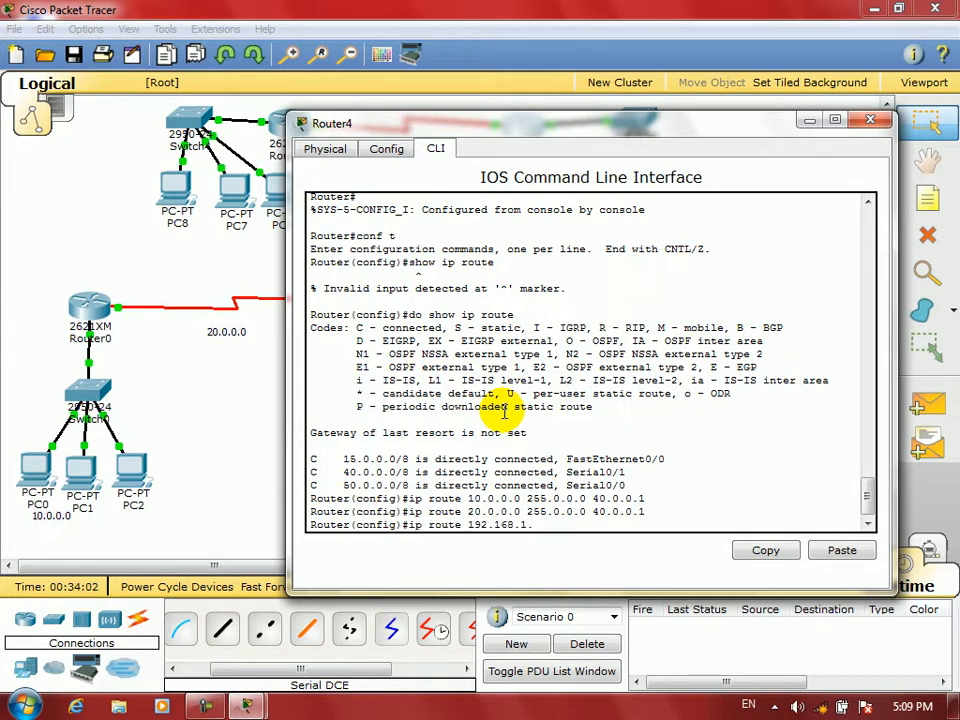
pyautogui.write('0 255.255.255.0 40.0.0.1')
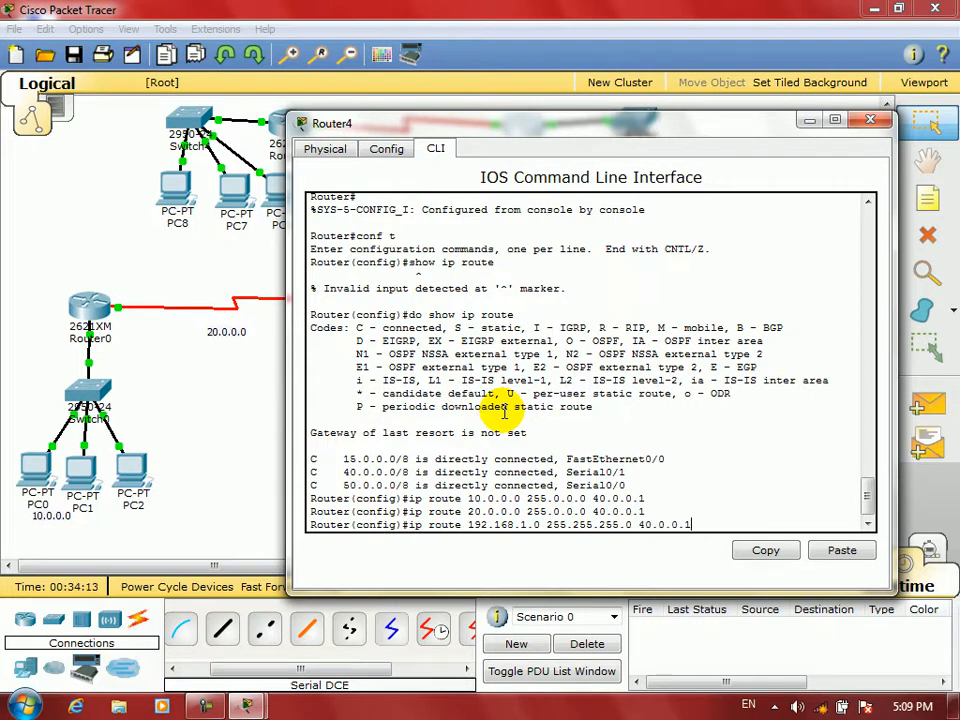
pyautogui.press('Return')
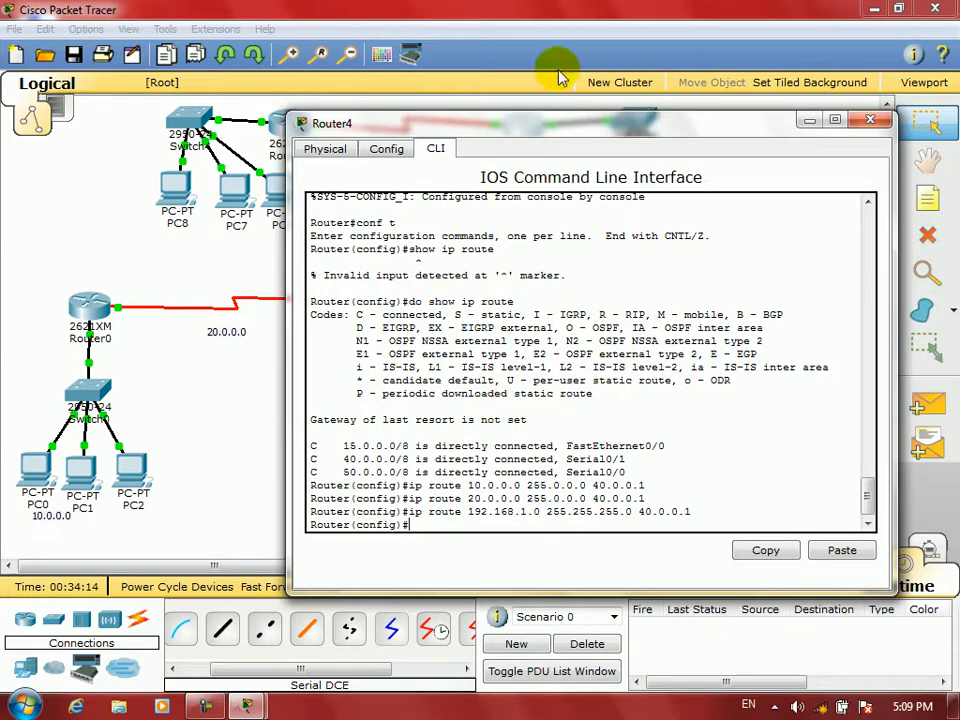
# - Check the topology for remaining networks and add Router4's static route to 30.0.0.0 255.0.0.0 via 40.0.0.1
pyautogui.moveTo(560, 124); pyautogui.dragTo(543, 551)
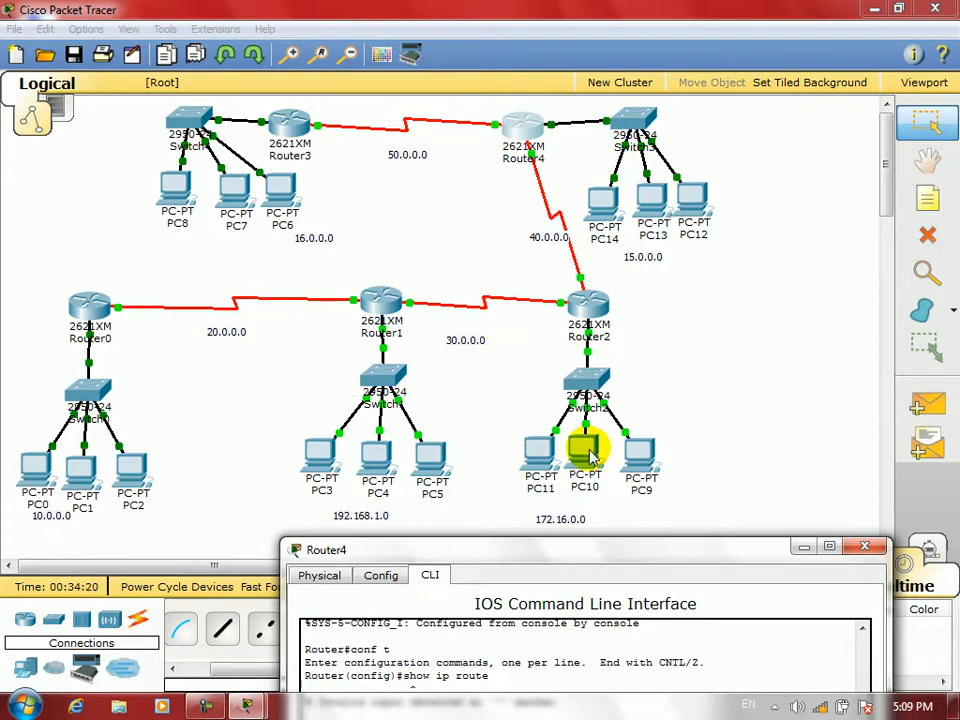
pyautogui.moveTo(558, 551); pyautogui.dragTo(501, 214)
pyautogui.write('ip route')
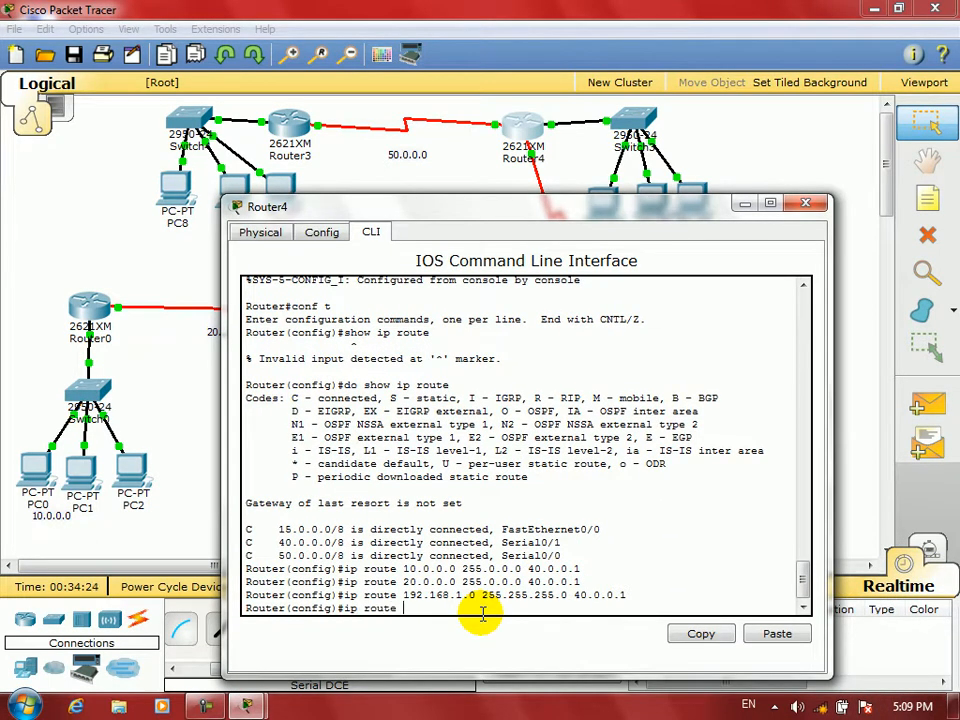
pyautogui.write(' 30.0.0.0 255.0.0.0 40.0.0.1')
pyautogui.press('Return')
# - Add a static route on Router4 to network 172.16.0.0 with mask 255.255.0.0 via next hop 40.0.0.1
pyautogui.moveTo(663, 197); pyautogui.dragTo(632, 140)
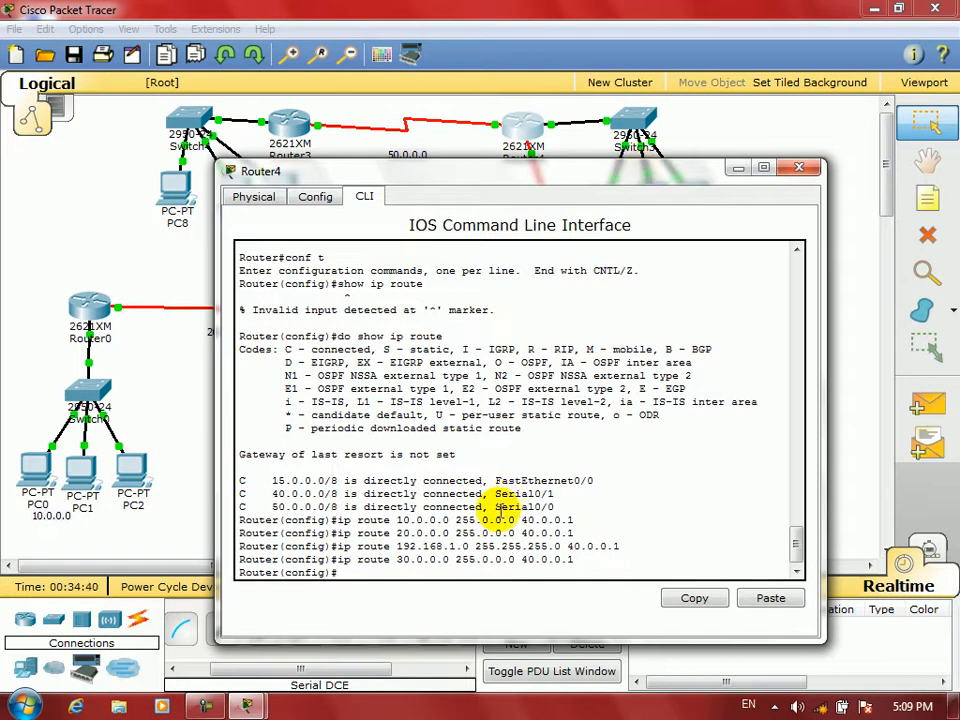
pyautogui.write('ip r')
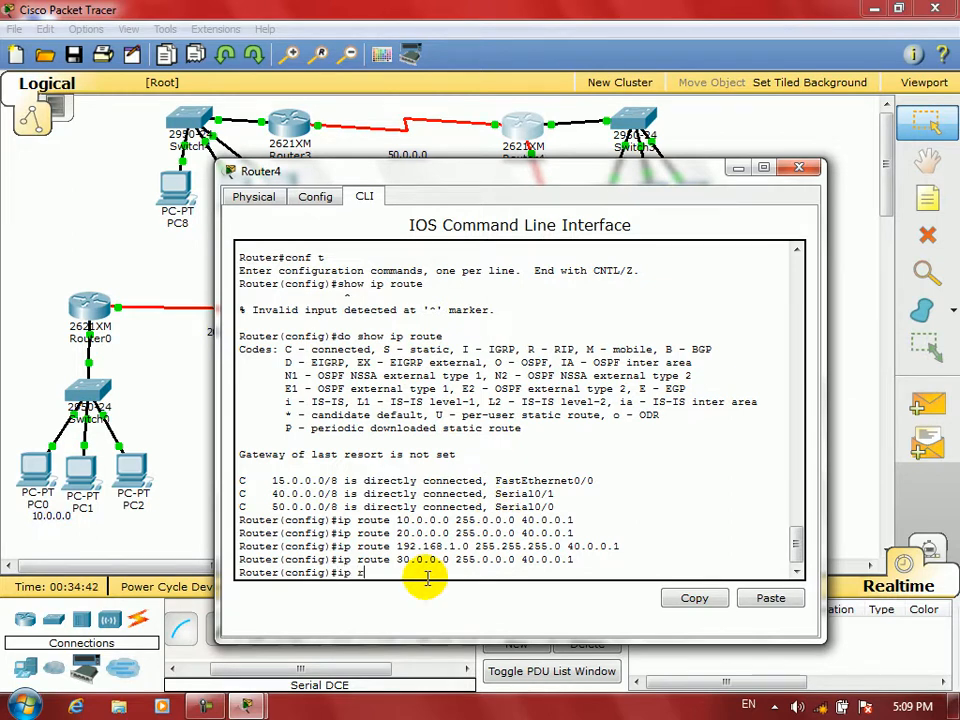
pyautogui.write('oute 172.16.0.0.')
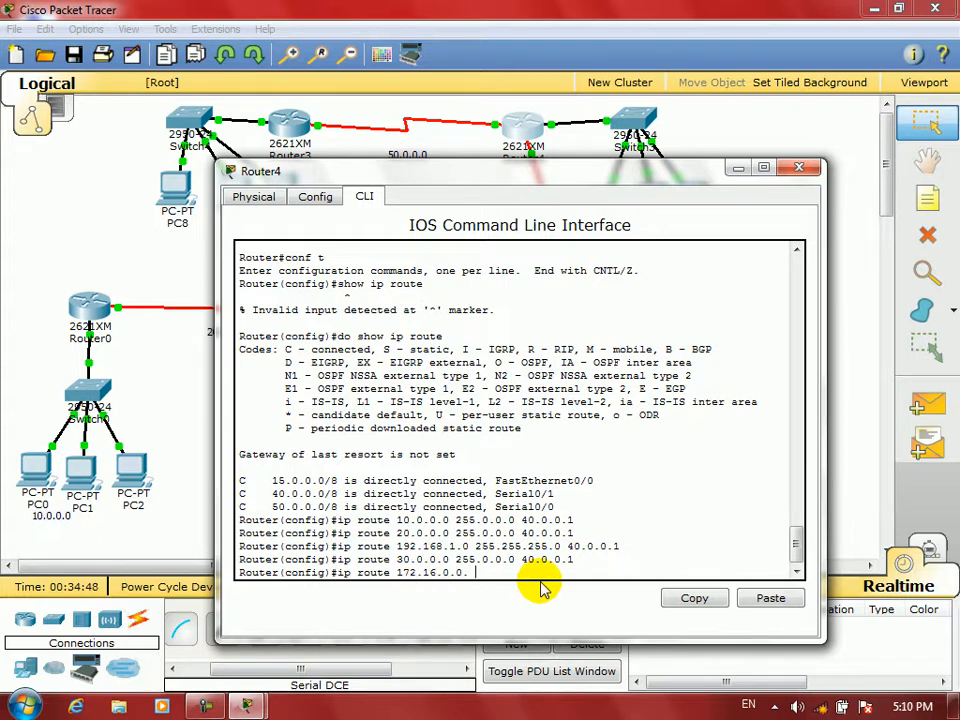
pyautogui.press('BackSpace')
pyautogui.write('255.255.0.0 40.0.0.1')
pyautogui.press('Return')
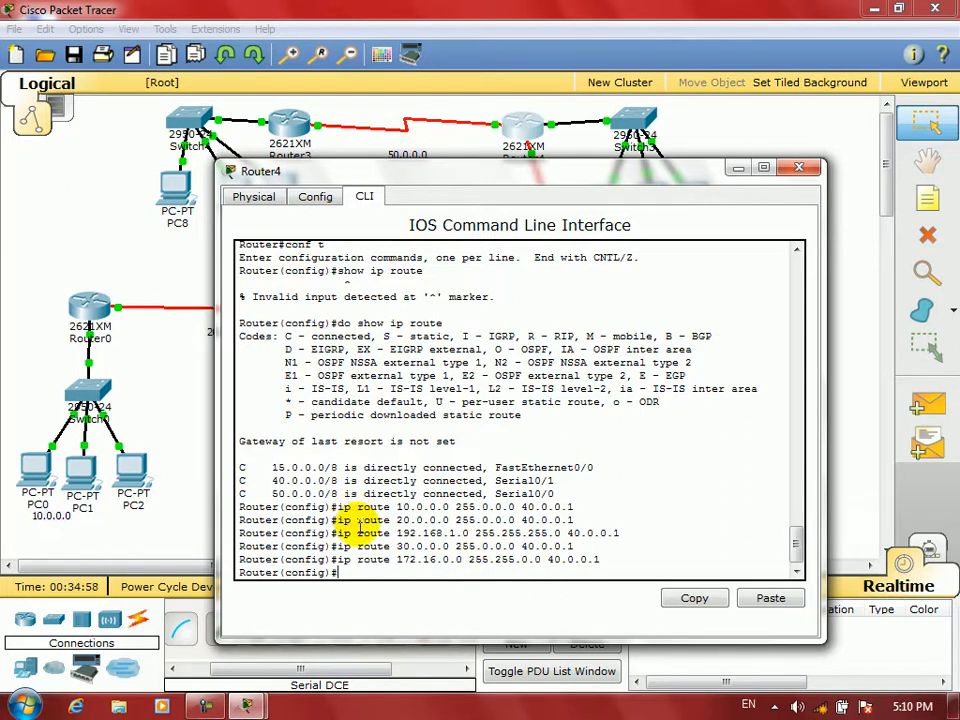
# - Add a static route on Router4 to Router3's LAN 16.0.0.0 with mask 255.0.0.0 via next hop 50.0.0.2
pyautogui.moveTo(507, 186); pyautogui.dragTo(519, 540)
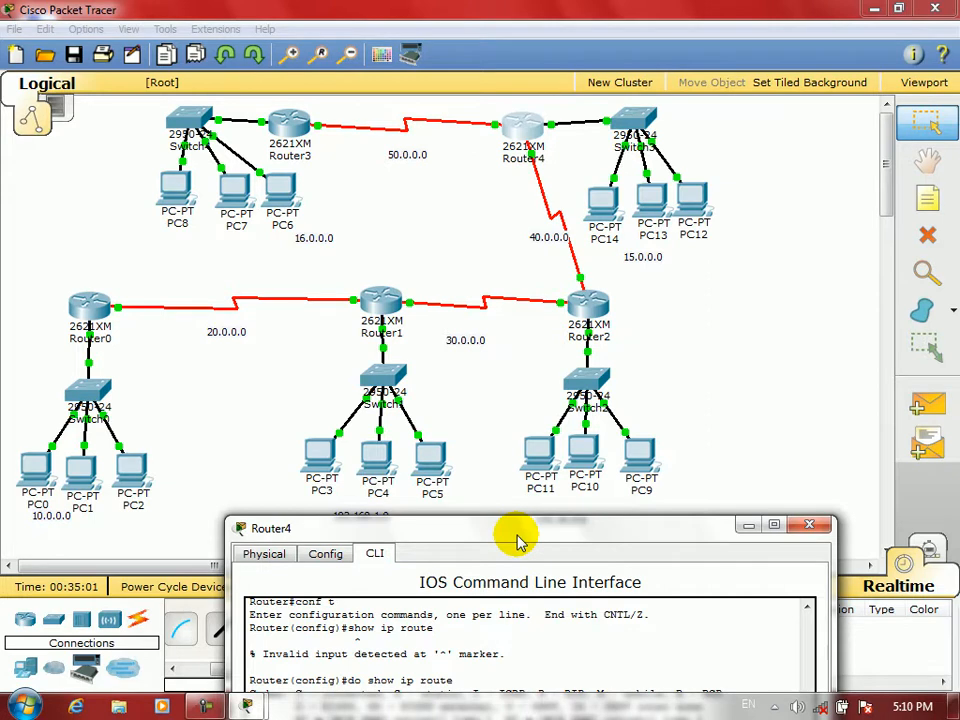
pyautogui.moveTo(519, 540); pyautogui.dragTo(510, 410)
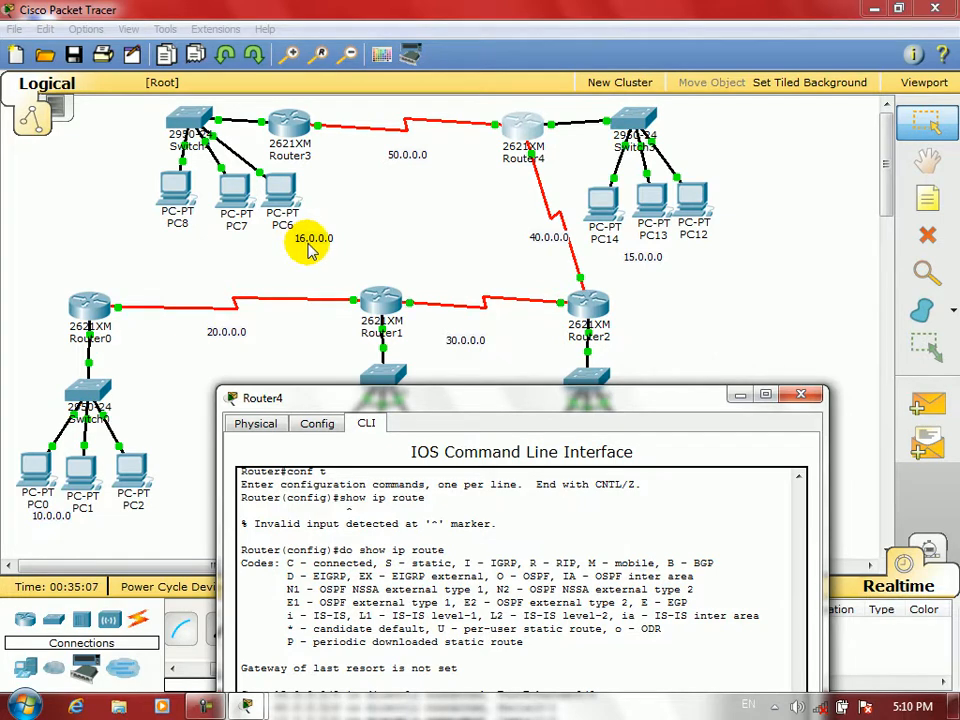
pyautogui.moveTo(499, 401); pyautogui.dragTo(570, 185)
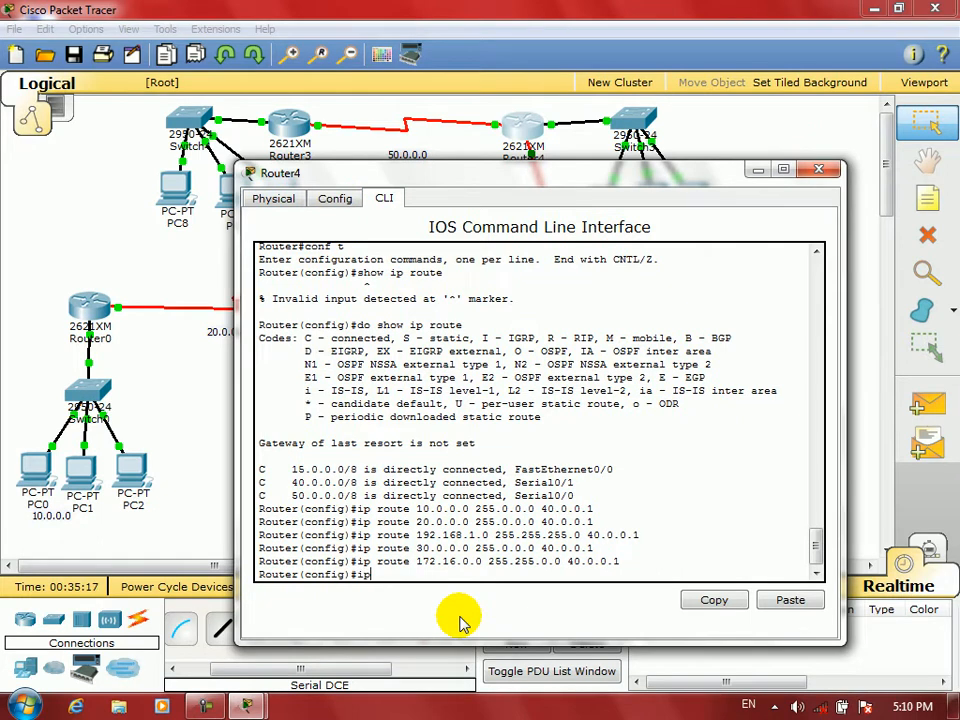
pyautogui.write('ute 16.0.0.0 255.0.0.0')
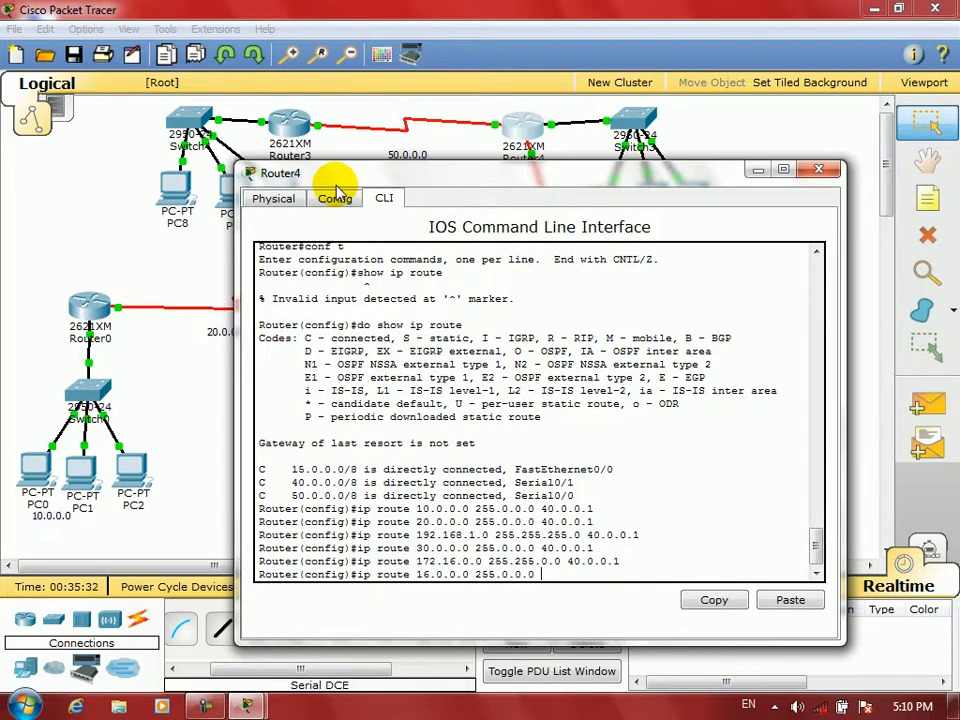
pyautogui.moveTo(337, 184); pyautogui.dragTo(347, 233)
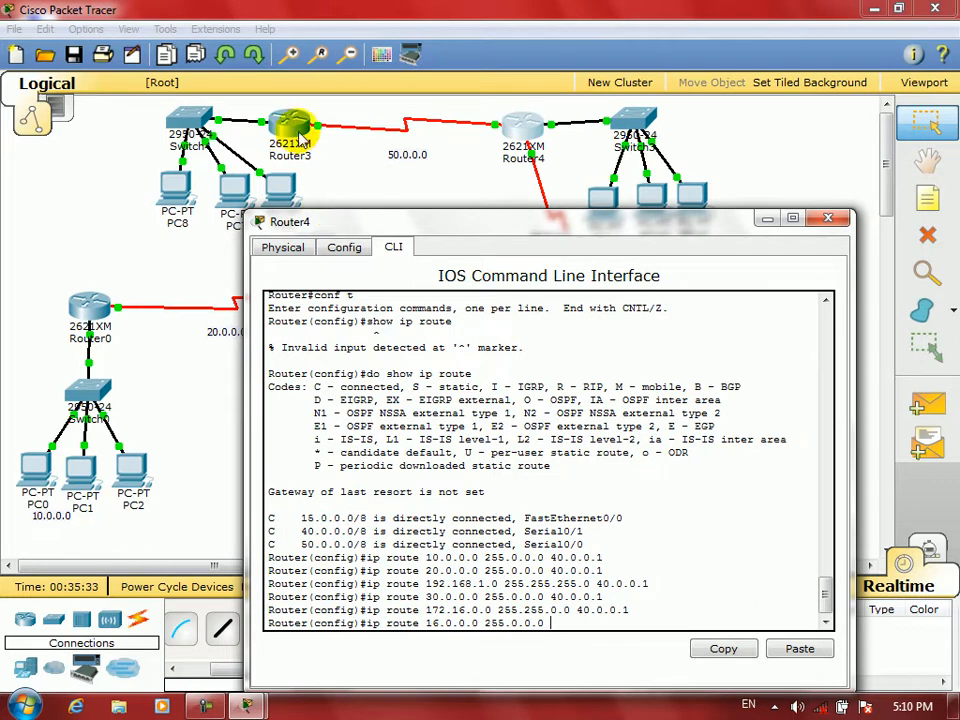
pyautogui.moveTo(415, 228); pyautogui.dragTo(402, 178)
pyautogui.write('0.0.0.2')
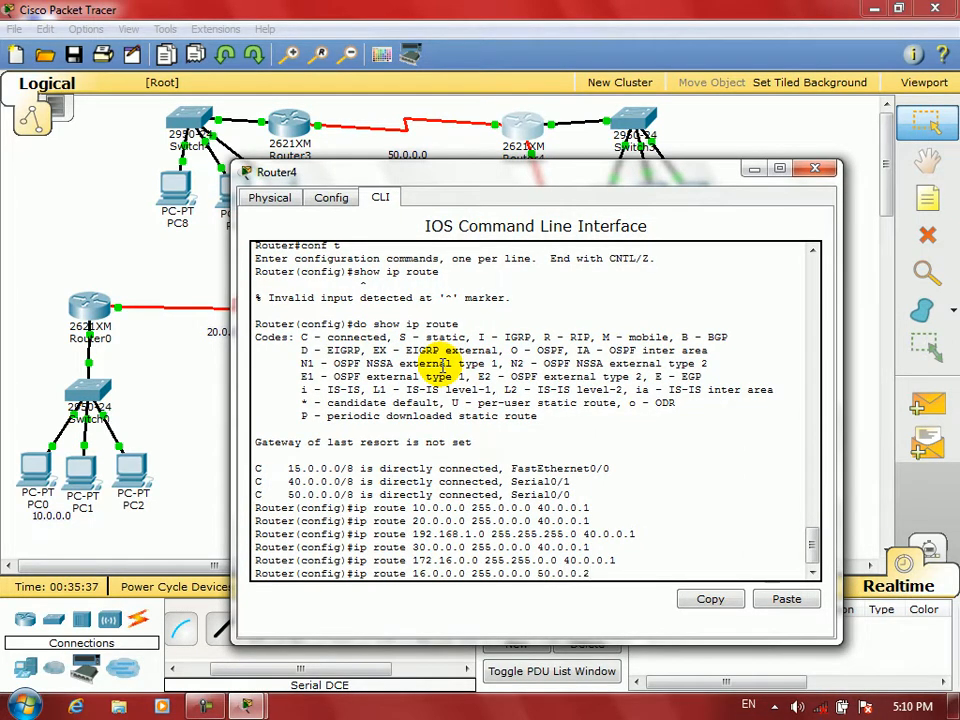
pyautogui.press('Return')
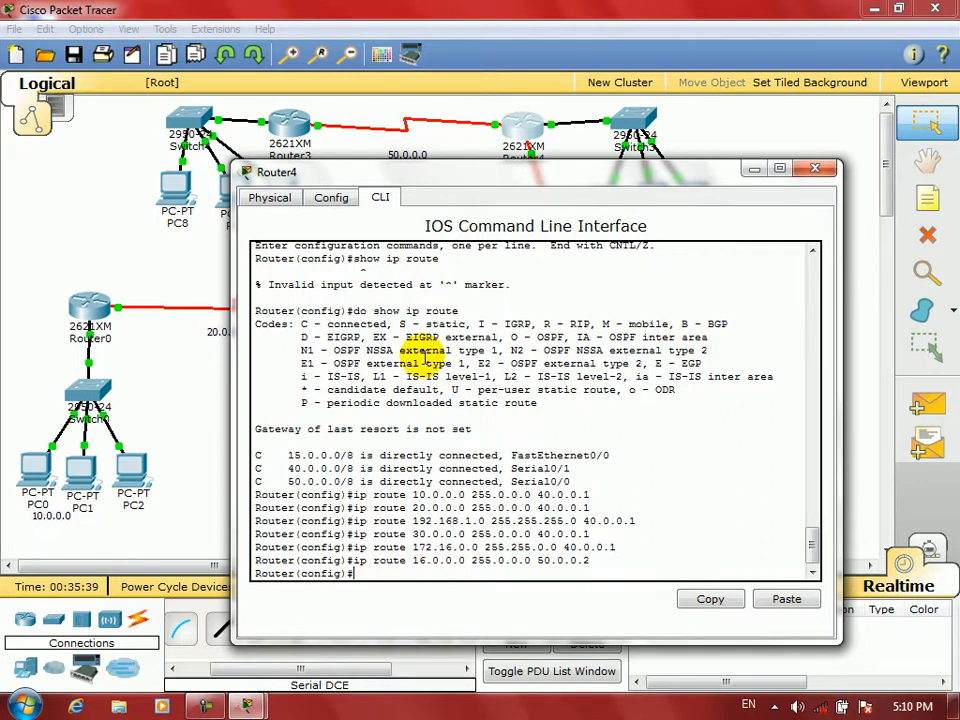
# - Leave configuration mode on Router4 and display its routing table with show ip route
pyautogui.hotkey('ctrl', 'z')
pyautogui.write('sh')
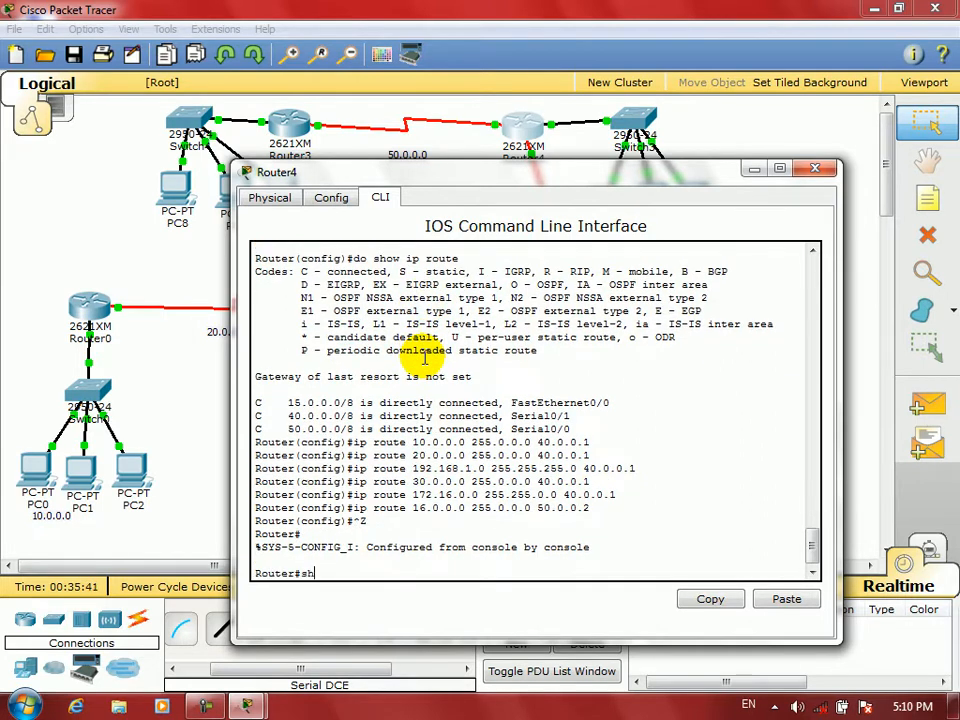
pyautogui.write('ow ip rou')
pyautogui.write('te')
pyautogui.press('Return')
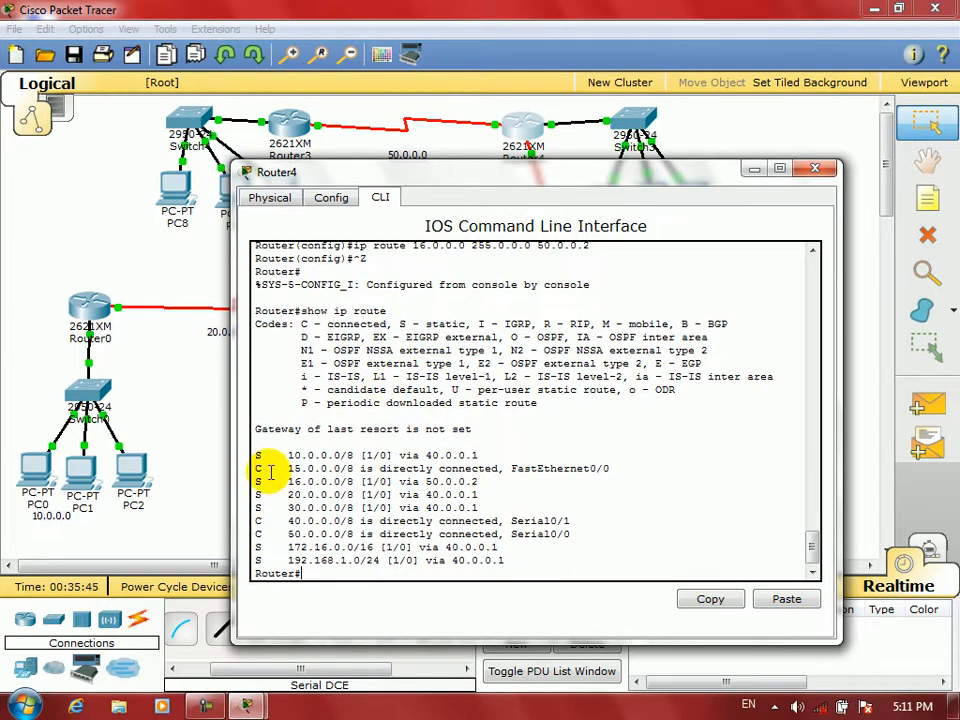
# - Examine the static and connected entries in Router4's routing table, and close the router window
pyautogui.moveTo(266, 459); pyautogui.dragTo(246, 474)
pyautogui.moveTo(269, 518); pyautogui.dragTo(257, 488)
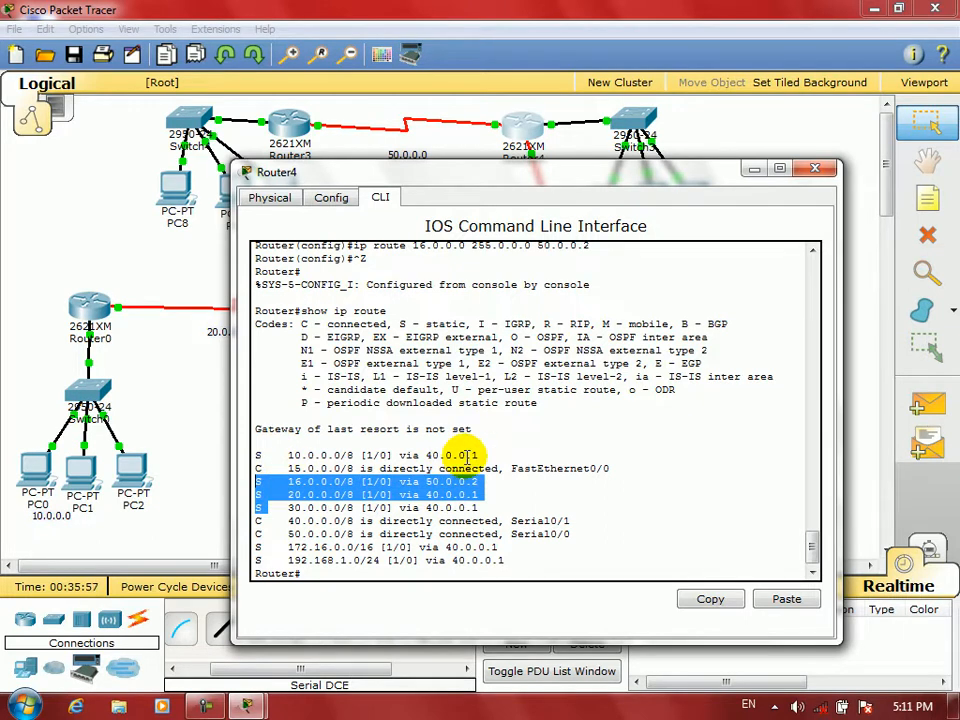
pyautogui.click(510, 494)
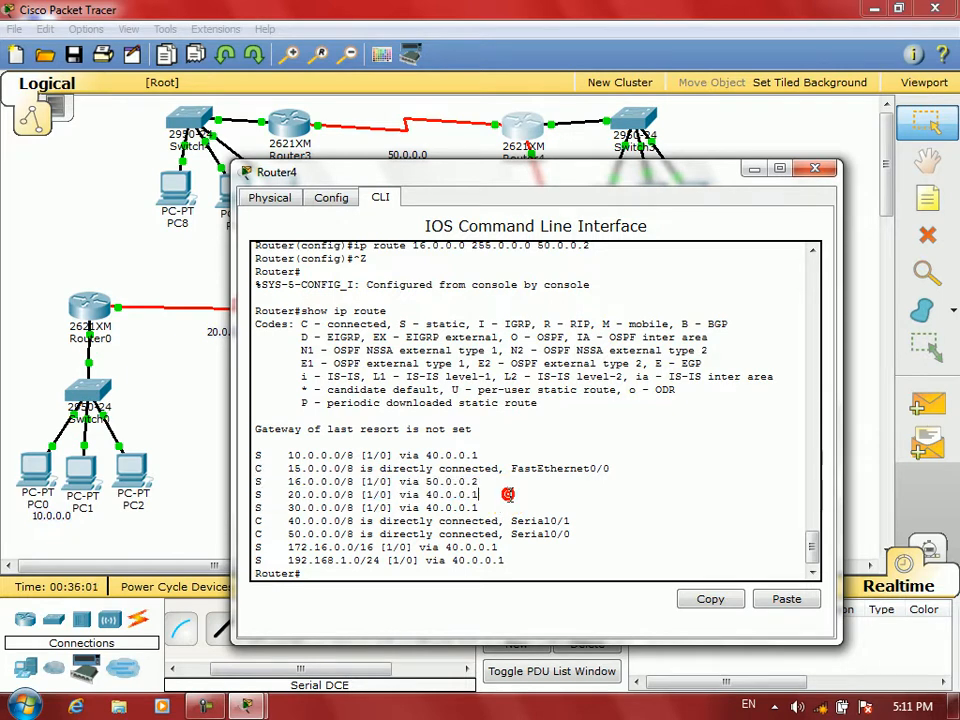
pyautogui.moveTo(496, 508); pyautogui.dragTo(253, 457)
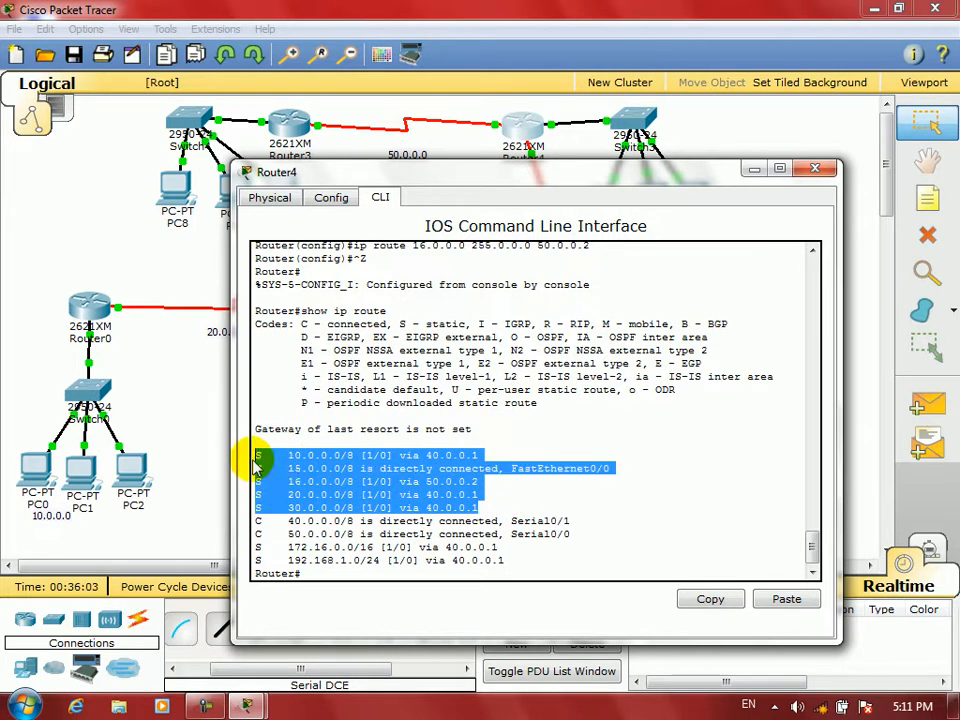
pyautogui.click(439, 457)
pyautogui.click(815, 168)
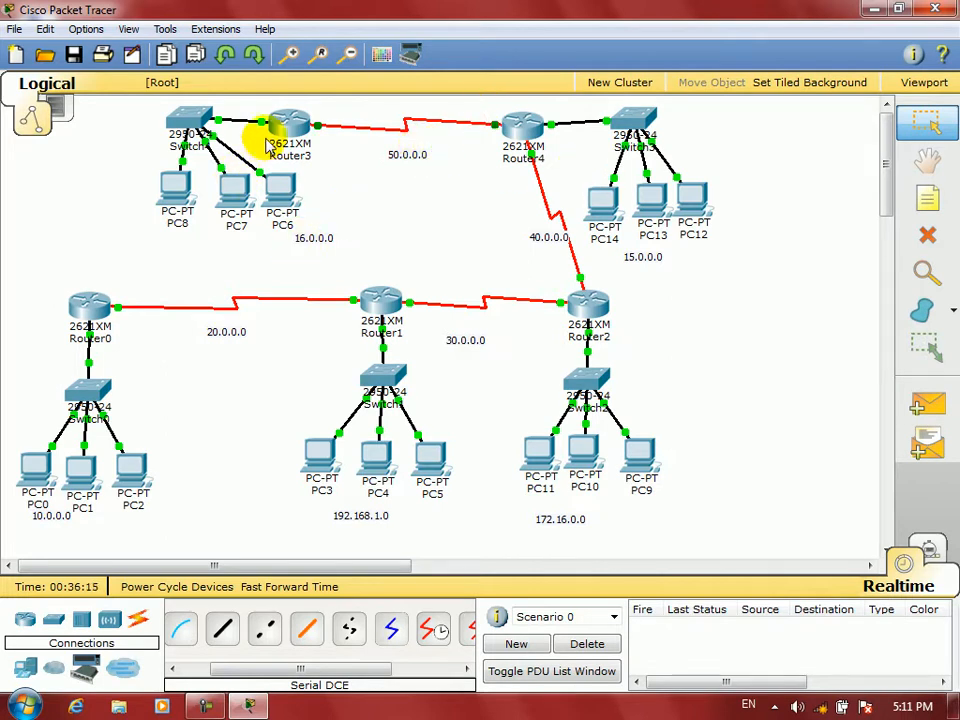
# - Open Router3's CLI and enter privileged mode and global configuration mode
pyautogui.click(282, 128)
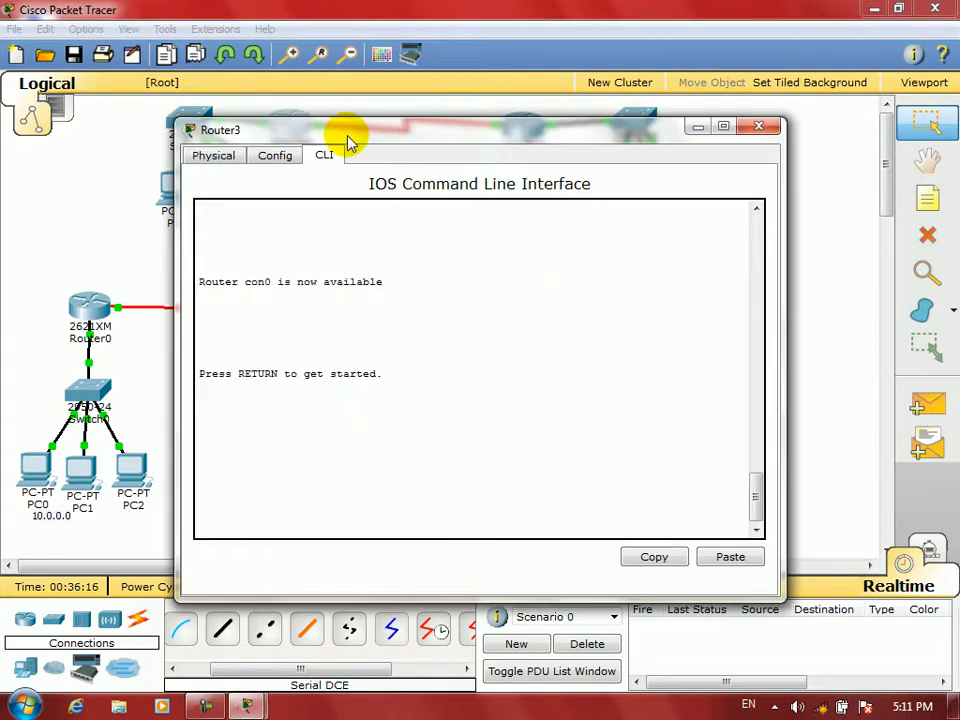
pyautogui.press('Return')
pyautogui.write('en')
pyautogui.press('Return')
pyautogui.write('c')
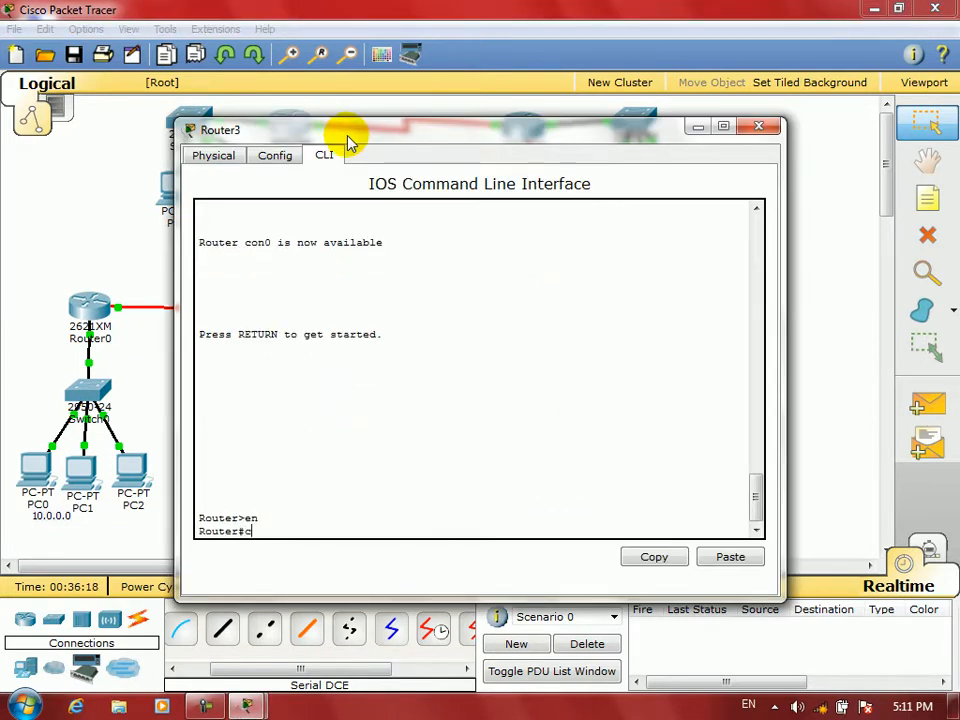
pyautogui.write('onf t')
pyautogui.press('Return')
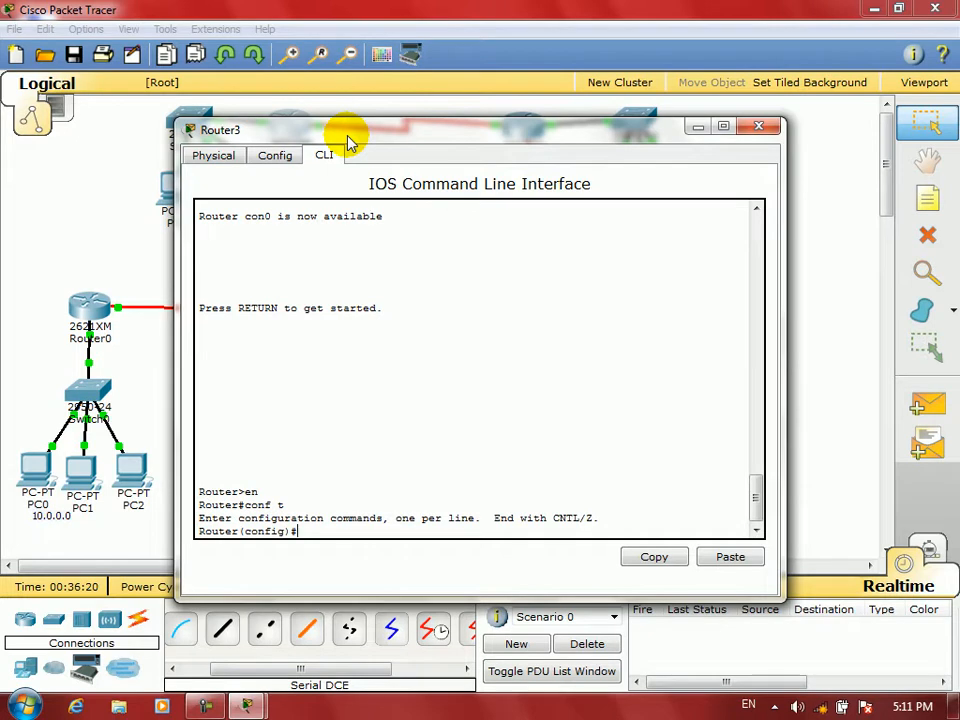
# - Examine Router3's directly connected networks with do show ip route and compare them with the topology
pyautogui.write('do show ip route')
pyautogui.press('Return')
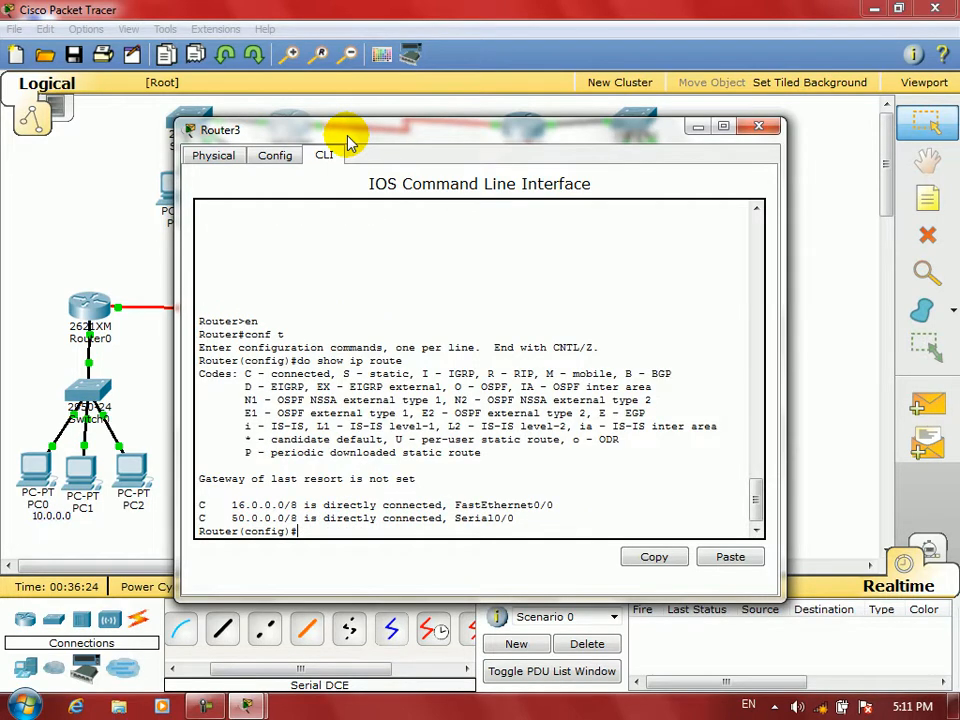
pyautogui.moveTo(370, 130); pyautogui.dragTo(370, 276)
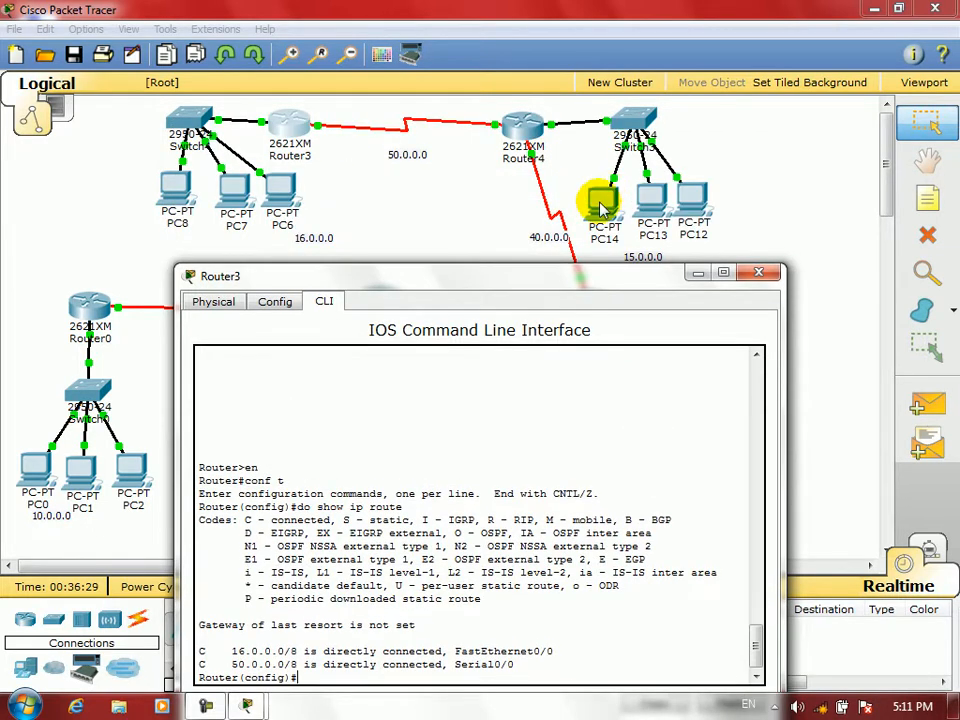
# - Add a static route on Router3 to network 15.0.0.0 with mask 255.0.0.0 via next hop 50.0.0.1
pyautogui.moveTo(536, 282); pyautogui.dragTo(533, 297)
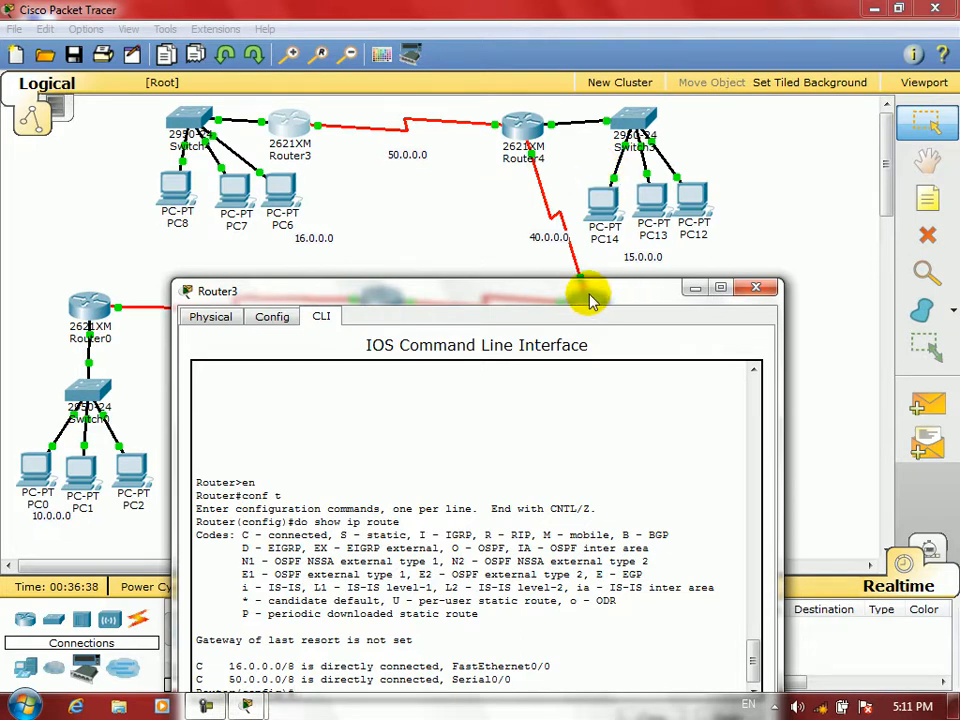
pyautogui.moveTo(591, 300); pyautogui.dragTo(568, 171)
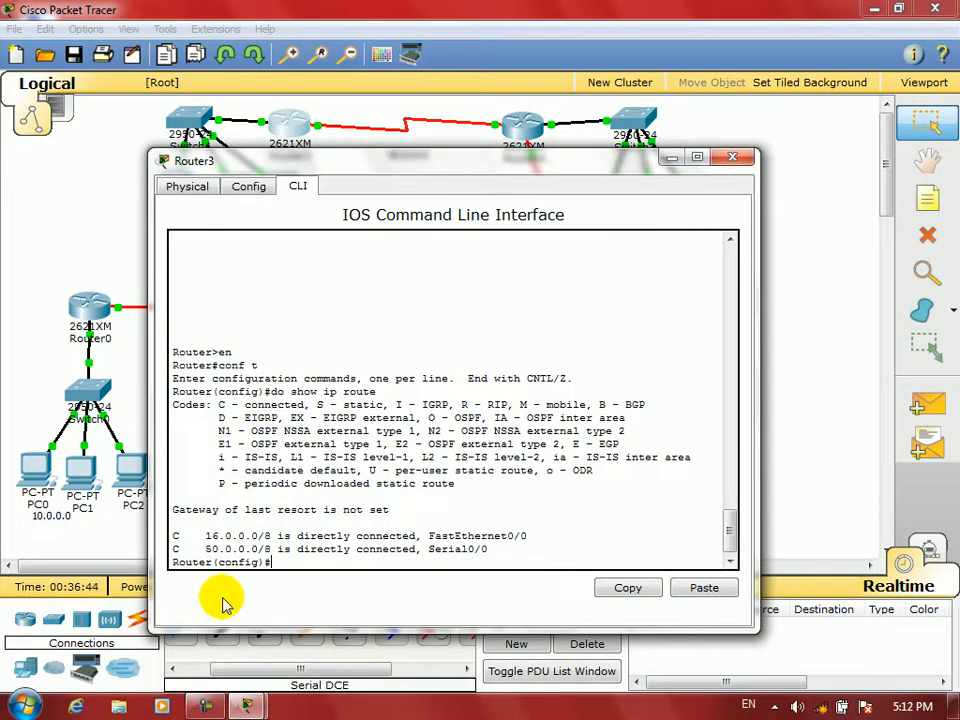
pyautogui.write('route 15')
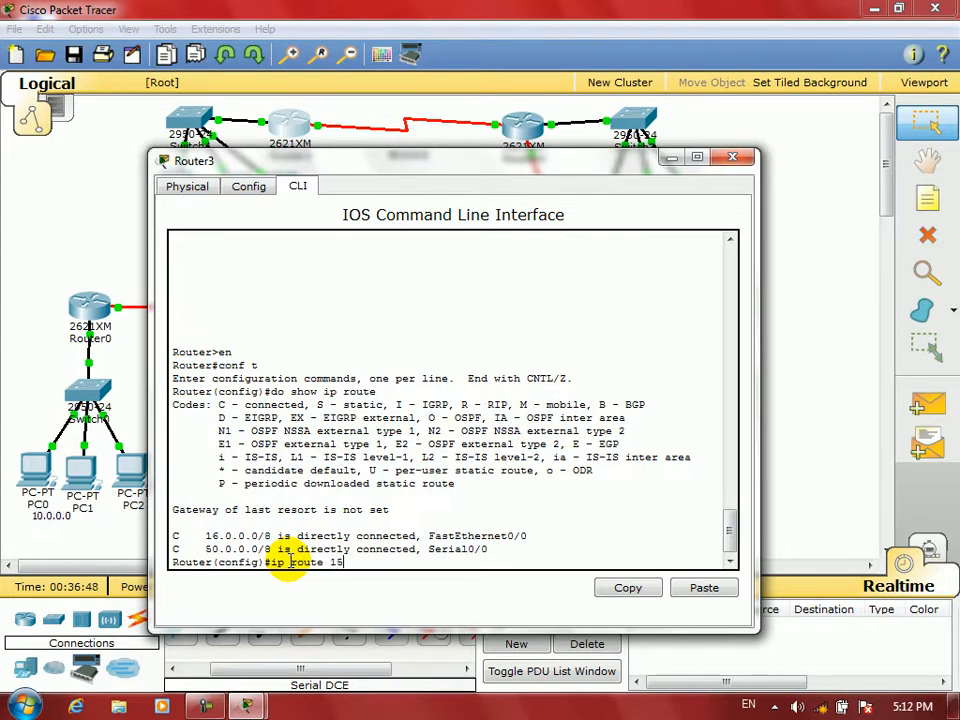
pyautogui.write('.0.0.0 255.0.0.0')
pyautogui.moveTo(521, 158); pyautogui.dragTo(539, 136)
pyautogui.write('50')
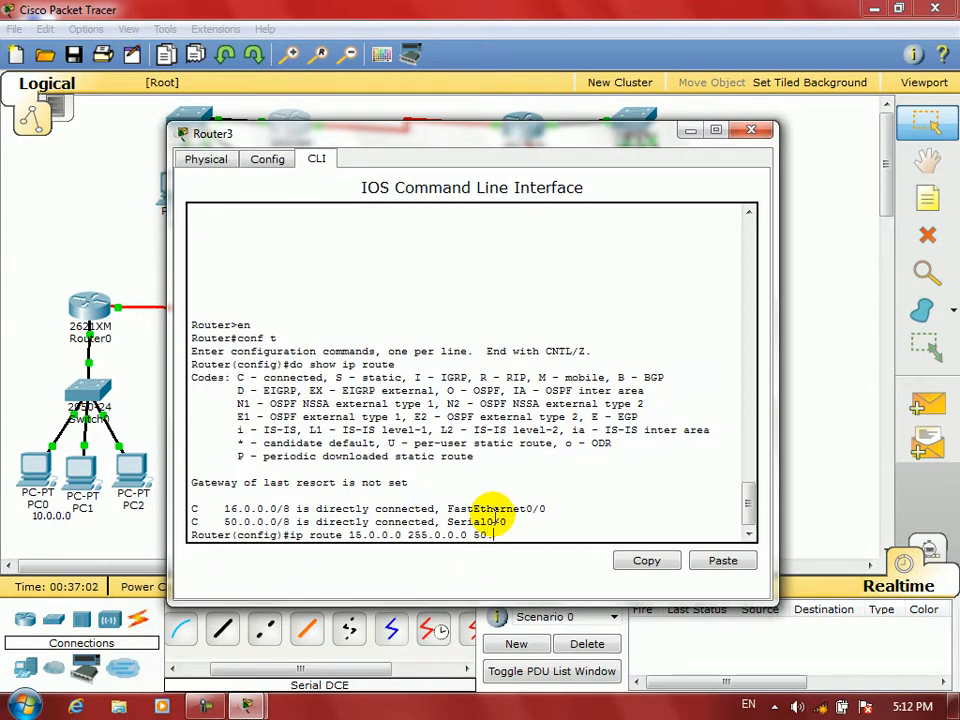
pyautogui.write('.0.0.1')
pyautogui.press('Return')
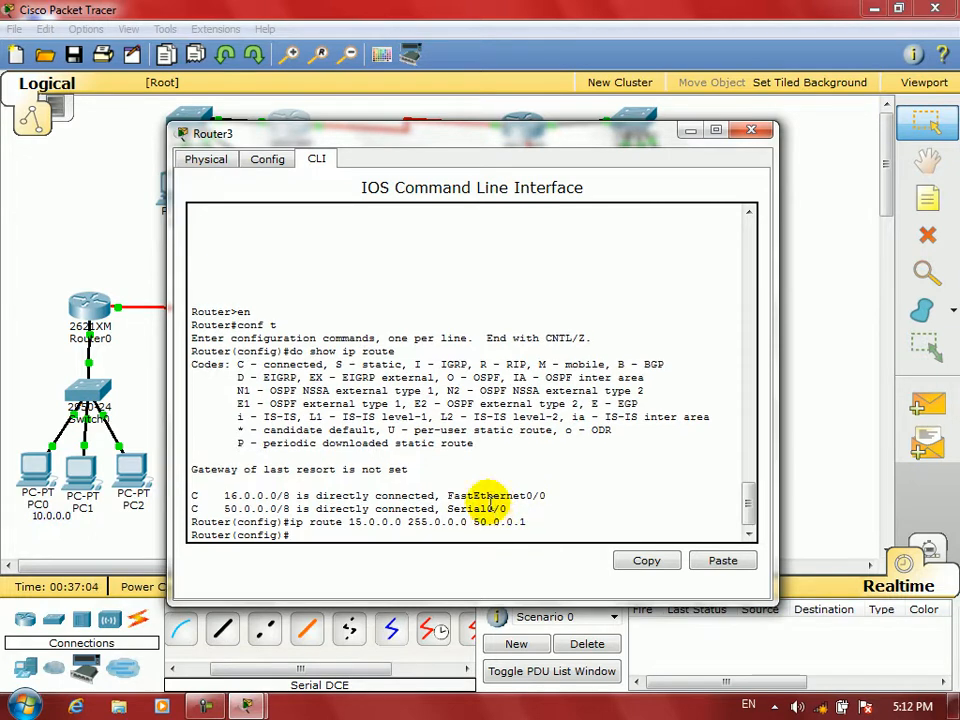
# - Add static routes on Router3 to 40.0.0.0 with mask 255.0.0.0 and to 172.16.0.0 with mask 255.255.0.0, both via 50.0.0.1
pyautogui.moveTo(452, 136); pyautogui.dragTo(466, 187)
pyautogui.write('ip route 40.0.0.0 255.0.0.0')
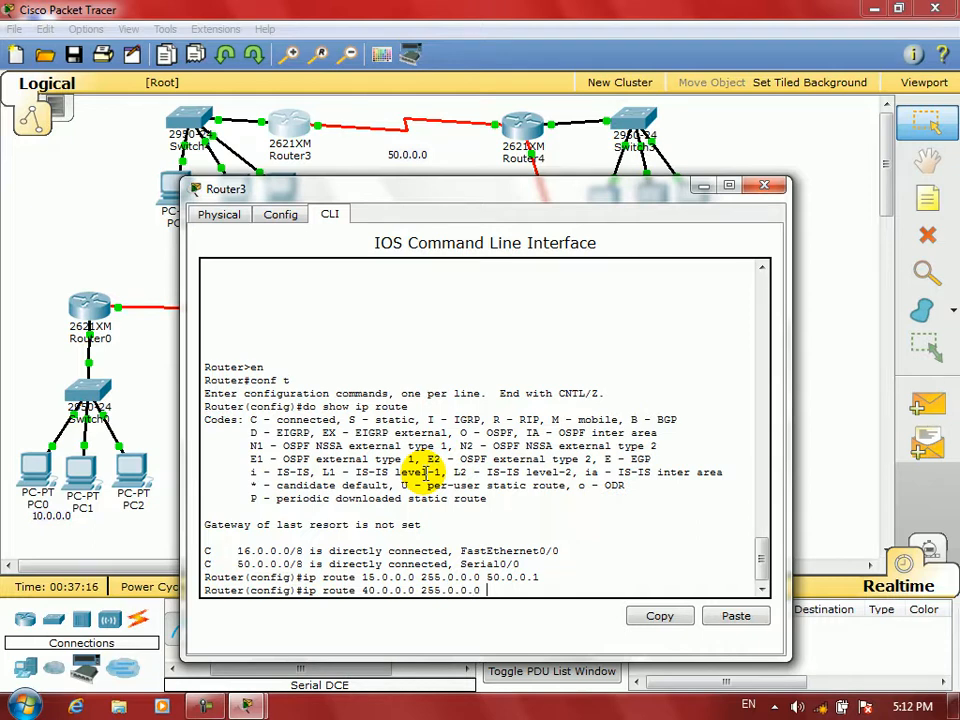
pyautogui.write(' 50.0.0.1')
pyautogui.press('Return')
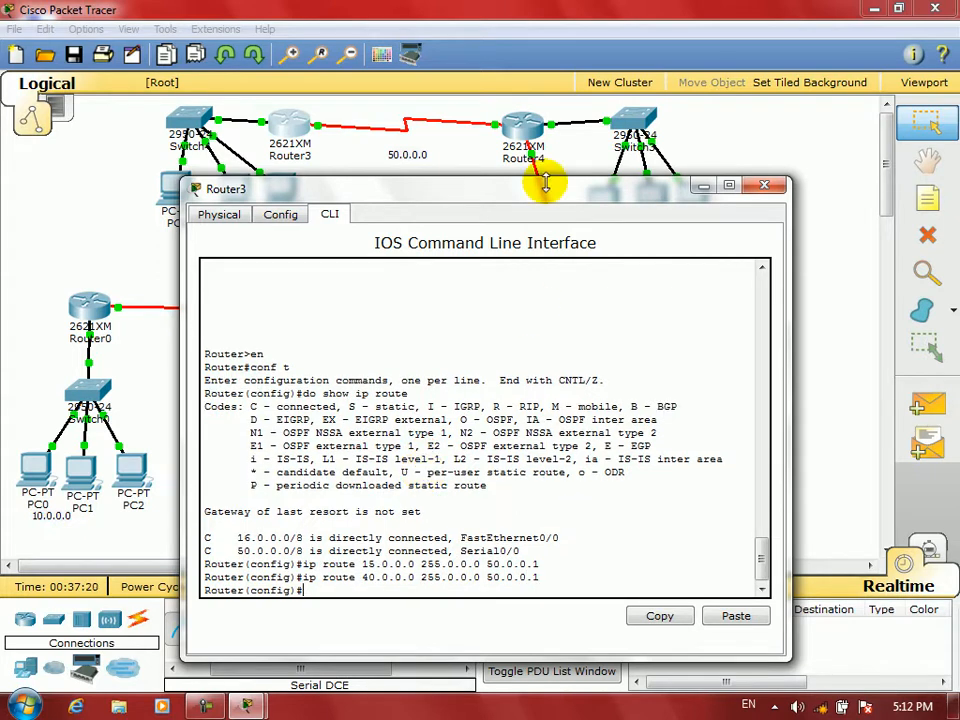
pyautogui.moveTo(545, 183); pyautogui.dragTo(542, 141)
pyautogui.write('ip')
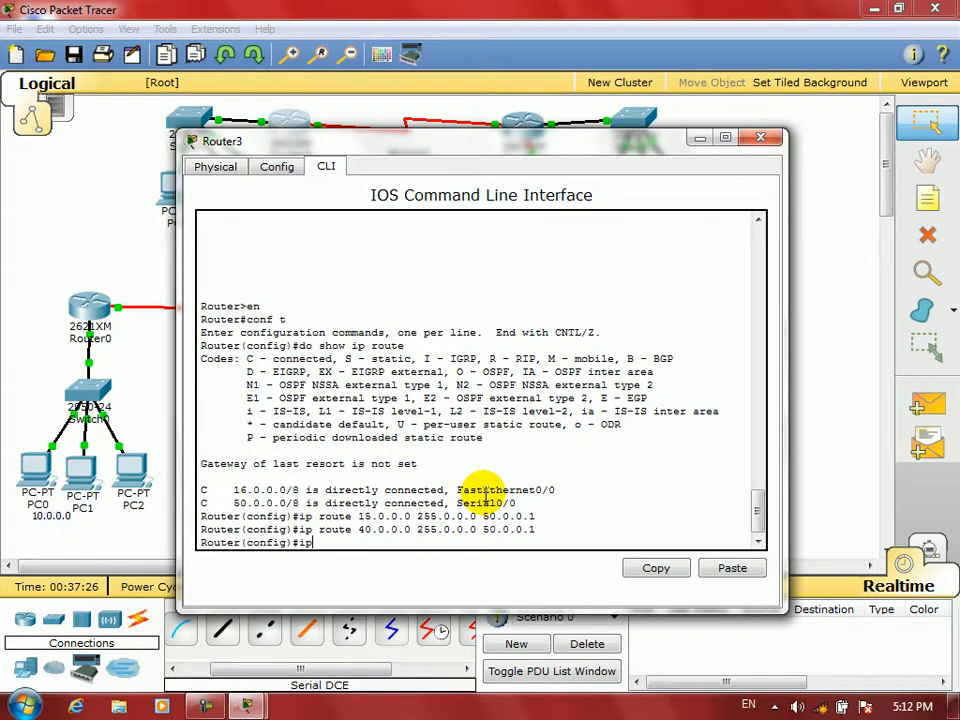
pyautogui.write(' route 172.16.0.0 255.255.0.0 50.0.0.1')
pyautogui.press('Return')
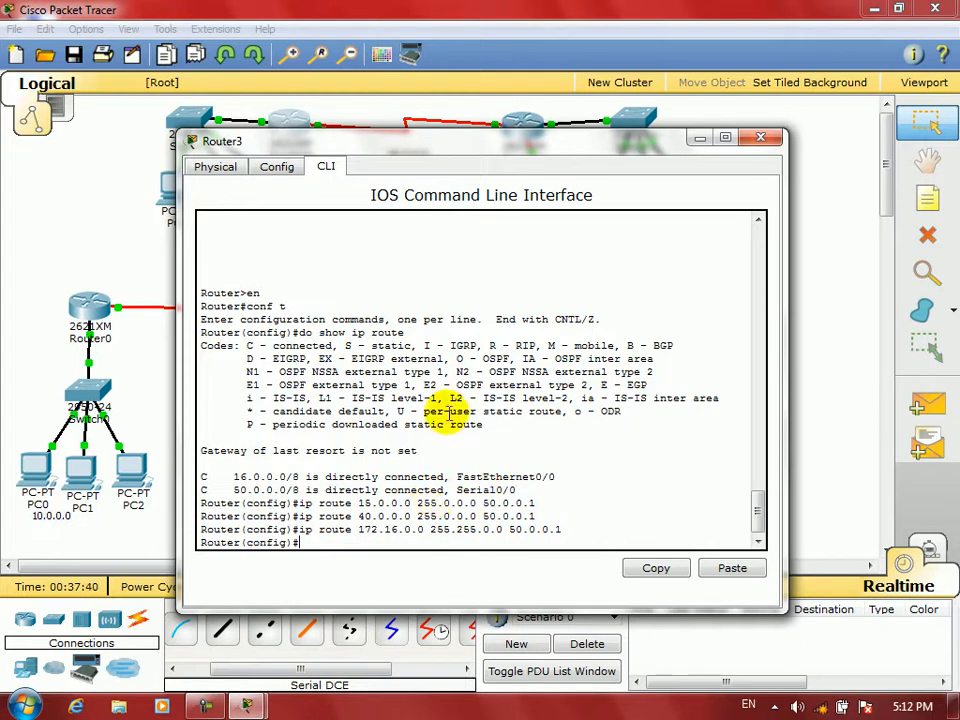
# - Add static routes on Router3 to 30.0.0.0 with mask 255.0.0.0 and to 192.168.1.0 with mask 255.255.255.0, both via 50.0.0.1
pyautogui.write('ip route 30.0.')
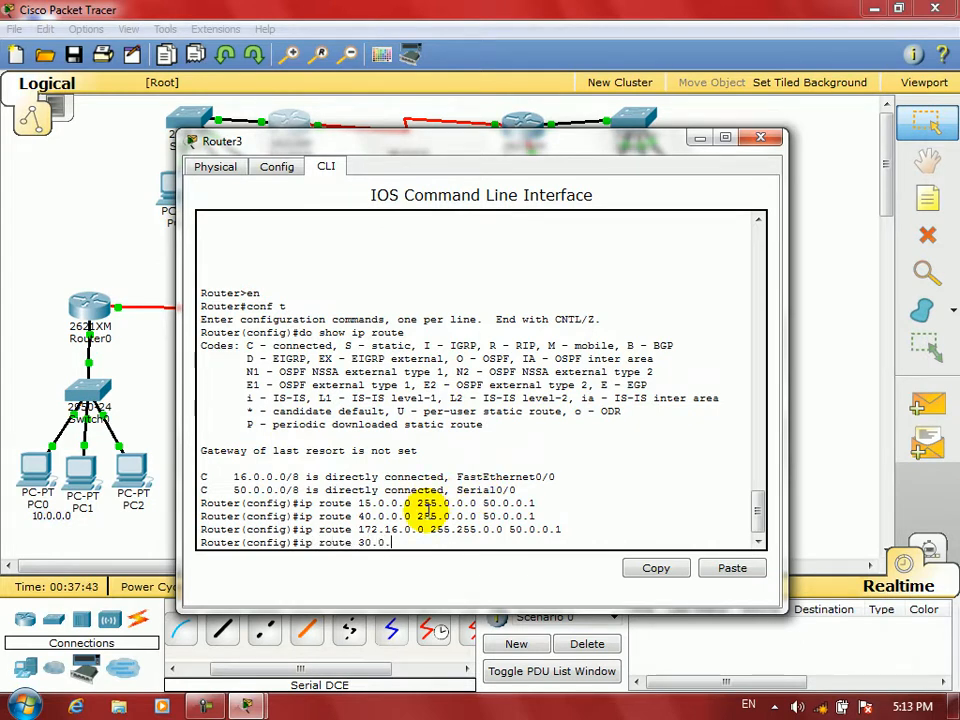
pyautogui.write('0.0 255.0.0.0 50.0.0.')
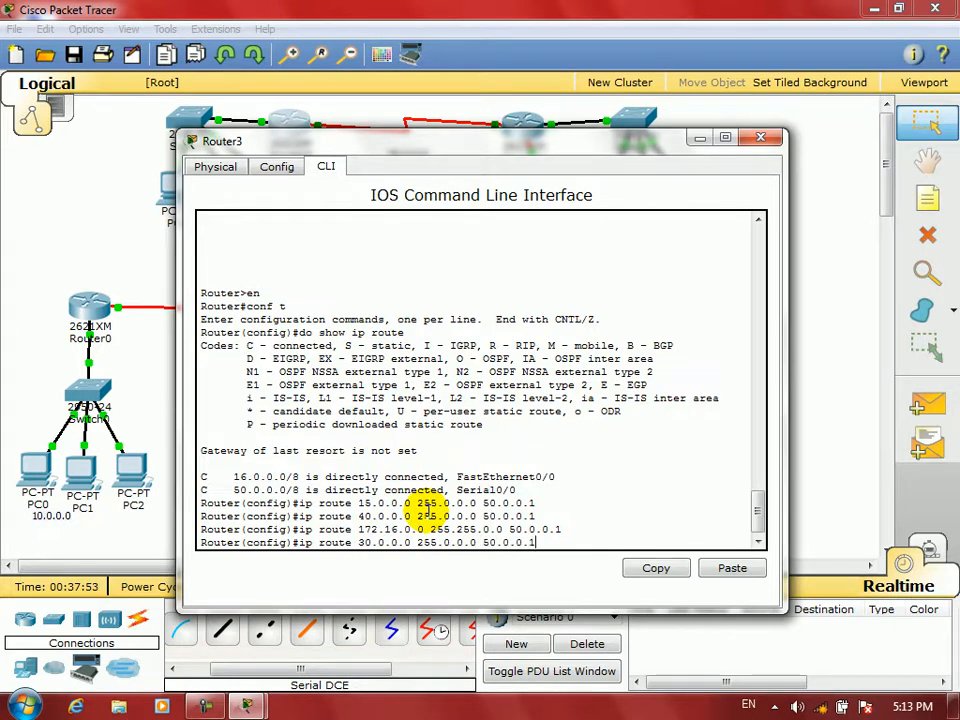
pyautogui.write('1')
pyautogui.press('Return')
pyautogui.moveTo(407, 176); pyautogui.dragTo(422, 159)
pyautogui.write('ip route 192')
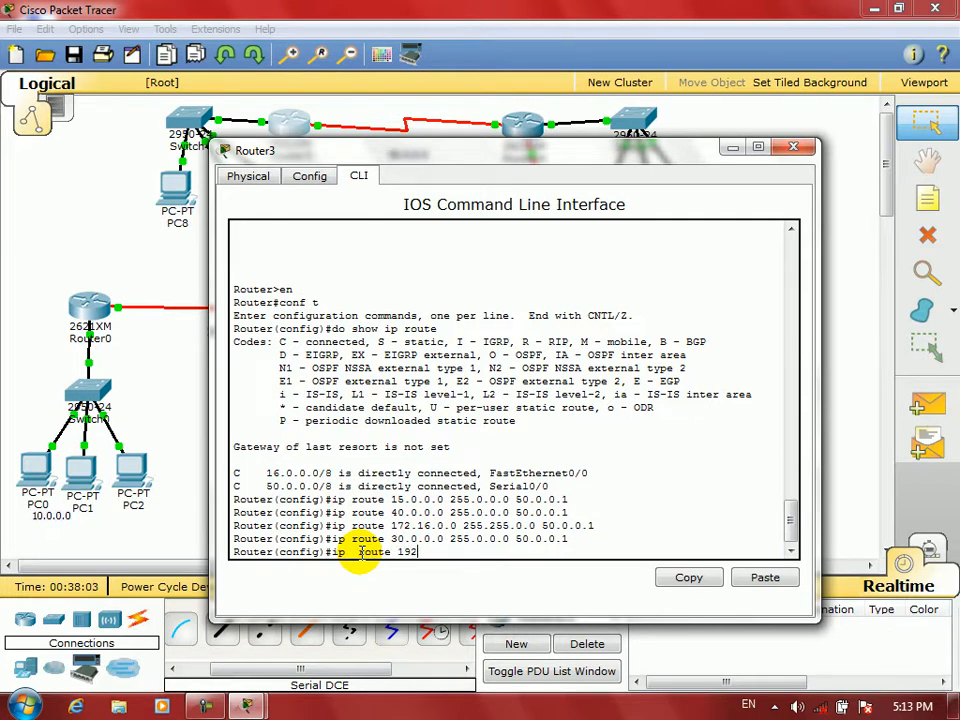
pyautogui.write('.168.1.0 255.255.255.0 50.0.0.1')
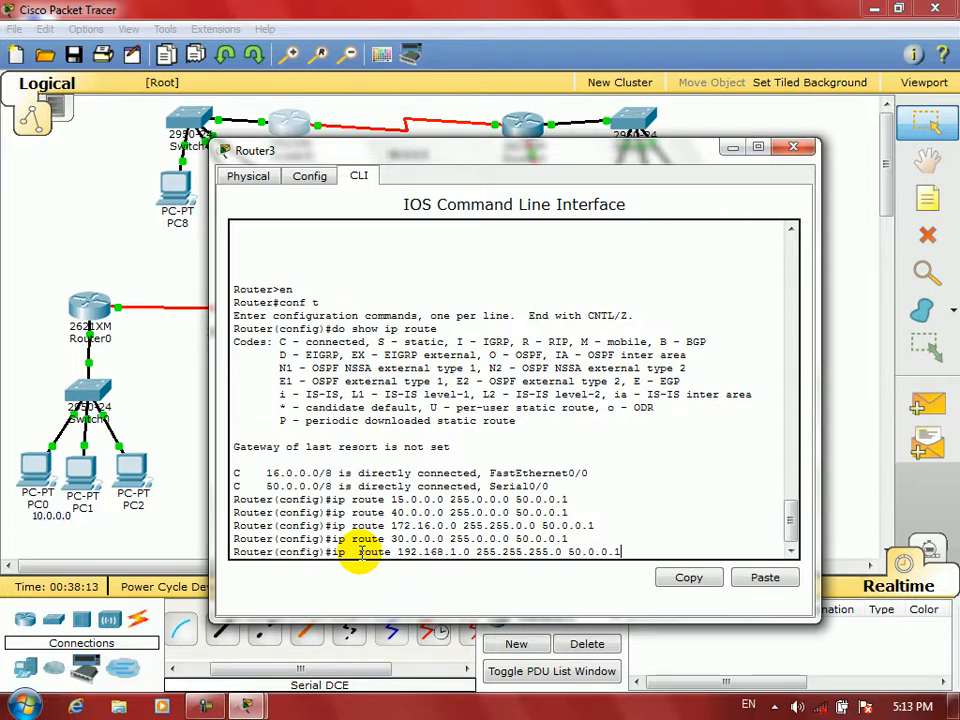
pyautogui.press('Return')
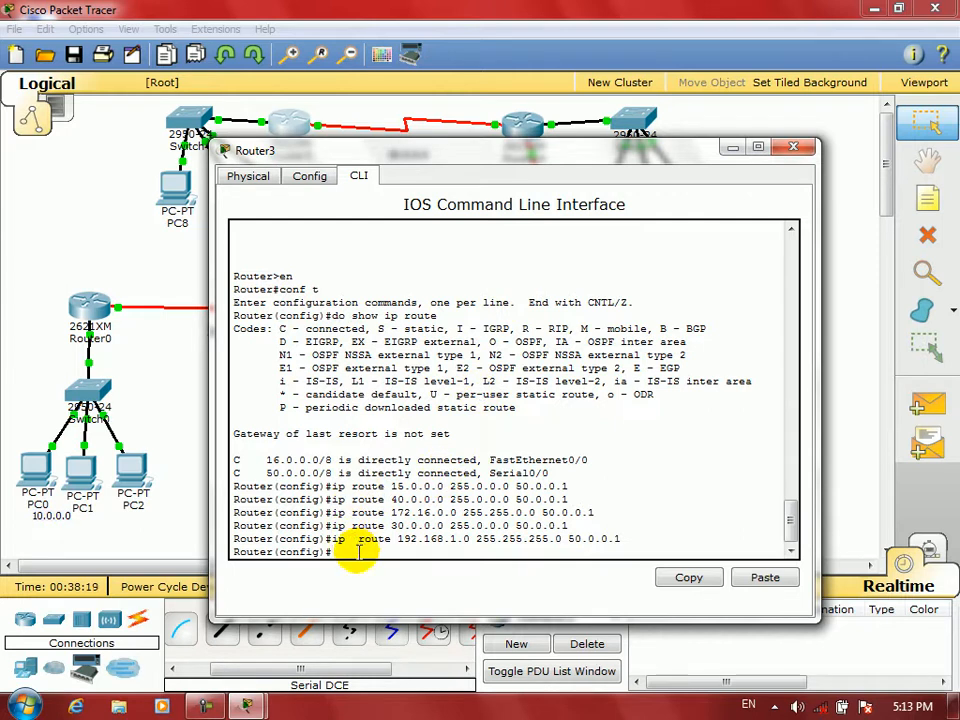
# - Add static routes on Router3 to 20.0.0.0 and 10.0.0.0 with mask 255.0.0.0 via 50.0.0.1, and close the router after leaving configuration mode
pyautogui.write('route 20.0.0.0 255.0.0.0 2')
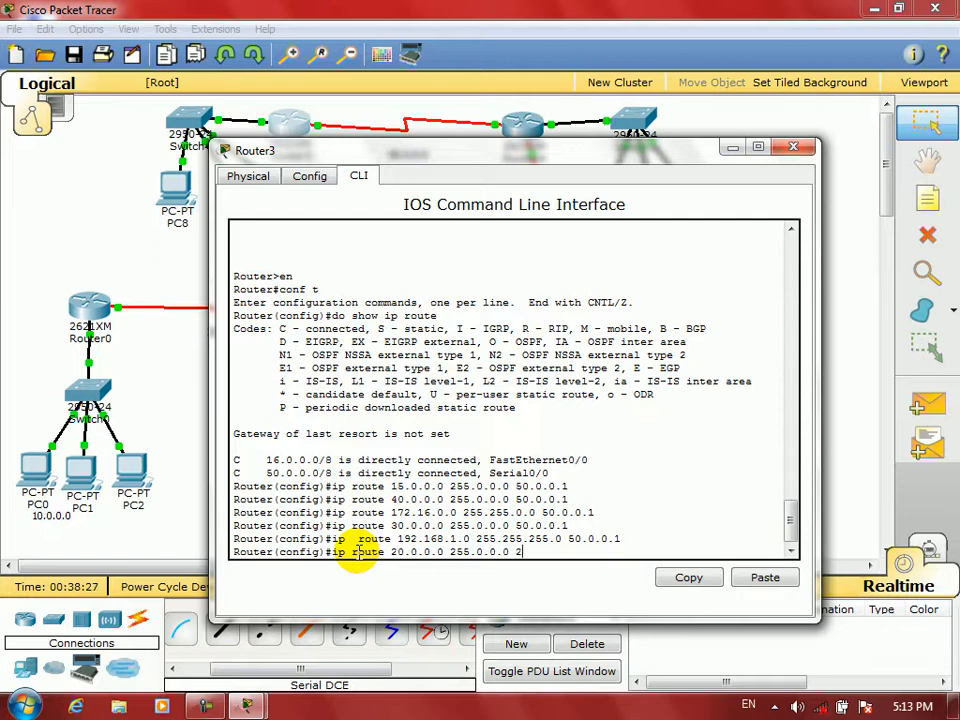
pyautogui.press('BackSpace')
pyautogui.write('50.0.0.1')
pyautogui.press('Return')
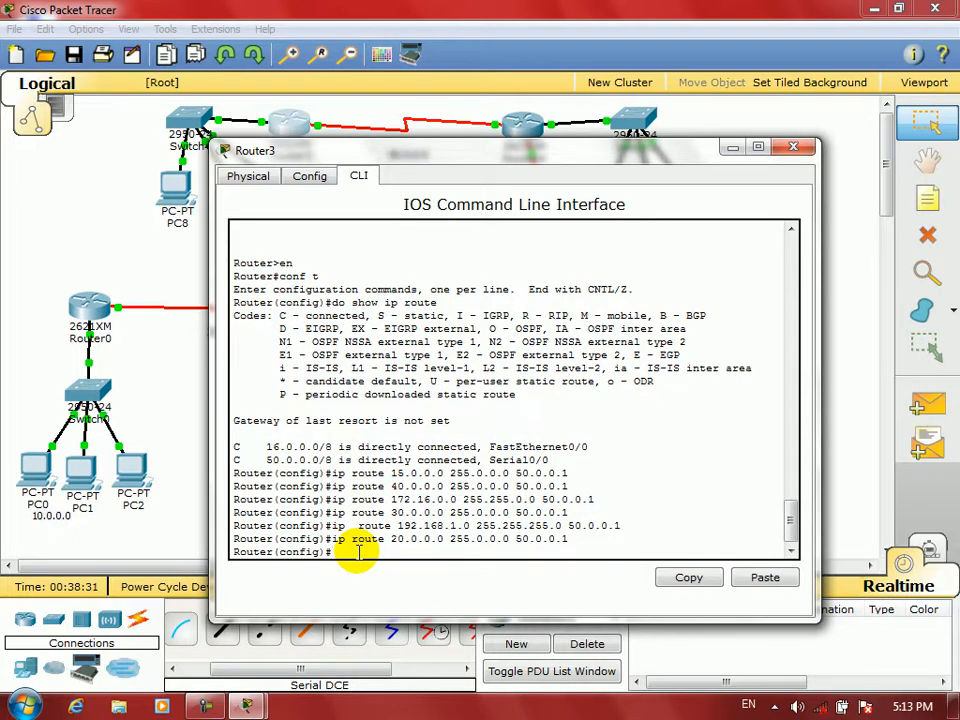
pyautogui.write('ip route 10.0.0.0 255.0.0.')
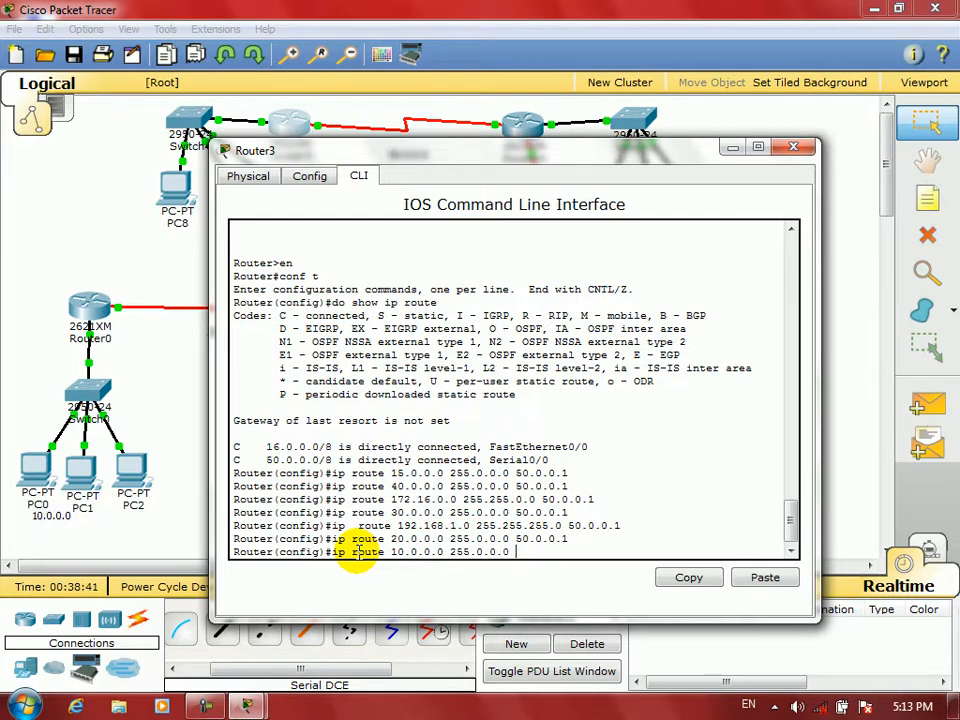
pyautogui.write('0 50.0.0.1')
pyautogui.press('Return')
pyautogui.hotkey('ctrl', 'z')
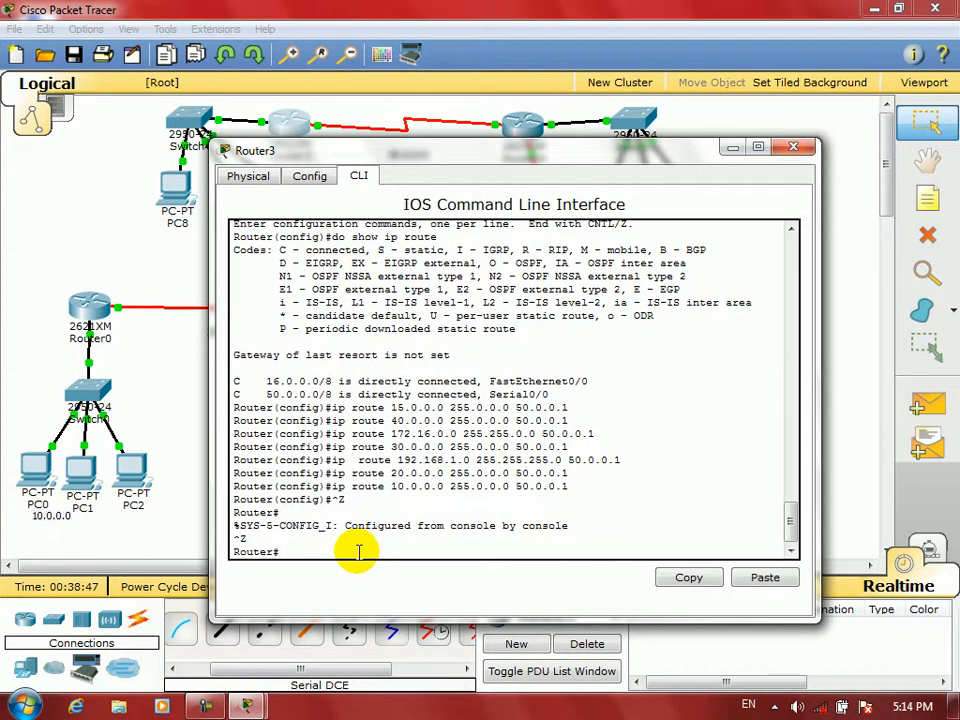
pyautogui.click(792, 150)
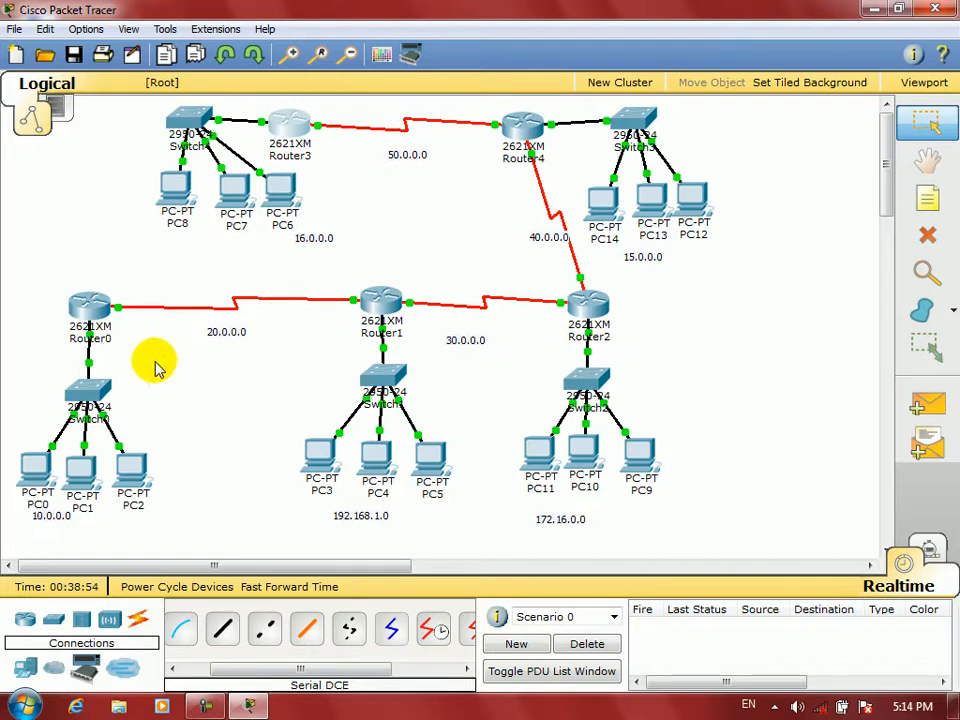
# - Test connectivity from PC0 by pinging 16.0.0.50 in its command prompt, and close the PC window
pyautogui.click(35, 465)
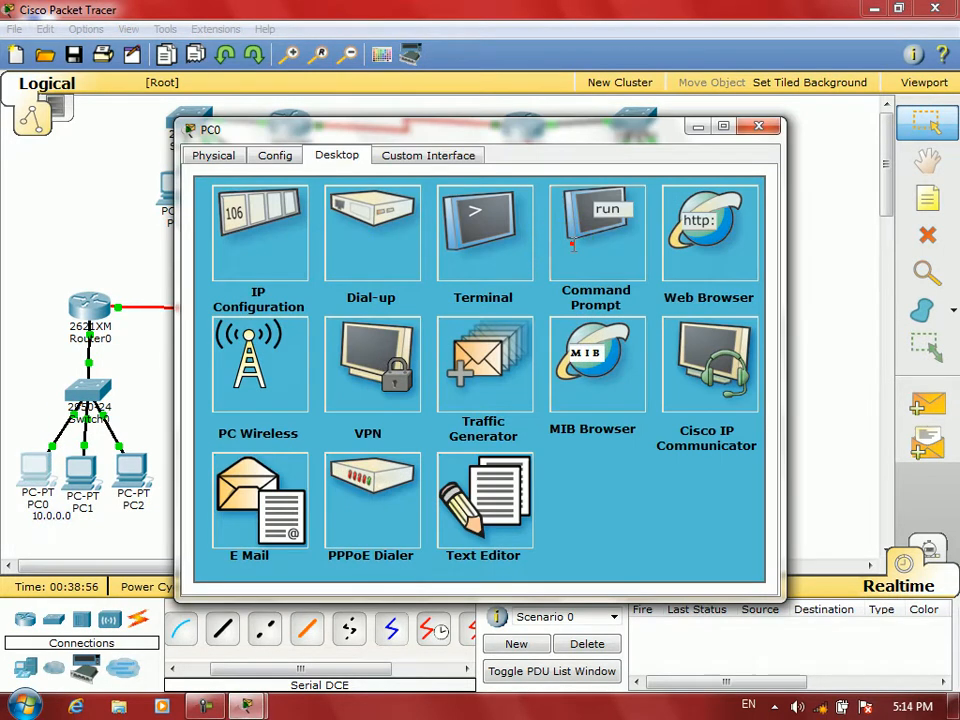
pyautogui.click(570, 245)
pyautogui.moveTo(455, 135); pyautogui.dragTo(585, 144)
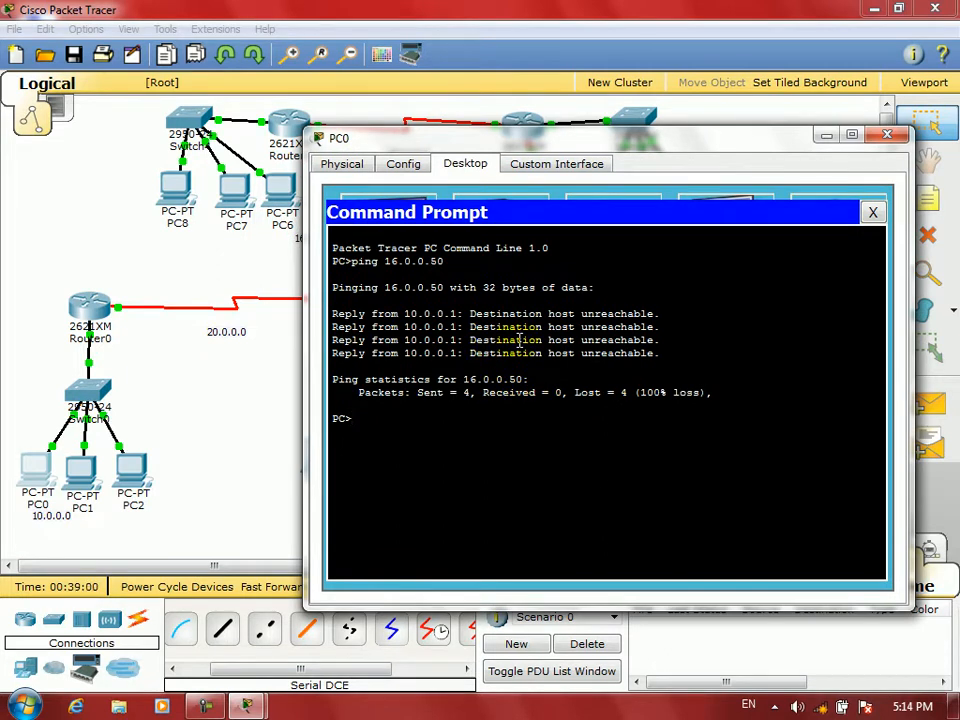
pyautogui.moveTo(547, 144); pyautogui.dragTo(505, 290)
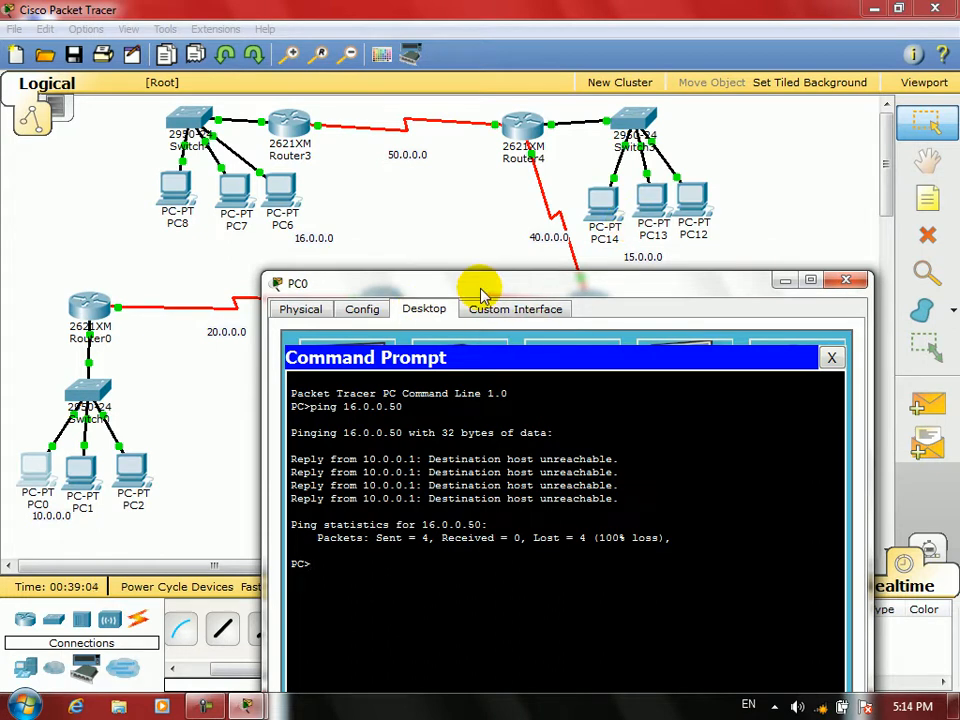
pyautogui.moveTo(481, 292); pyautogui.dragTo(497, 242)
pyautogui.press('Up')
pyautogui.press('Return')
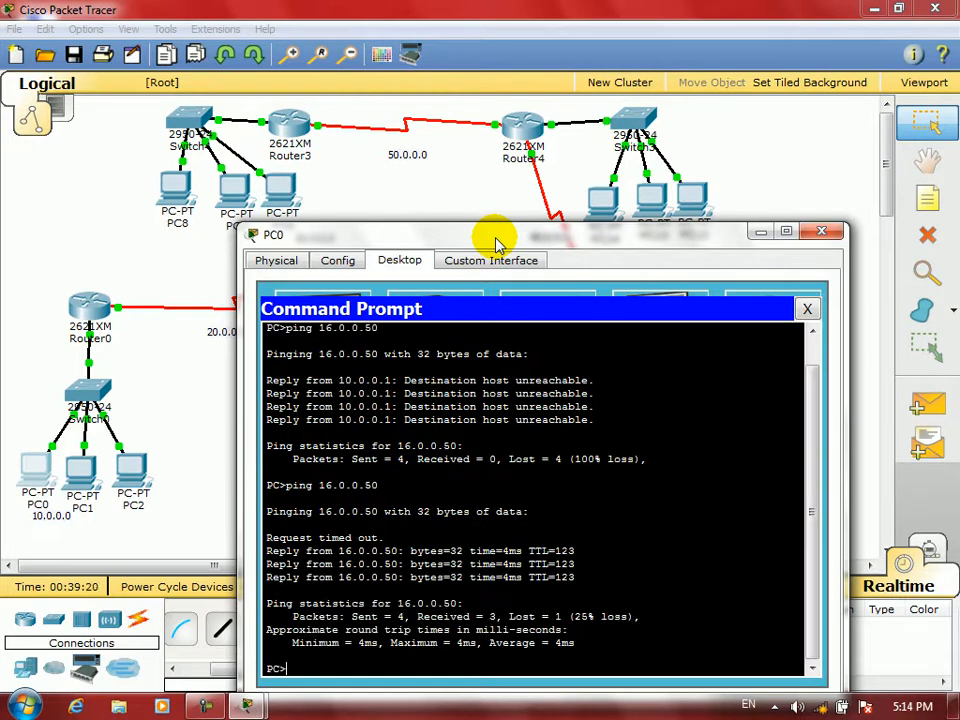
pyautogui.click(822, 234)
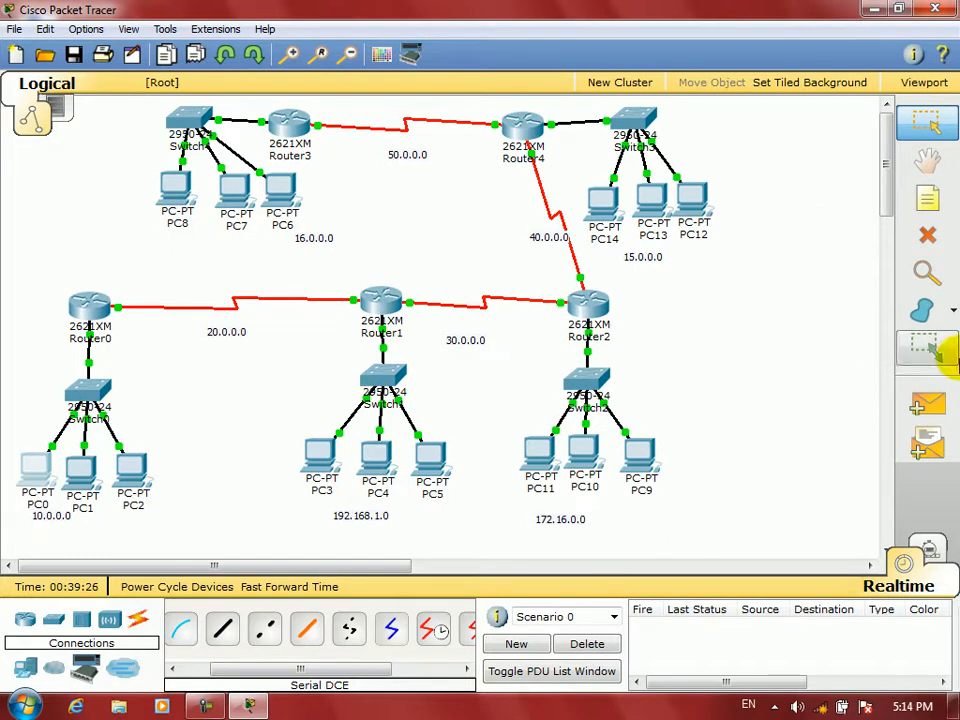
# - Switch the network from realtime to simulation mode
pyautogui.click(927, 404)
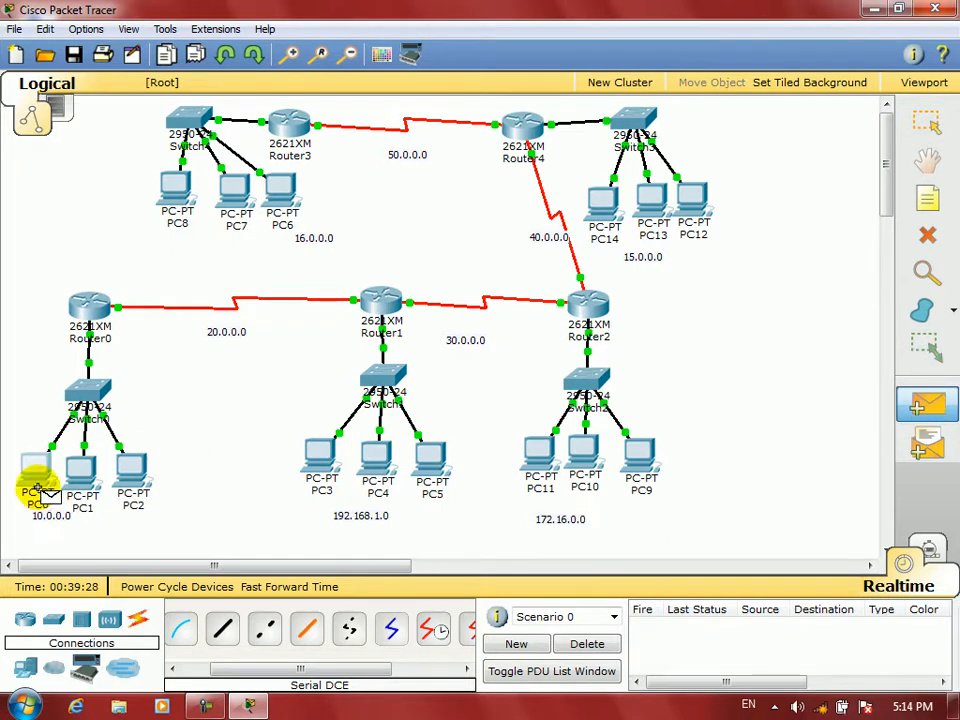
pyautogui.click(939, 394)
pyautogui.click(928, 552)
pyautogui.click(924, 402)
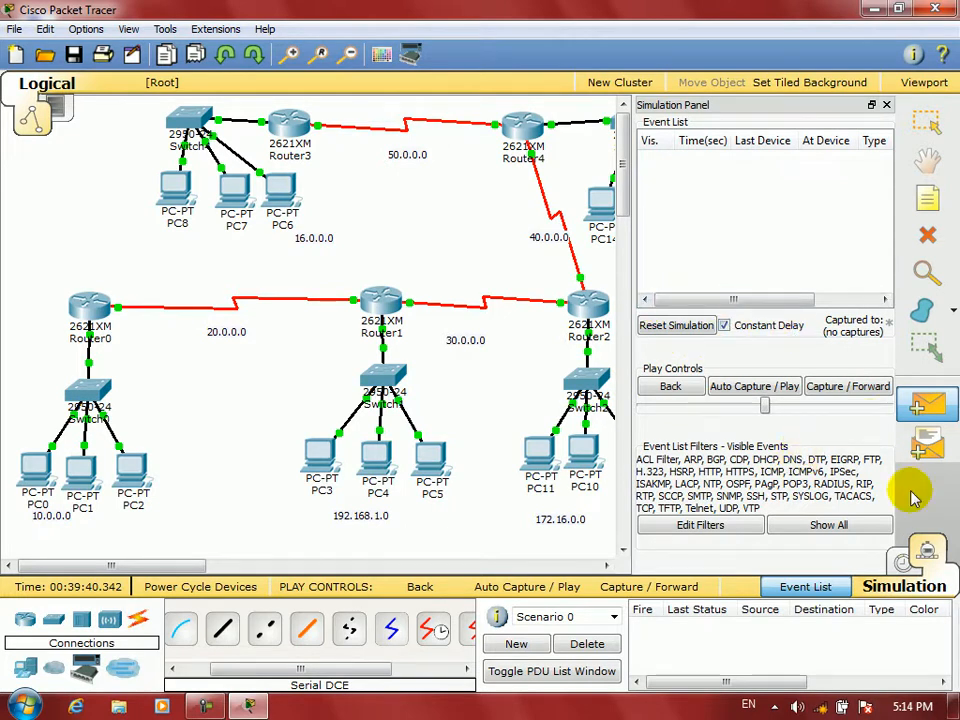
pyautogui.click(928, 420)
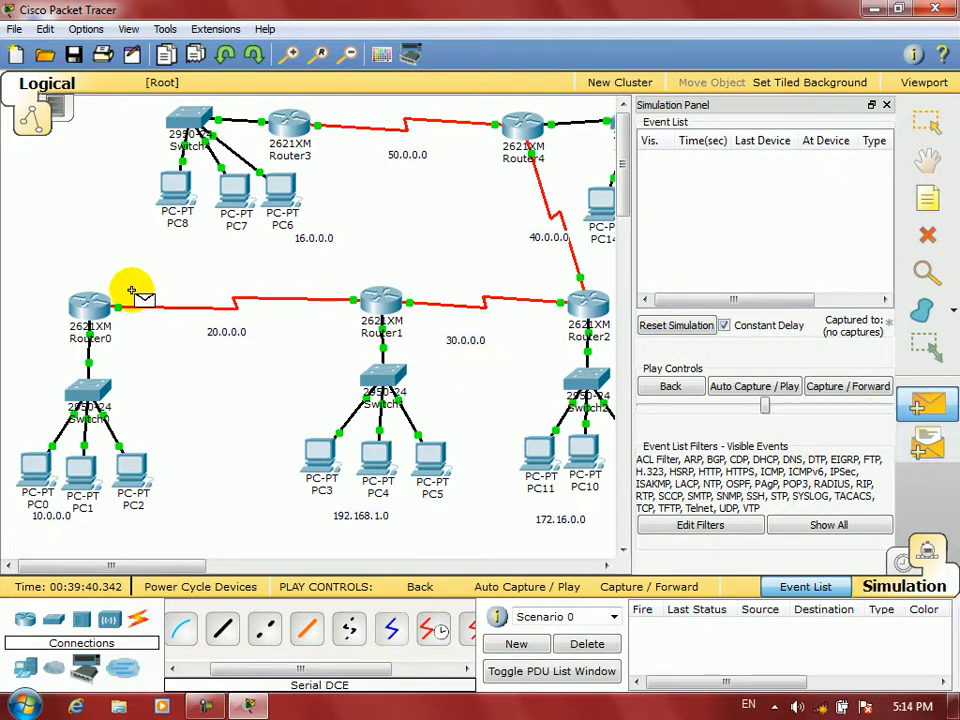
pyautogui.click(90, 303)
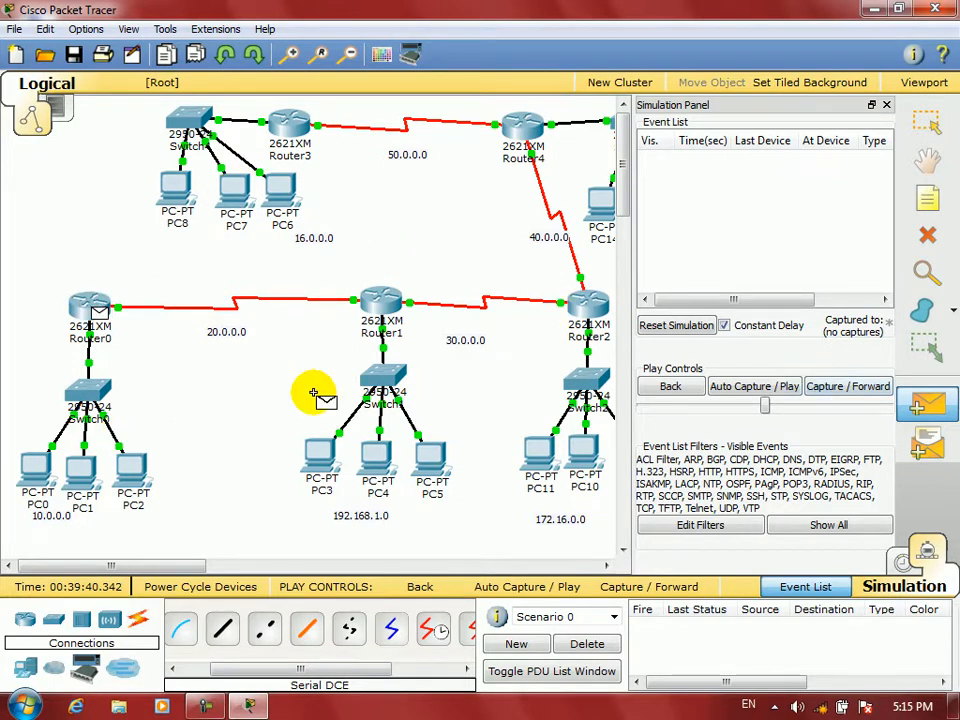
pyautogui.click(936, 118)
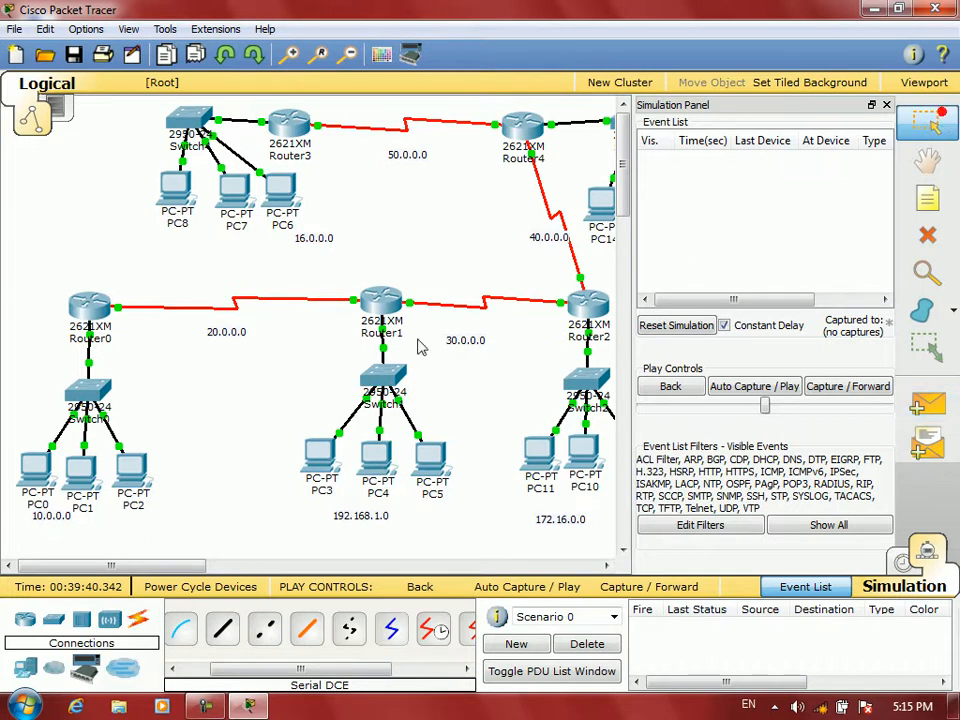
# - Add a simple PDU from PC0 to PC8 and run the simulation with automatic capture to follow the packet
pyautogui.click(928, 403)
pyautogui.click(33, 468)
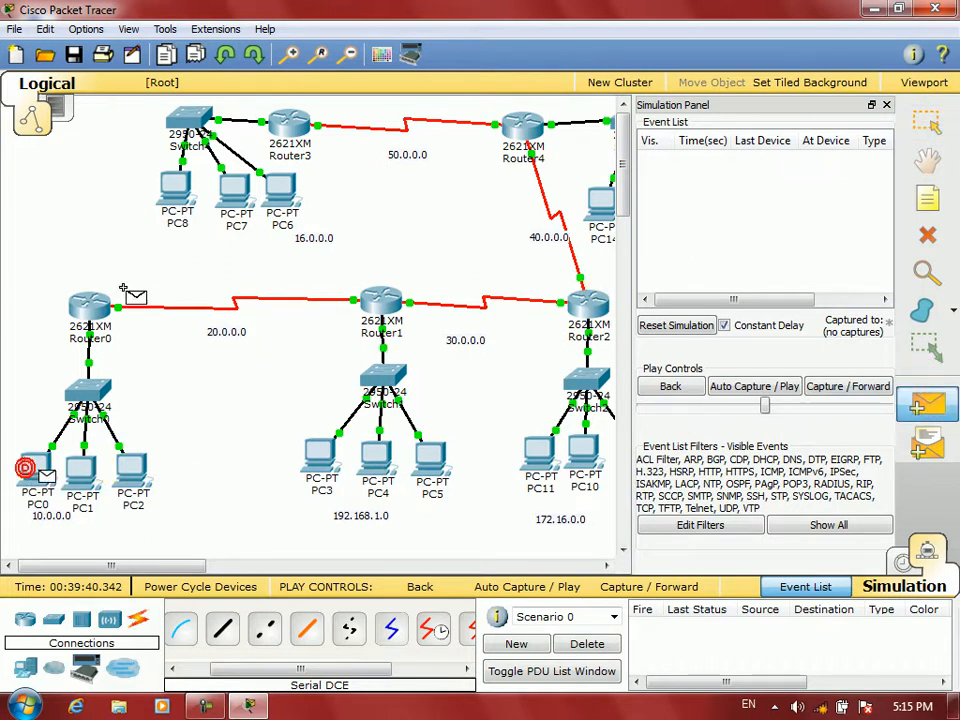
pyautogui.click(170, 190)
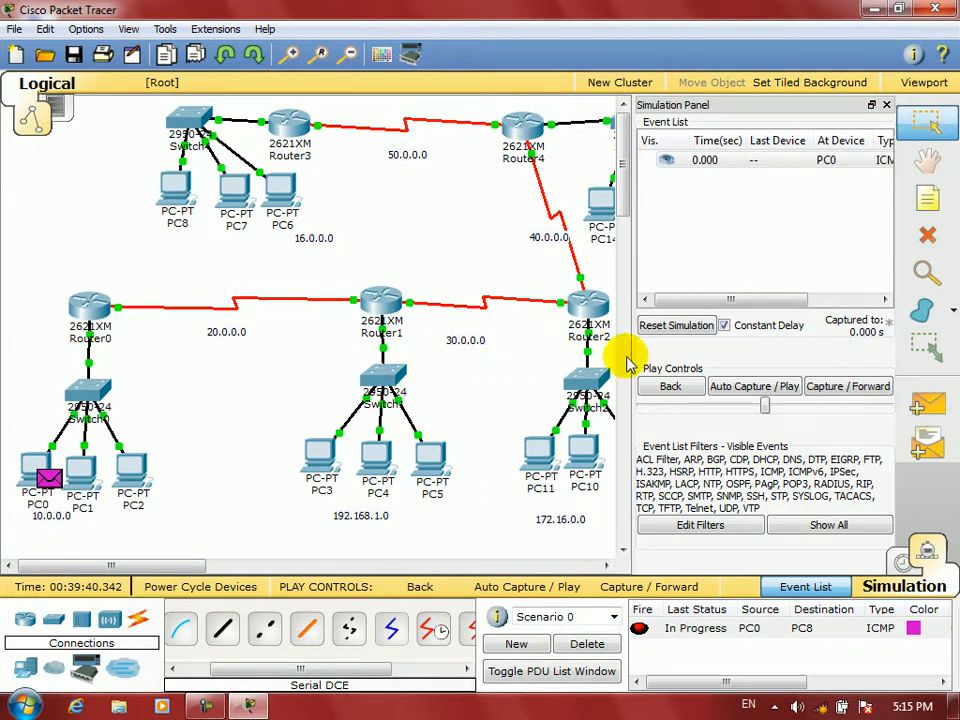
pyautogui.click(730, 387)
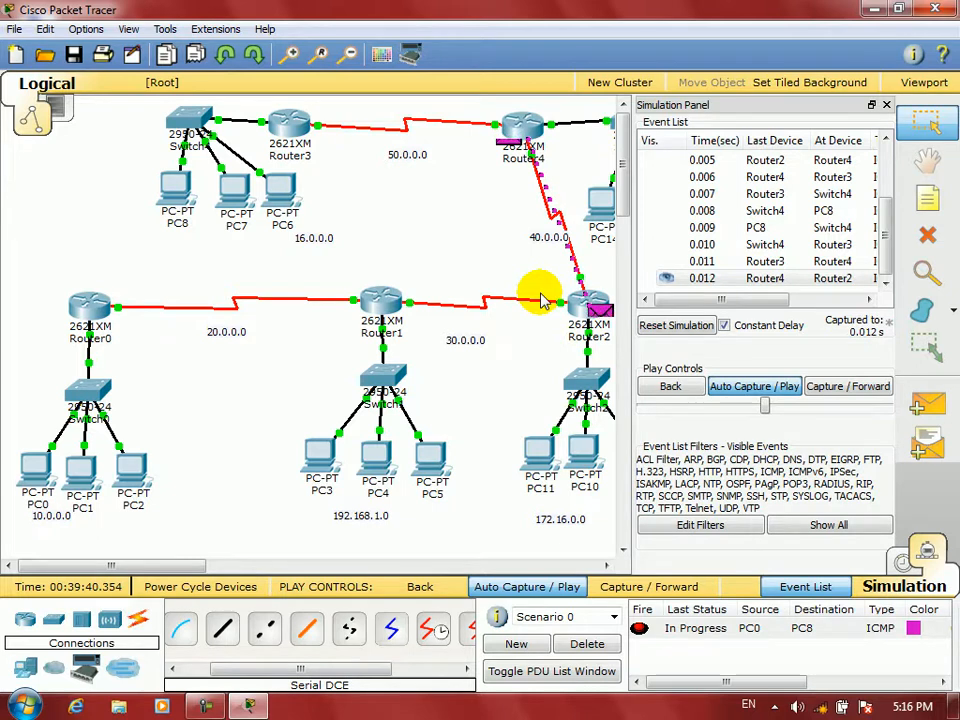
pyautogui.click(876, 9)
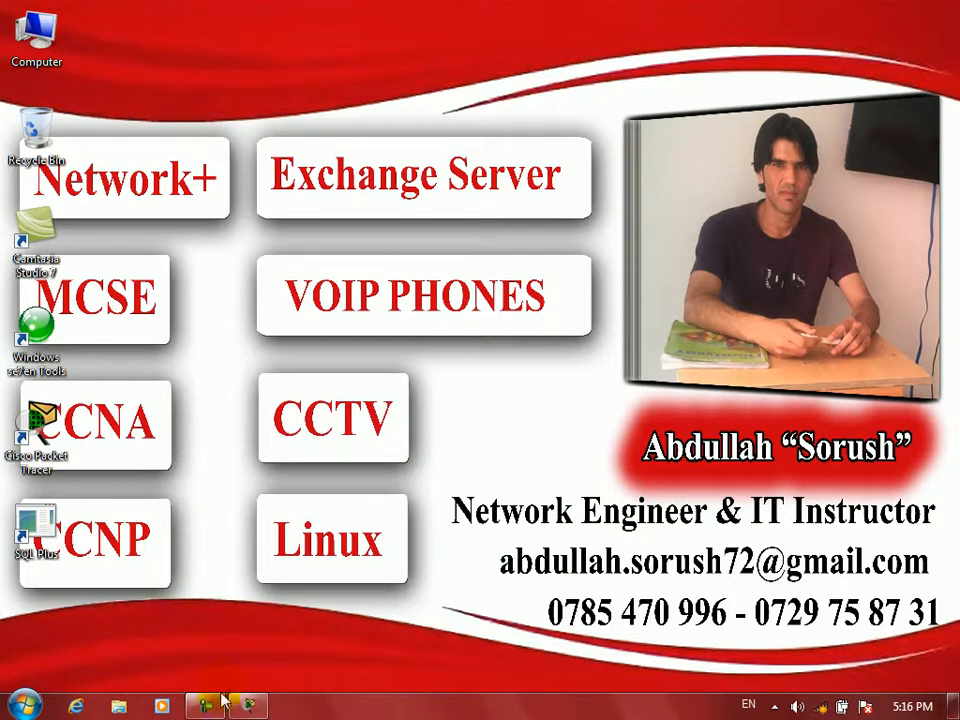